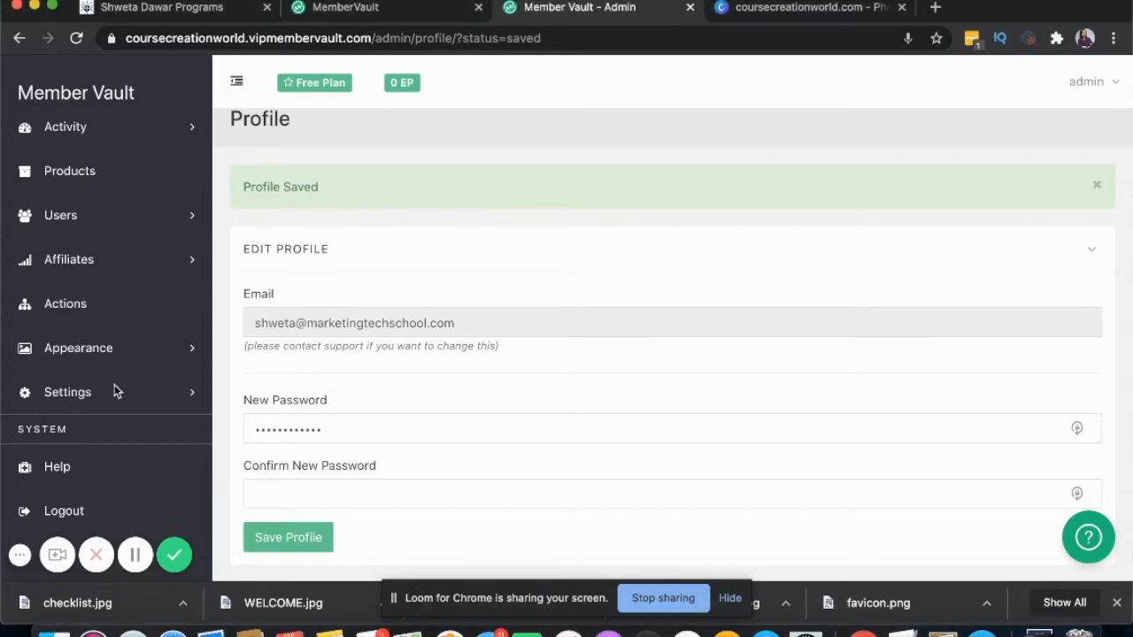
- Open the general settings, set Show Leaderboard to Yes and look over the remaining admin settings
left_click(76, 393)
left_click(62, 429)
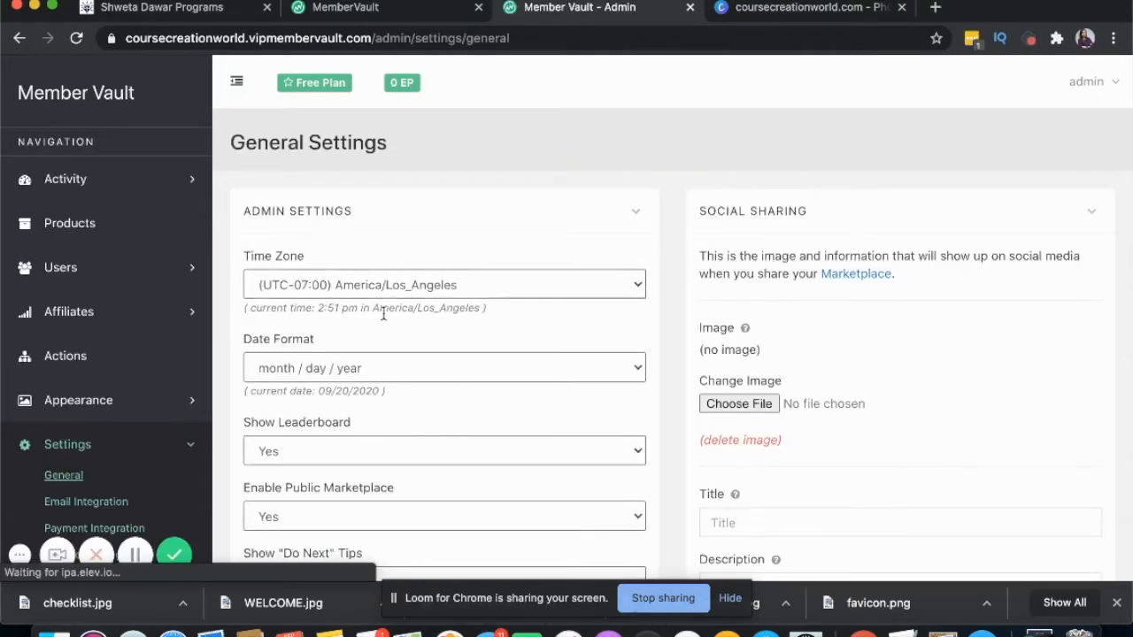
scroll(381, 309, "down", 2)
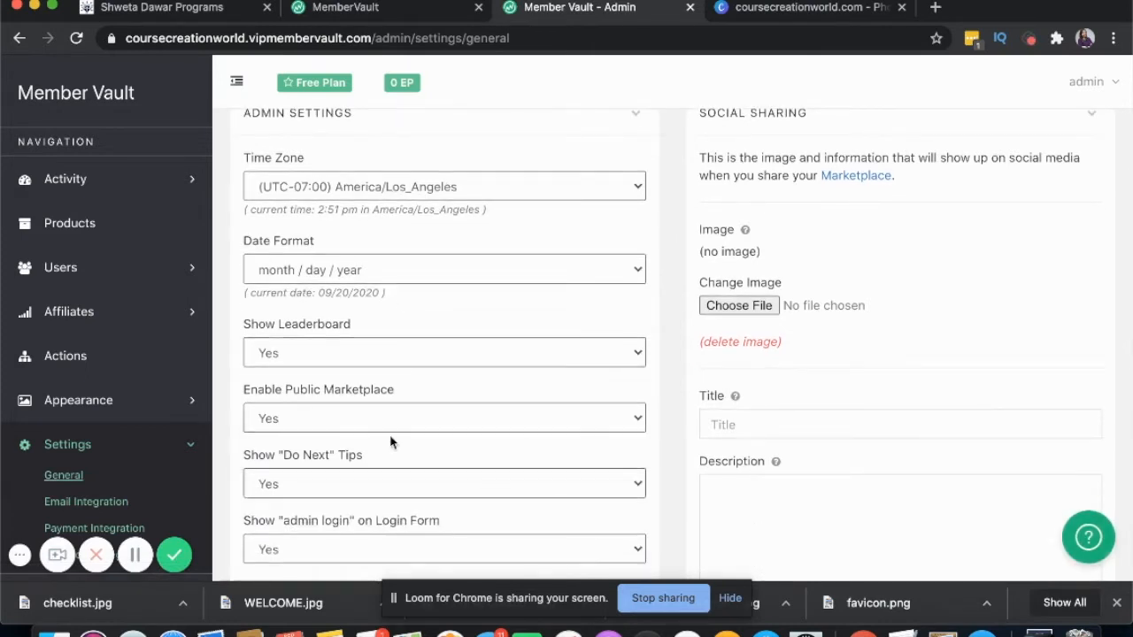
left_click(376, 353)
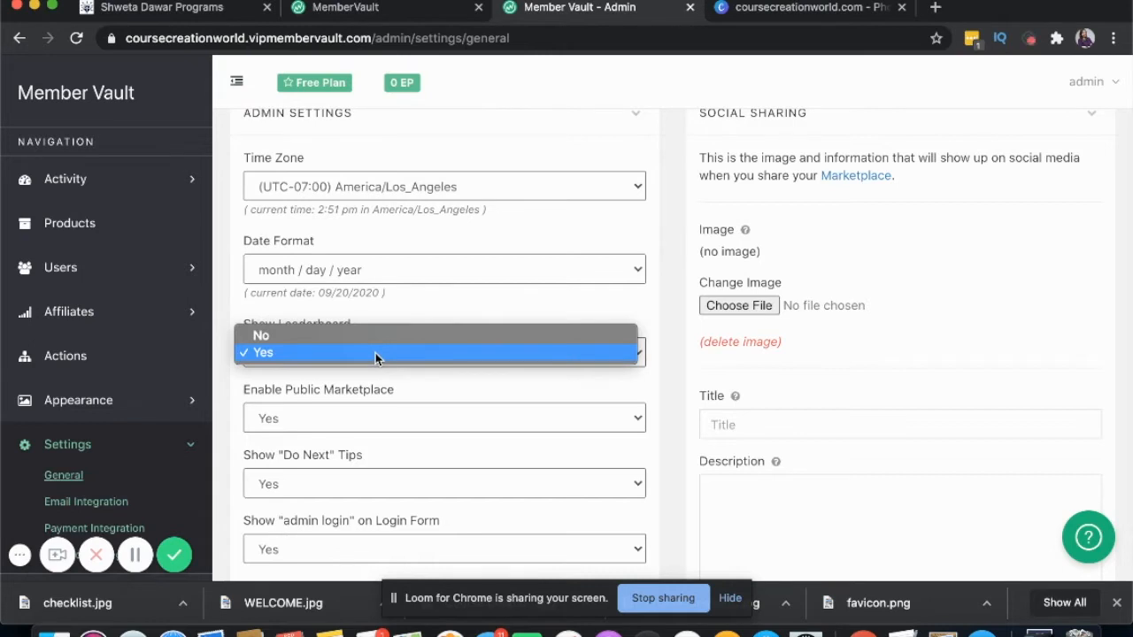
left_click(375, 353)
scroll(375, 353, "down", 3)
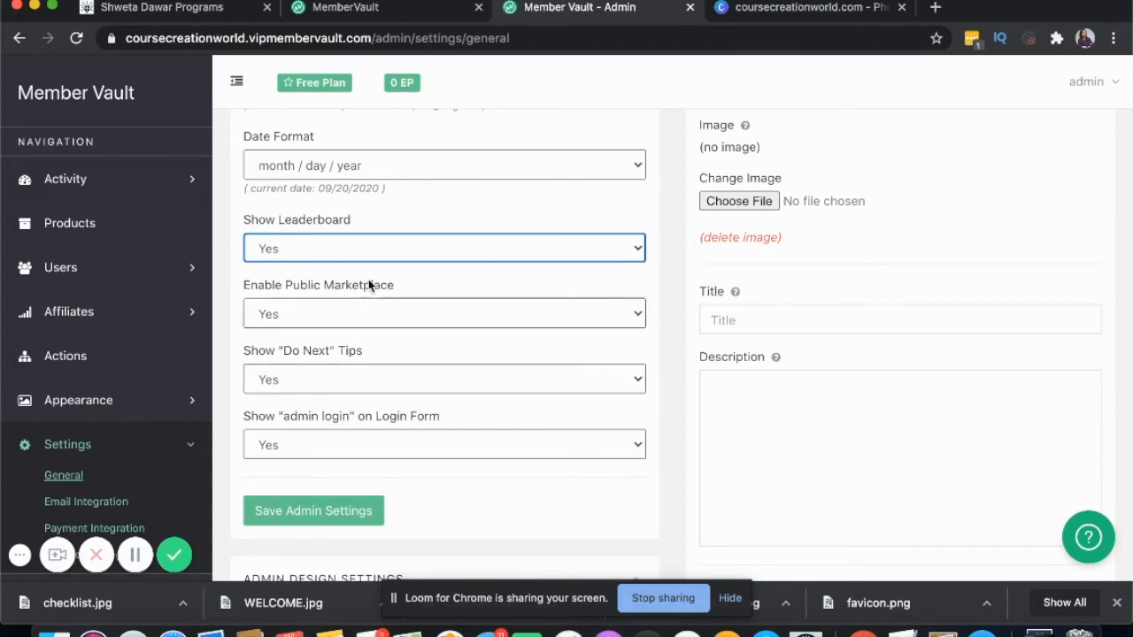
scroll(368, 279, "up", 3)
scroll(368, 279, "up", 2)
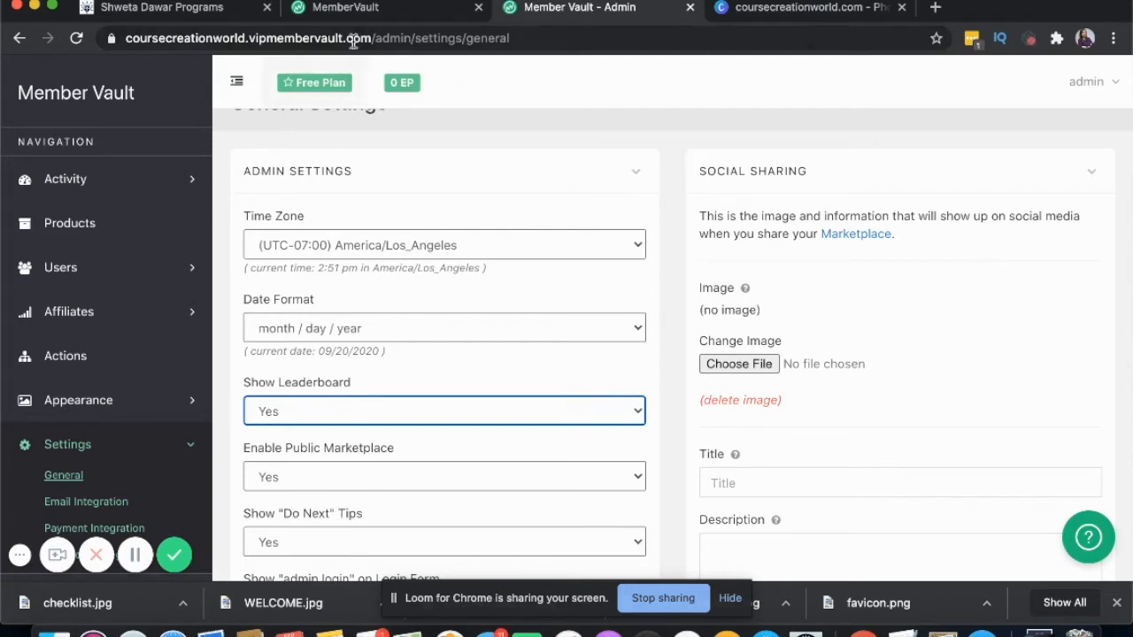
left_click_drag(371, 37, 184, 39)
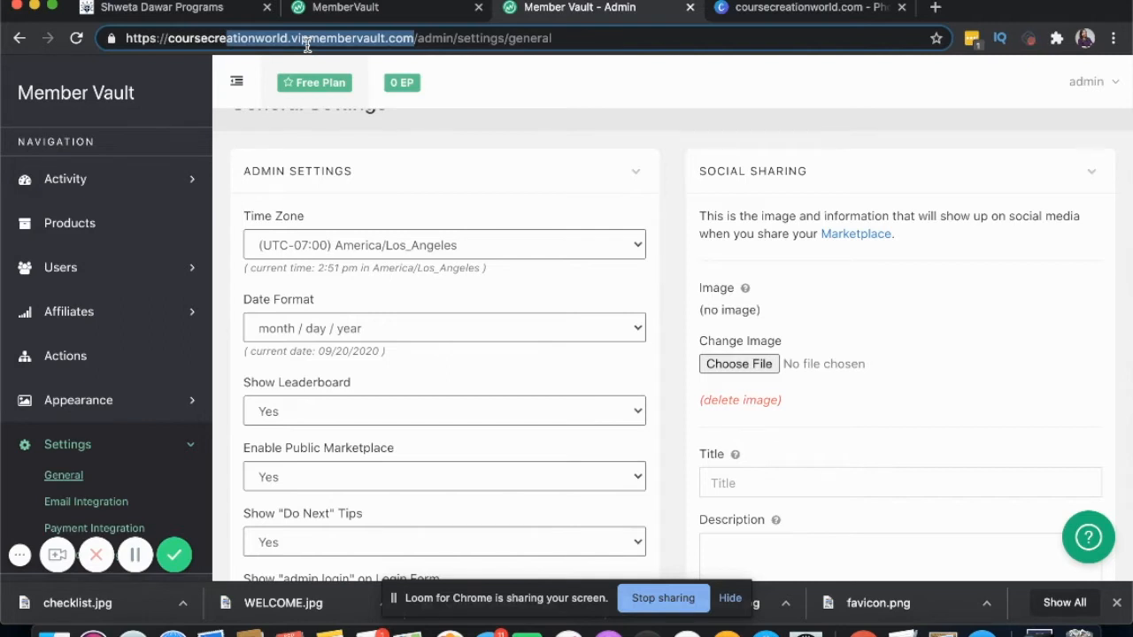
left_click(307, 42)
left_click_drag(414, 37, 121, 38)
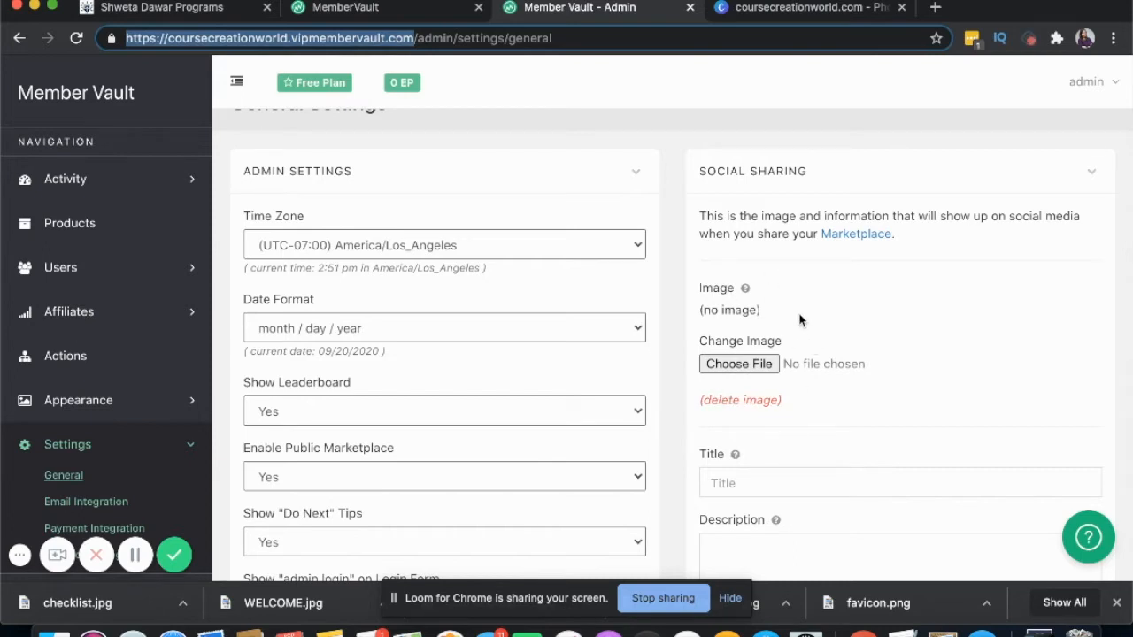
- Upload favicon.png from the Membervault folder in Downloads as the social sharing image
left_click(738, 365)
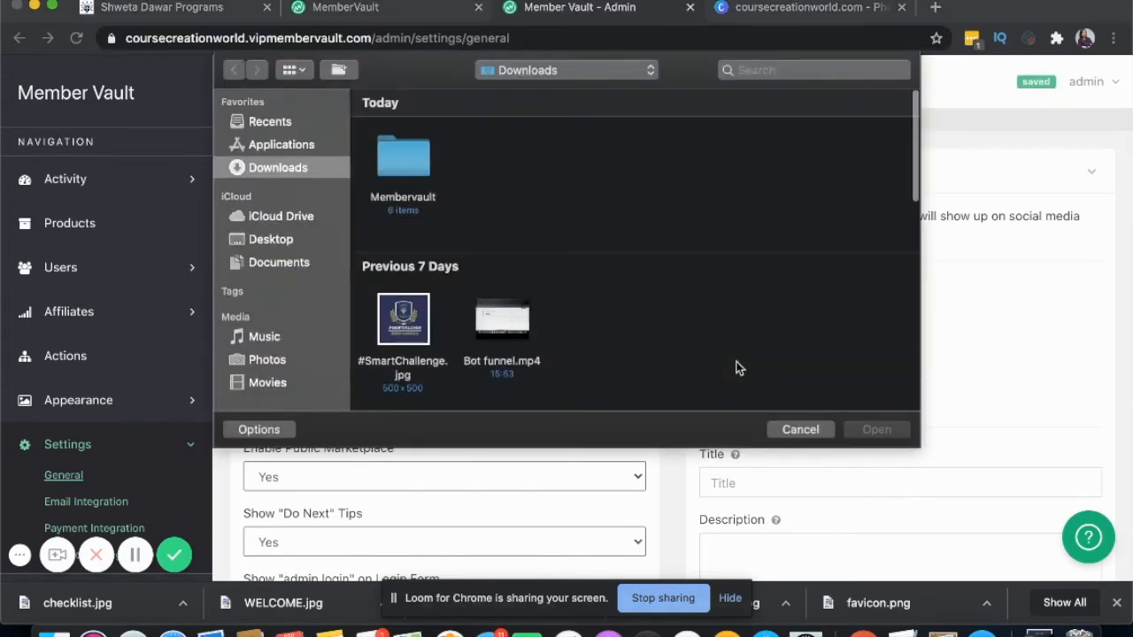
scroll(554, 274, "down", 3)
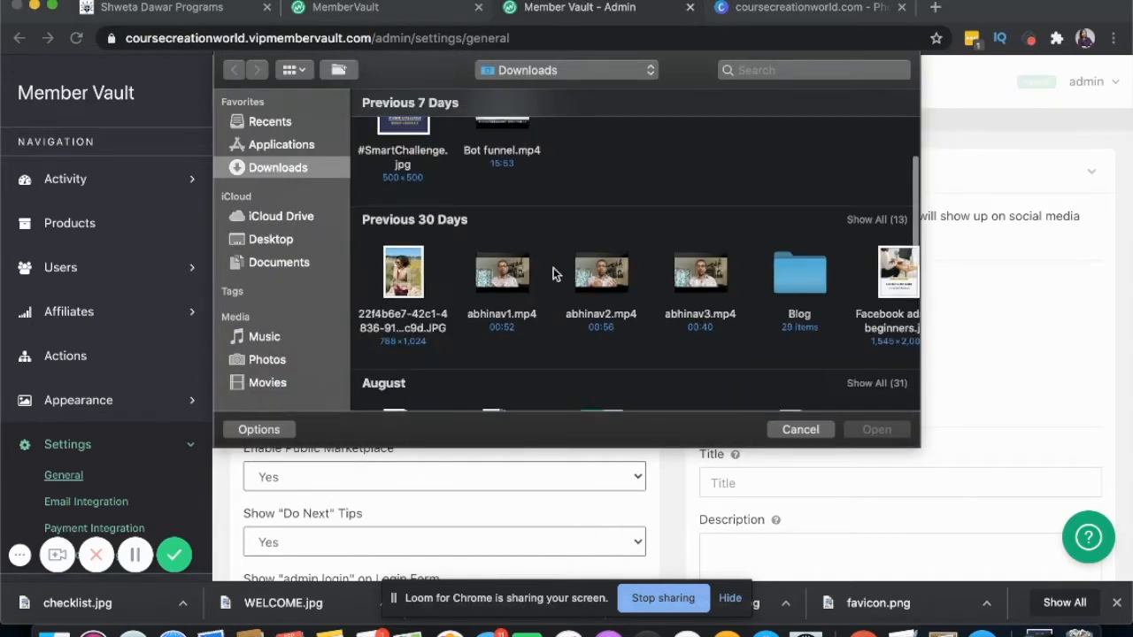
scroll(496, 256, "up", 3)
double_click(406, 162)
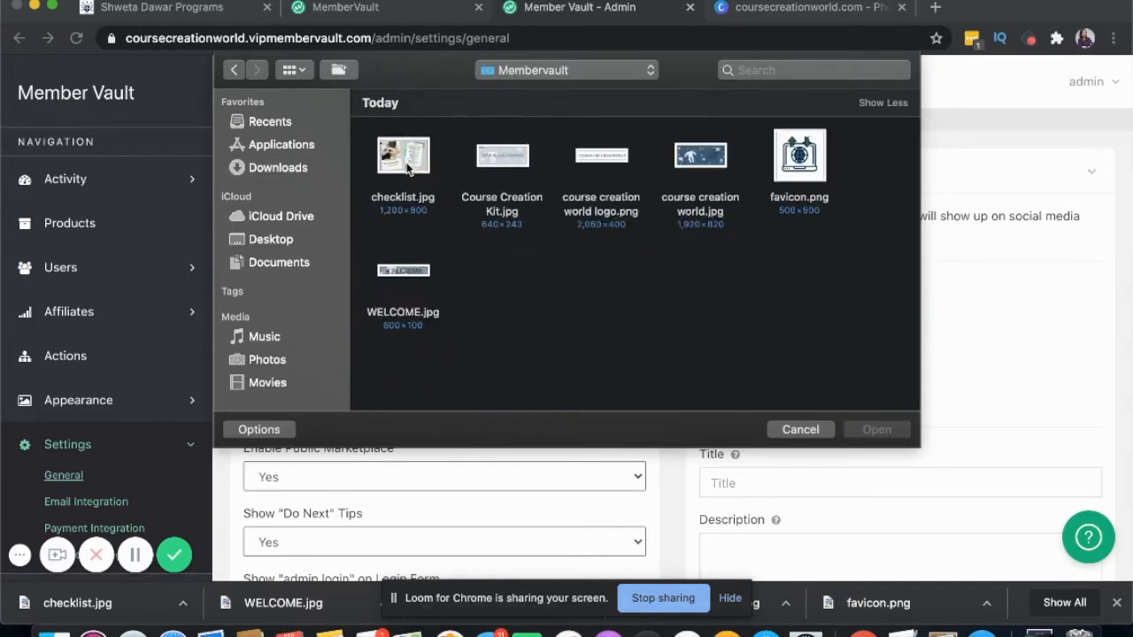
left_click(799, 158)
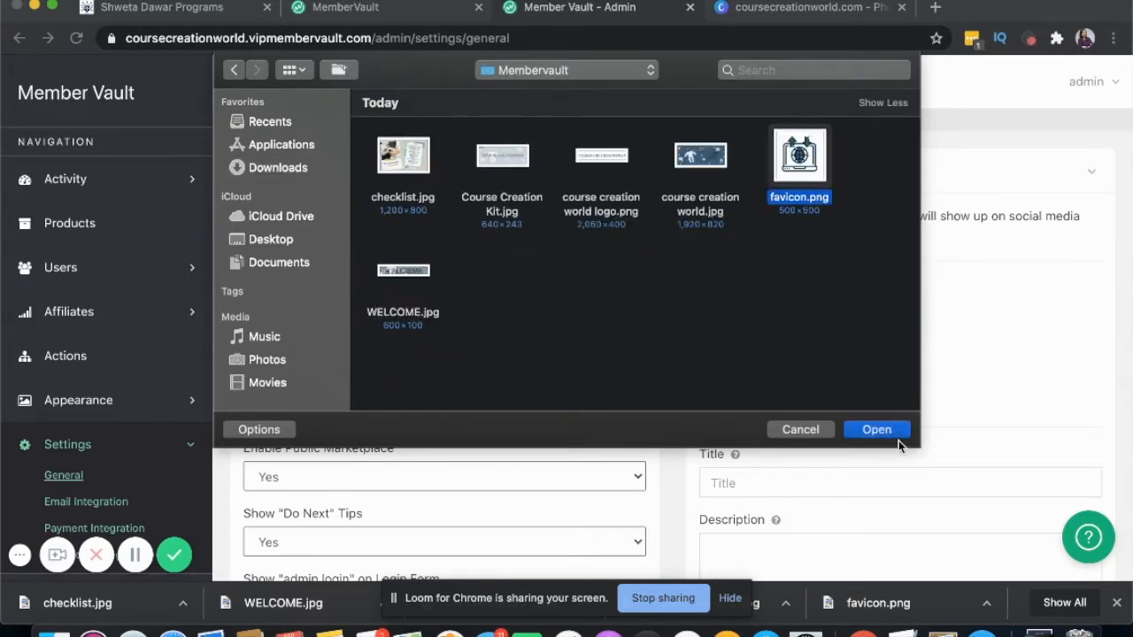
left_click(876, 429)
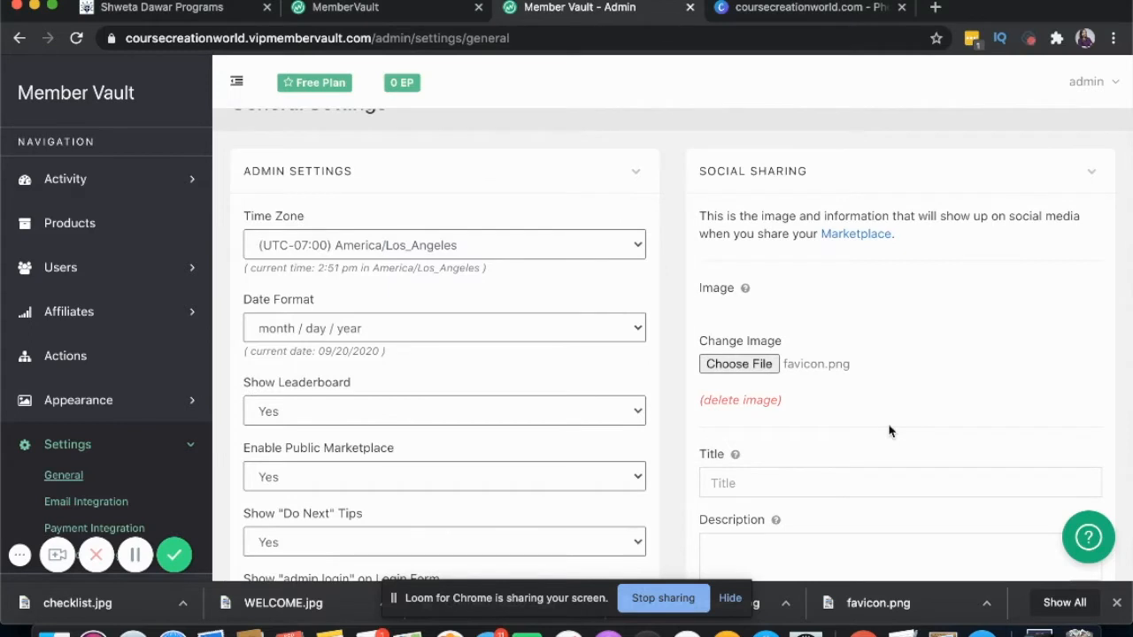
- Set the social sharing title to "Course Creation Programs"
scroll(889, 431, "down", 3)
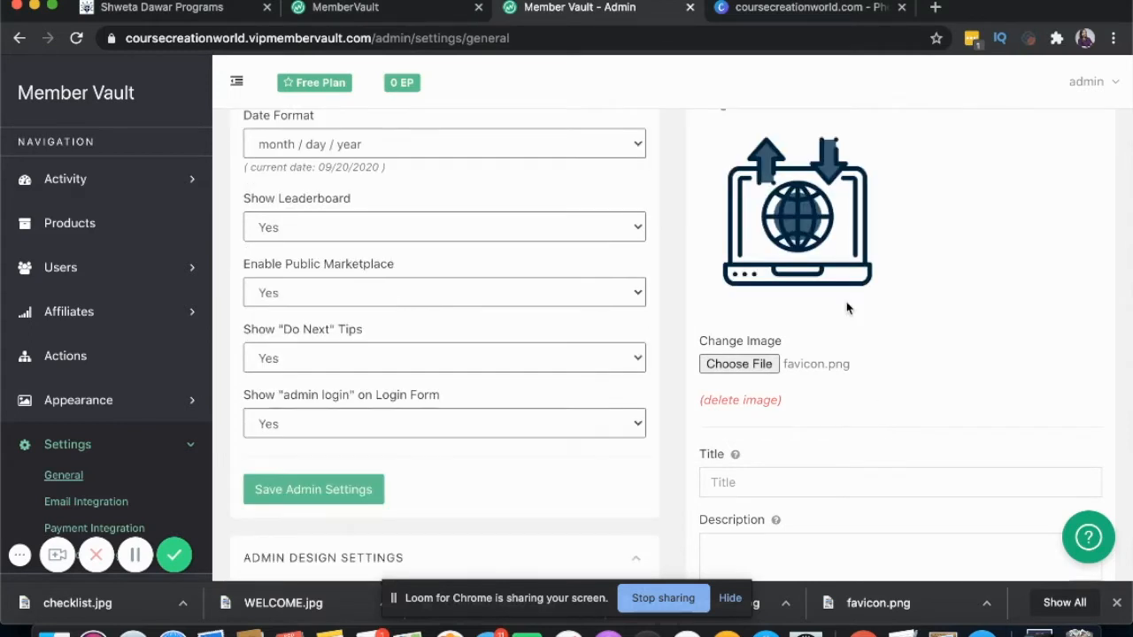
scroll(847, 307, "down", 1)
left_click(805, 374)
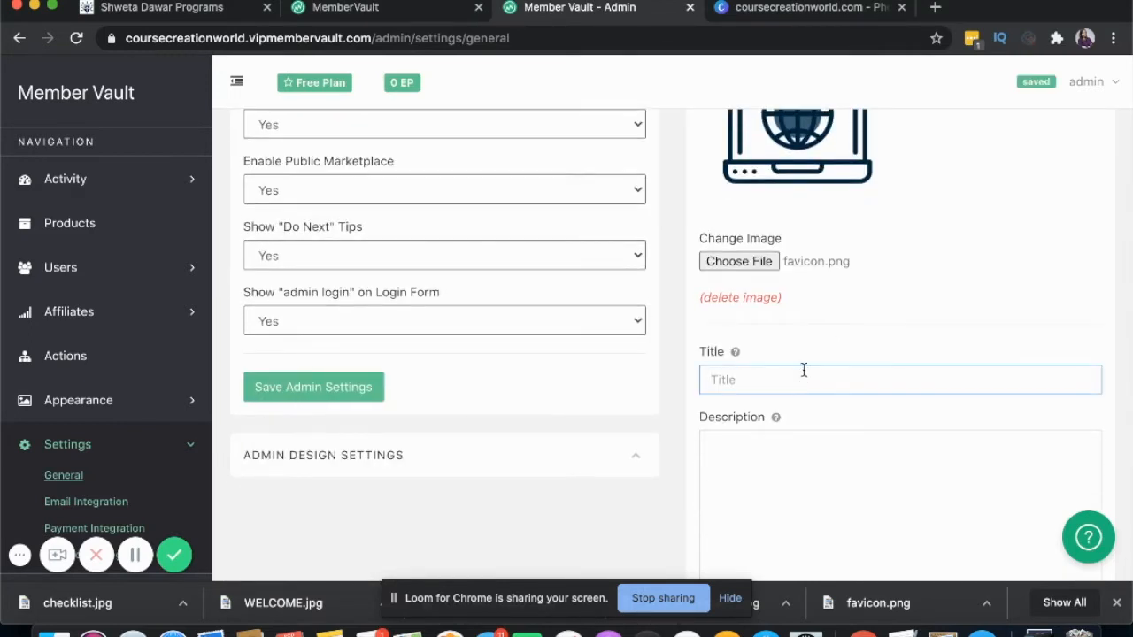
type("Course ")
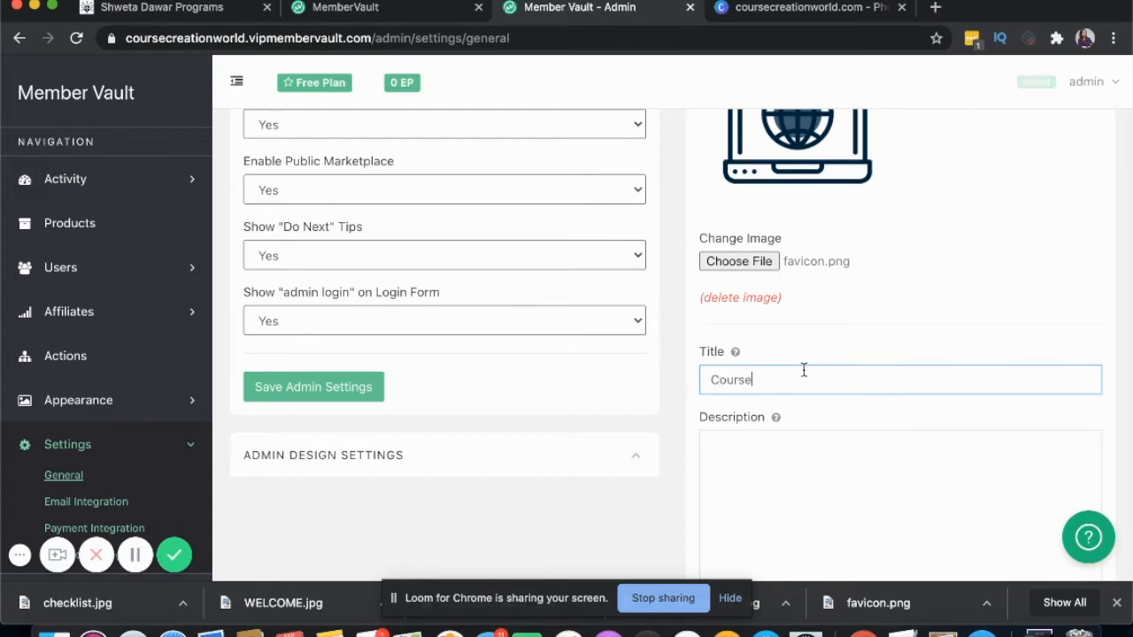
type("Creation")
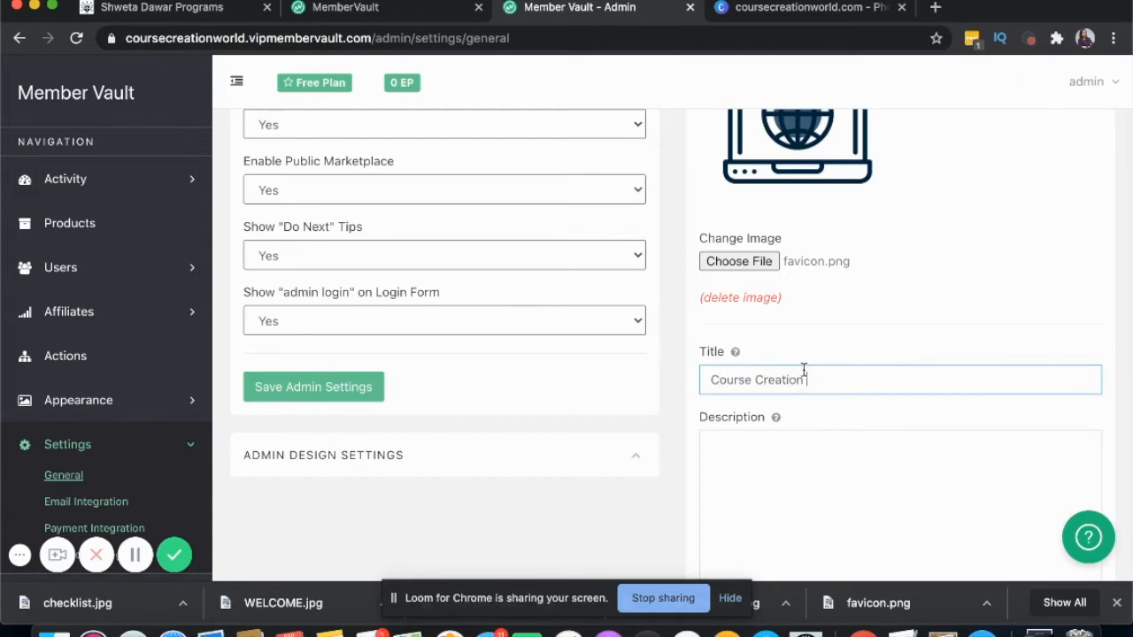
type(" Programs")
- Enter "Launch and sell your online courses" as the social sharing description
left_click(761, 457)
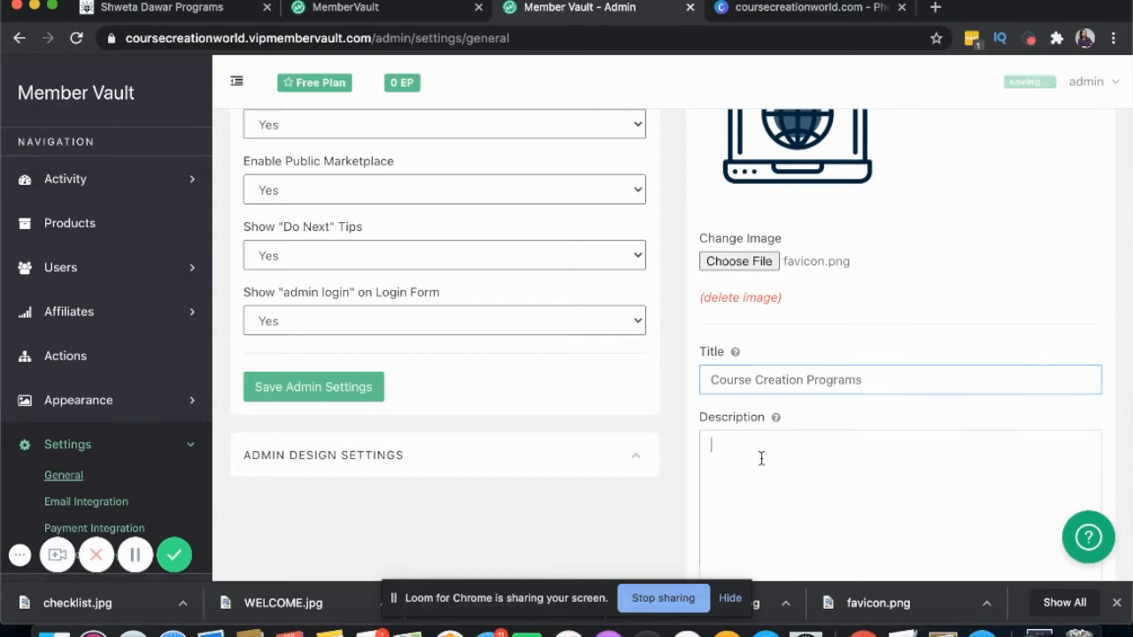
scroll(761, 457, "down", 3)
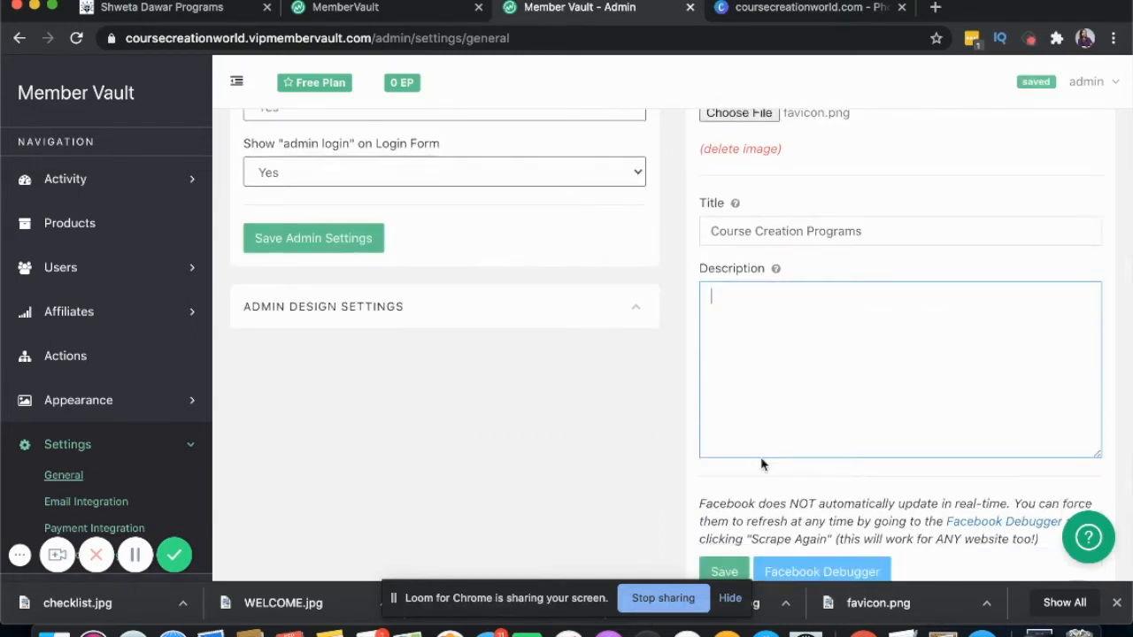
type("Launch and sell your online courses")
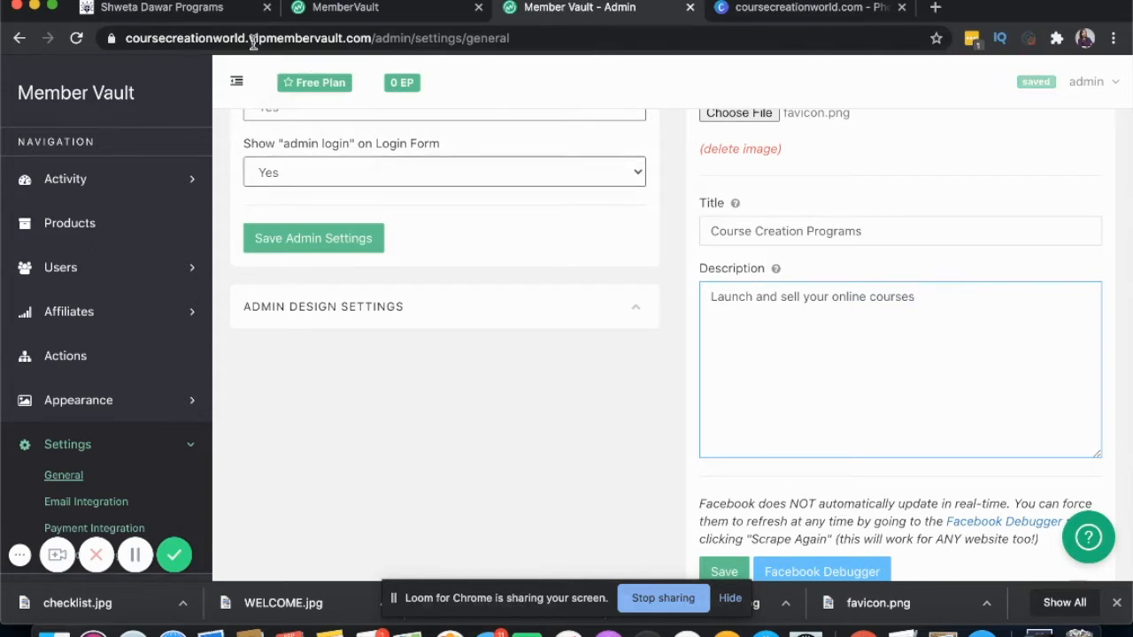
- Check the social sharing image, title and description against the site address and save the social sharing settings
left_click_drag(248, 38, 125, 38)
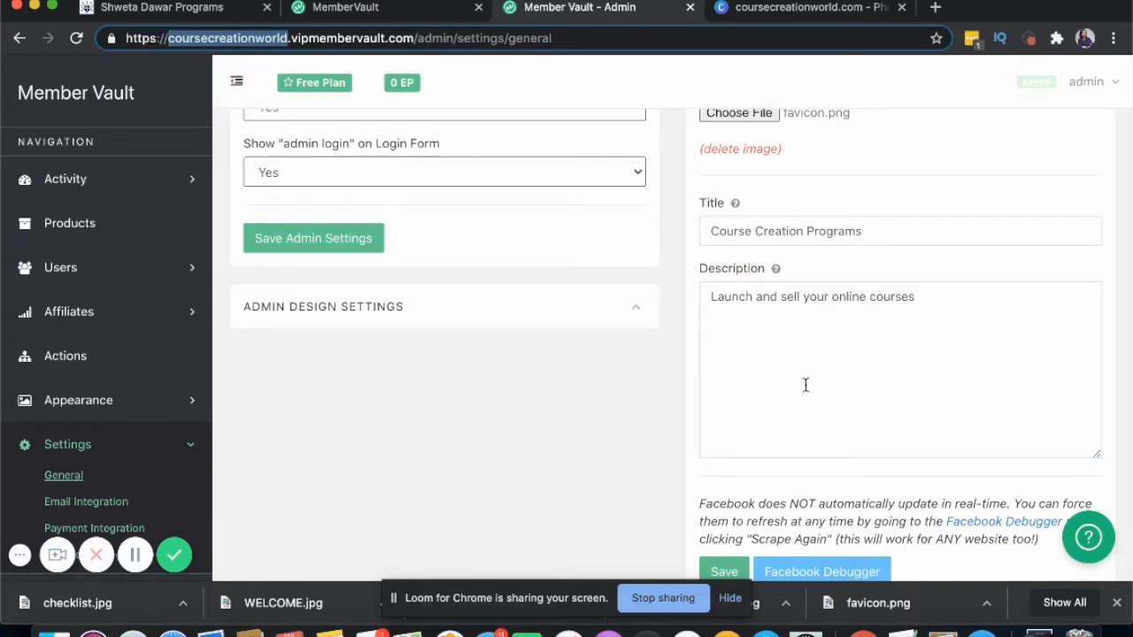
scroll(819, 304, "up", 5)
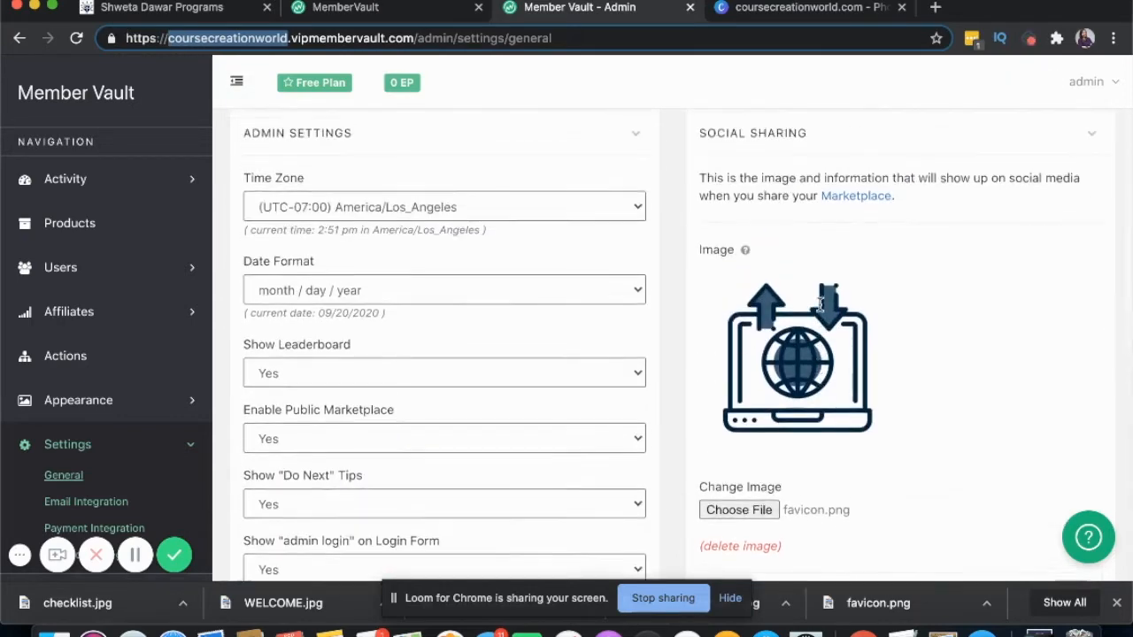
scroll(819, 303, "down", 4)
scroll(820, 303, "down", 3)
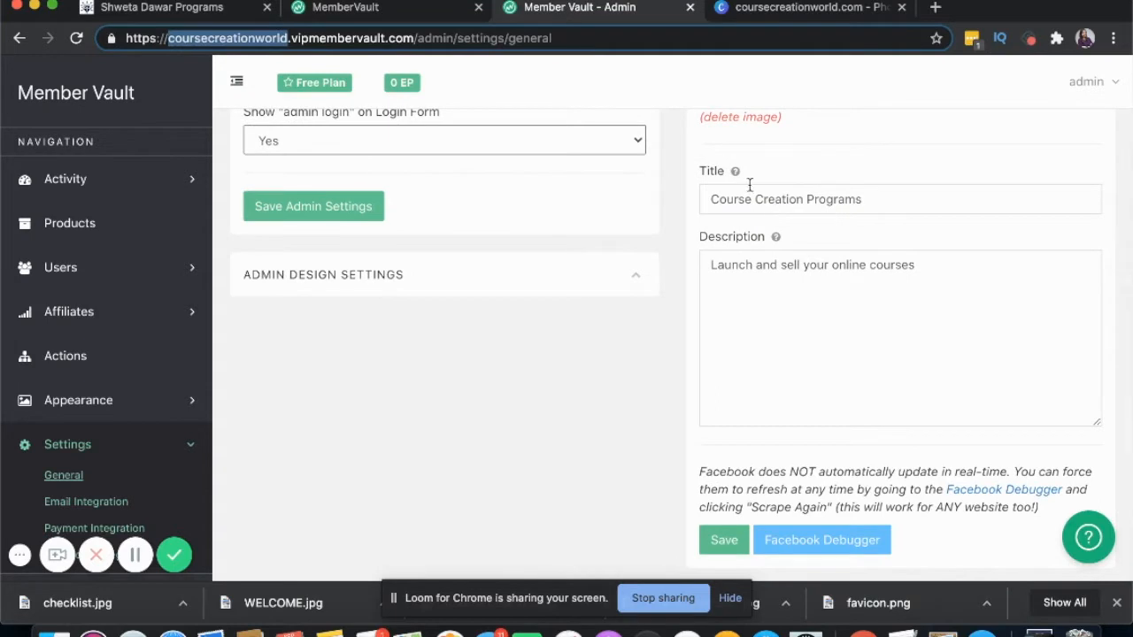
scroll(765, 316, "down", 2)
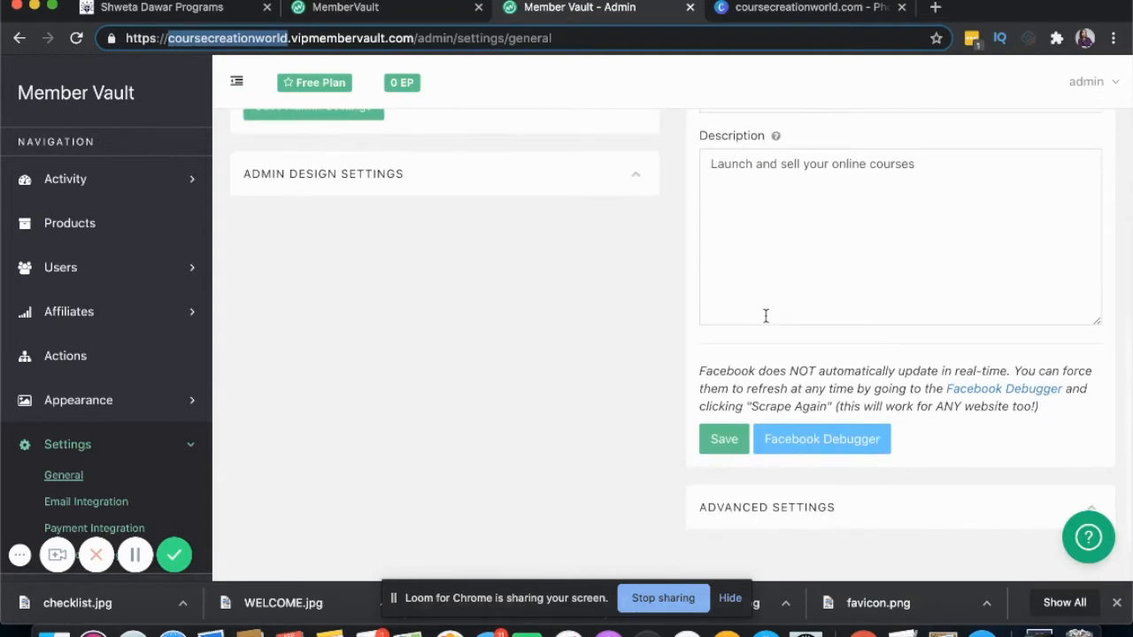
left_click(732, 443)
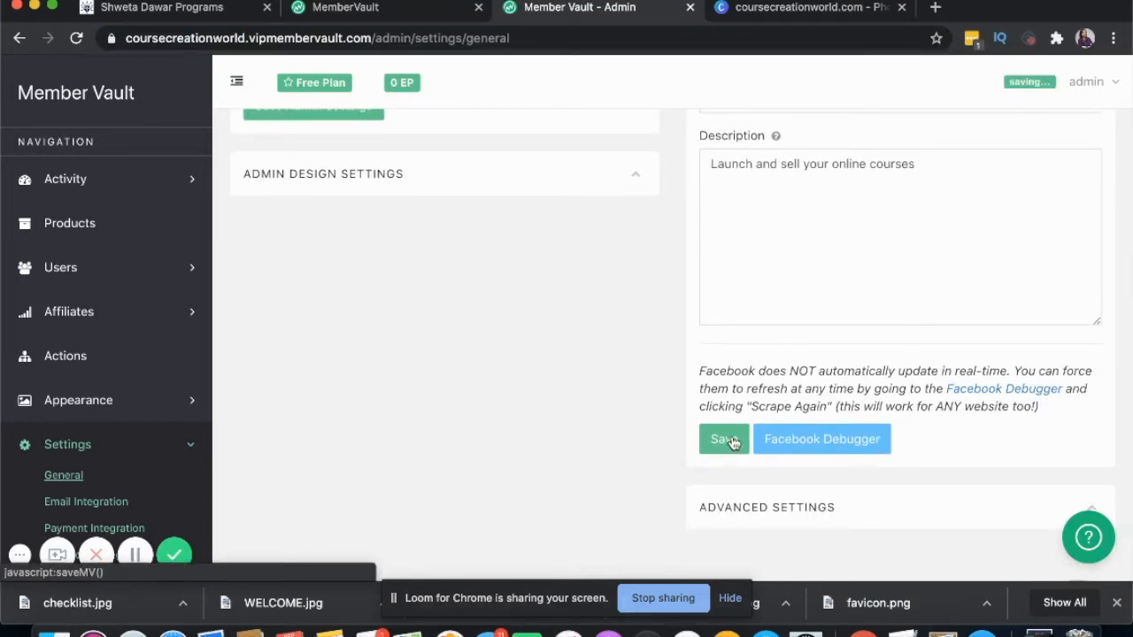
- Examine the custom CSS and JavaScript fields in the advanced settings, collapse that section and save the social sharing settings again
left_click(804, 518)
scroll(793, 404, "down", 2)
scroll(793, 405, "down", 2)
scroll(740, 344, "down", 4)
scroll(741, 344, "up", 6)
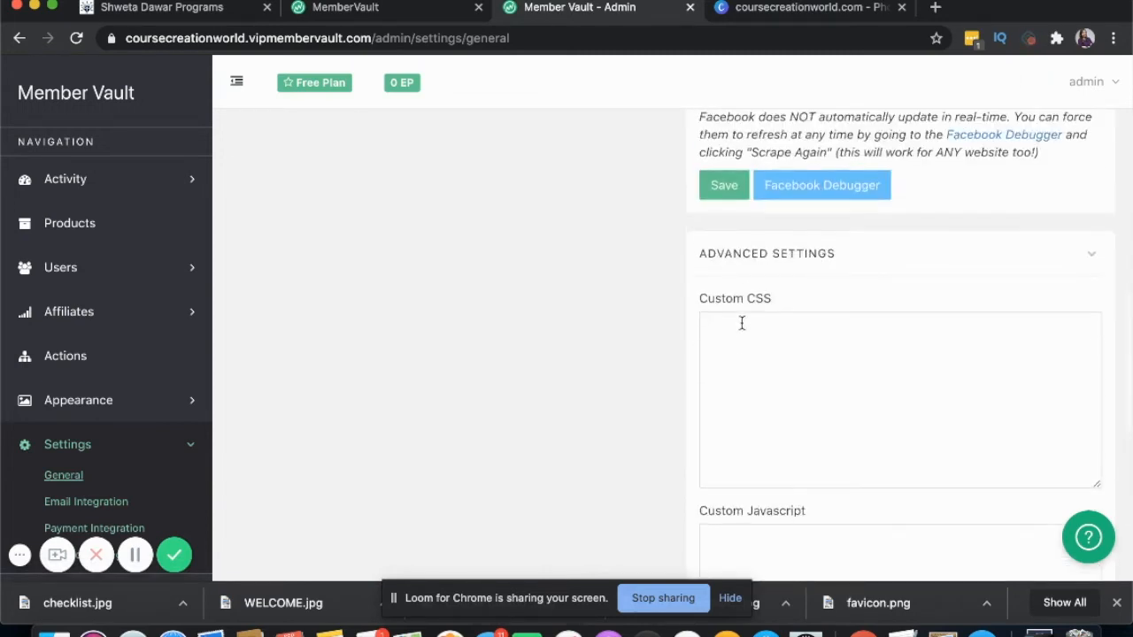
left_click(748, 263)
left_click(722, 359)
- Review the admin settings and the social sharing image, title and description on the general settings page
scroll(673, 251, "up", 6)
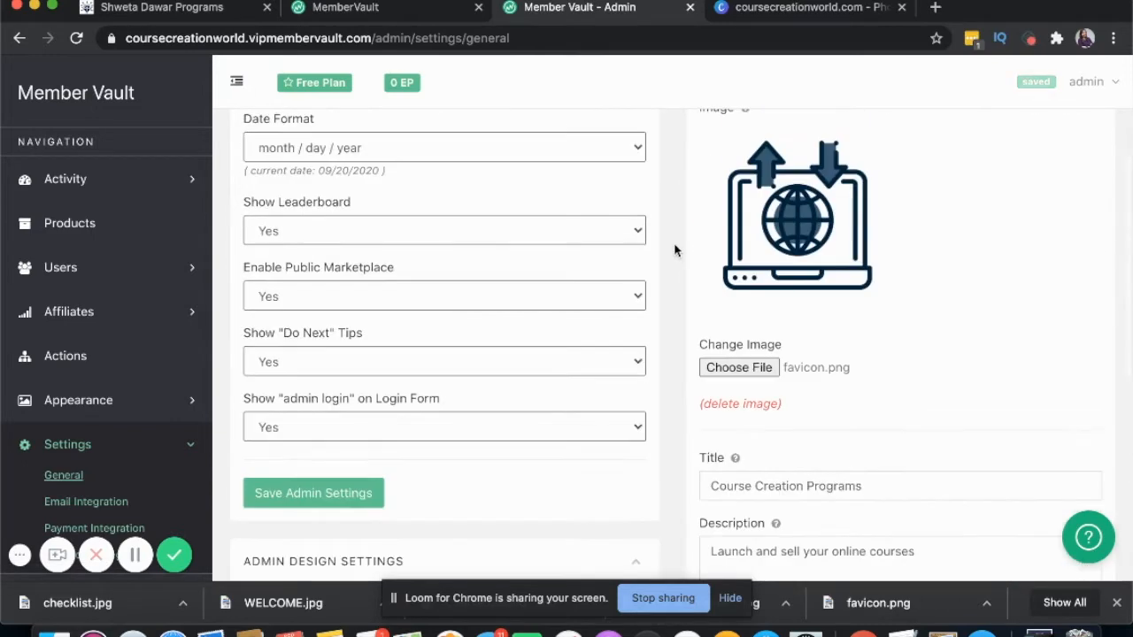
scroll(673, 250, "up", 3)
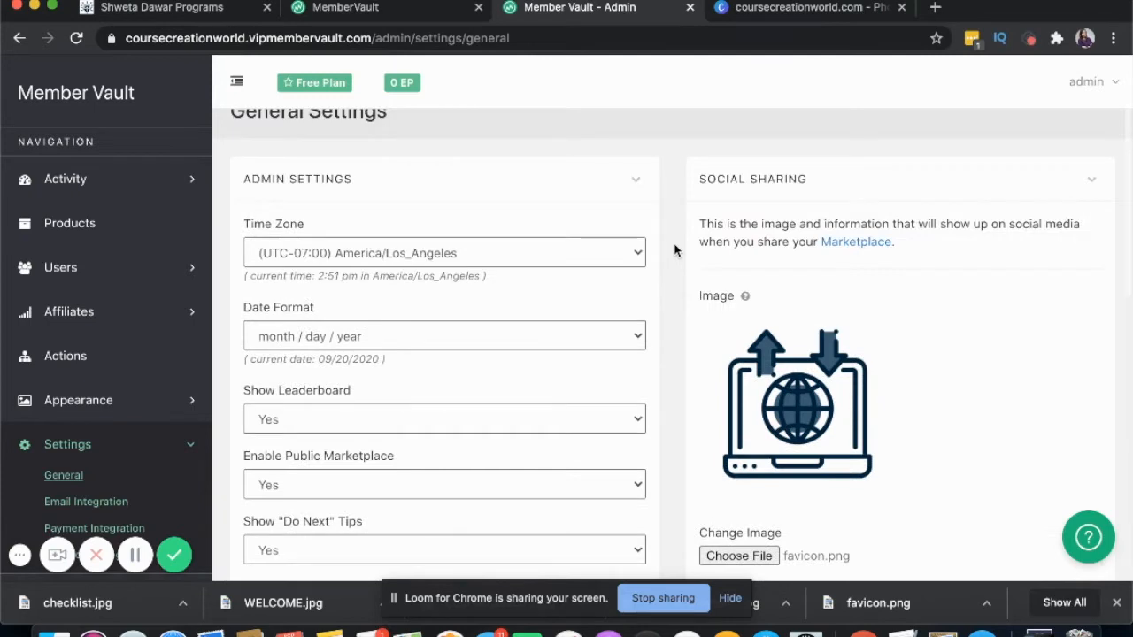
scroll(522, 283, "down", 5)
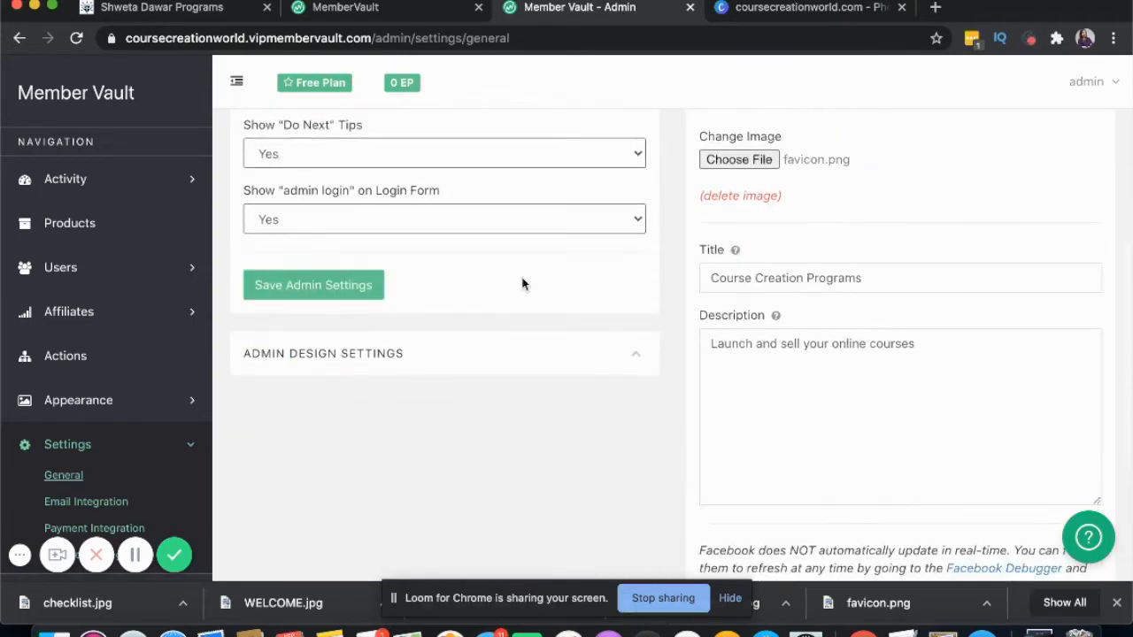
scroll(832, 231, "up", 3)
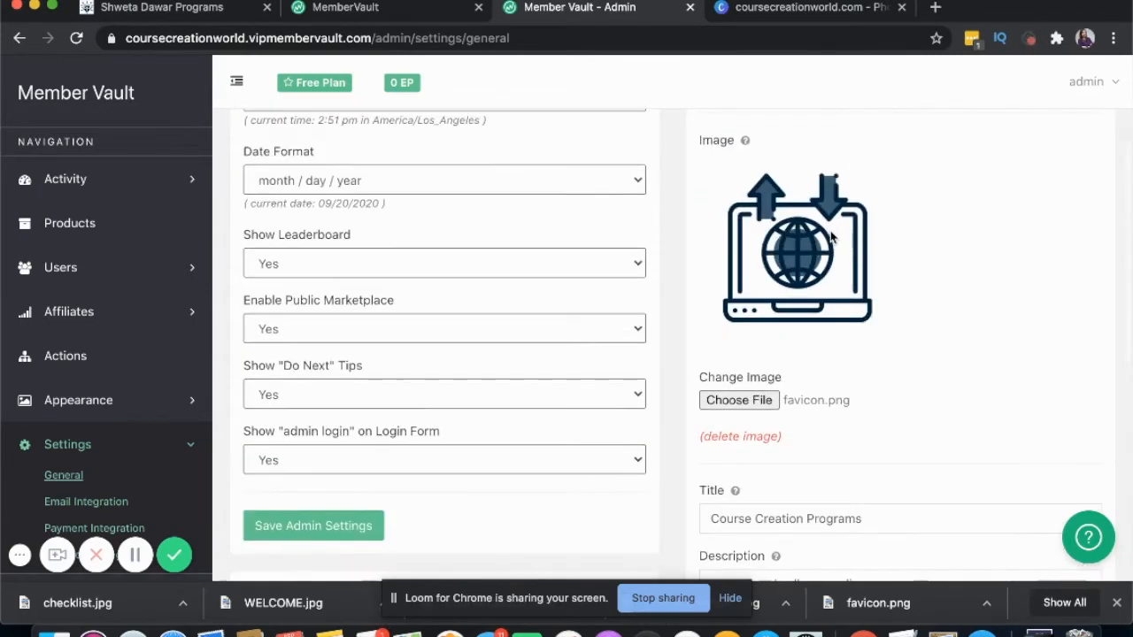
scroll(871, 237, "down", 1)
scroll(871, 237, "down", 1)
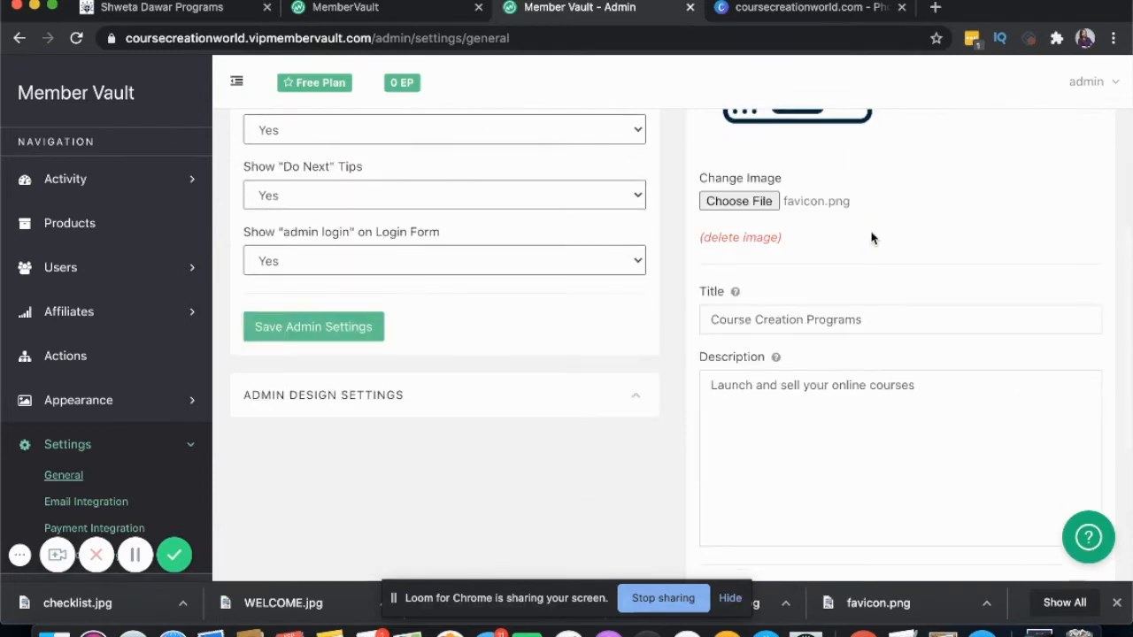
scroll(838, 191, "up", 3)
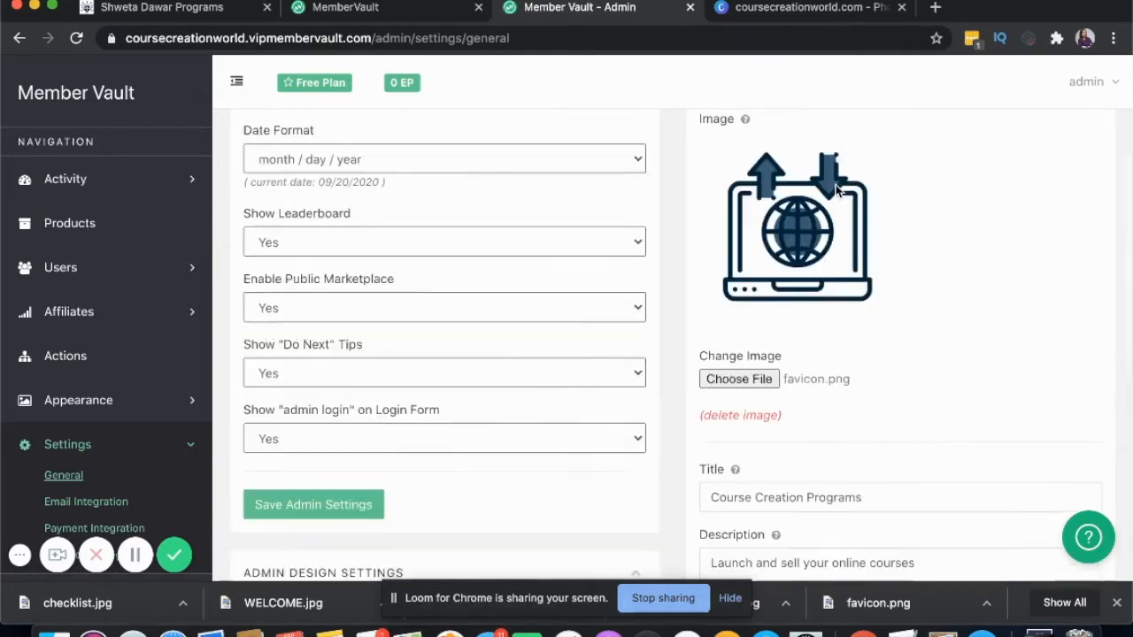
scroll(836, 192, "up", 2)
scroll(837, 192, "down", 3)
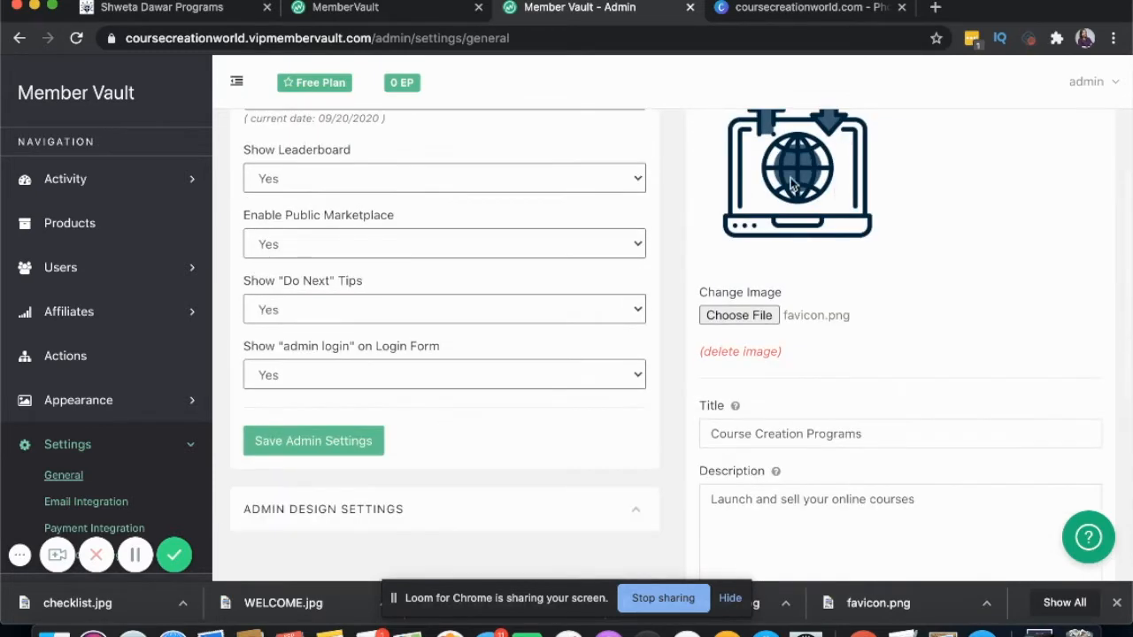
scroll(150, 295, "down", 2)
- Open the email integration settings and set the email service company to Other (Not Listed)
left_click(82, 391)
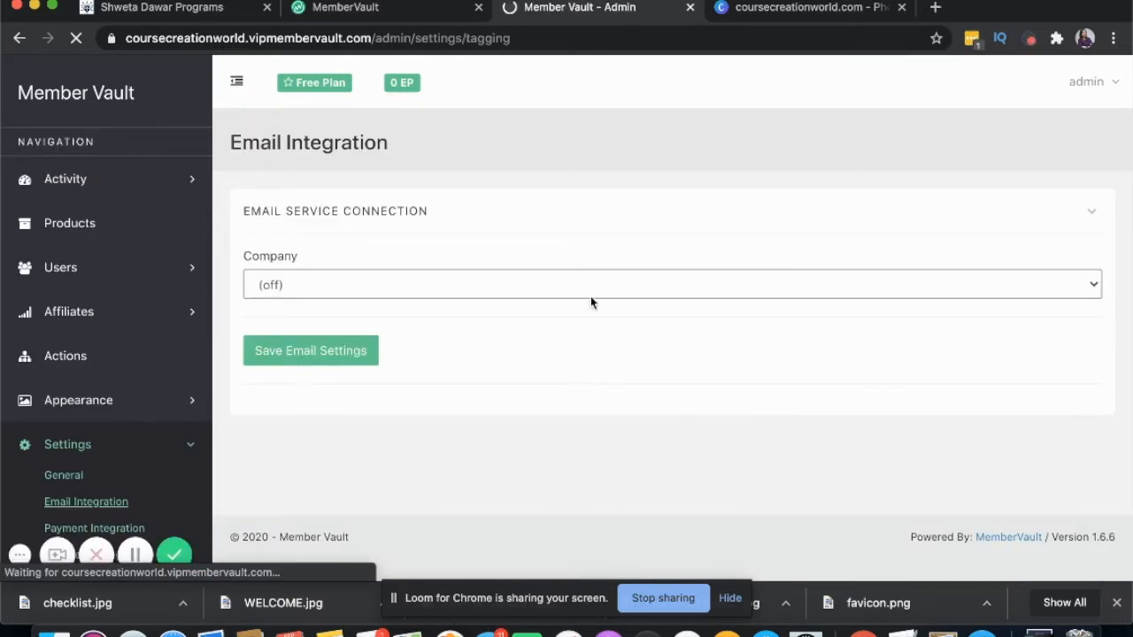
left_click(593, 293)
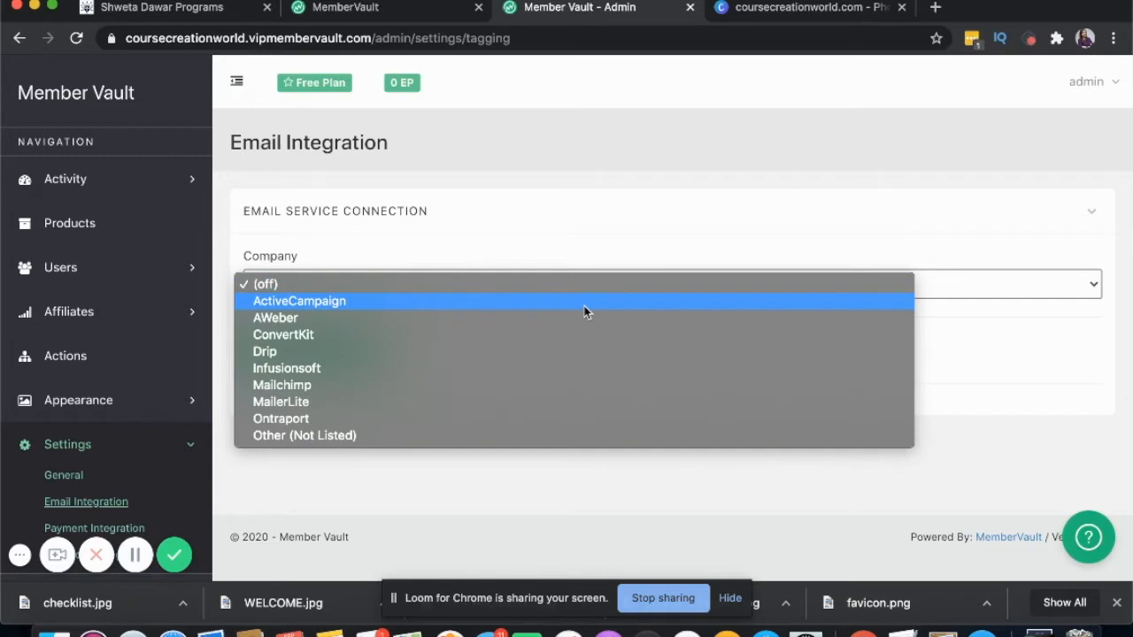
left_click(523, 436)
scroll(523, 444, "down", 3)
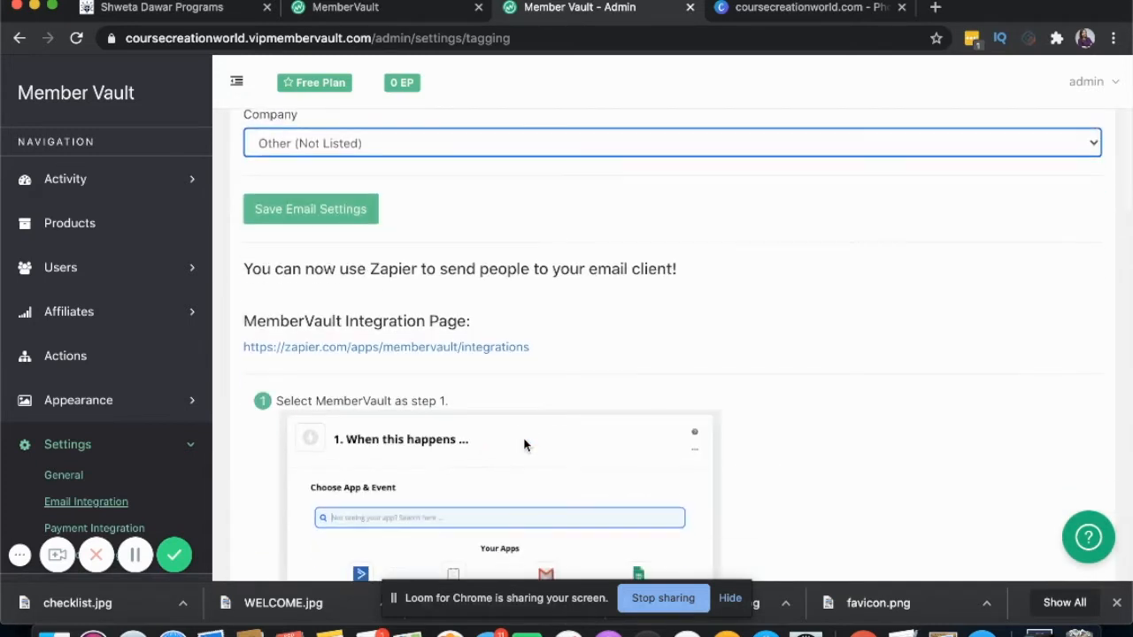
- Examine the Zapier integration instructions provided for email services that are not listed
scroll(523, 444, "down", 5)
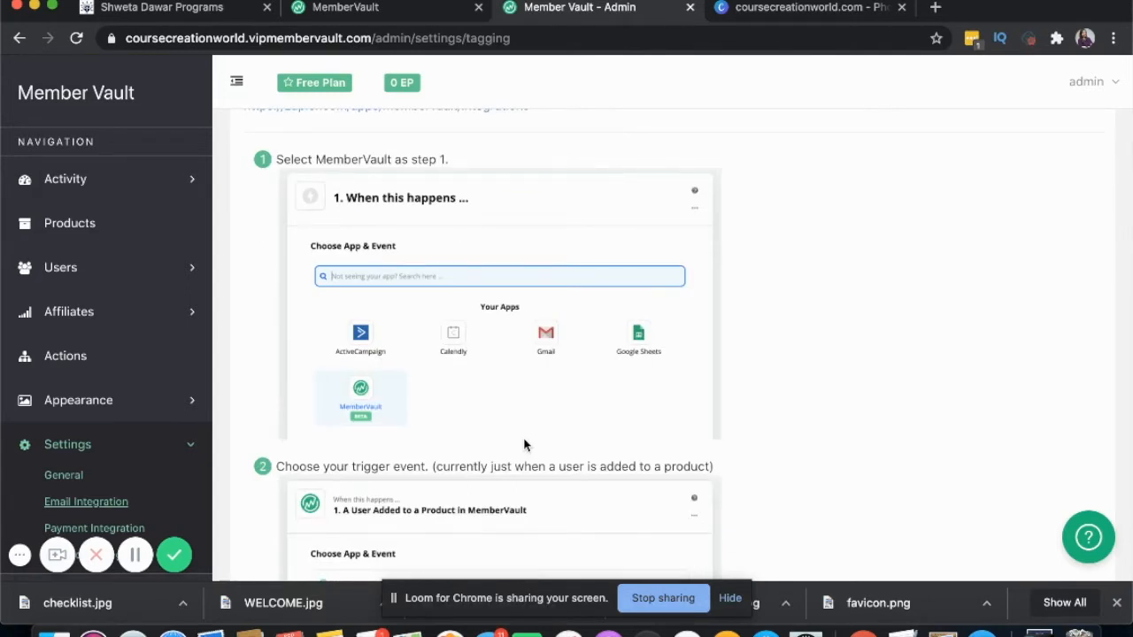
scroll(523, 444, "down", 4)
scroll(523, 444, "up", 4)
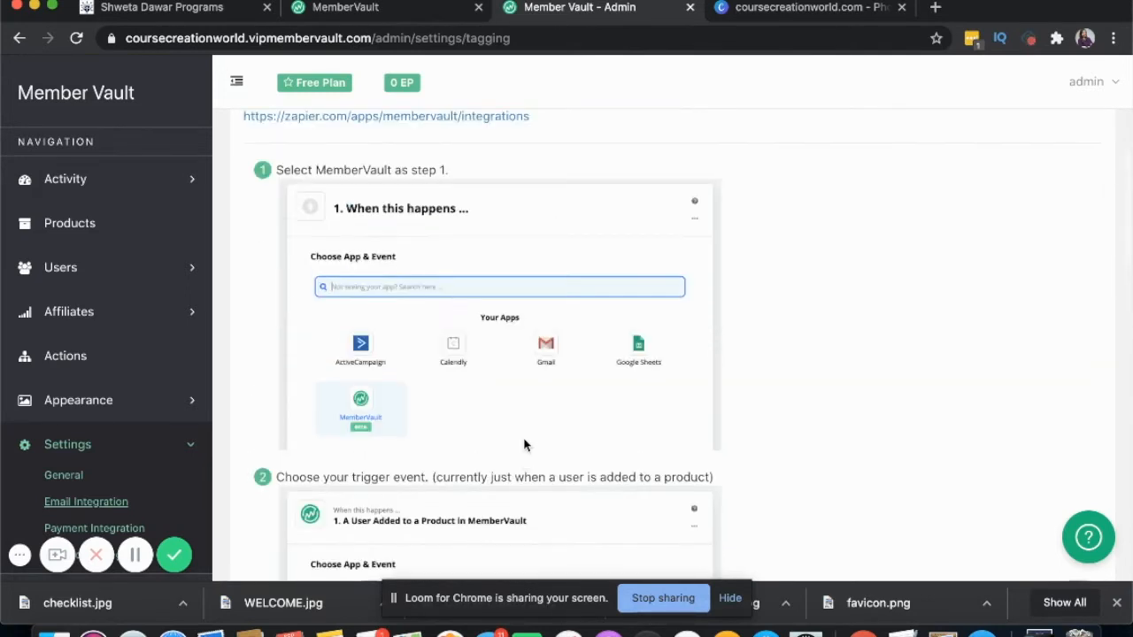
scroll(523, 444, "up", 4)
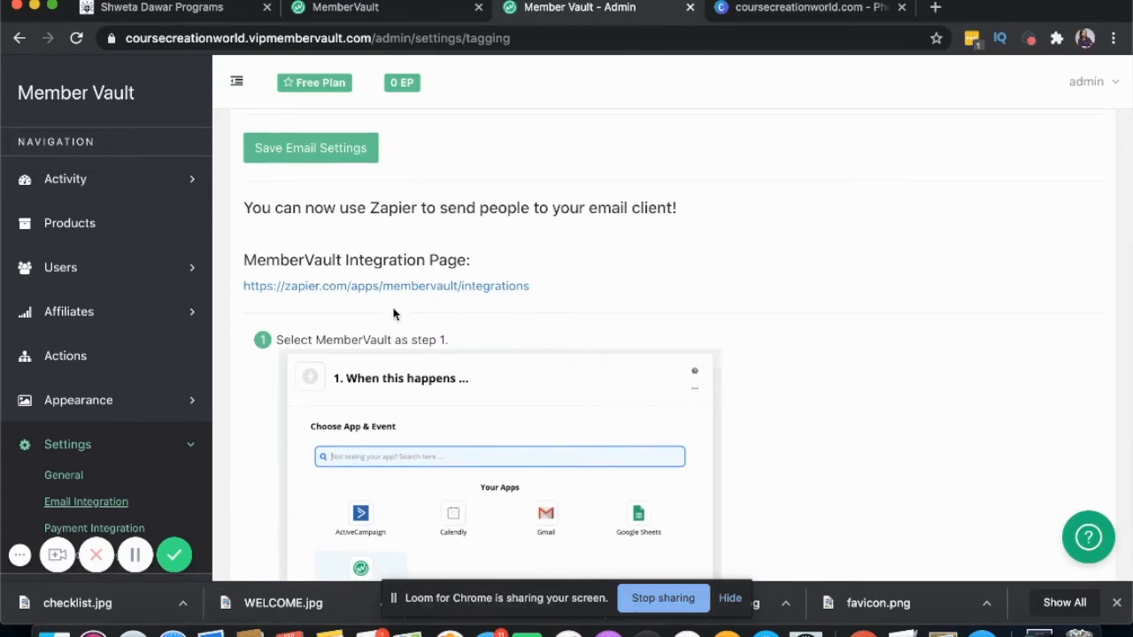
scroll(662, 493, "up", 4)
- Set the email service company to ActiveCampaign and check its API URL and API key fields
left_click(457, 284)
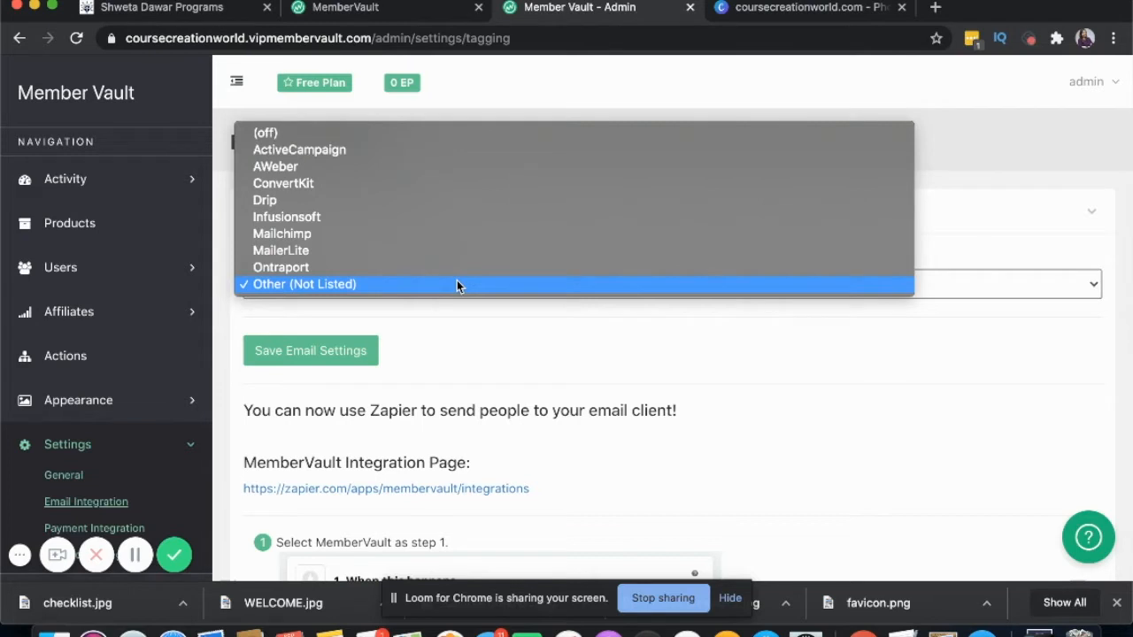
left_click(402, 153)
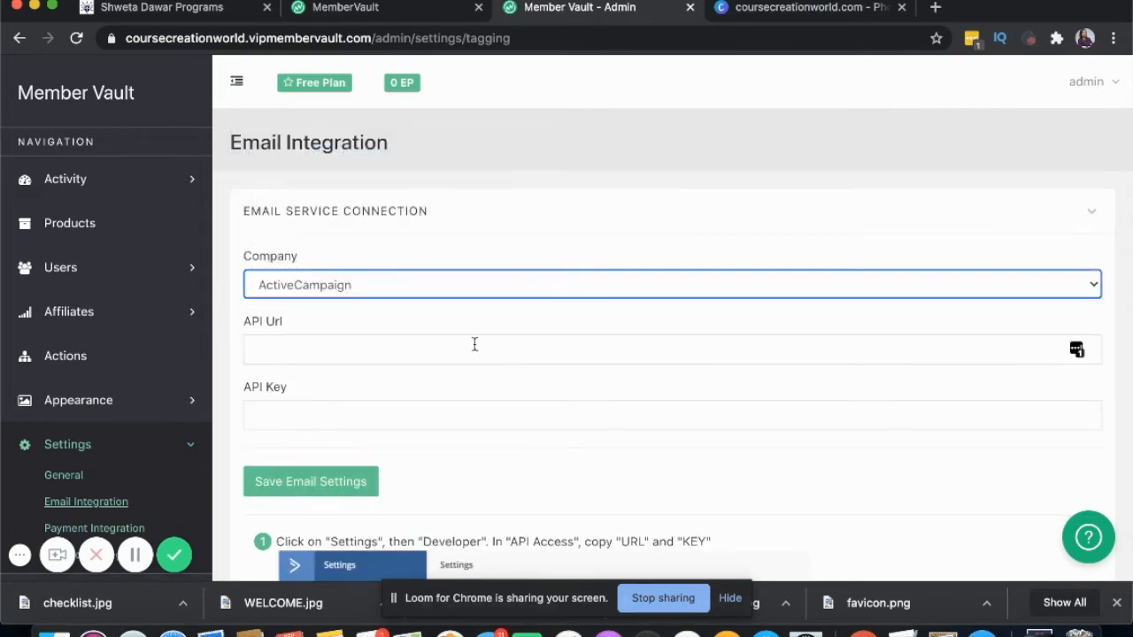
left_click(477, 344)
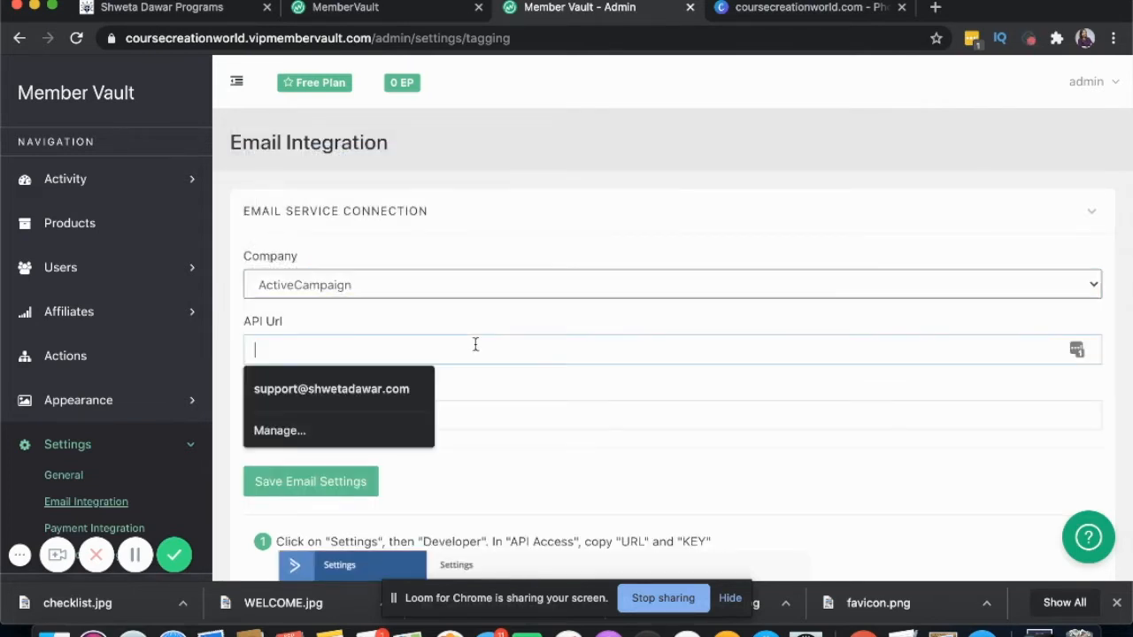
left_click(594, 425)
left_click(593, 471)
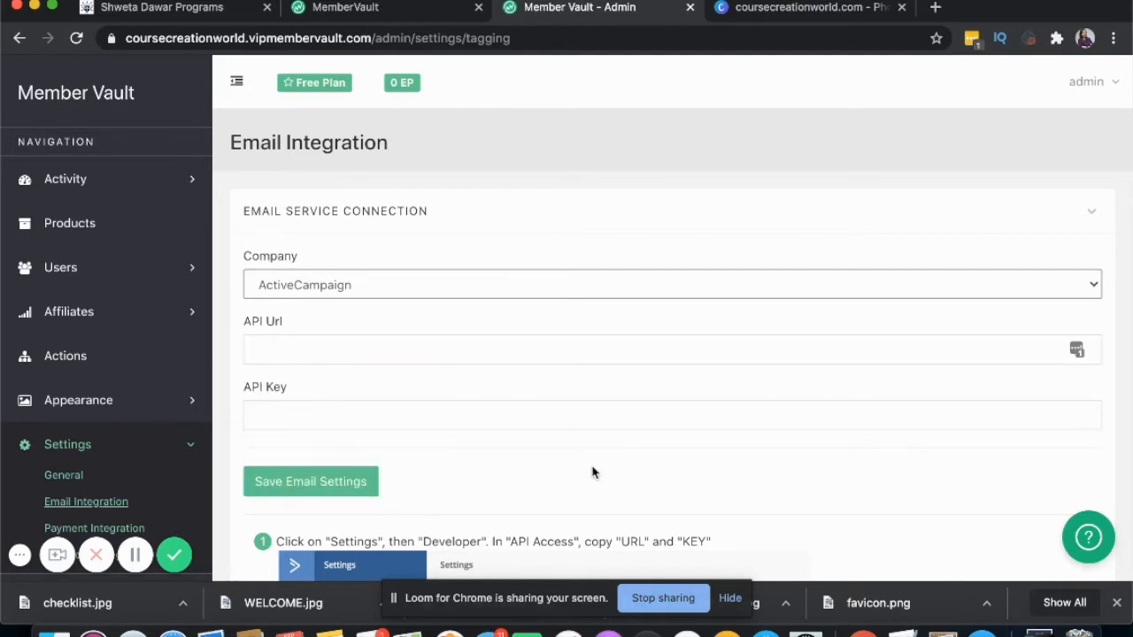
- Check the connection fields for ConvertKit and Mailchimp, and set the email service company to (off)
left_click(491, 284)
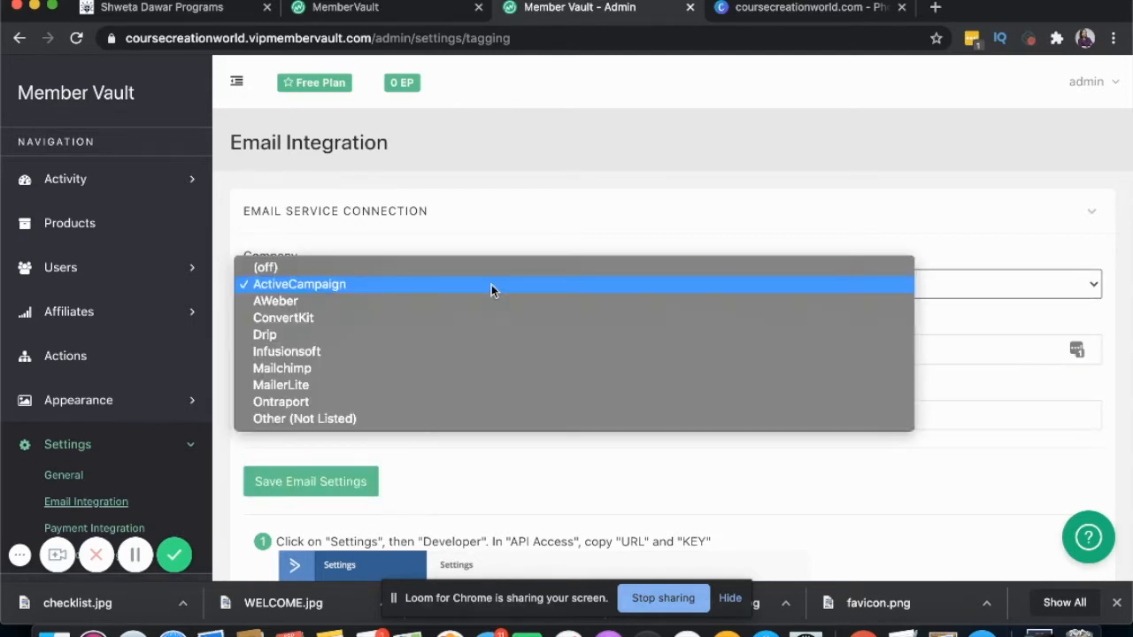
left_click(467, 320)
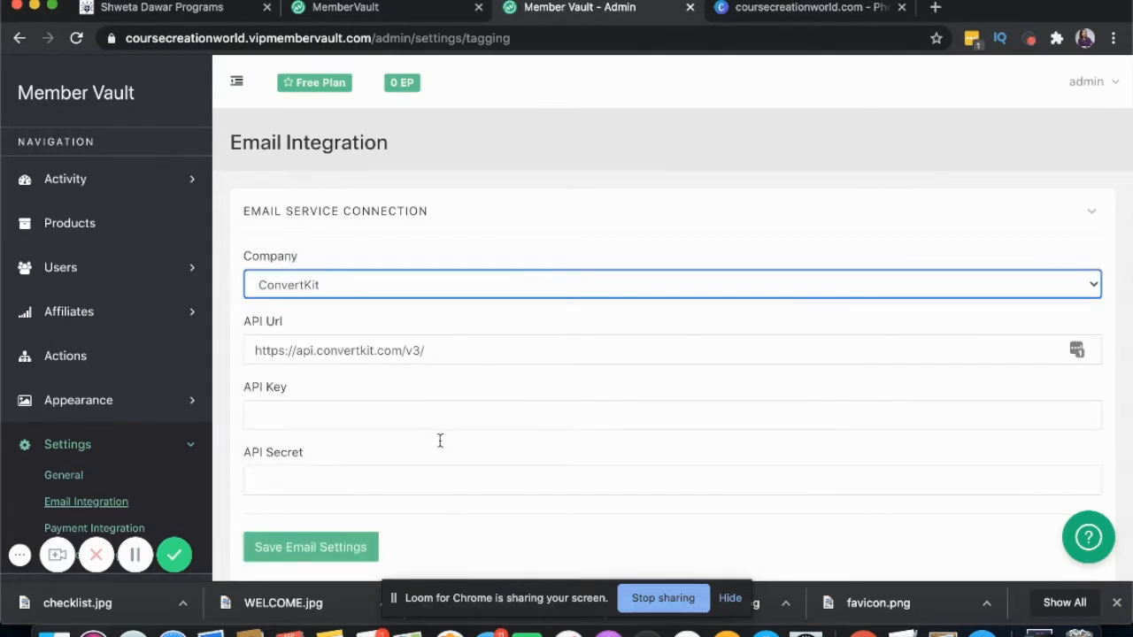
left_click(457, 294)
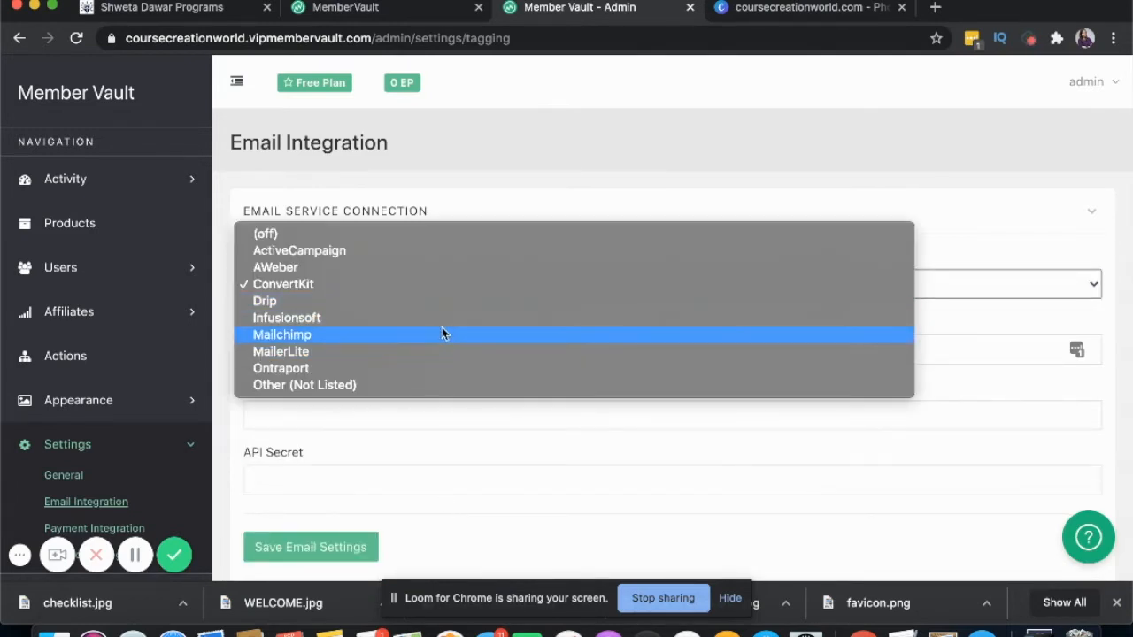
left_click(442, 333)
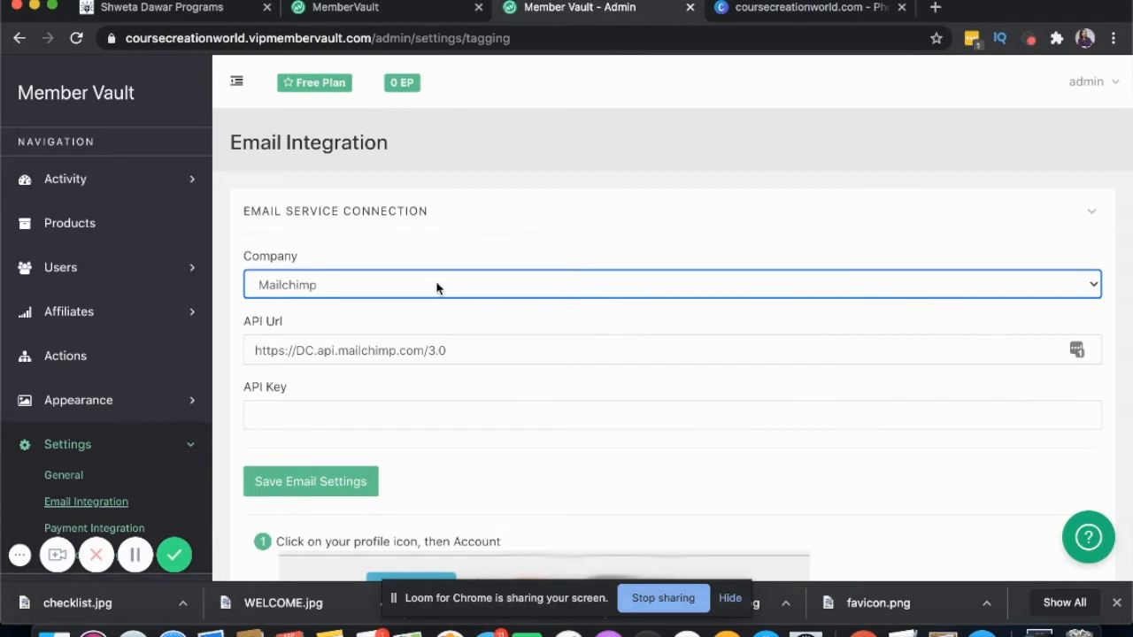
left_click(435, 290)
left_click(430, 182)
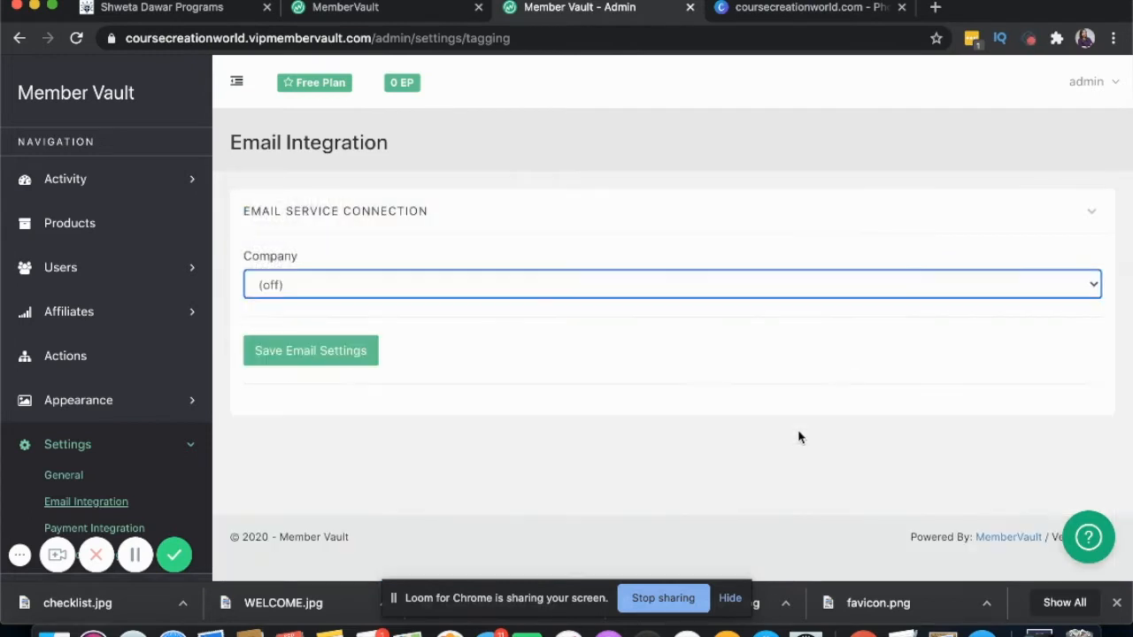
- Open the payment integration settings and review the Stripe connection option, the PayPal API fields and the PayPal notes
scroll(139, 452, "down", 2)
left_click(100, 465)
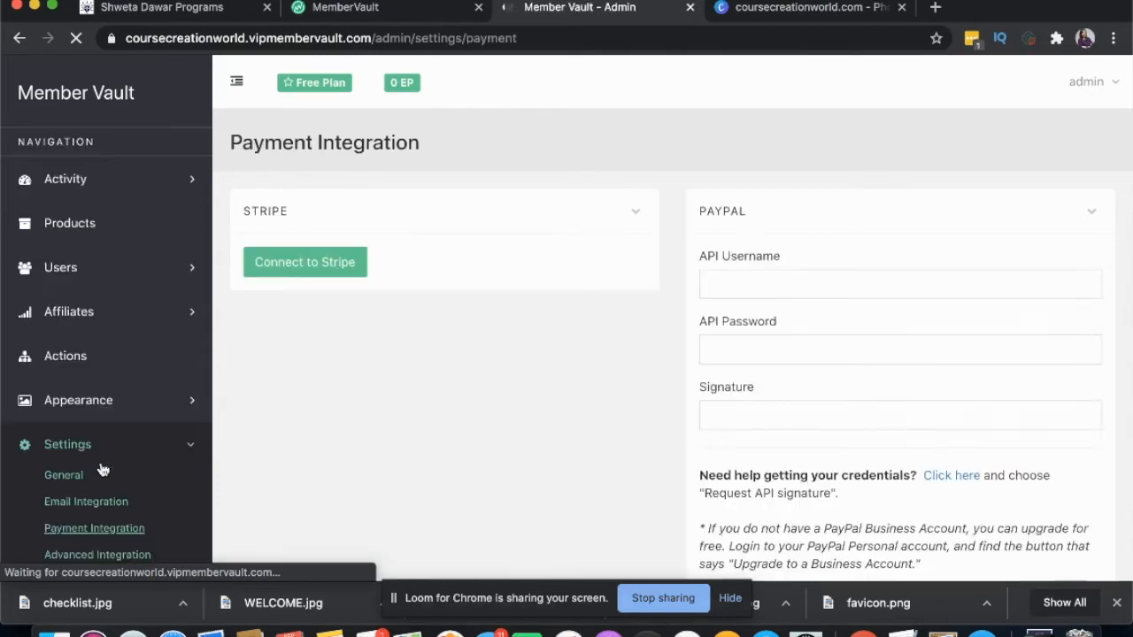
scroll(394, 372, "down", 5)
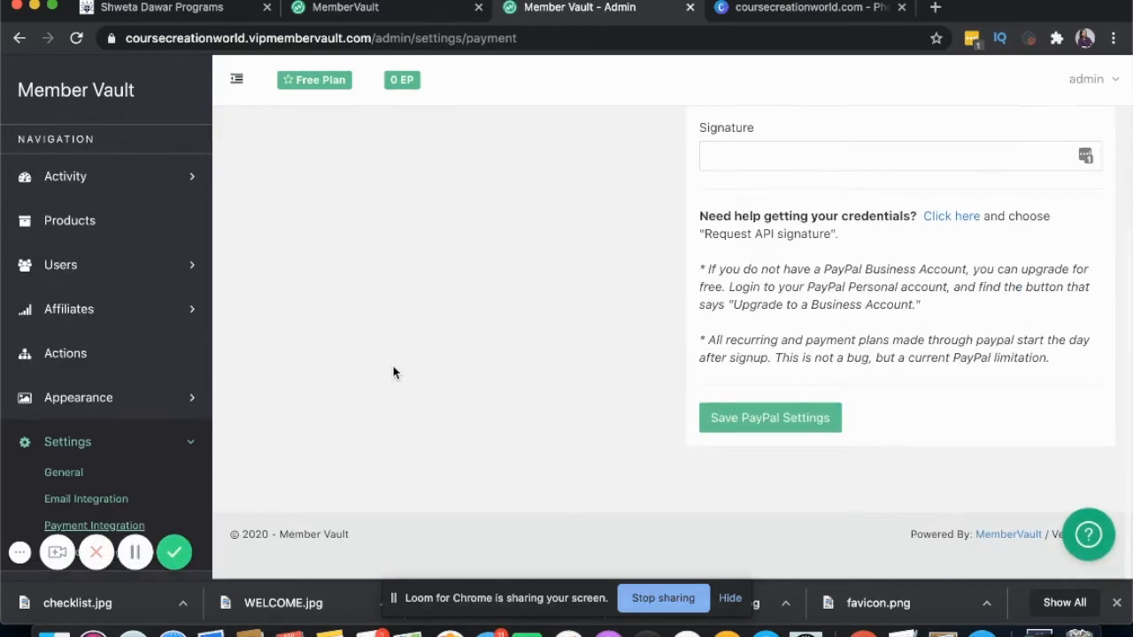
scroll(394, 372, "up", 5)
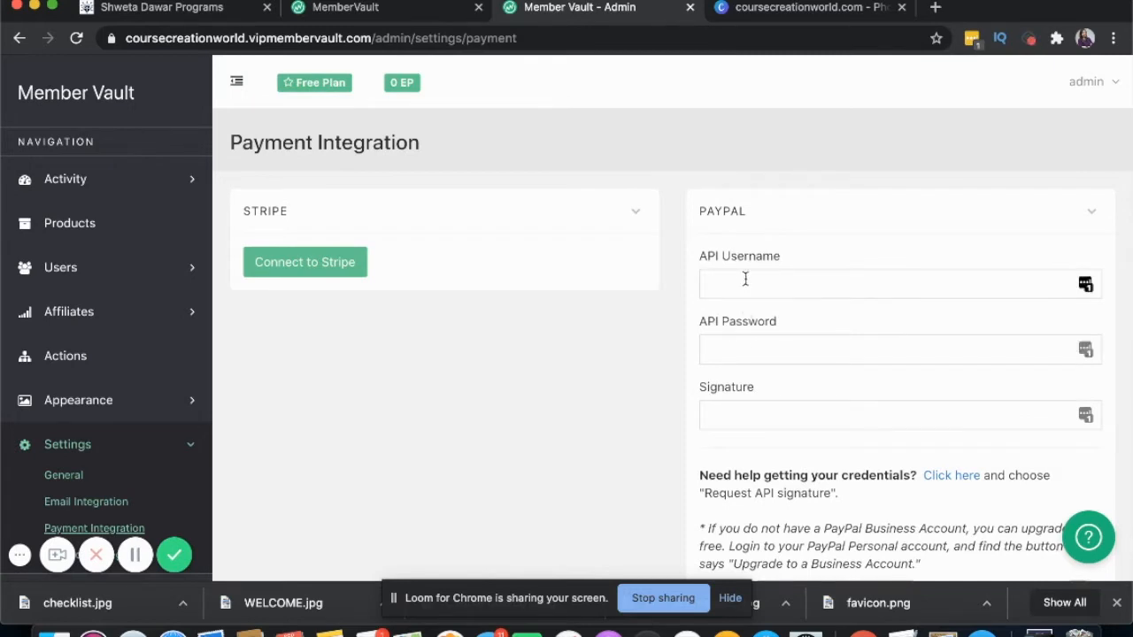
scroll(753, 356, "down", 2)
scroll(753, 357, "down", 3)
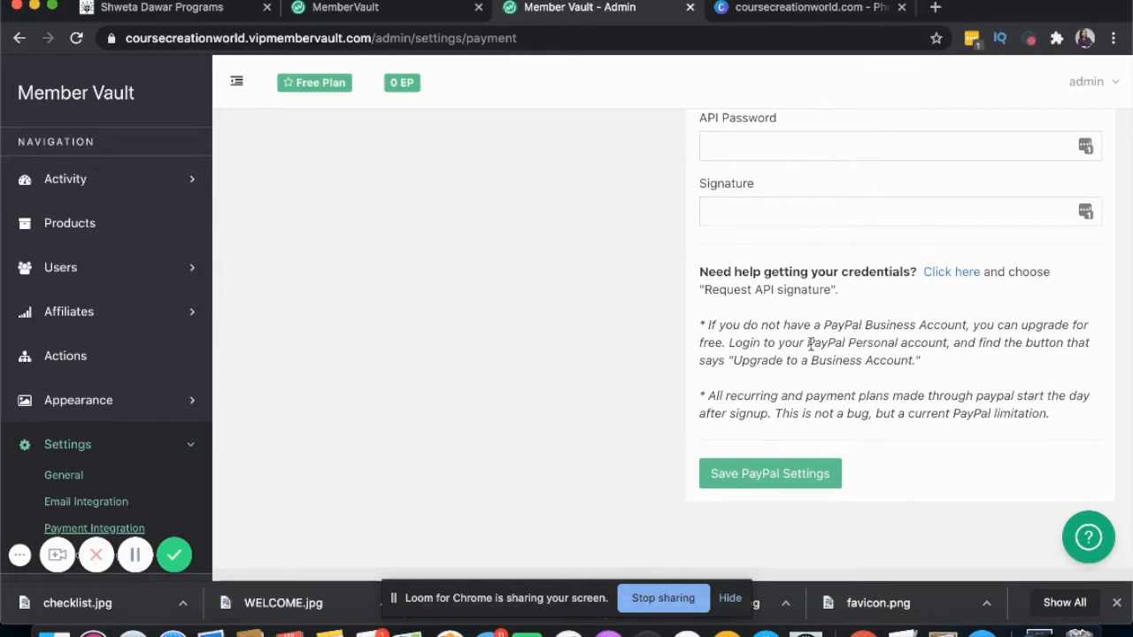
scroll(977, 346, "up", 3)
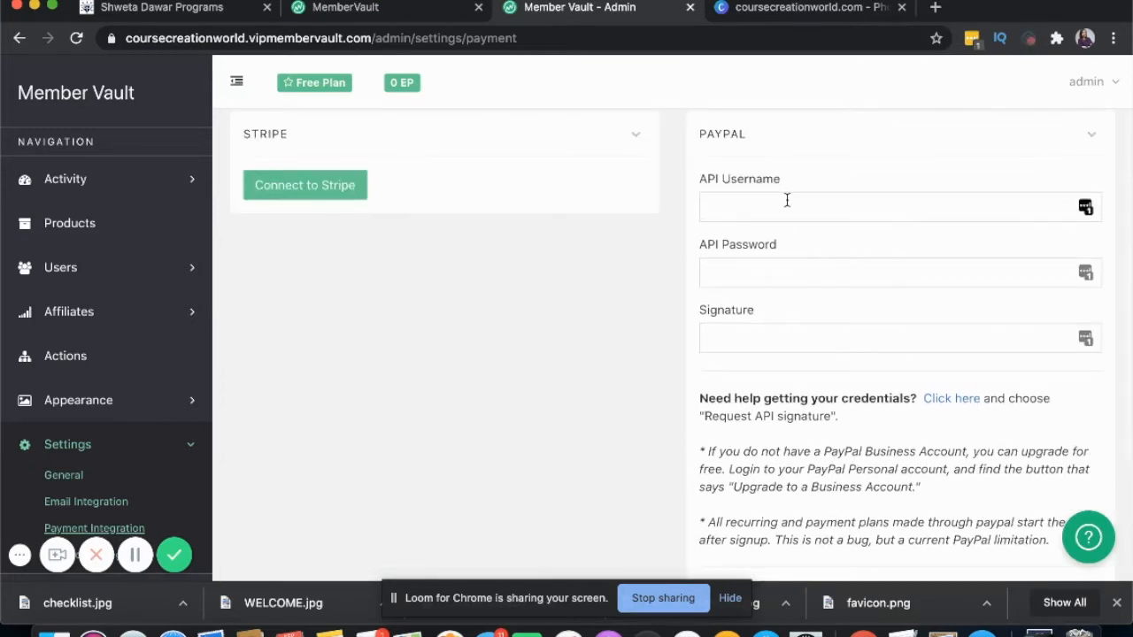
scroll(783, 199, "down", 3)
scroll(817, 390, "up", 4)
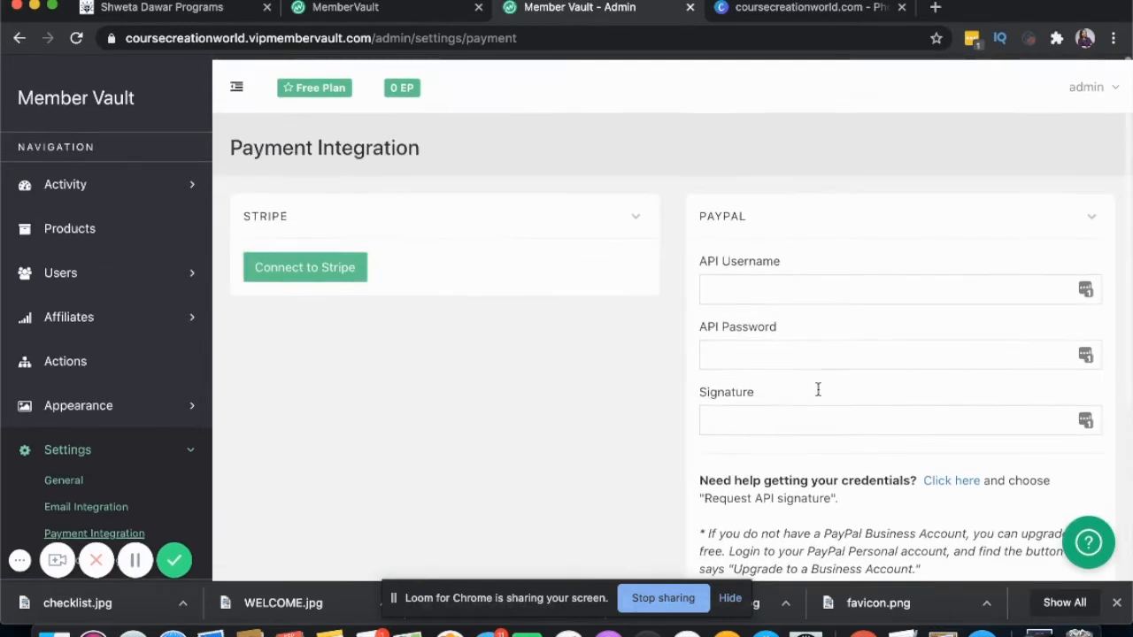
left_click(323, 271)
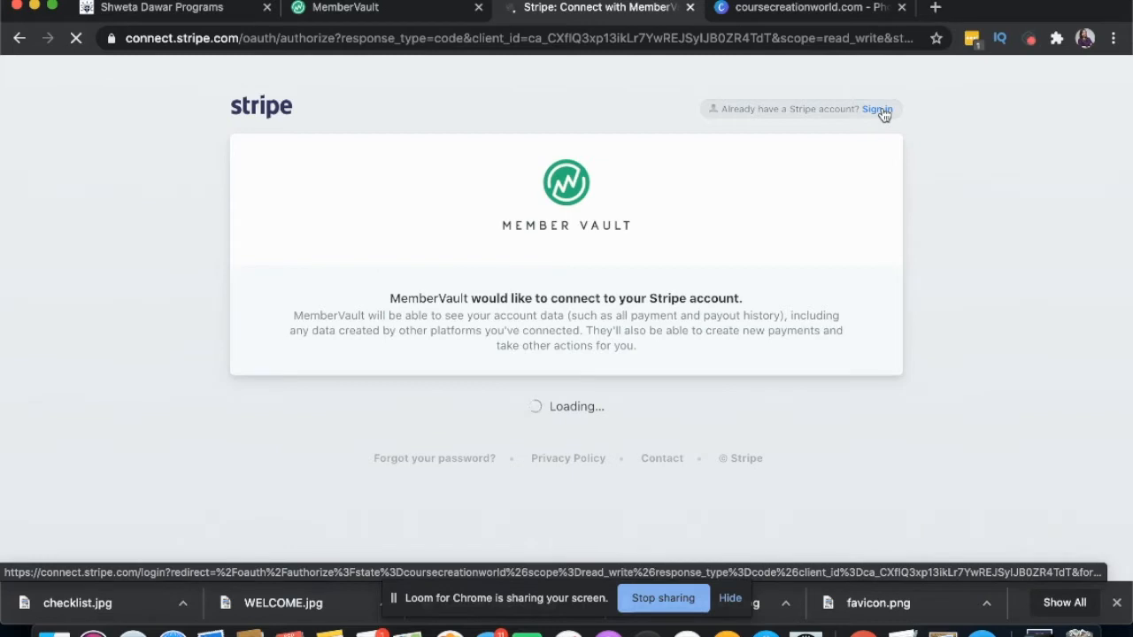
left_click(19, 39)
left_click(326, 9)
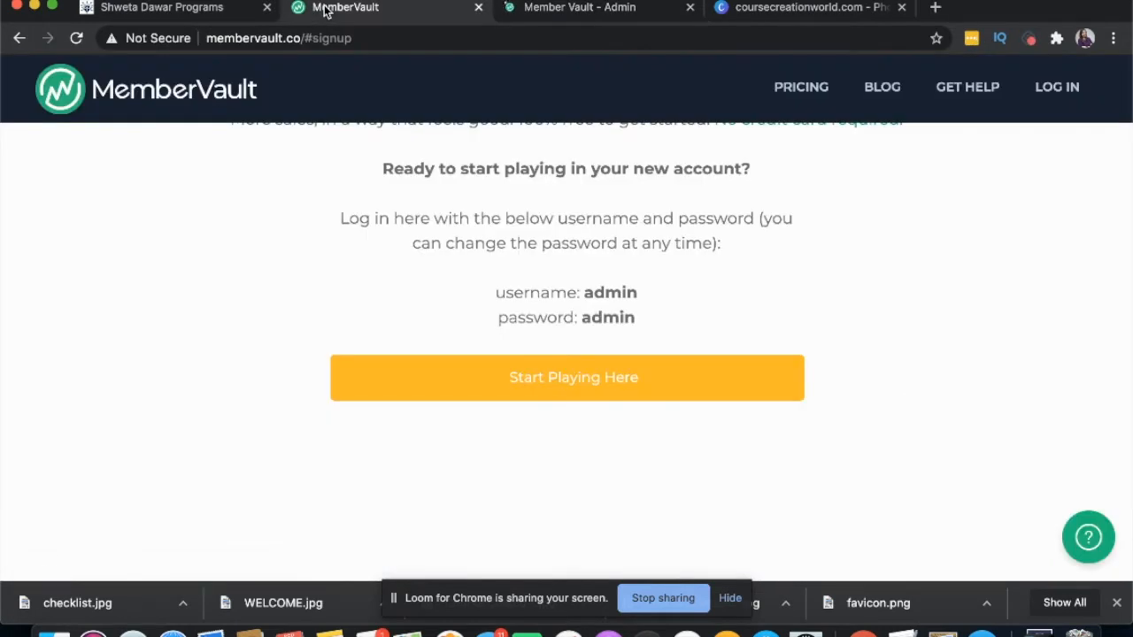
left_click(479, 8)
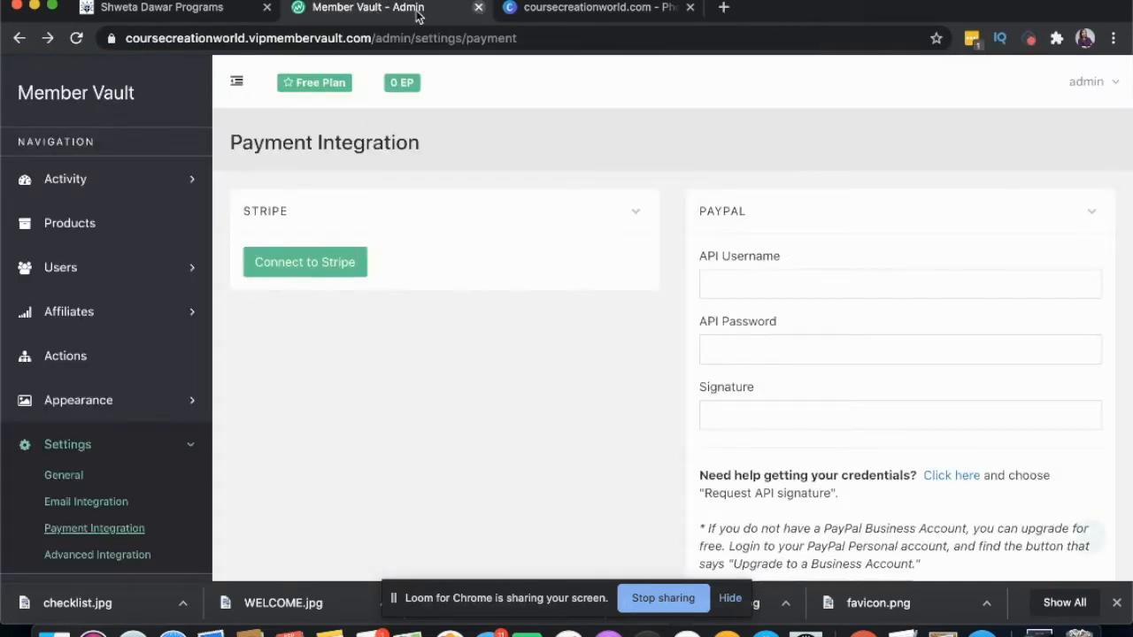
- Open the advanced integration settings and review the available integrations, from Zapier to the generic web hooks
scroll(186, 395, "down", 2)
left_click(100, 430)
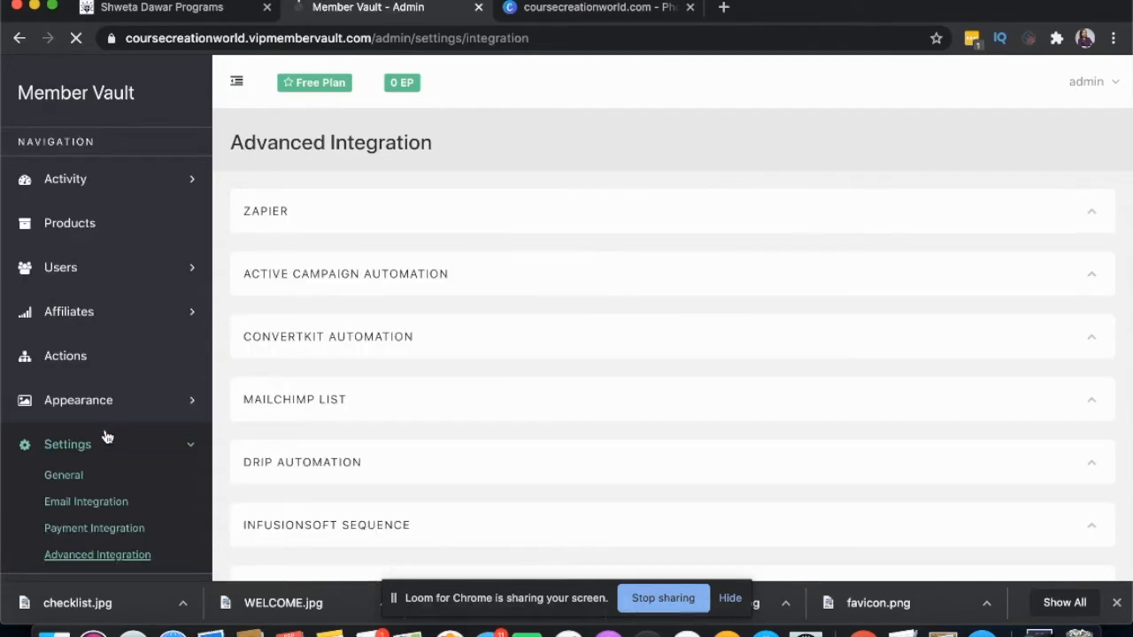
scroll(456, 404, "down", 2)
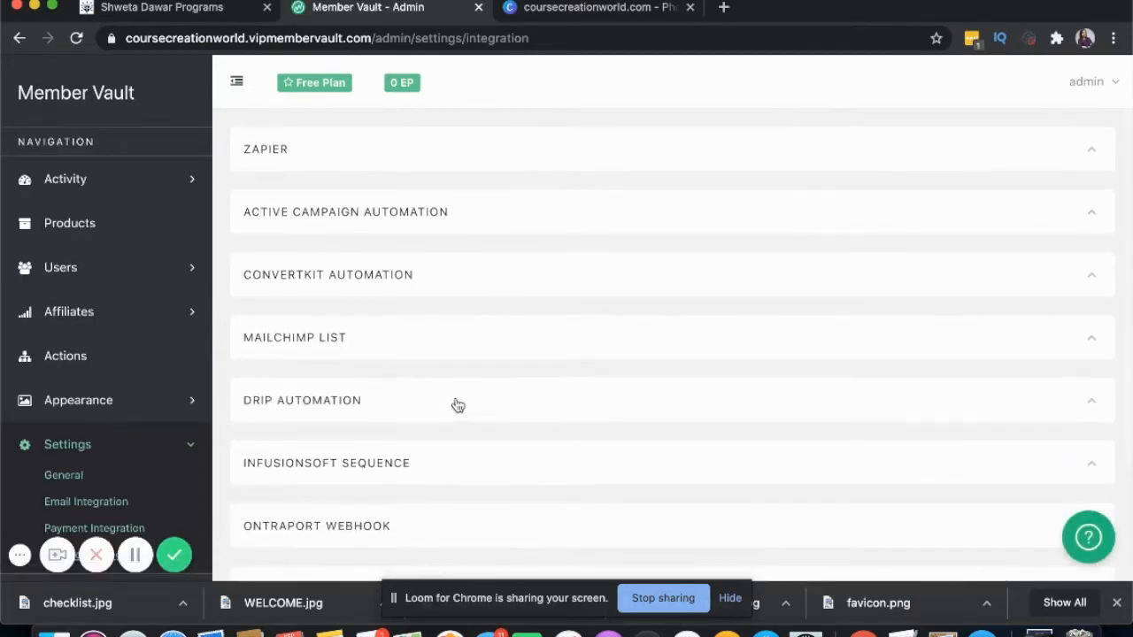
scroll(457, 404, "down", 2)
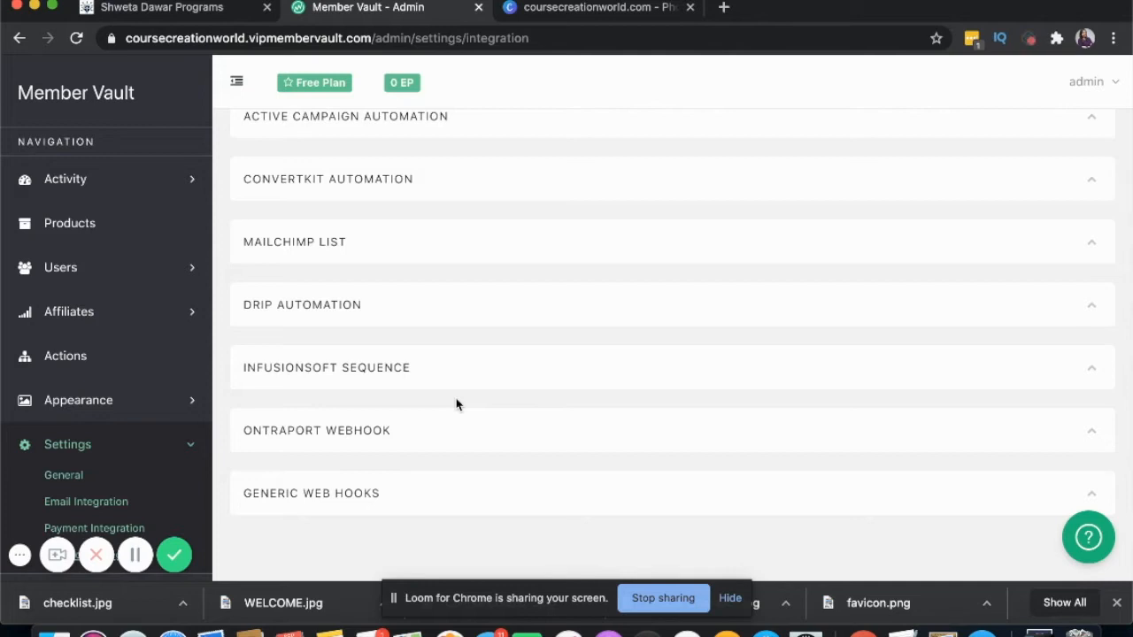
scroll(456, 404, "up", 3)
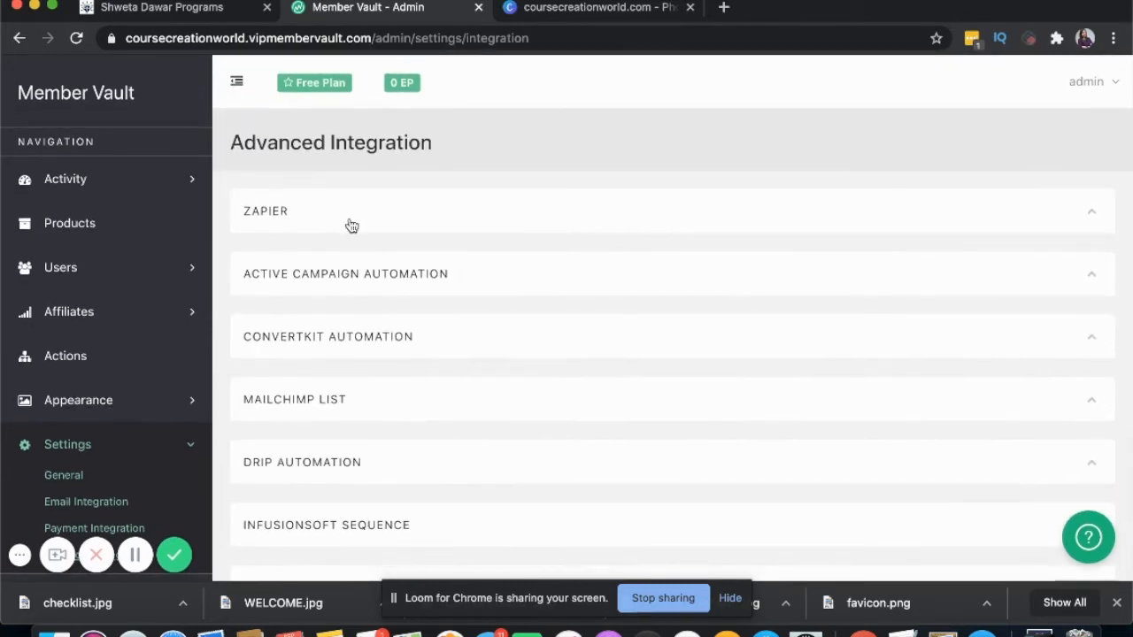
left_click(351, 226)
left_click(352, 225)
scroll(389, 274, "down", 5)
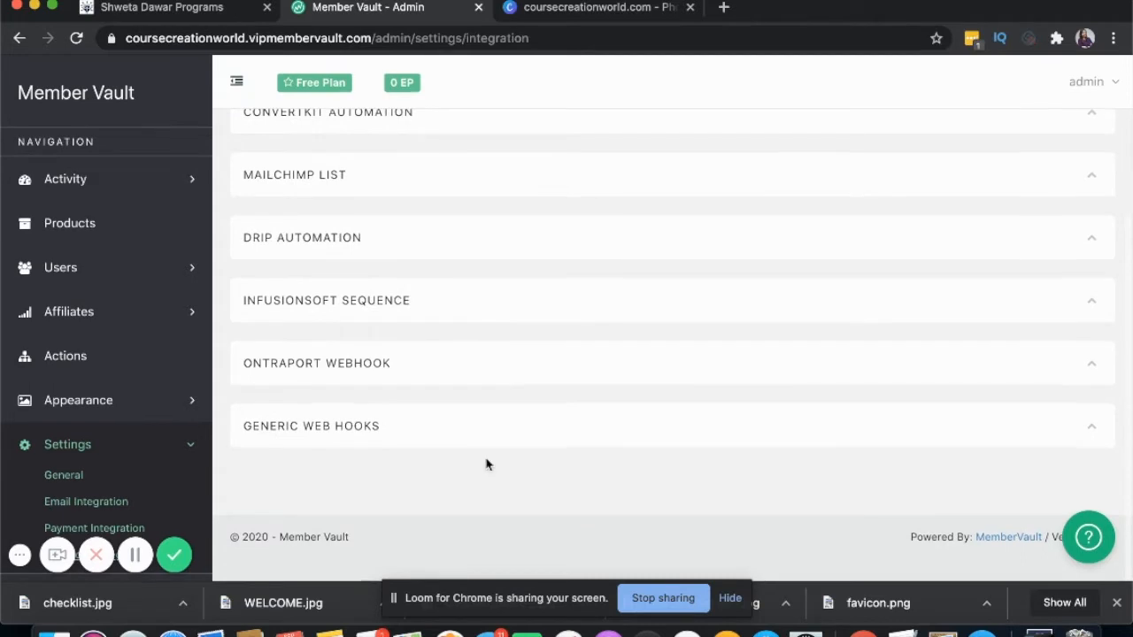
scroll(457, 346, "up", 5)
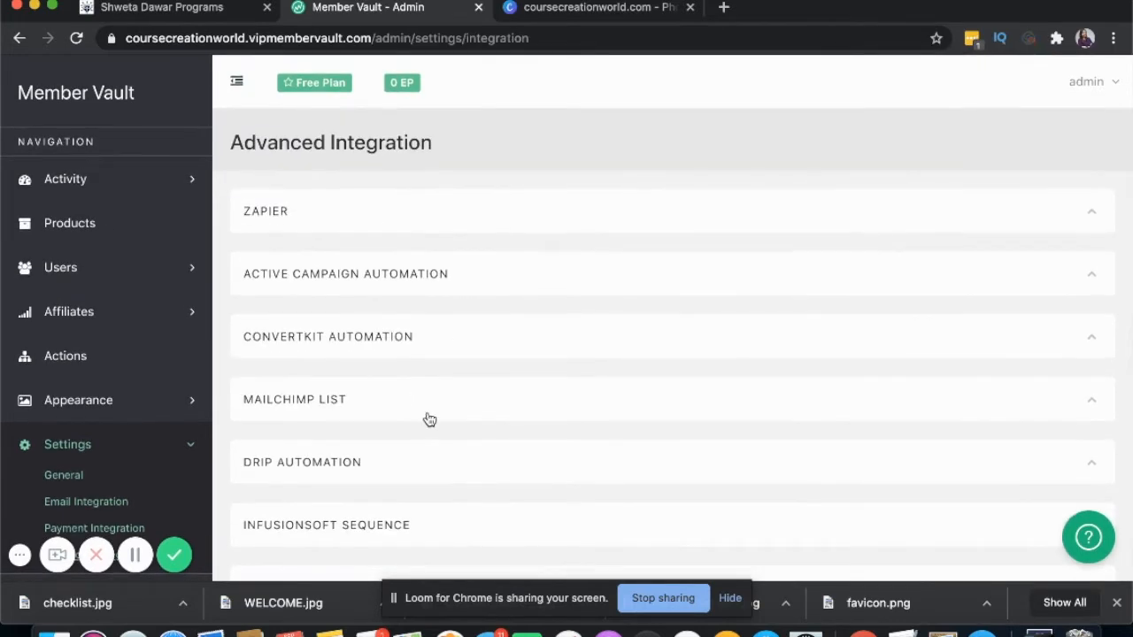
scroll(55, 358, "down", 4)
scroll(58, 363, "up", 4)
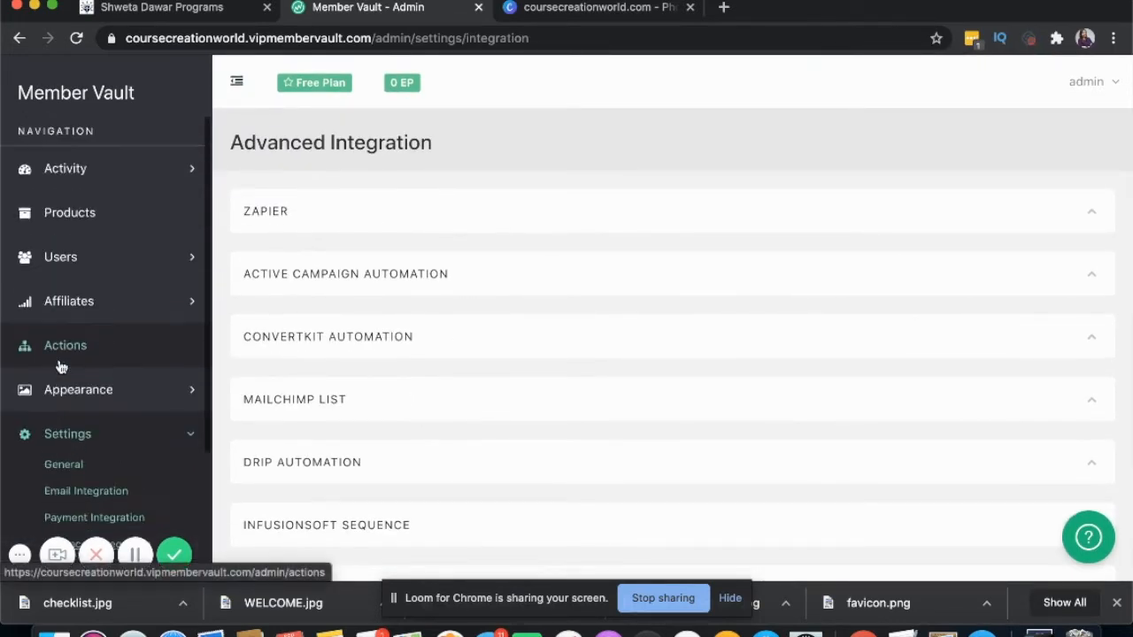
- Open the branding settings in the site's appearance options
scroll(60, 363, "up", 1)
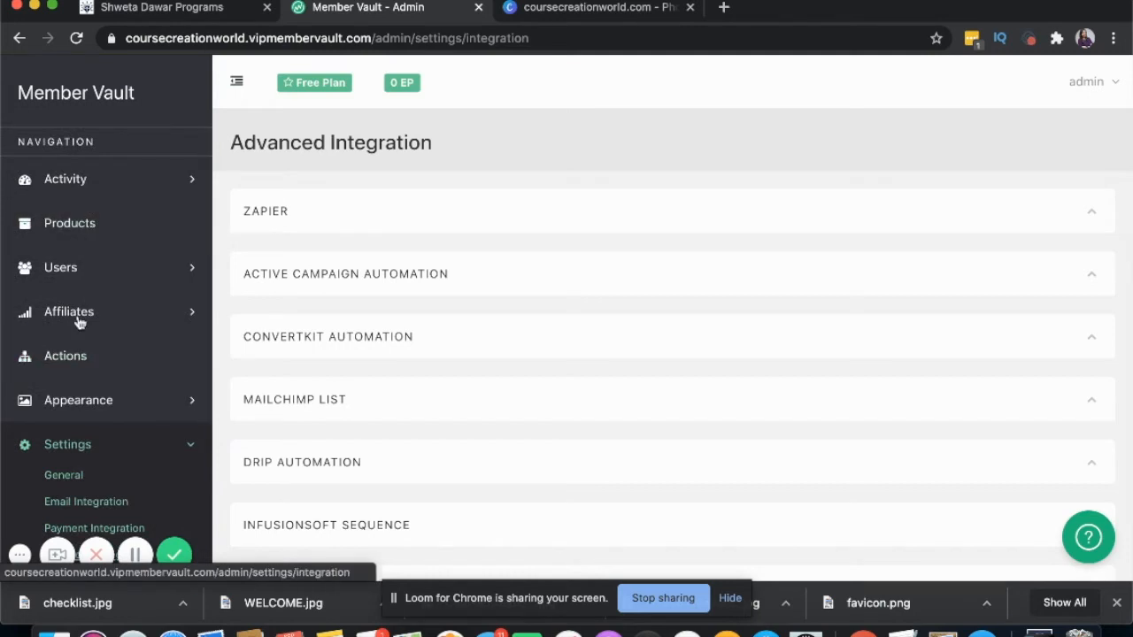
scroll(76, 447, "down", 2)
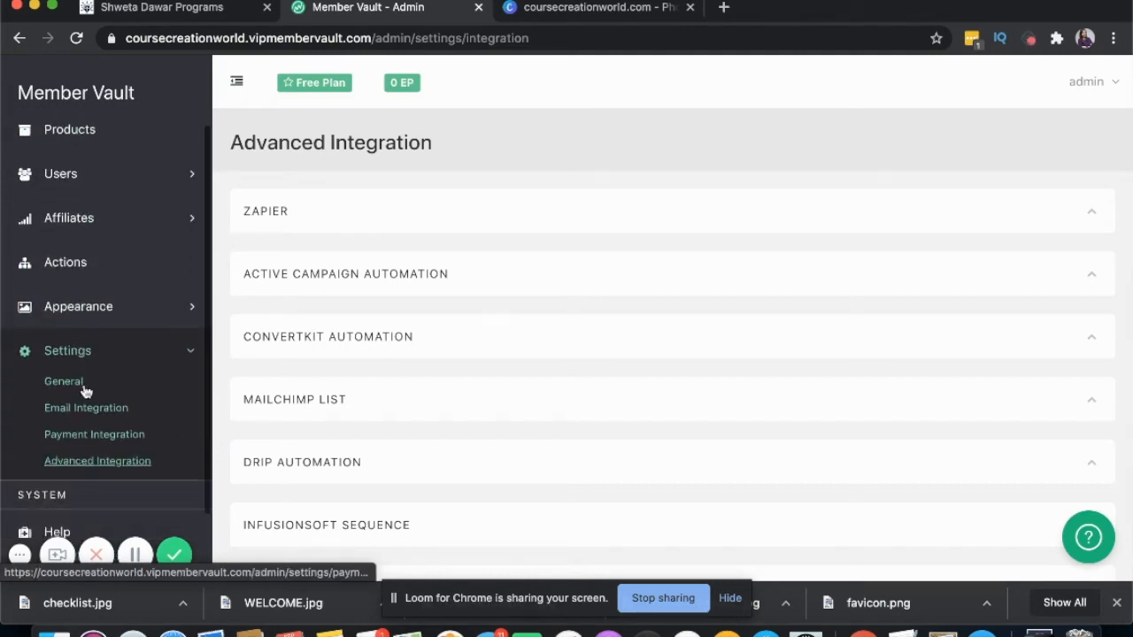
left_click(95, 316)
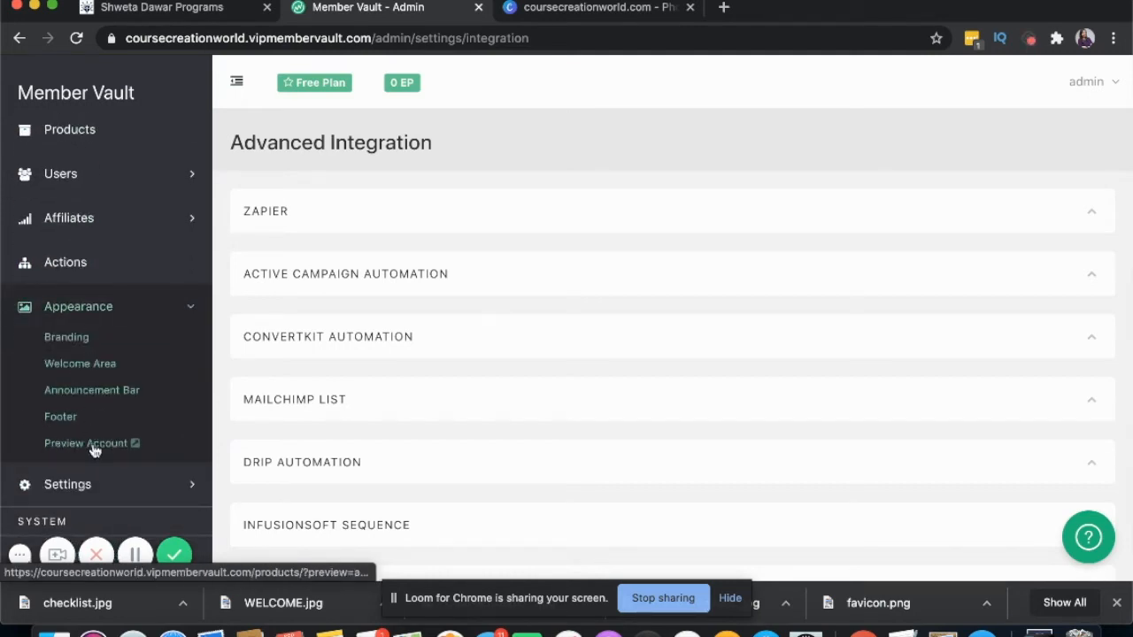
left_click(68, 341)
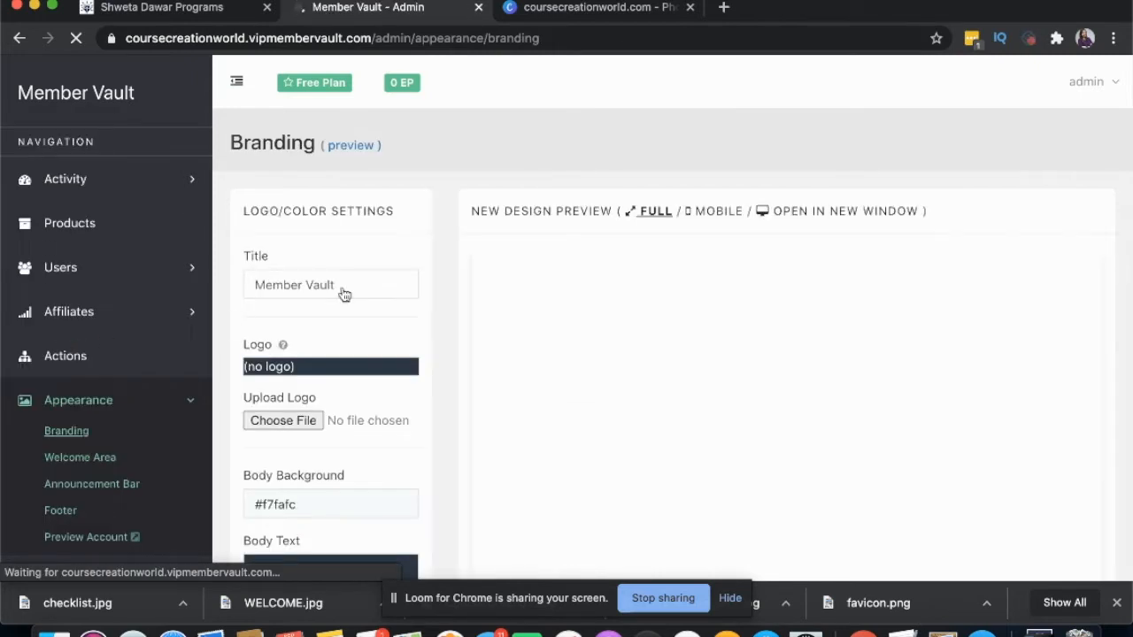
- Examine the title, logo, body, header and button colour settings together with the design preview
scroll(403, 281, "down", 2)
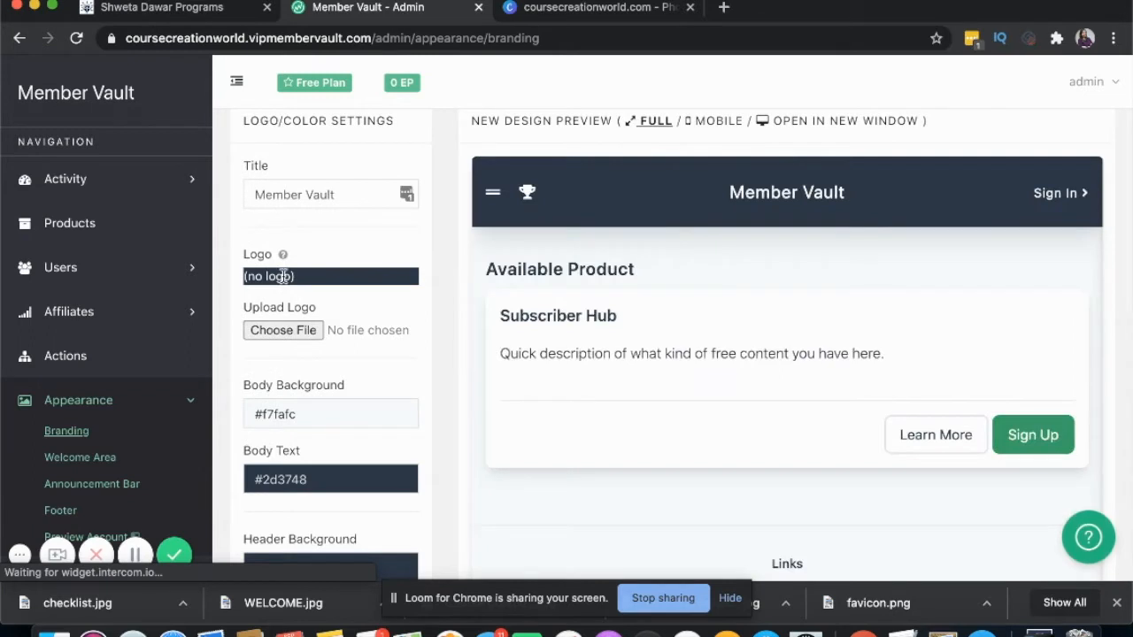
scroll(284, 266, "down", 1)
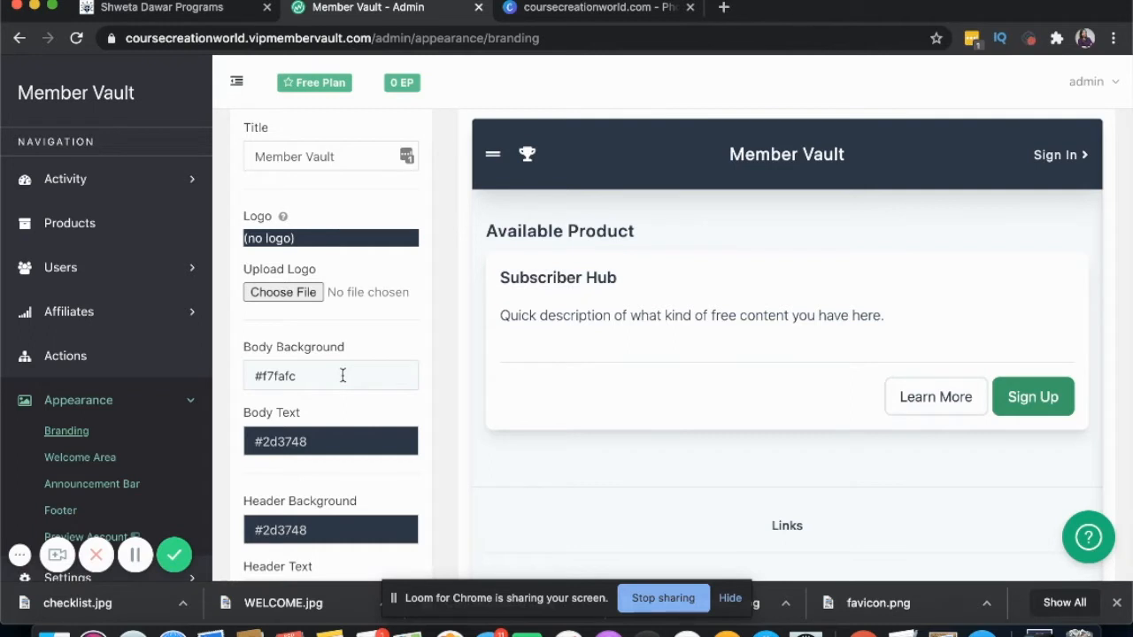
scroll(343, 376, "down", 2)
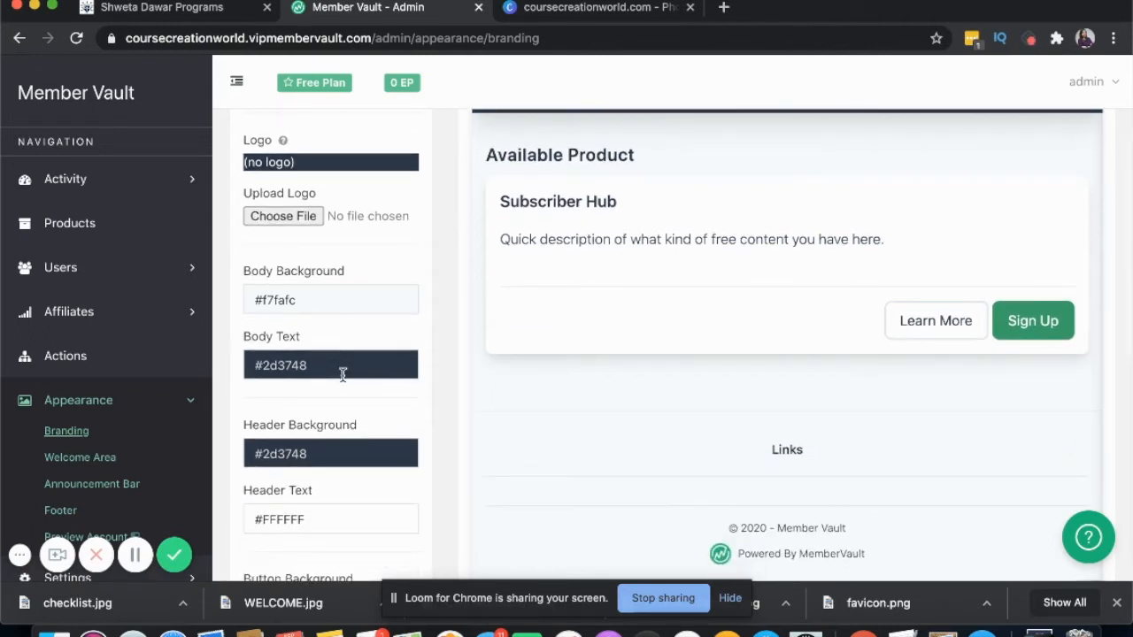
scroll(342, 375, "down", 1)
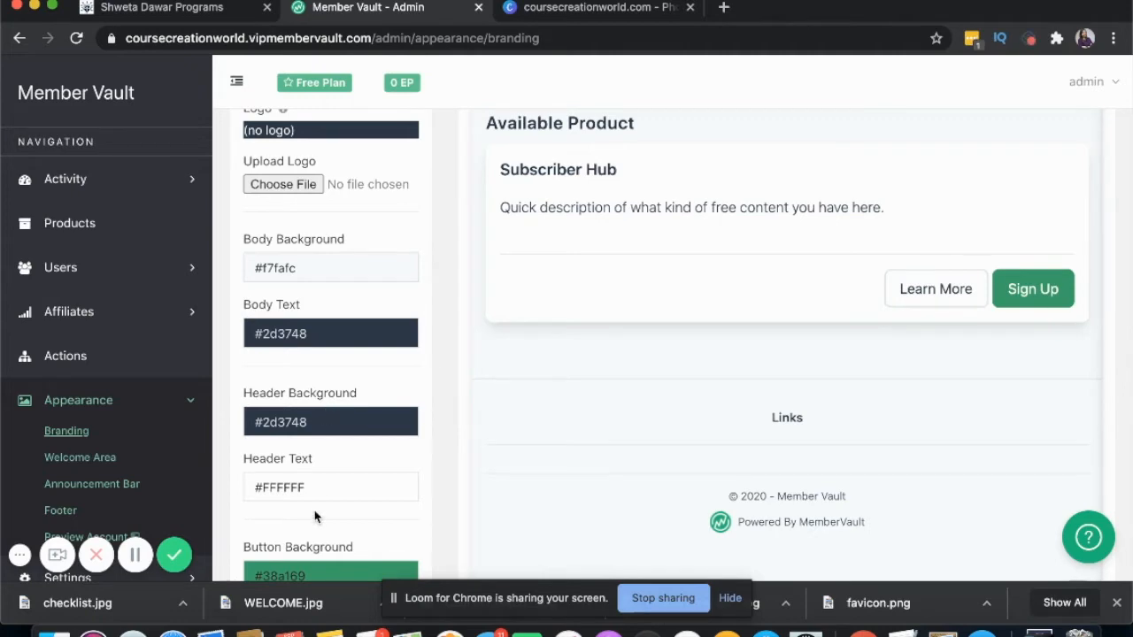
scroll(314, 517, "up", 5)
scroll(734, 324, "down", 4)
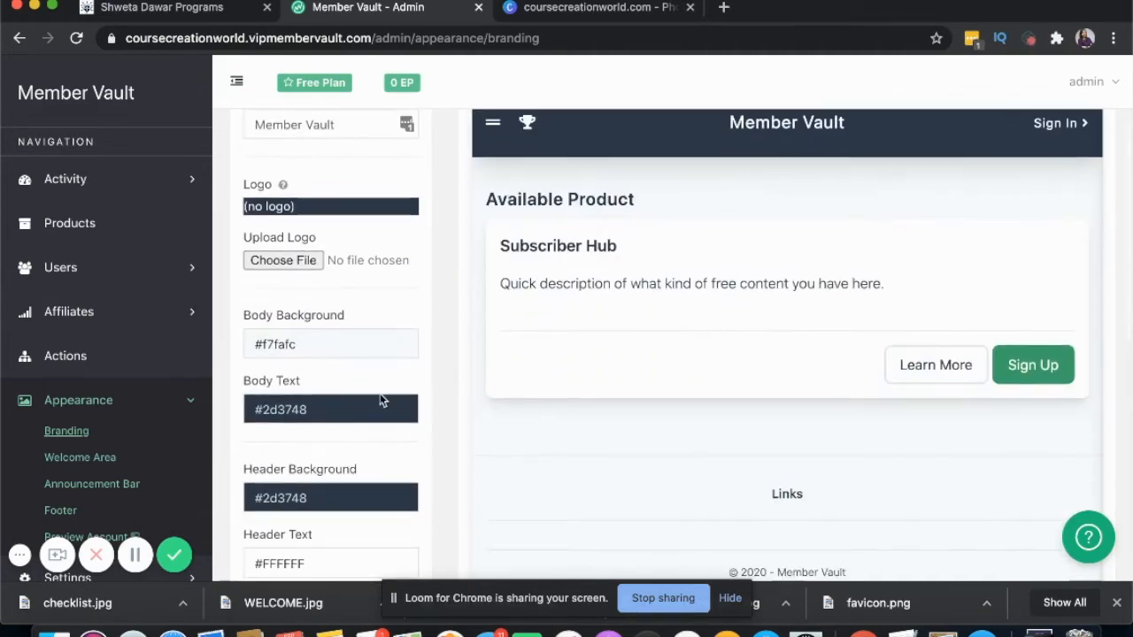
scroll(328, 443, "down", 1)
scroll(566, 283, "up", 4)
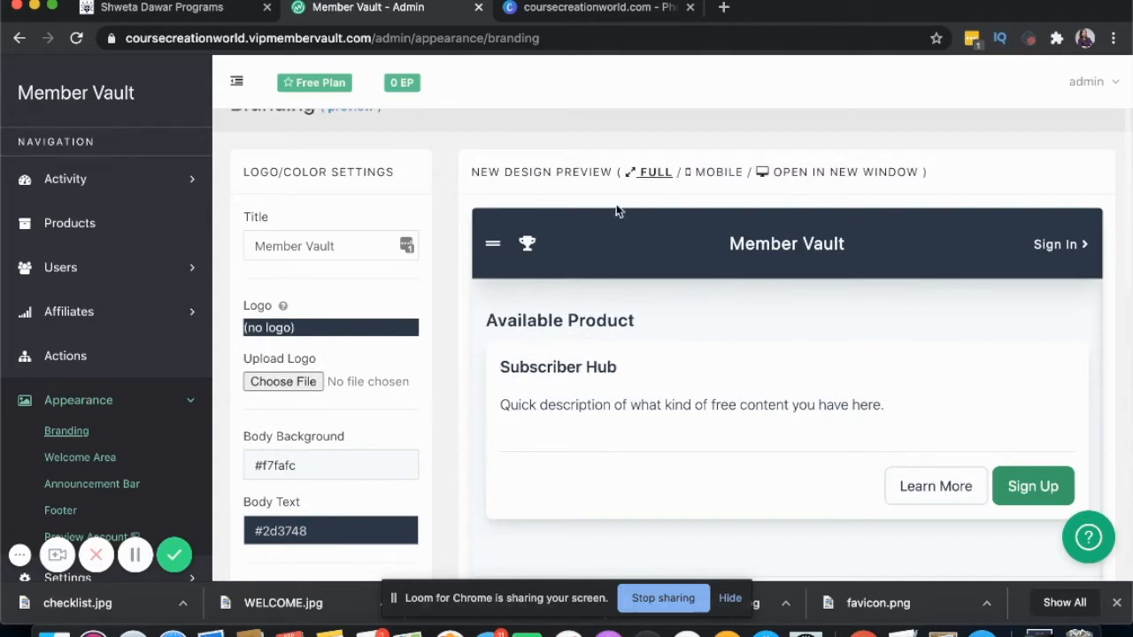
scroll(617, 267, "down", 2)
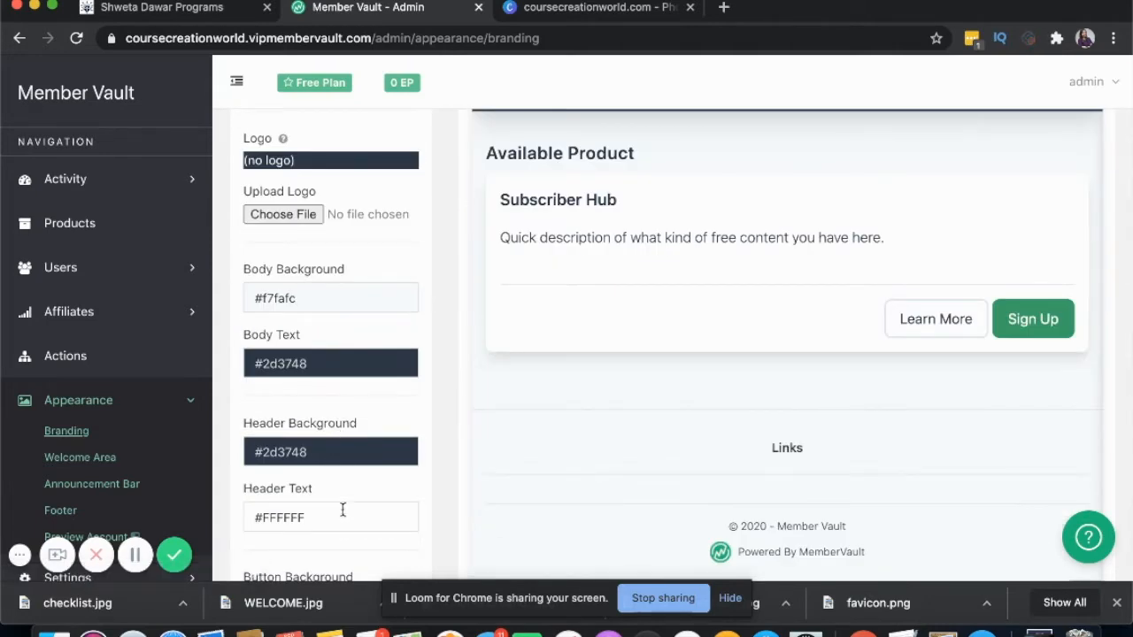
scroll(674, 235, "up", 2)
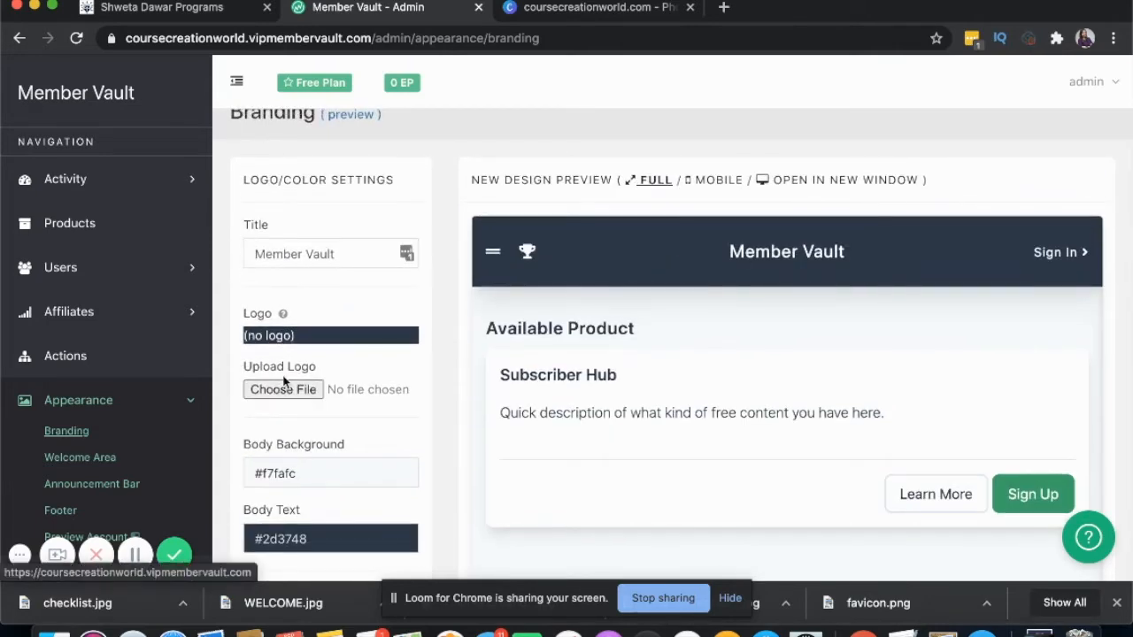
- Switch to the Canva mood board to read the hex codes of the brand palette, and return to the branding settings
left_click(554, 16)
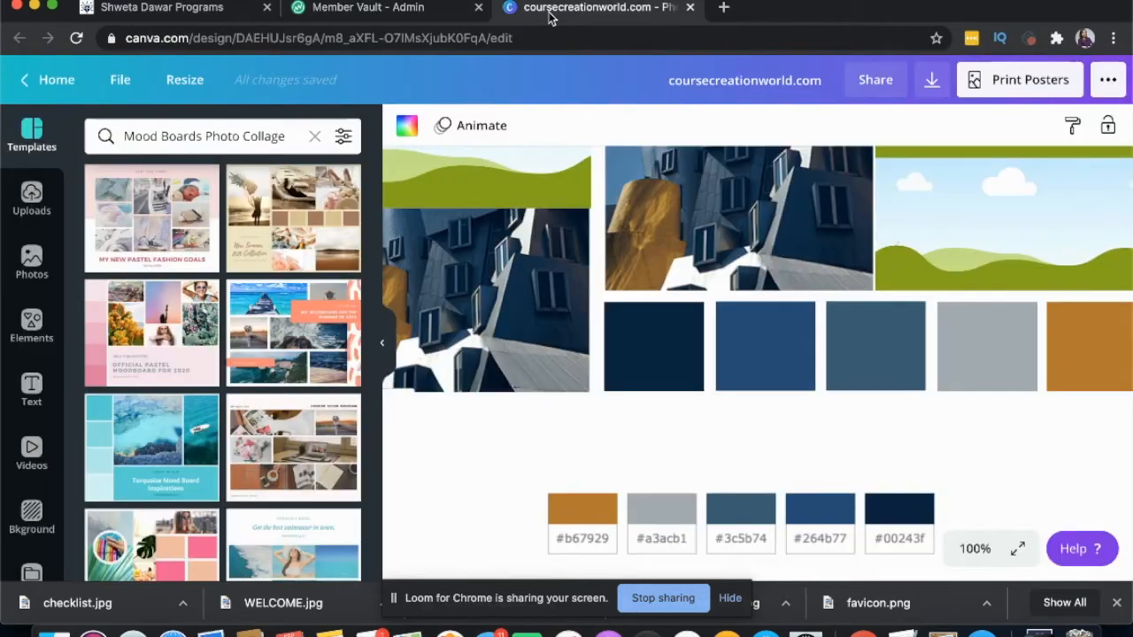
left_click(757, 549)
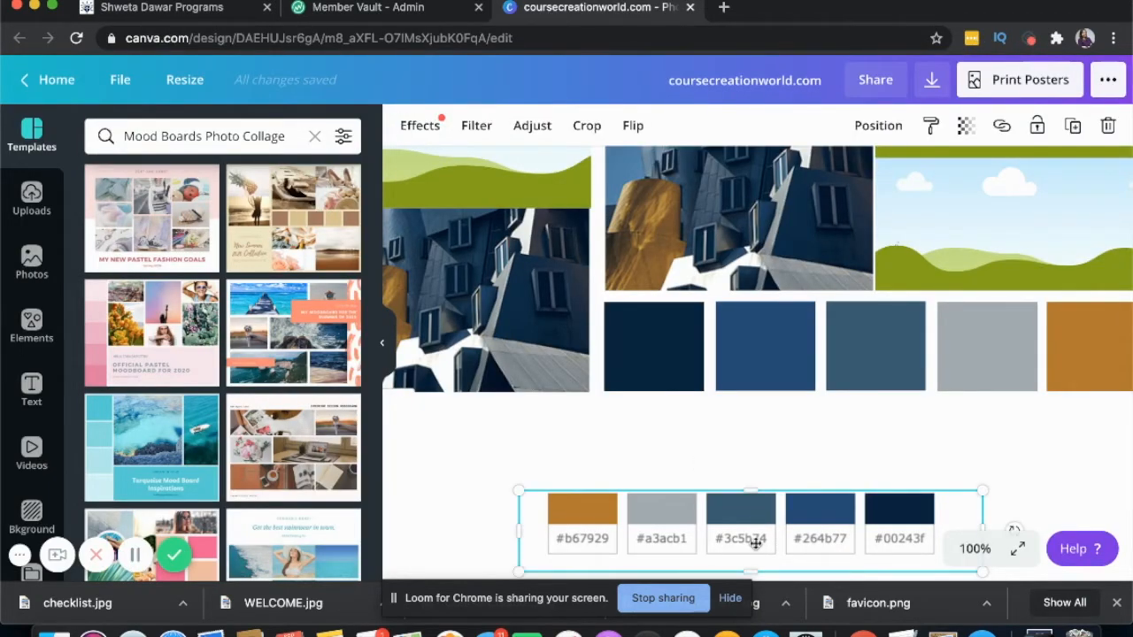
double_click(757, 548)
left_click(708, 469)
left_click(443, 9)
- Try a semi-transparent header background of rgba(13, 21, 35, 0.62)
scroll(287, 437, "down", 1)
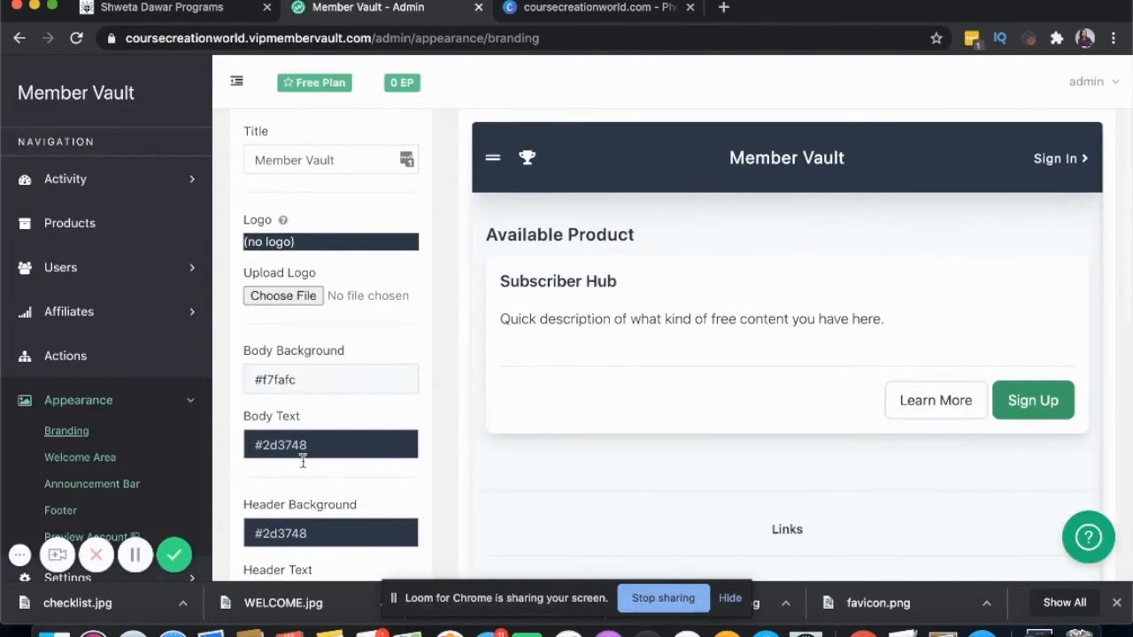
left_click(317, 534)
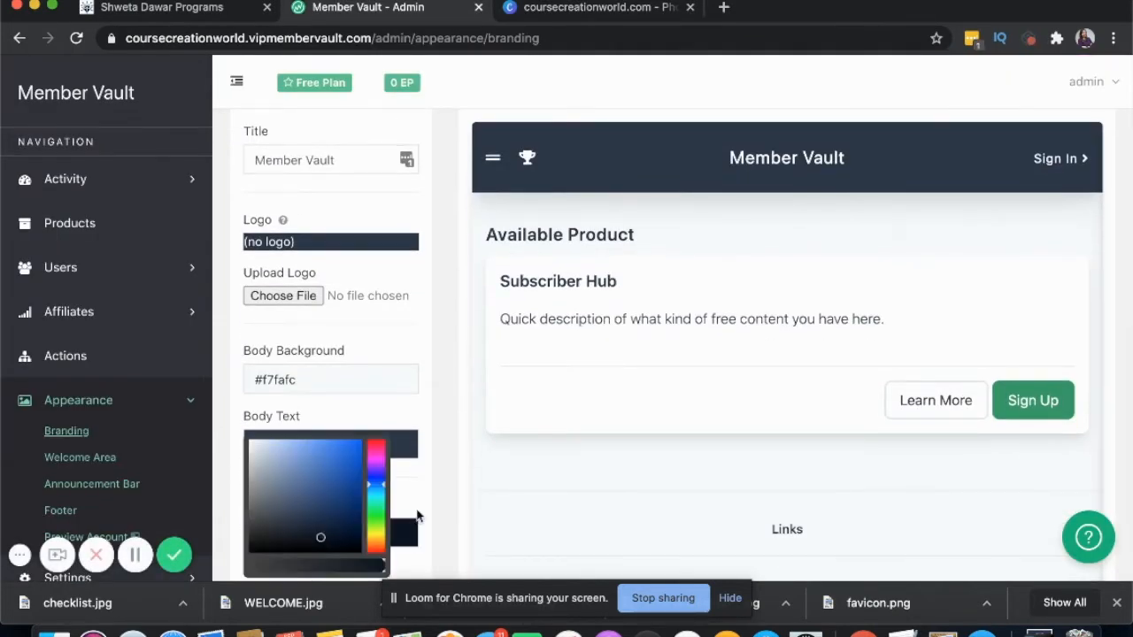
left_click(332, 566)
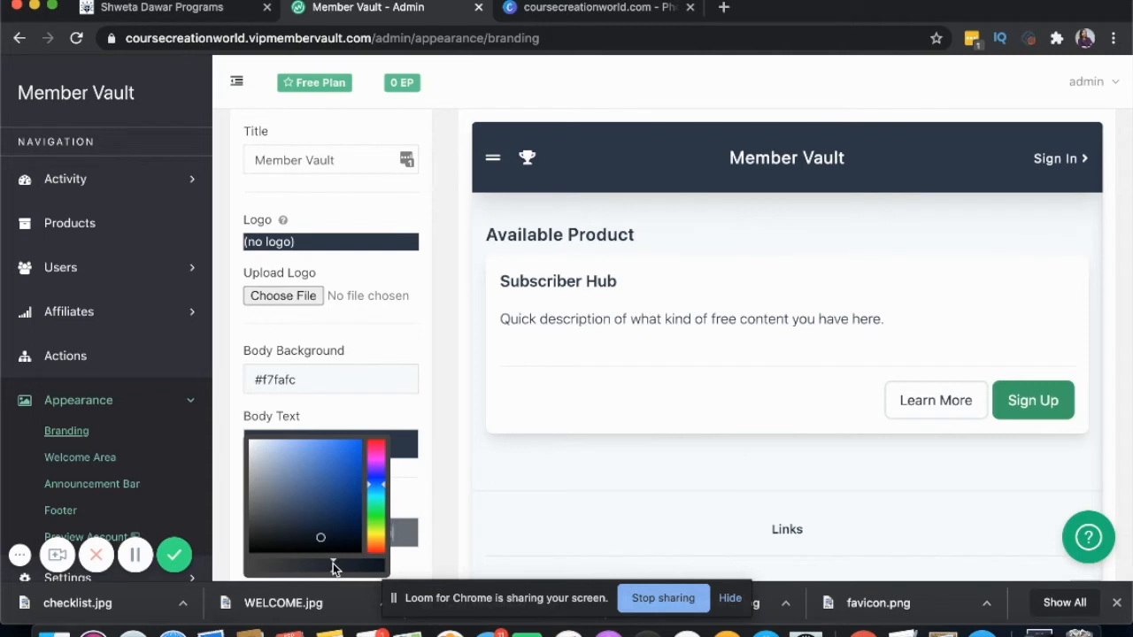
left_click(414, 501)
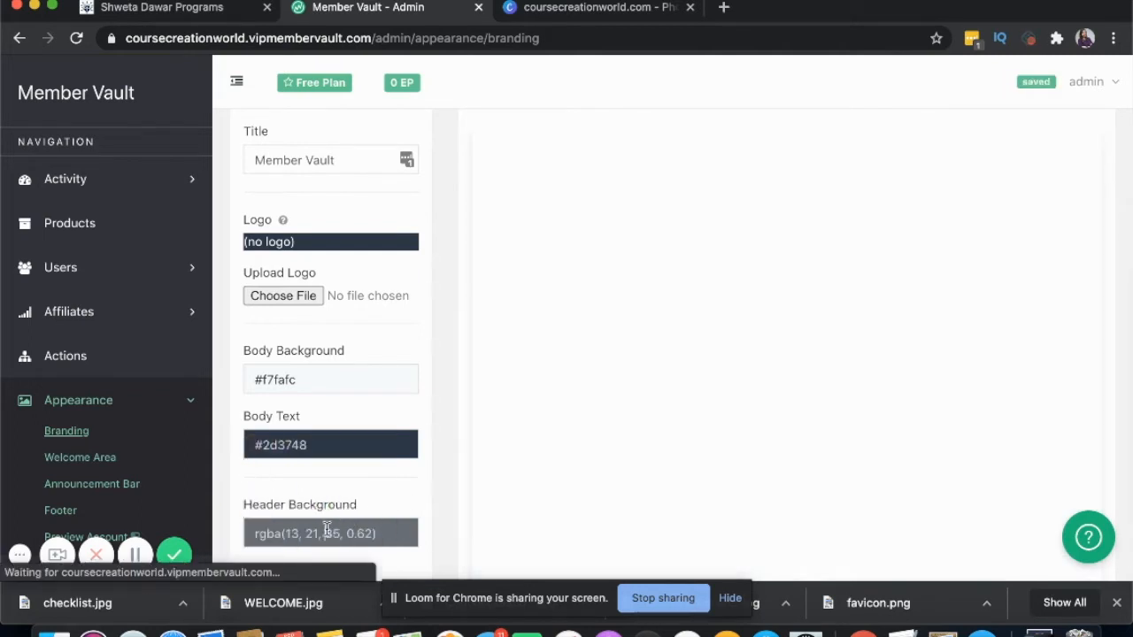
- Set the header background colour to #00243F
left_click(327, 531)
scroll(326, 531, "down", 2)
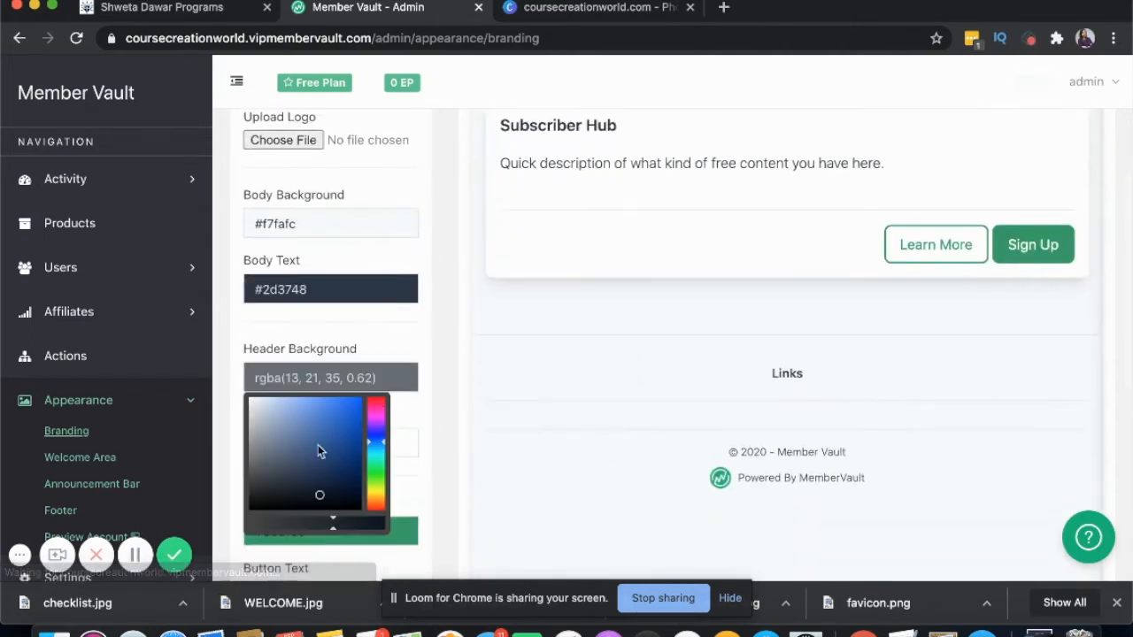
type("0")
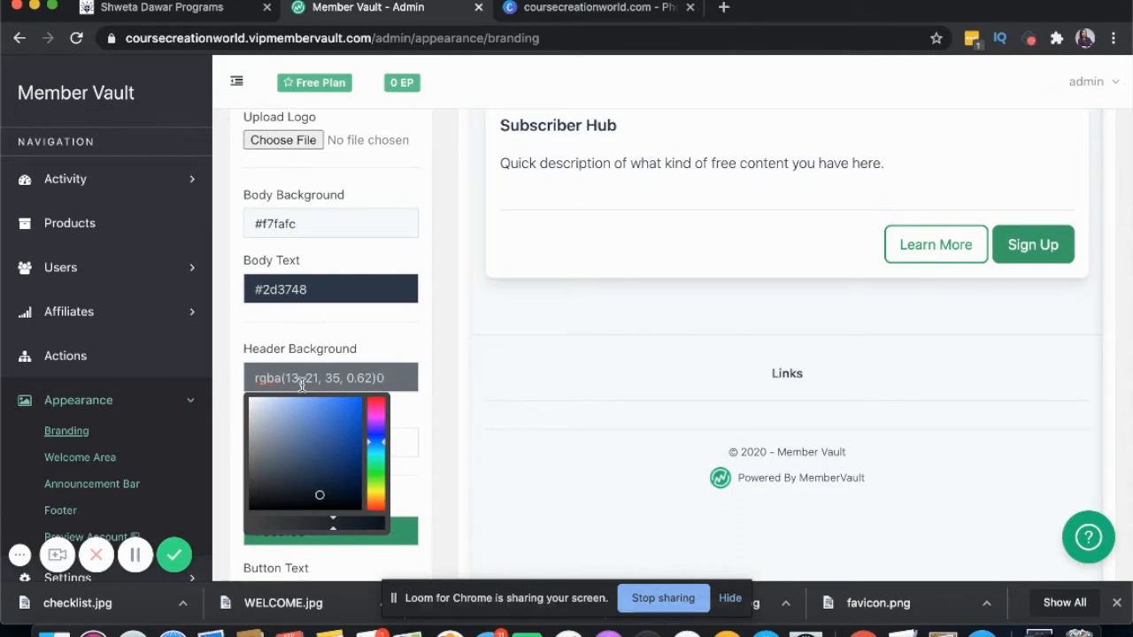
key("BackSpace")
key("BackSpace")
key("BackSpace")
key("BackSpace")
key("BackSpace")
key("BackSpace")
key("BackSpace")
key("BackSpace")
key("BackSpace")
key("BackSpace")
key("BackSpace")
key("BackSpace")
key("BackSpace")
key("BackSpace")
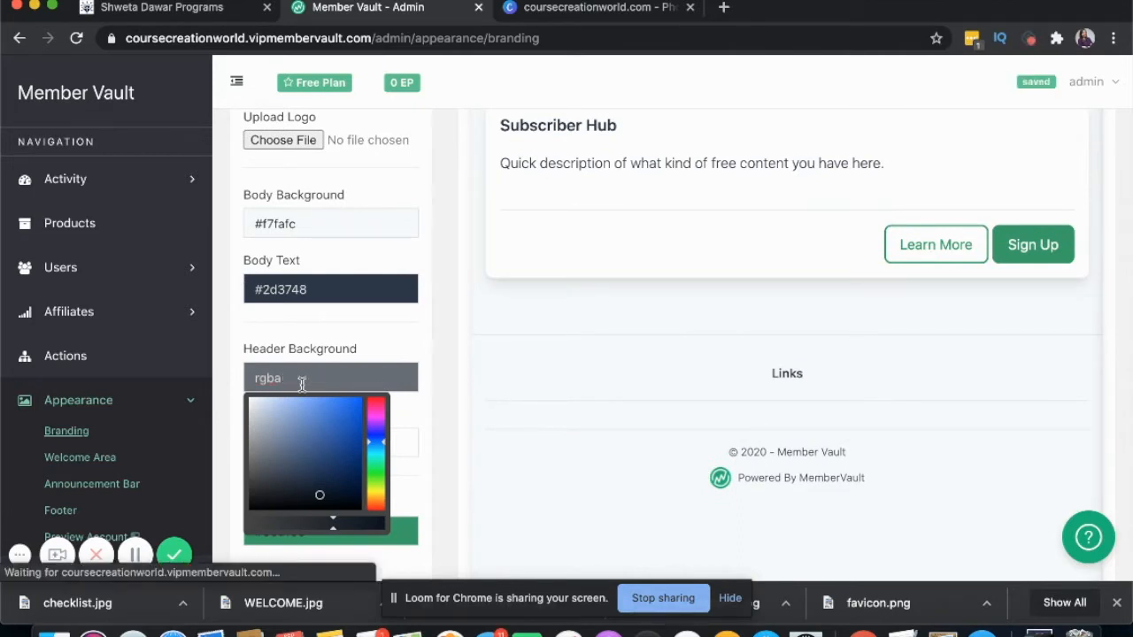
type("0024")
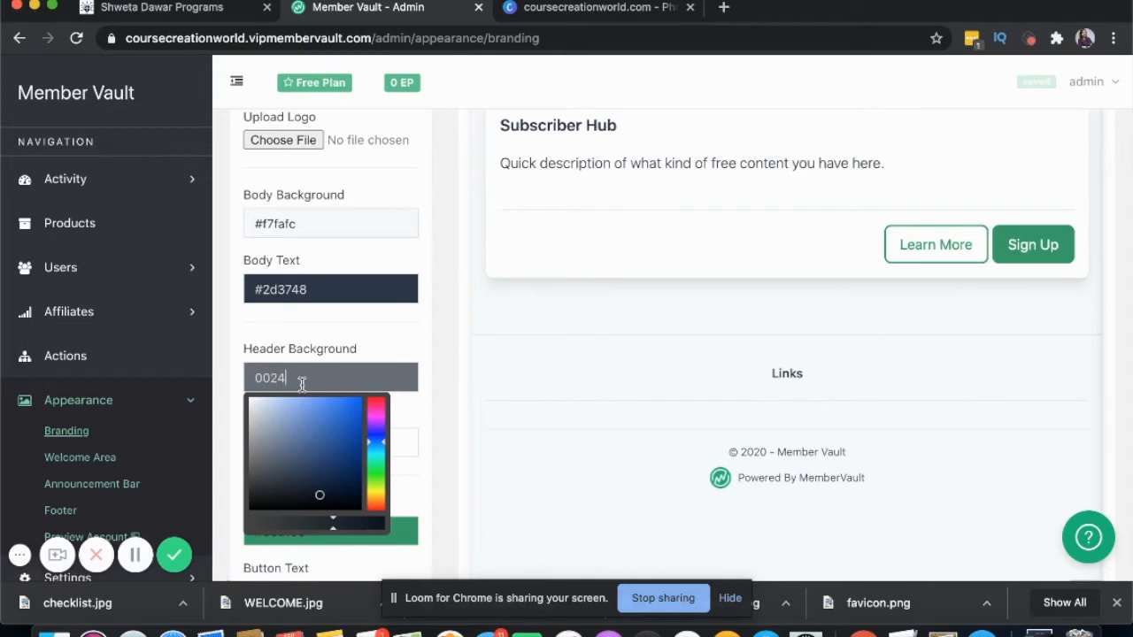
type("3f")
left_click(311, 325)
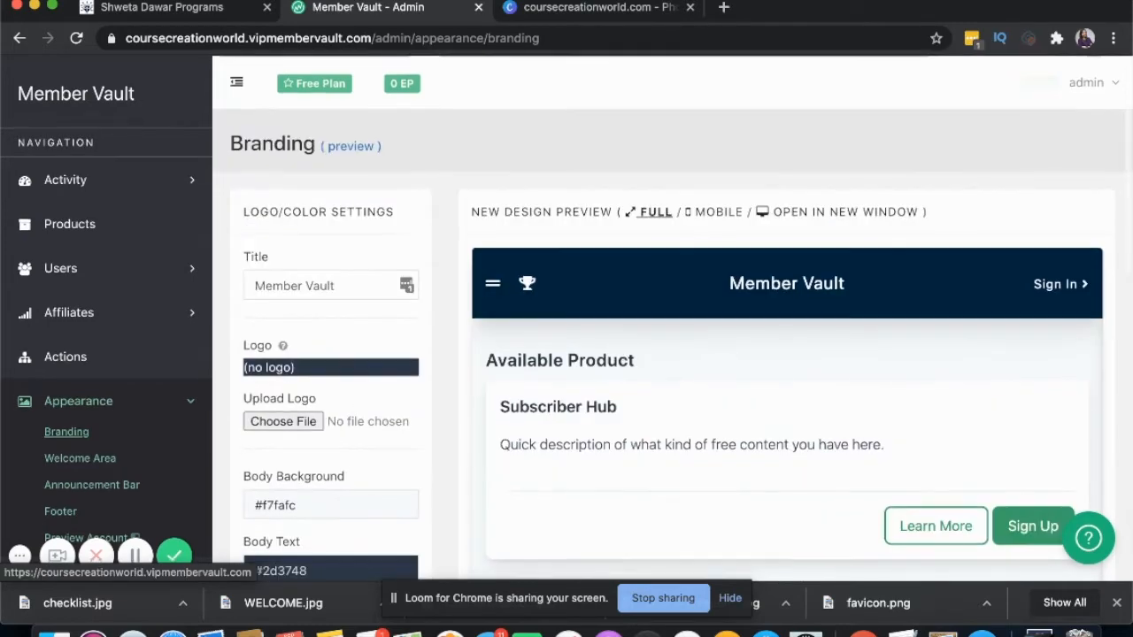
- Consult the Canva palette and set the header text colour to #A3ACB1
key("ctrl+Tab")
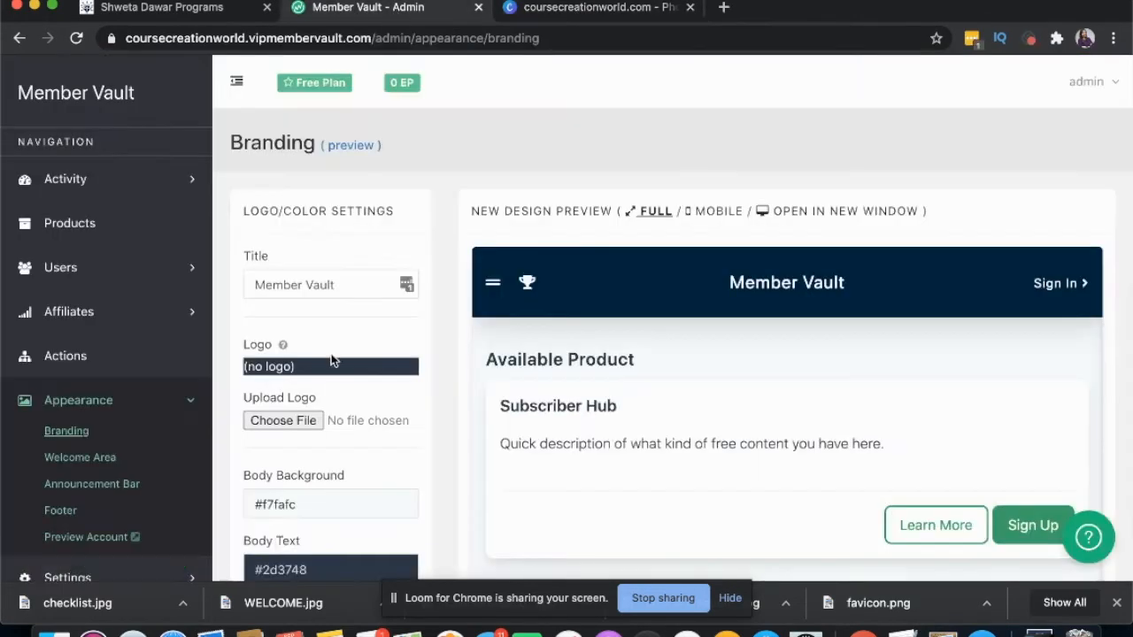
left_click(398, 13)
scroll(304, 521, "down", 2)
left_click(319, 542)
left_click(322, 547)
scroll(320, 514, "down", 2)
left_click(322, 413)
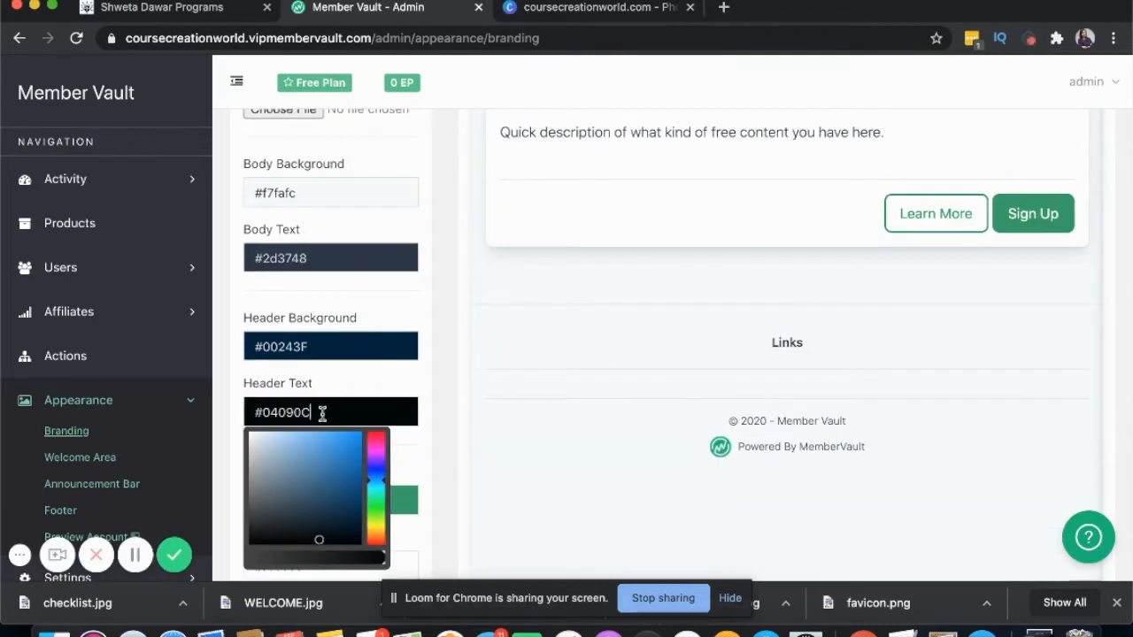
key("BackSpace")
key("BackSpace")
key("BackSpace")
key("BackSpace")
key("BackSpace")
type("a3acb1")
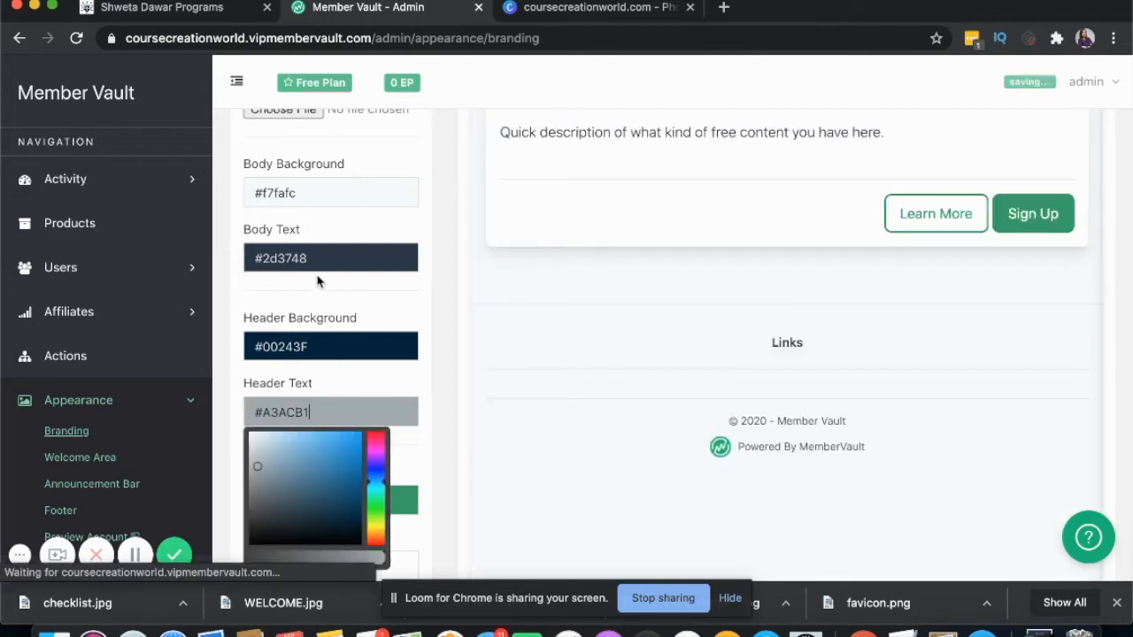
- Look up the blue-grey shade in the Canva palette and set the button background colour to #3C5B74
scroll(496, 363, "down", 2)
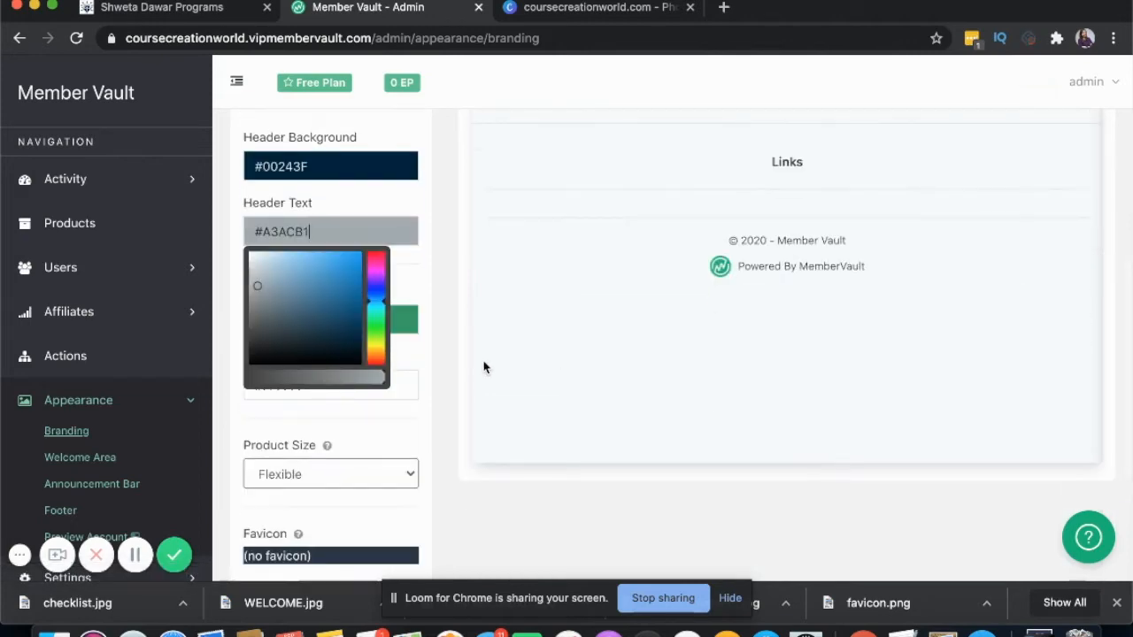
left_click(415, 290)
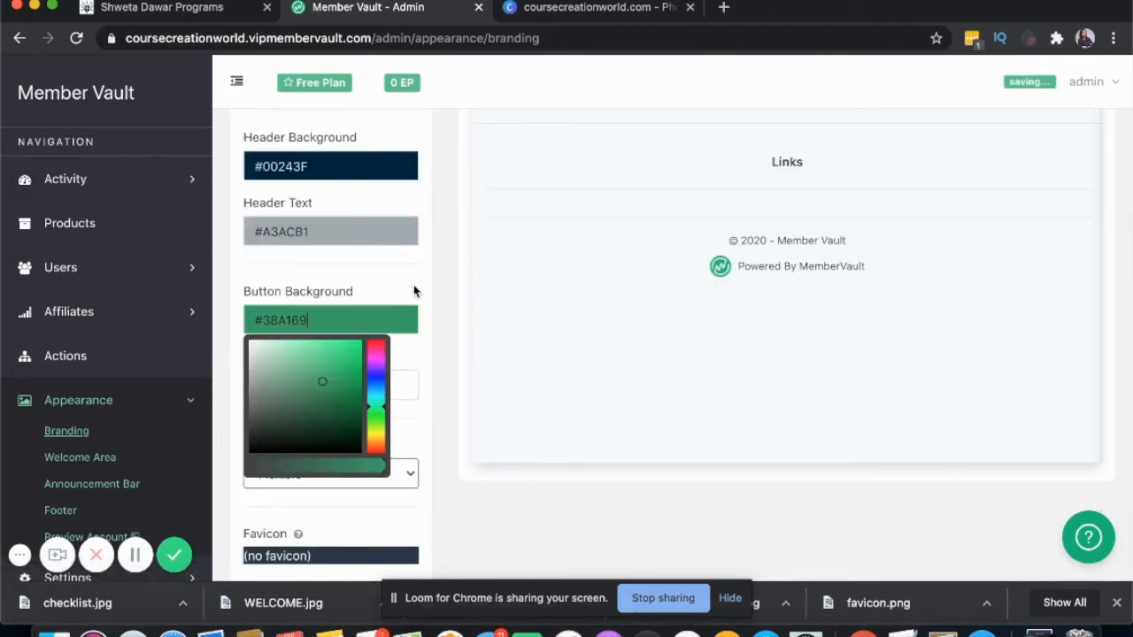
left_click(635, 5)
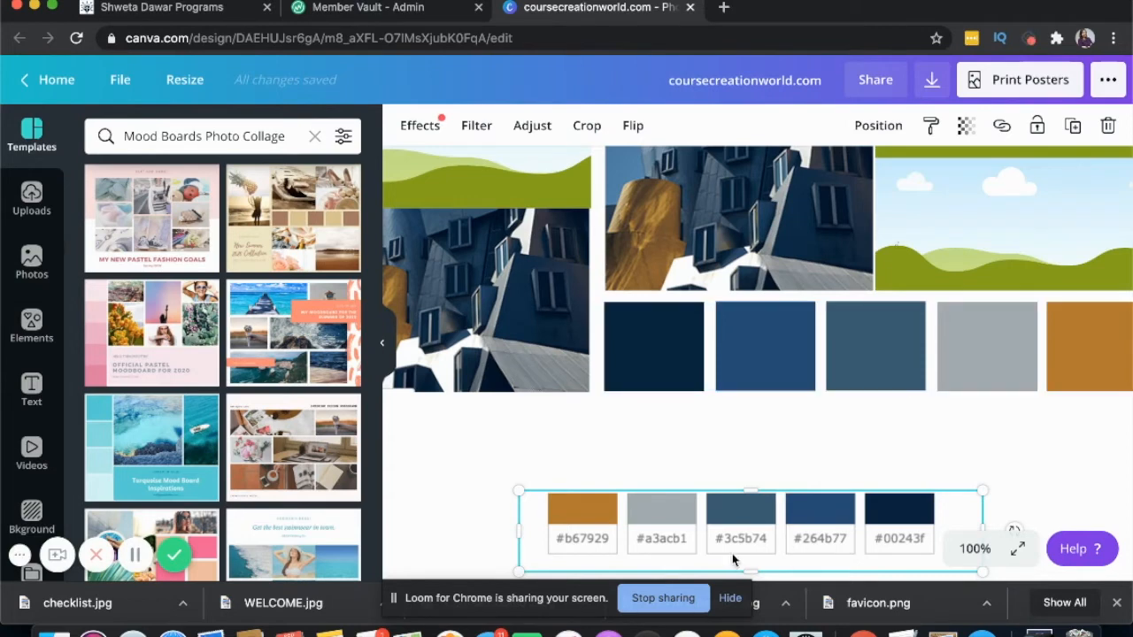
left_click(414, 9)
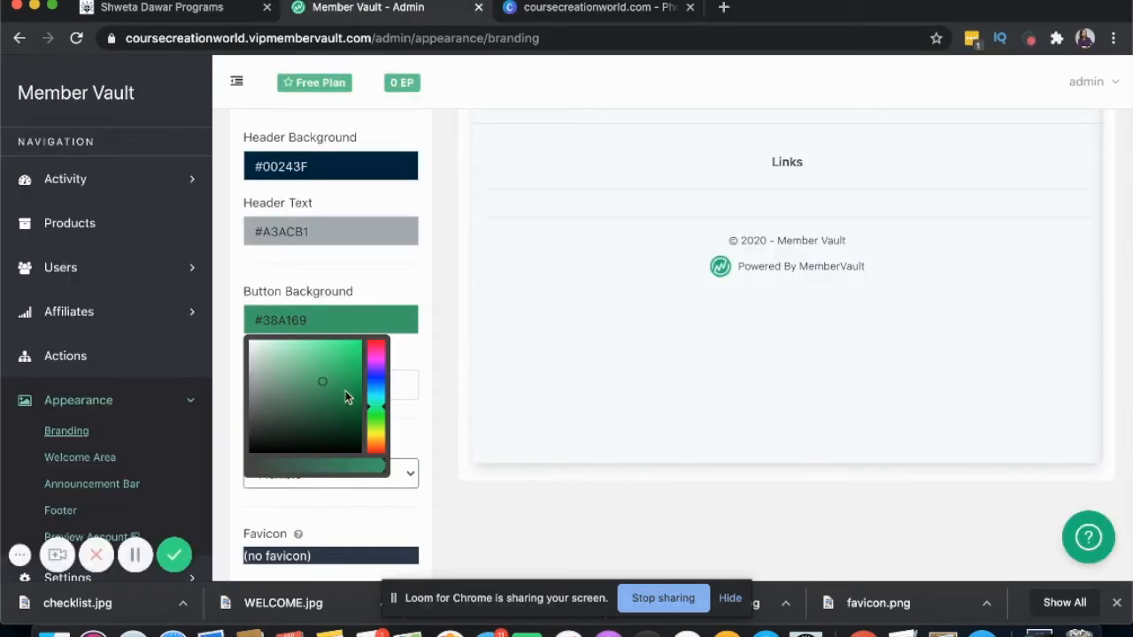
key("BackSpace")
type("c5b7")
left_click(360, 274)
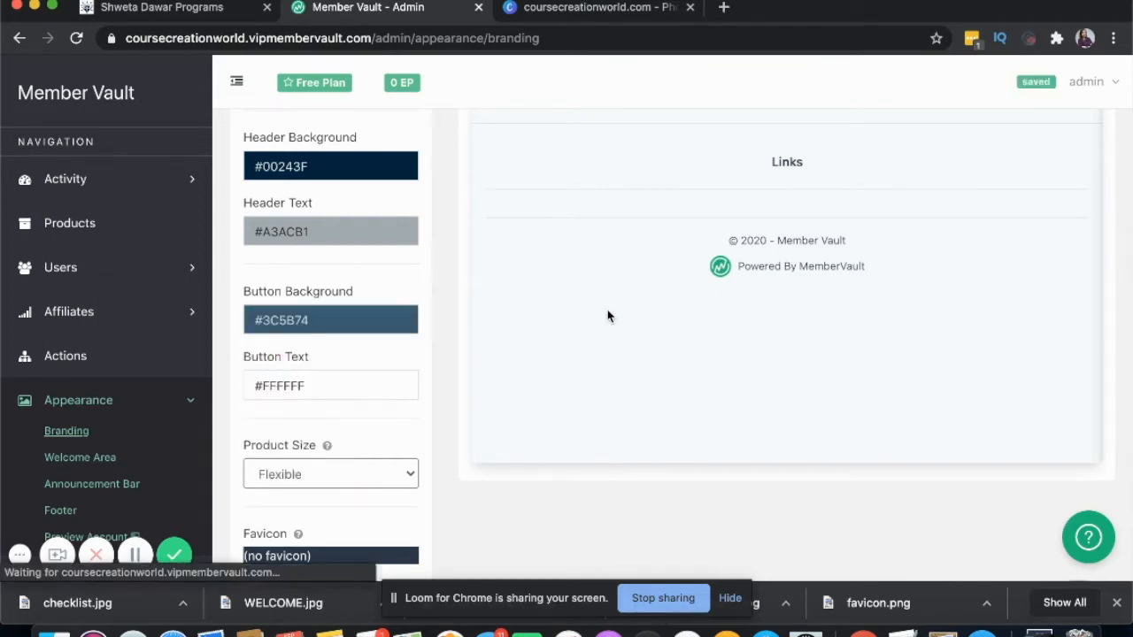
- Review the header and button colours in the design preview, and open the preview in a new window
scroll(608, 311, "up", 3)
scroll(607, 317, "up", 3)
scroll(607, 317, "down", 2)
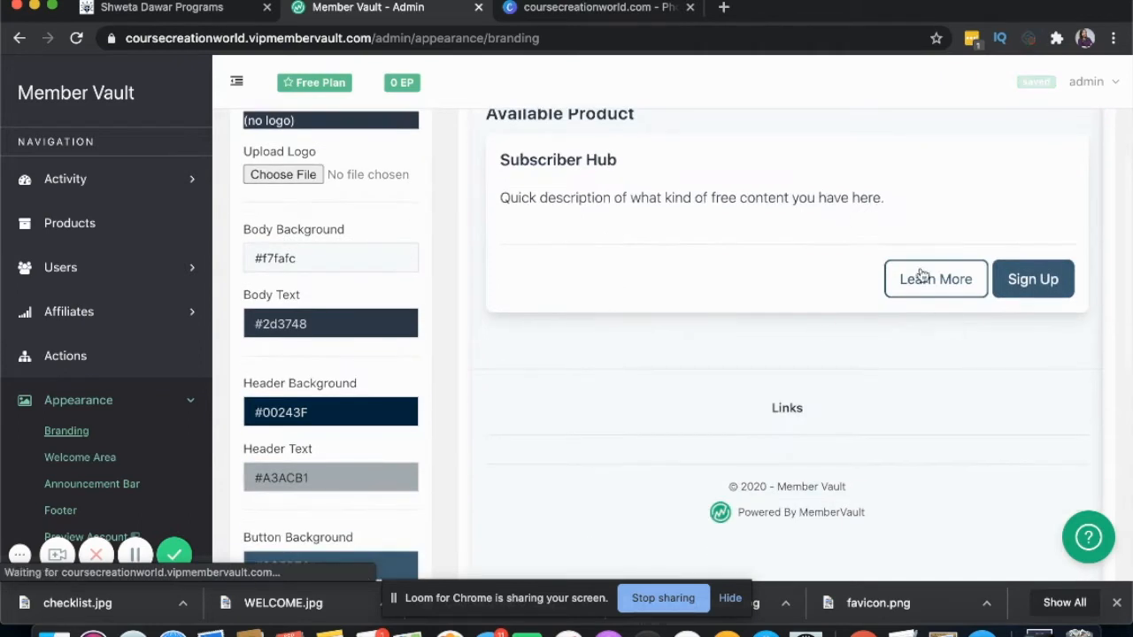
scroll(1024, 281, "up", 3)
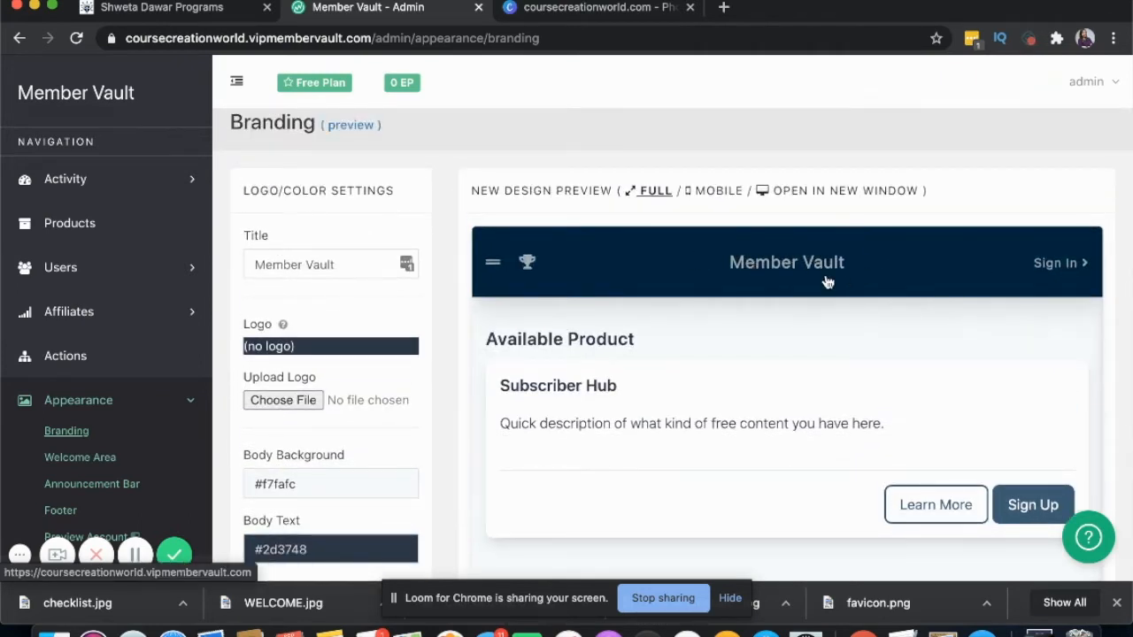
scroll(824, 283, "down", 1)
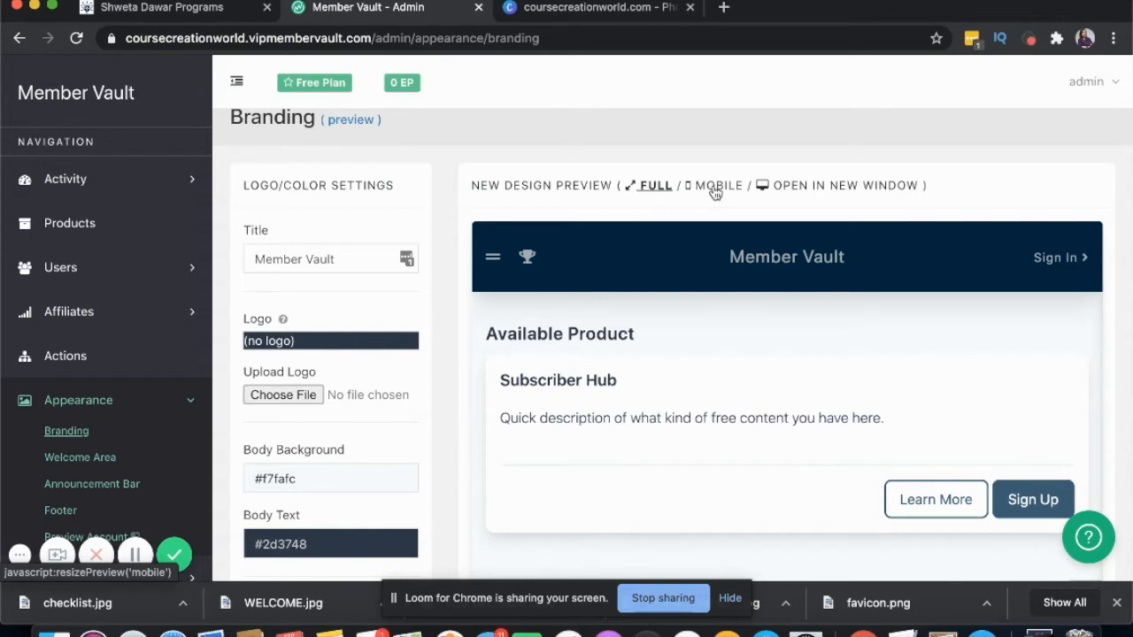
left_click(801, 188)
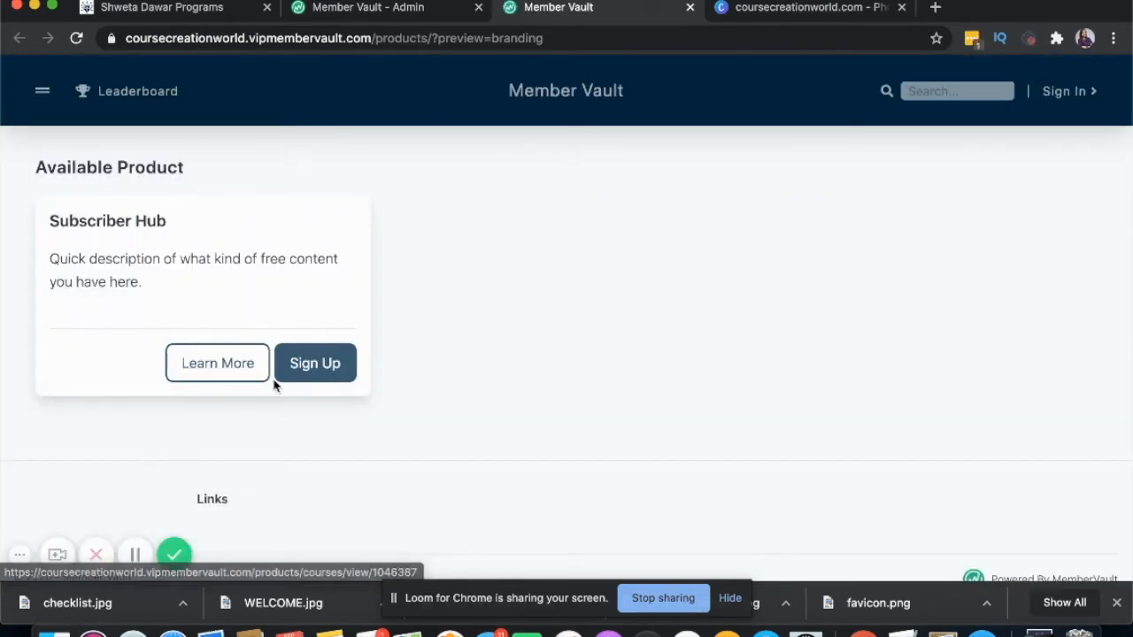
- Close the branding preview window and set the product size to Uniform in the branding settings
left_click(399, 12)
left_click(691, 7)
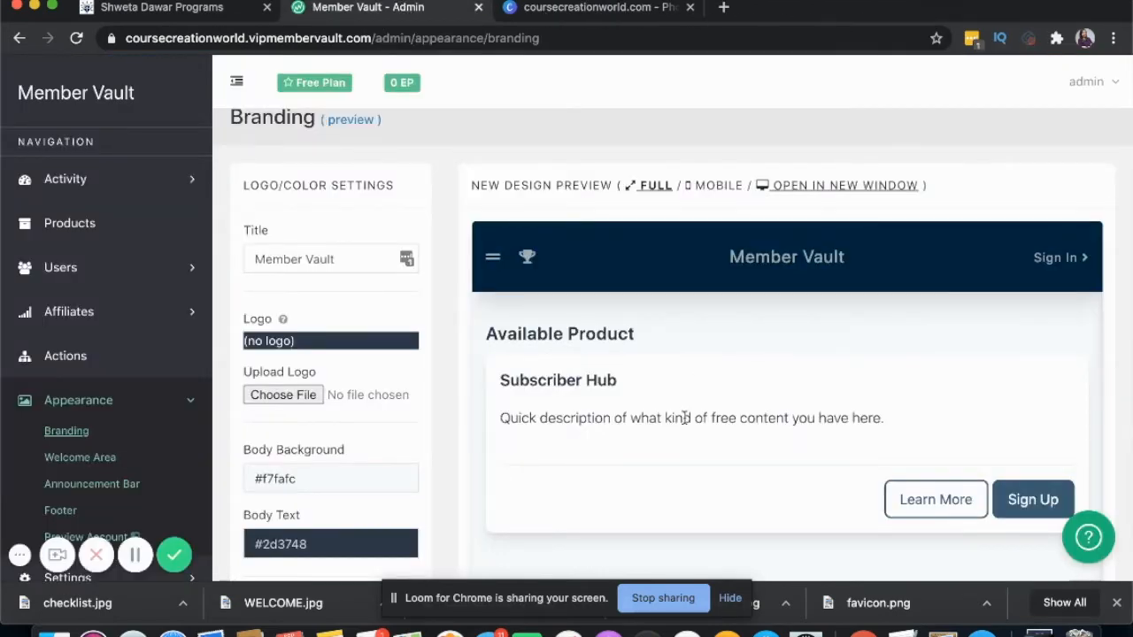
scroll(684, 418, "down", 10)
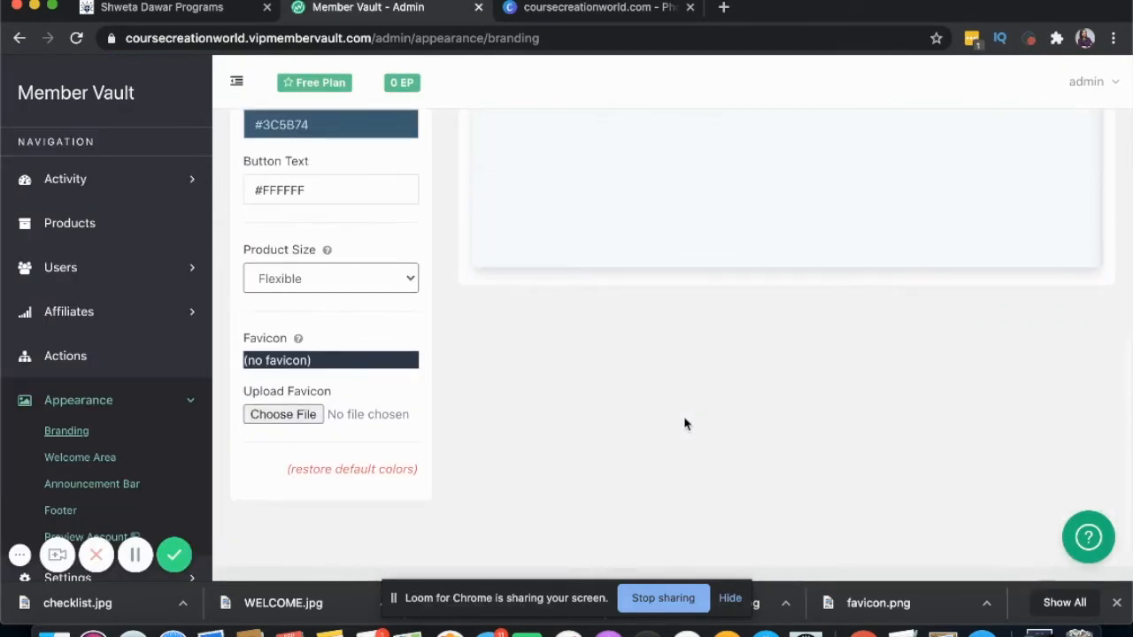
scroll(684, 424, "down", 1)
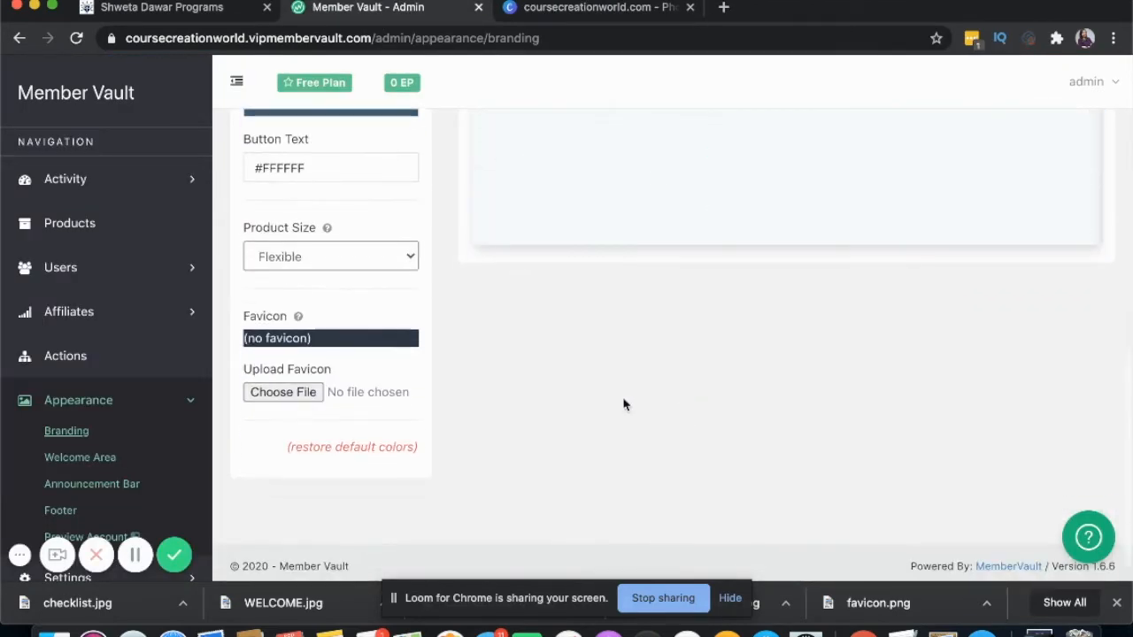
left_click(301, 258)
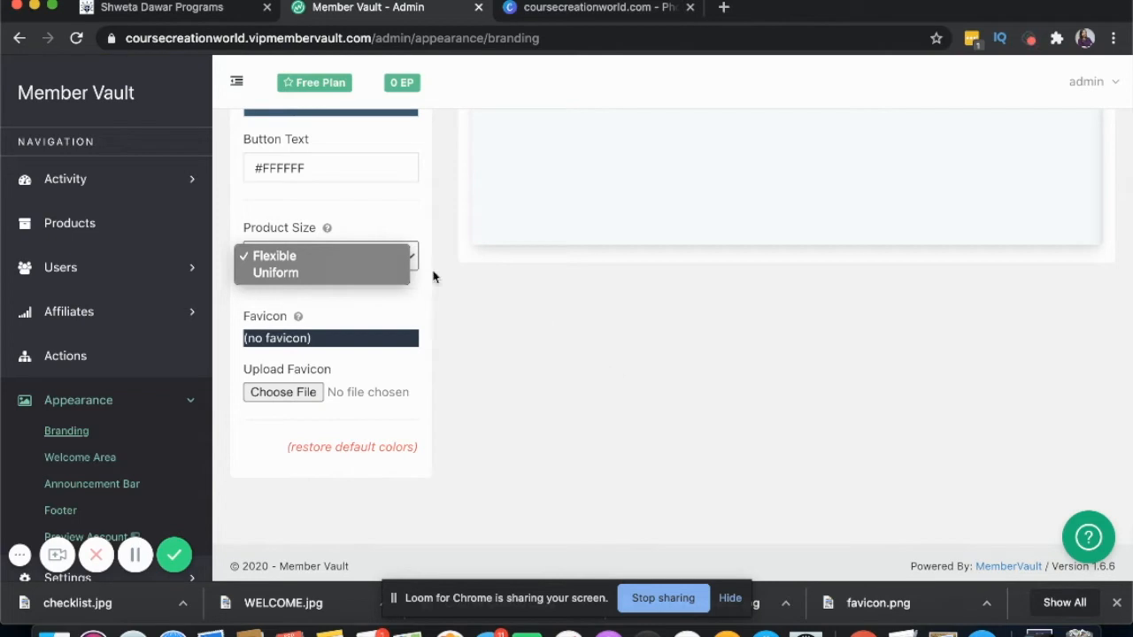
left_click(345, 274)
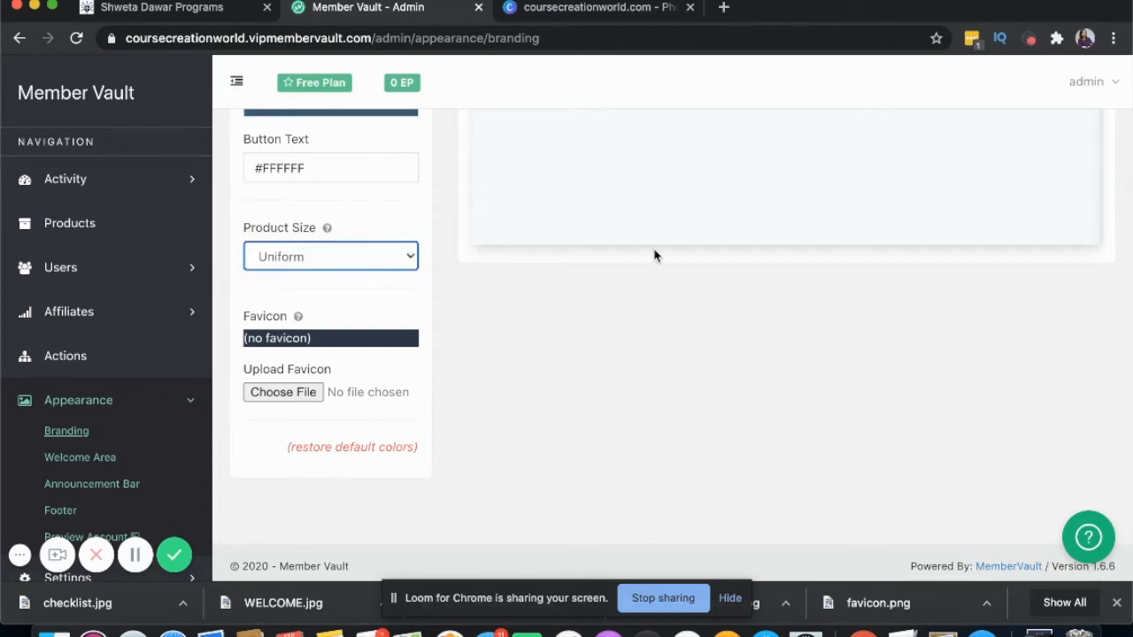
scroll(653, 254, "up", 6)
scroll(655, 255, "up", 1)
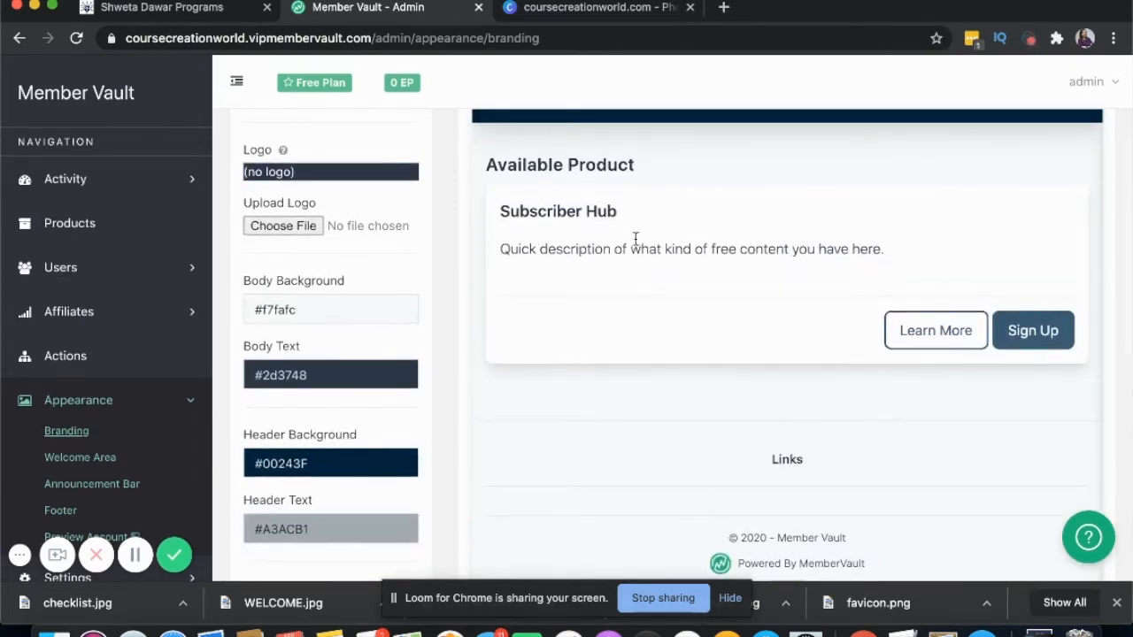
scroll(765, 306, "down", 5)
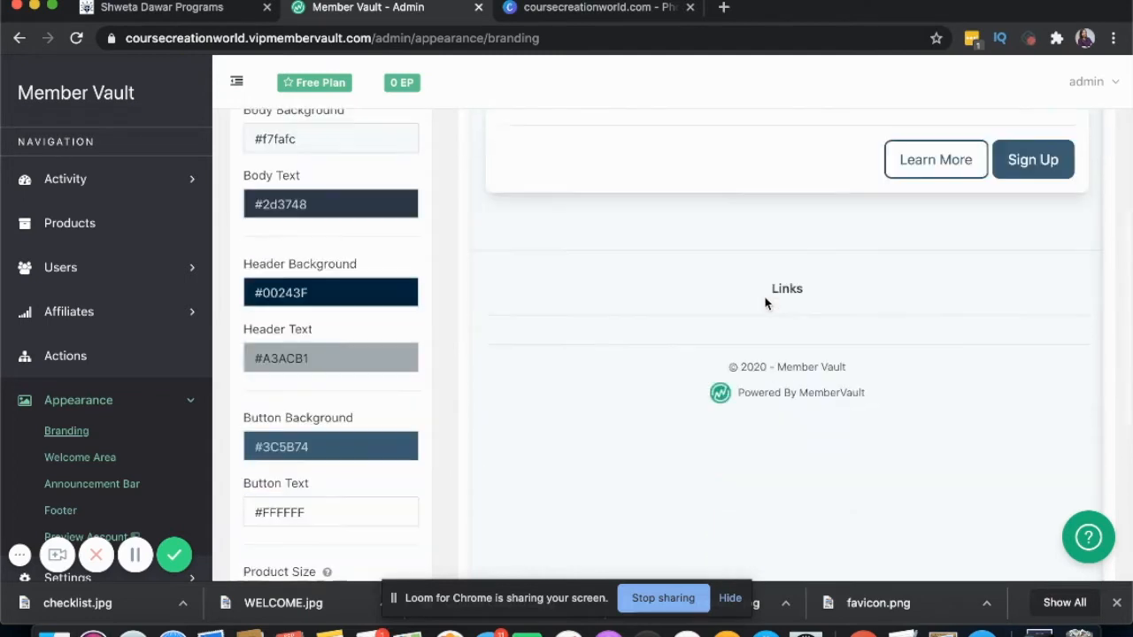
- Examine the product cards on the example membership site, comparing their heights, images and description lengths
left_click(122, 7)
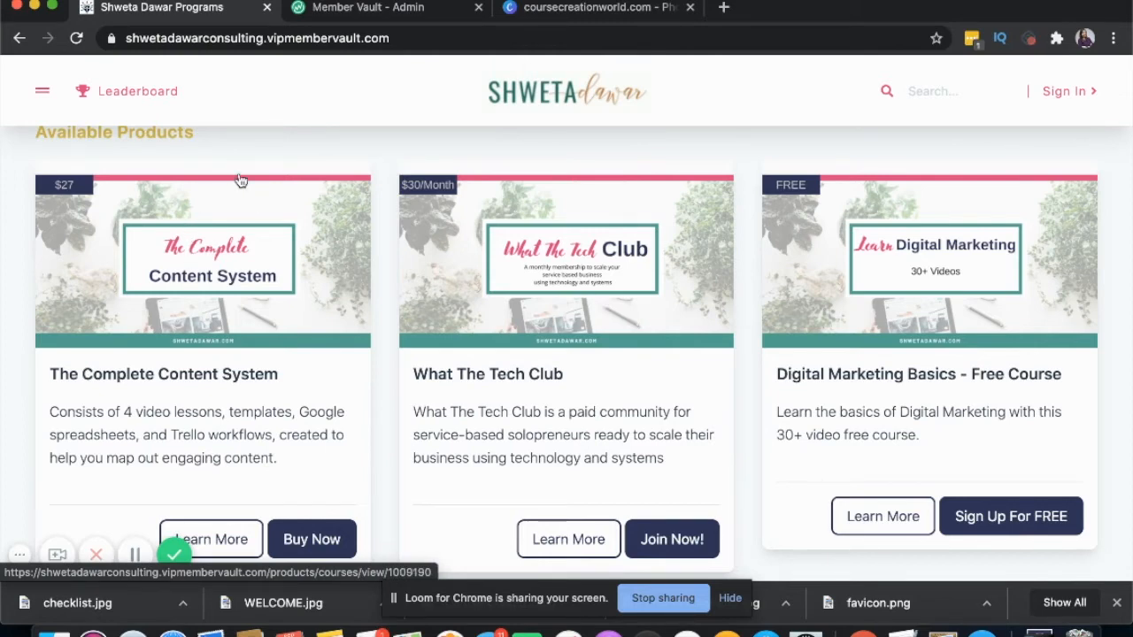
scroll(241, 181, "down", 1)
scroll(242, 181, "up", 1)
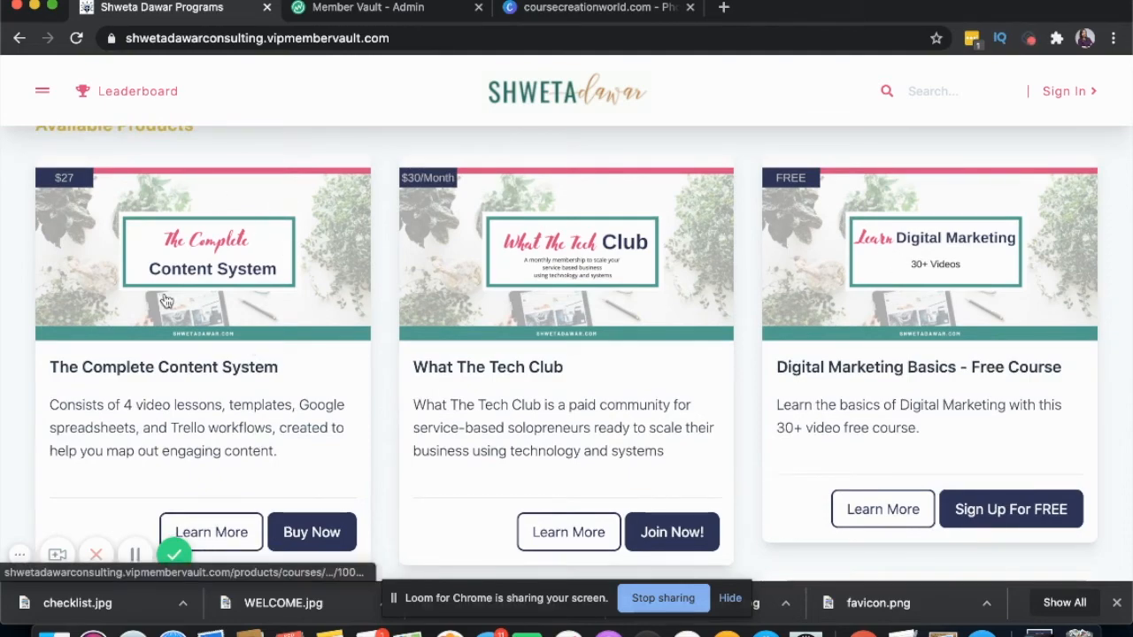
scroll(166, 301, "down", 3)
scroll(166, 301, "up", 3)
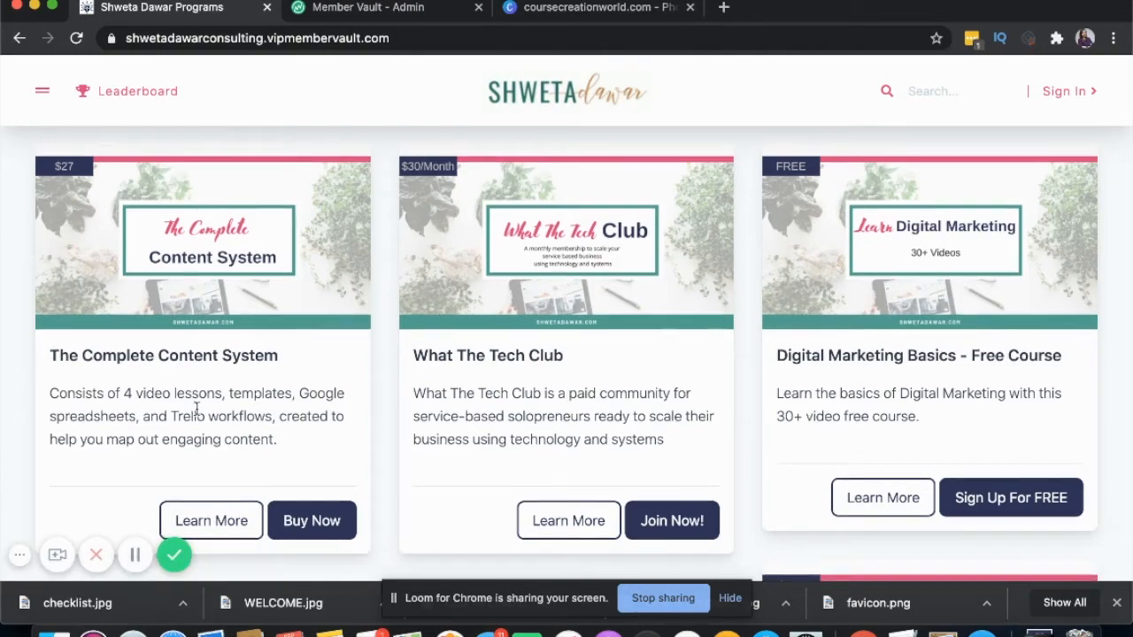
scroll(198, 415, "down", 5)
scroll(198, 414, "down", 4)
scroll(197, 416, "down", 1)
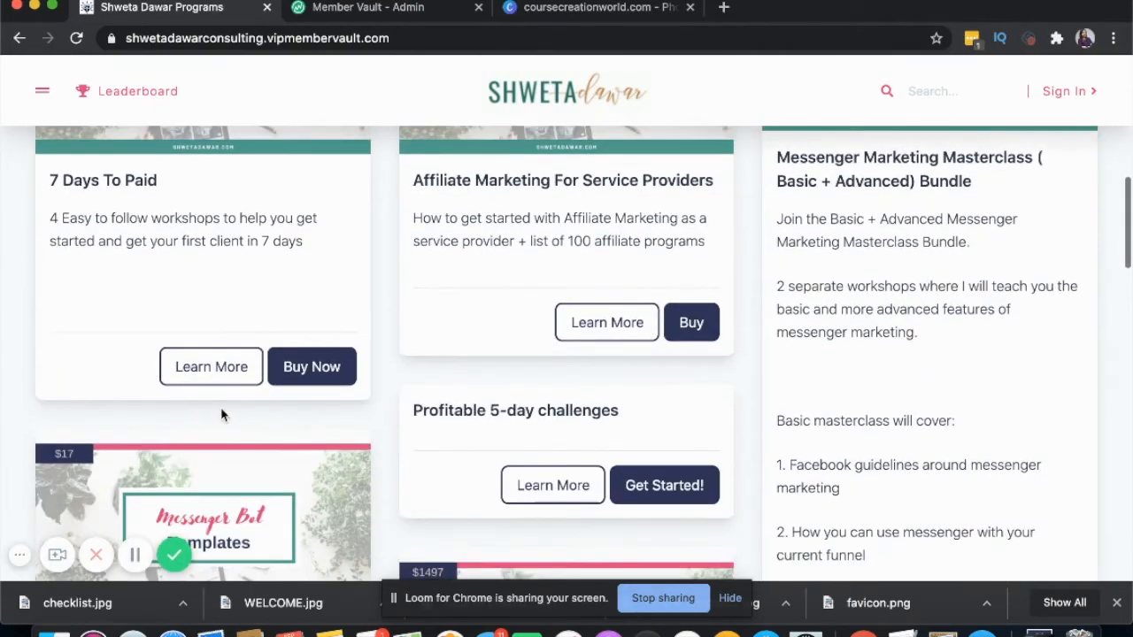
scroll(841, 389, "down", 8)
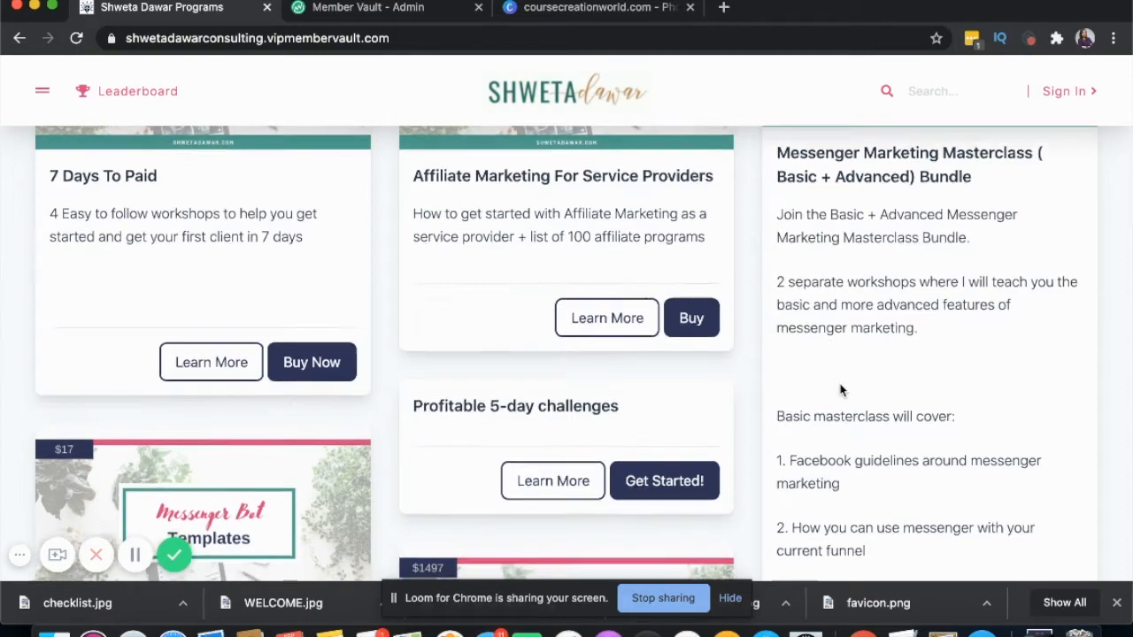
scroll(840, 389, "down", 5)
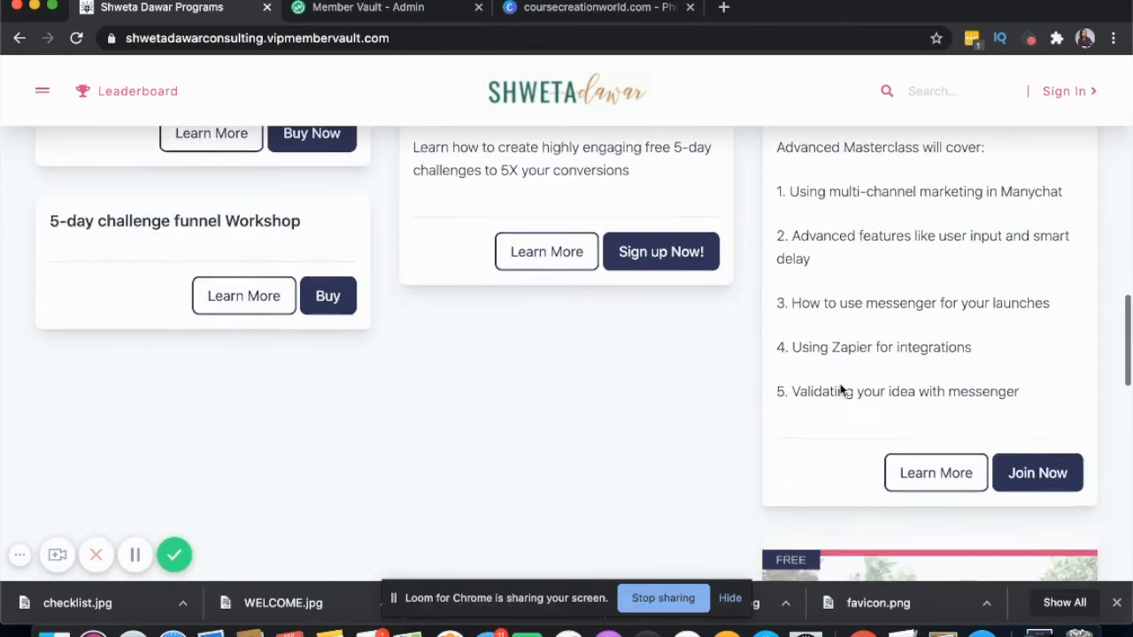
scroll(841, 389, "up", 13)
scroll(841, 389, "up", 4)
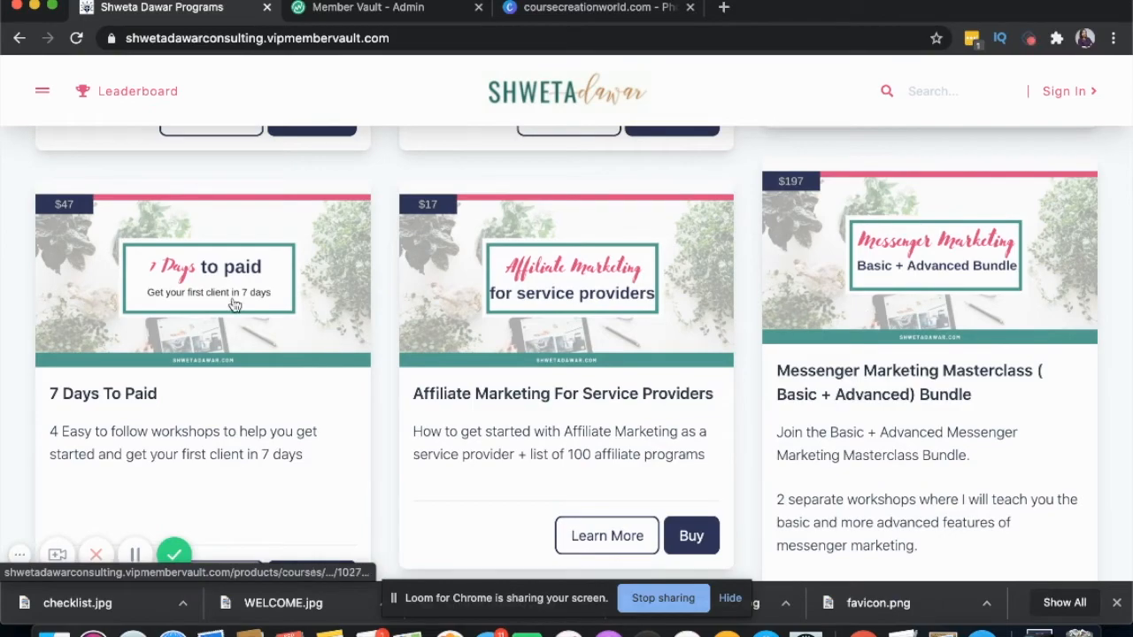
scroll(204, 288, "down", 4)
scroll(207, 288, "up", 8)
scroll(206, 288, "up", 2)
scroll(513, 378, "down", 5)
scroll(912, 484, "down", 12)
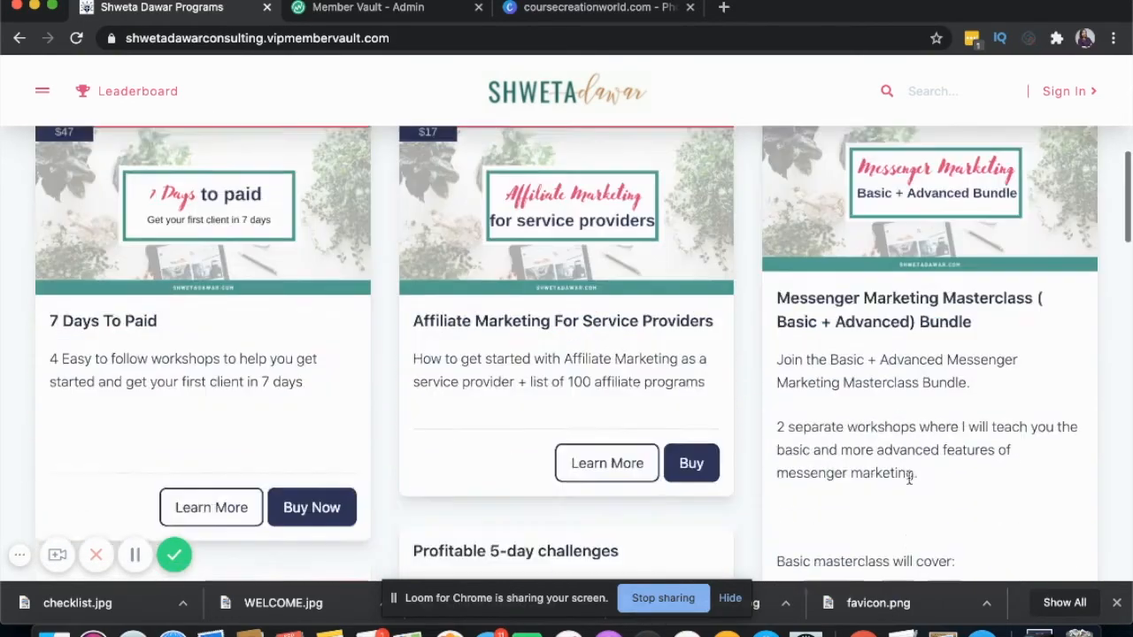
scroll(912, 484, "down", 10)
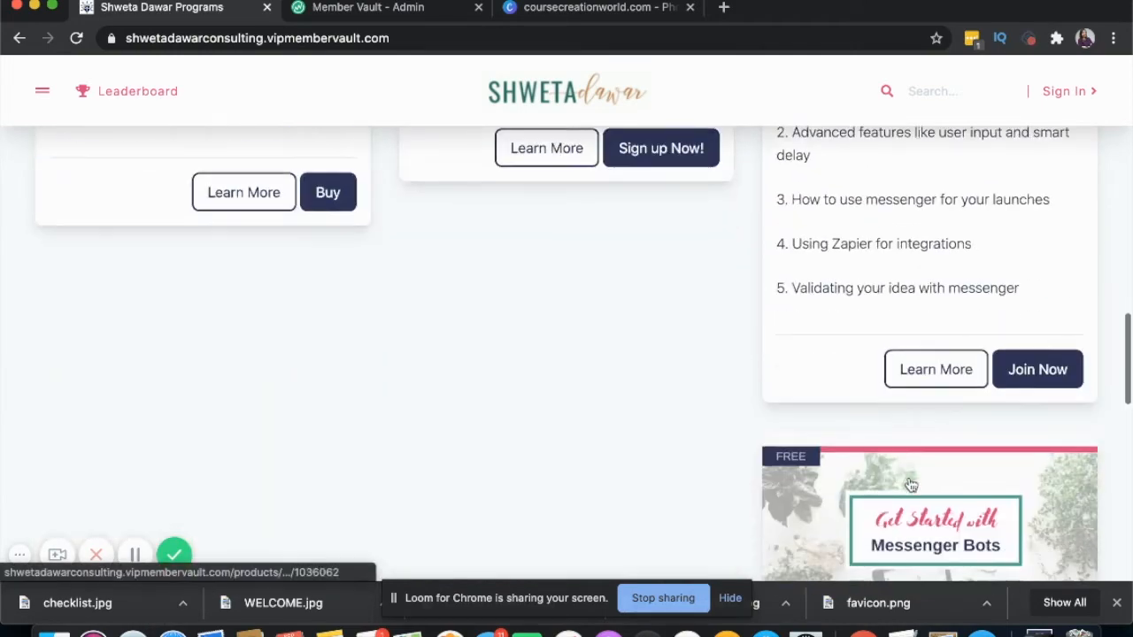
- Return to the branding settings and read the Product Size help on flexible and uniform modes
left_click(394, 14)
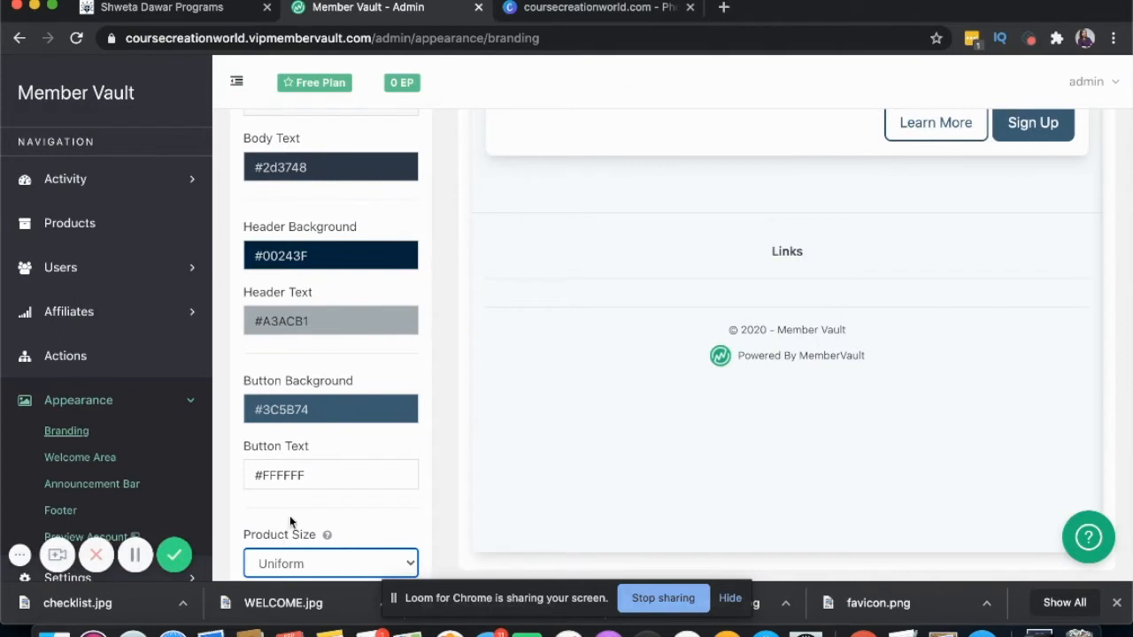
scroll(316, 480, "down", 2)
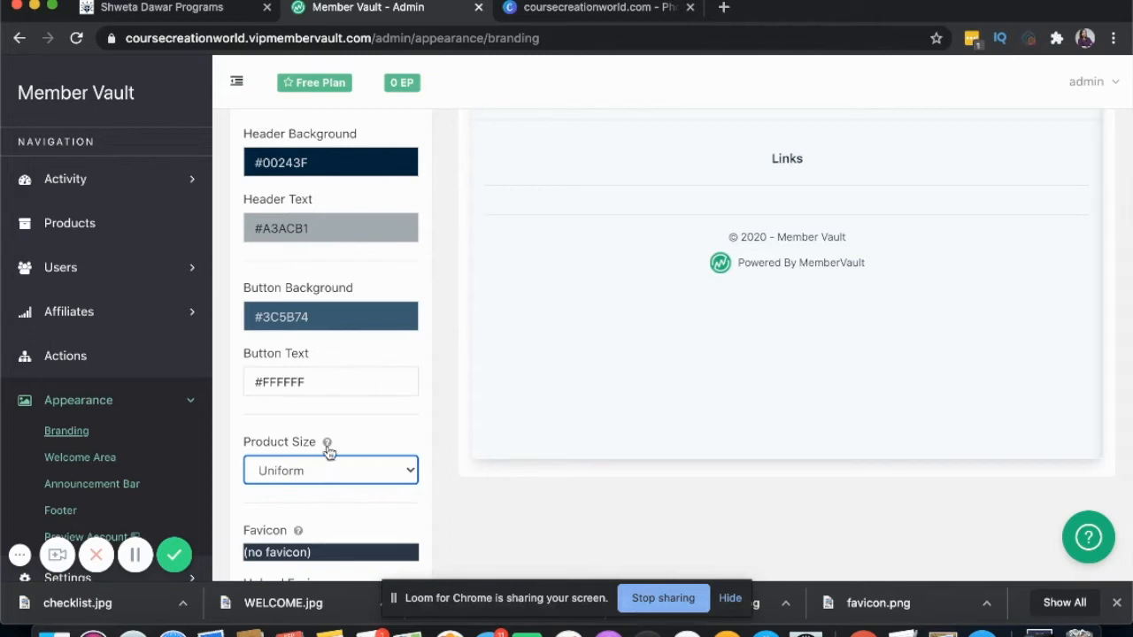
mouse_move(326, 445)
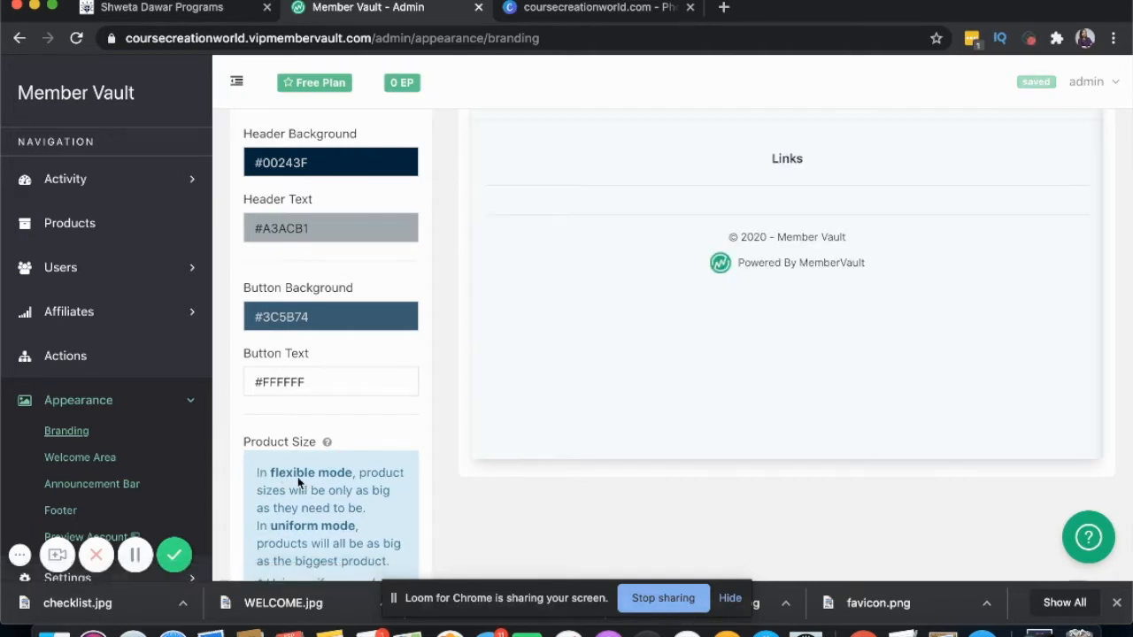
scroll(298, 482, "down", 2)
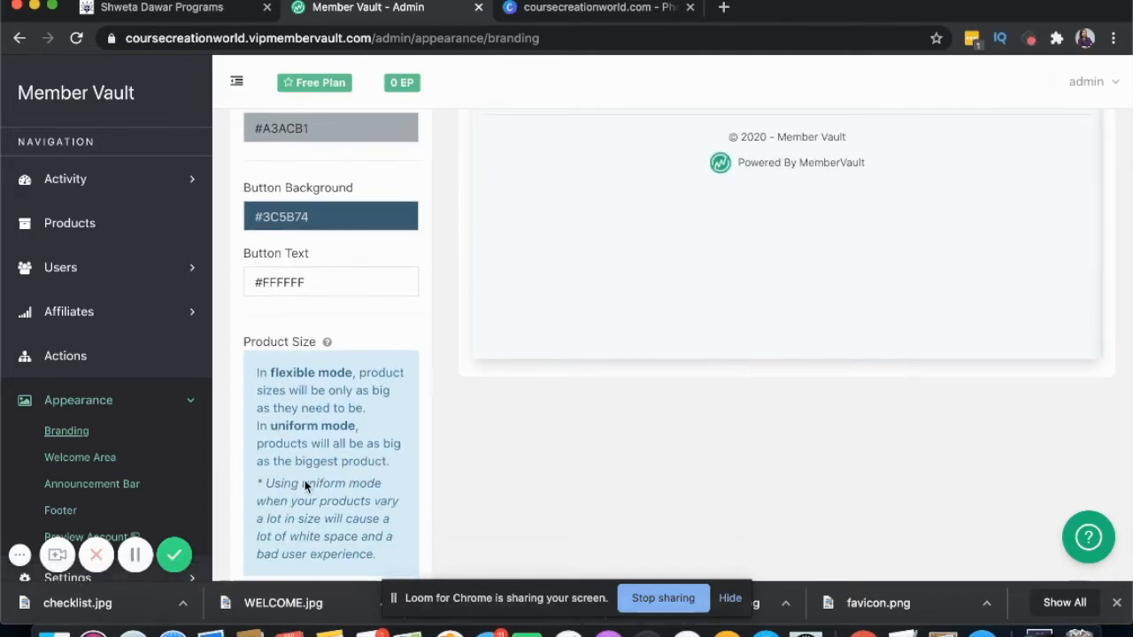
scroll(305, 480, "down", 2)
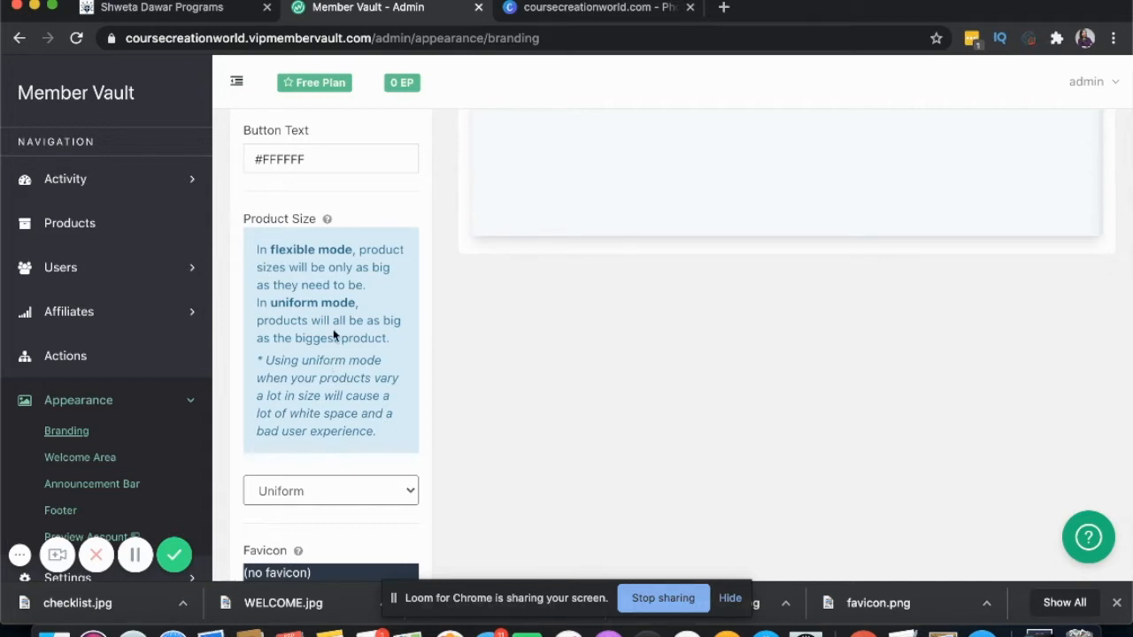
- Compare the description lengths of The Complete Content System and What The Tech Club on the example site
left_click(208, 12)
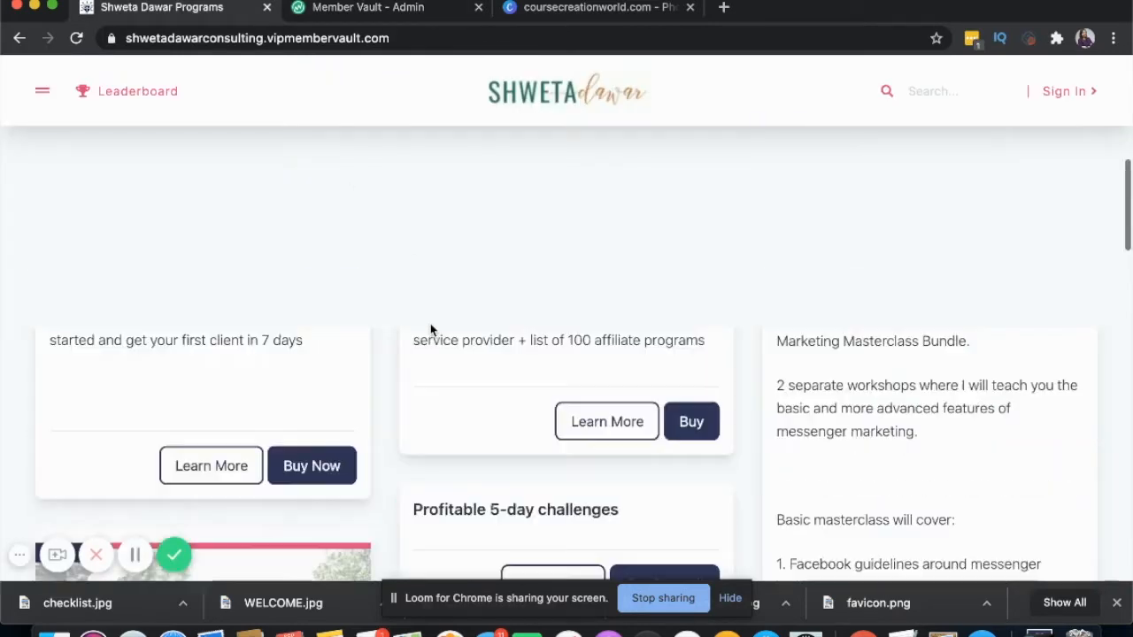
left_click_drag(50, 370, 287, 423)
left_click_drag(410, 370, 725, 446)
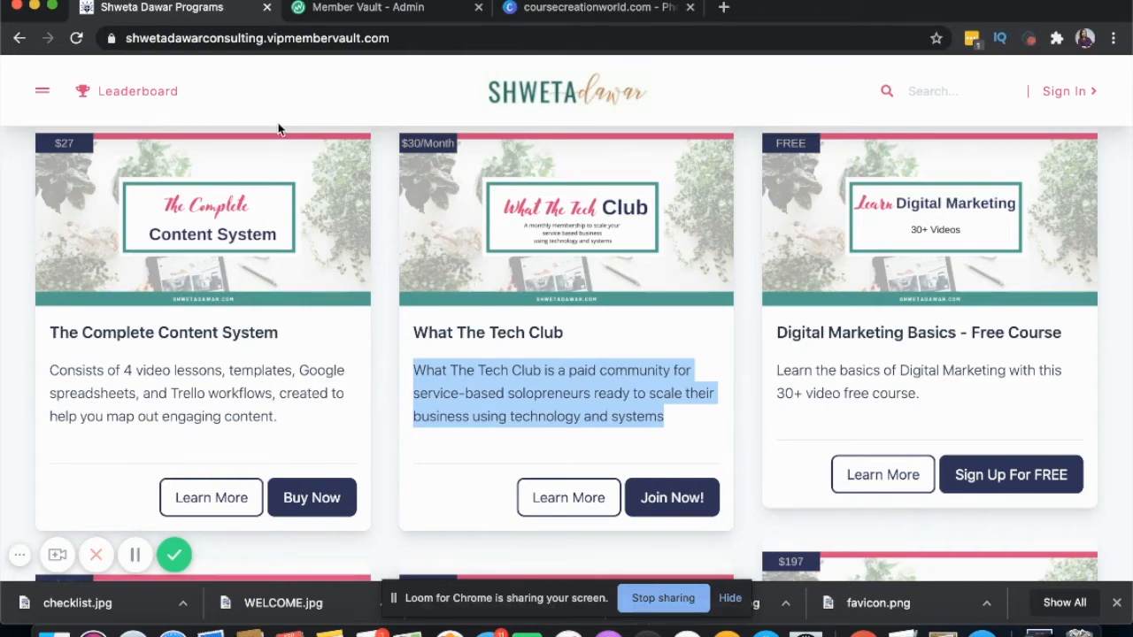
- Upload favicon.png as the site's favicon in the branding settings
left_click(334, 9)
scroll(326, 492, "down", 4)
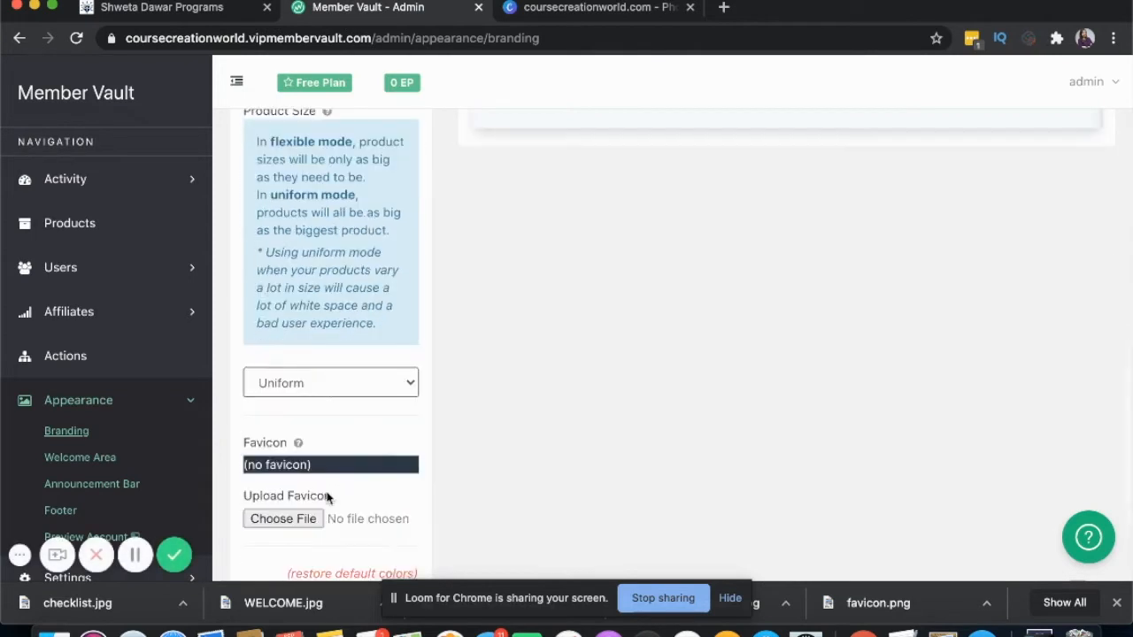
left_click(280, 440)
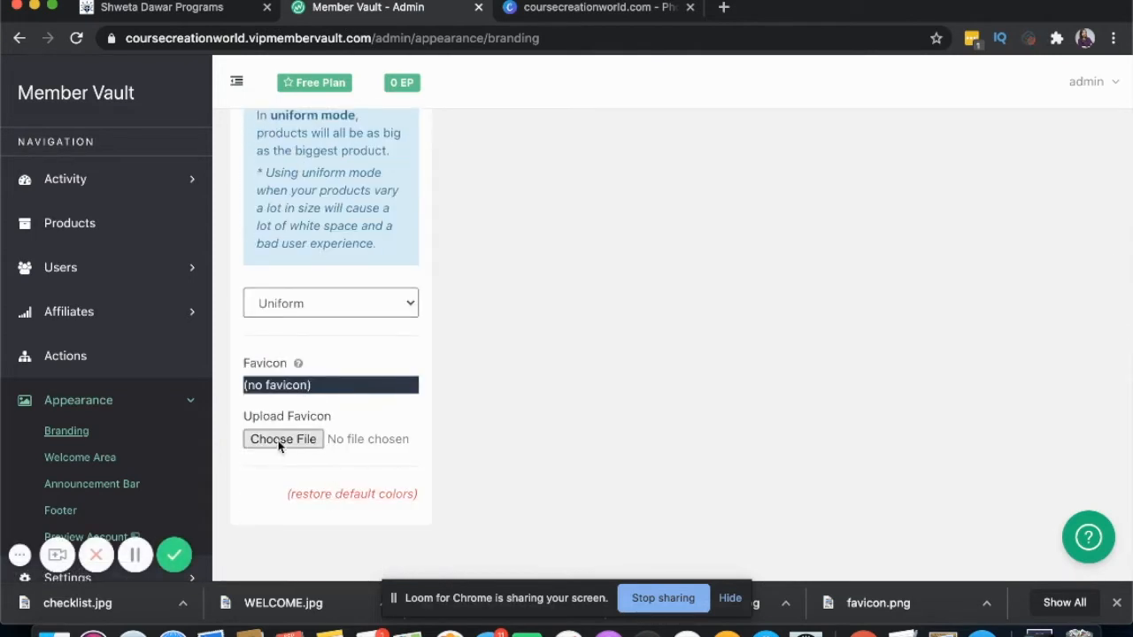
left_click(875, 428)
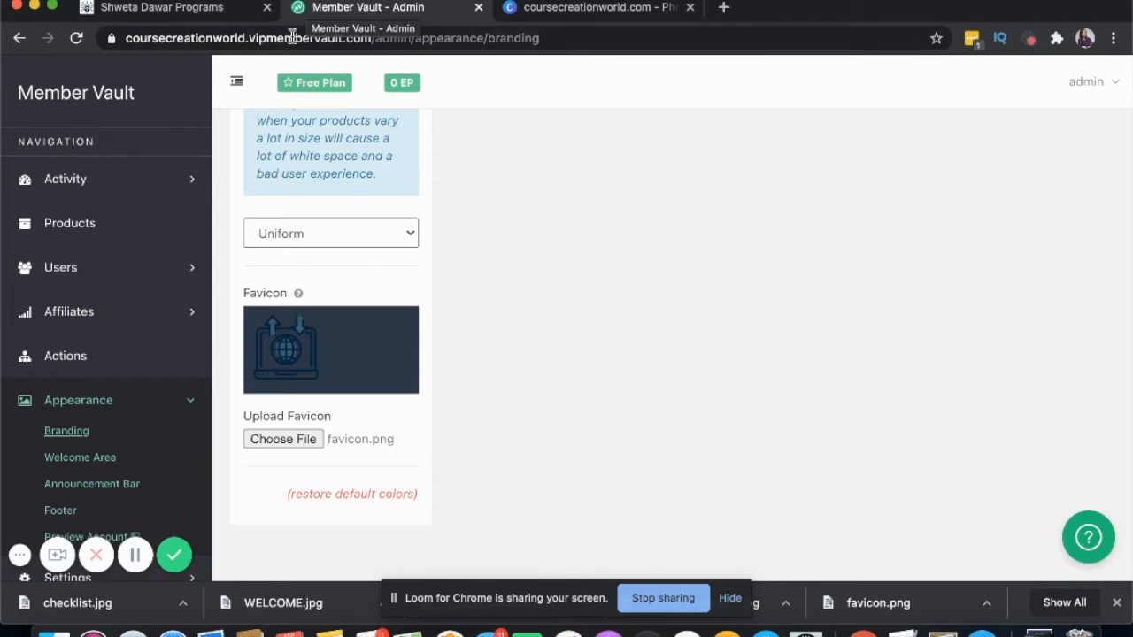
scroll(566, 425, "down", 2)
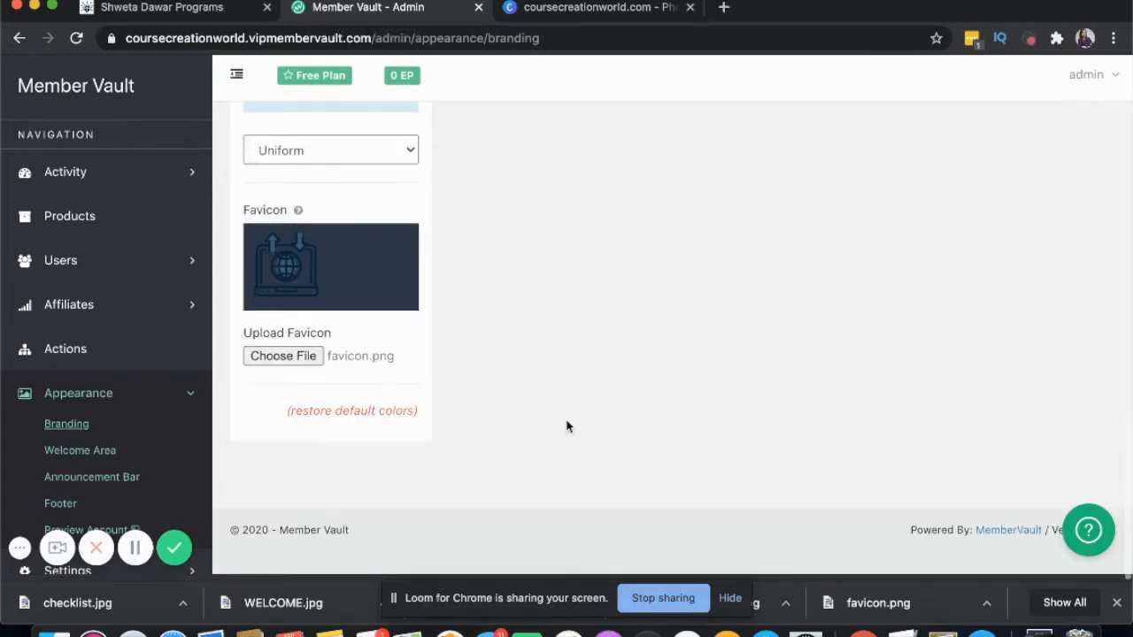
scroll(567, 425, "up", 2)
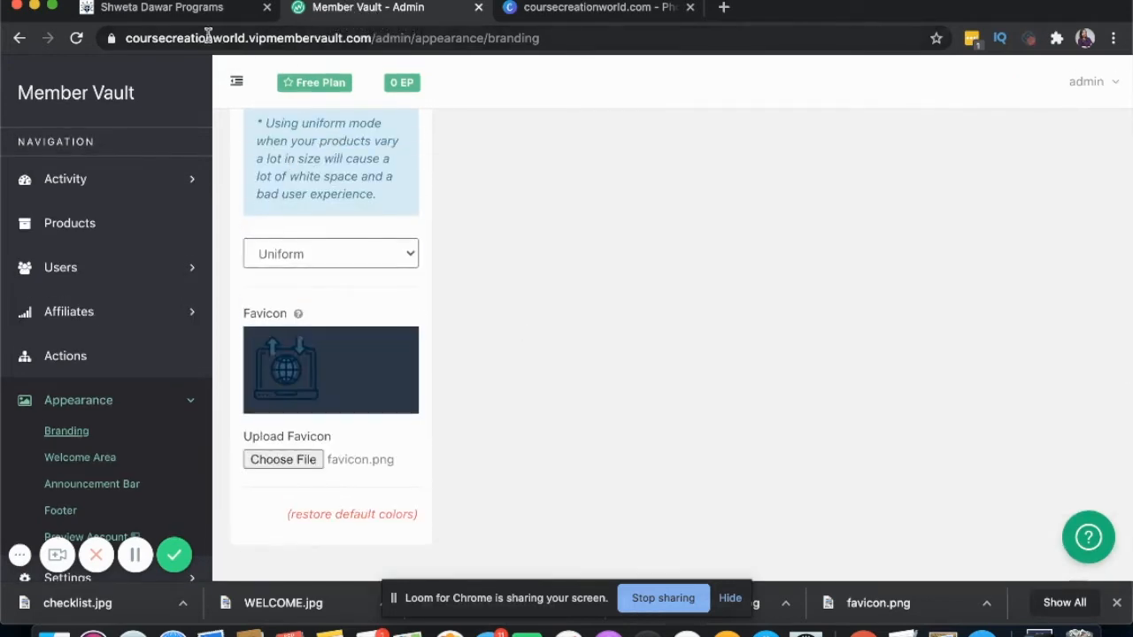
- Open the branding preview to check the favicon, and review the logo, colour and favicon settings on the branding page
scroll(588, 195, "up", 5)
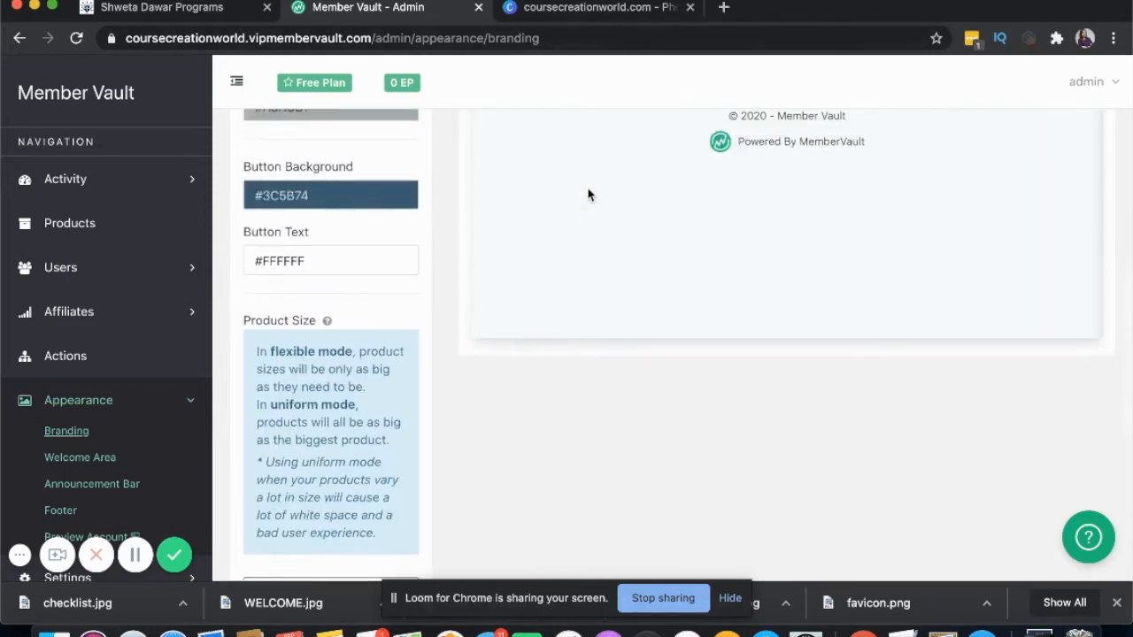
scroll(682, 222, "up", 5)
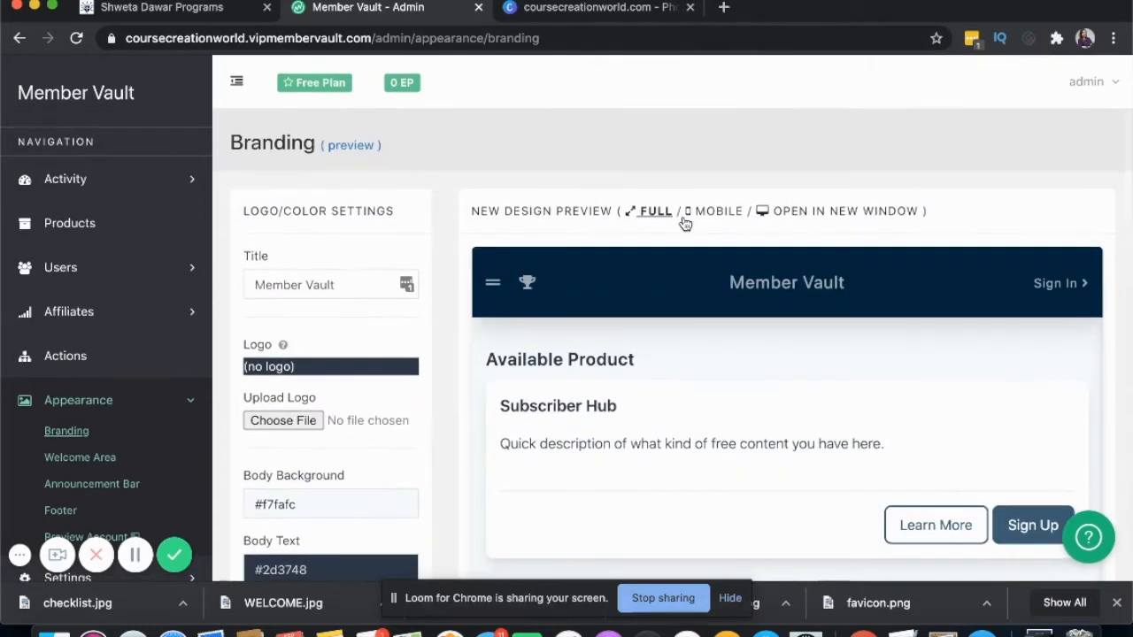
left_click(350, 145)
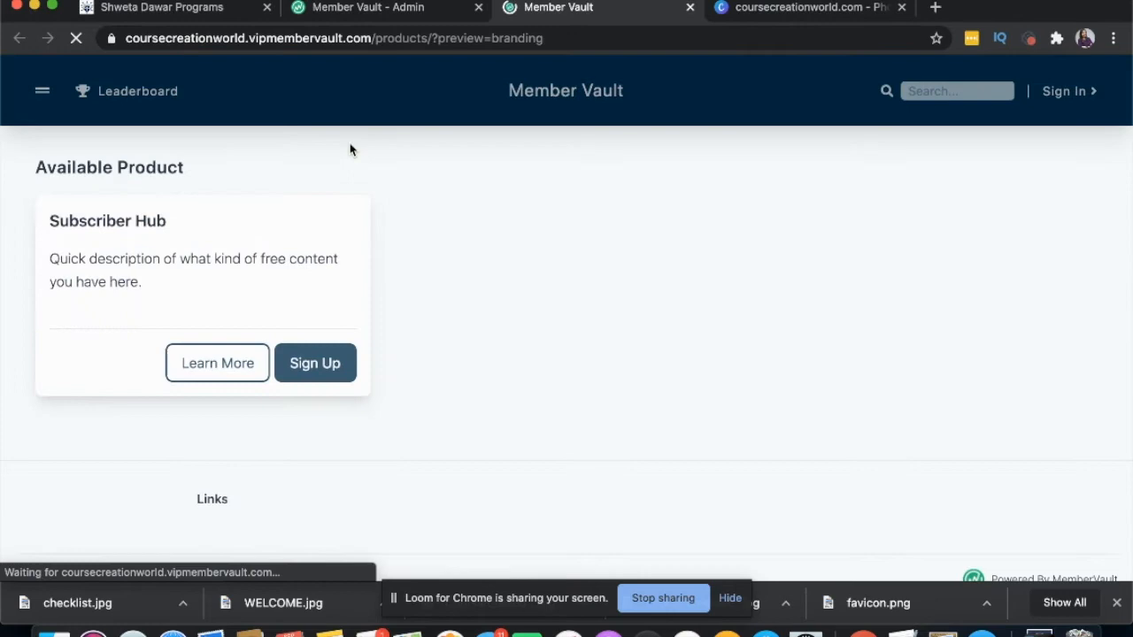
left_click(344, 13)
scroll(478, 440, "down", 10)
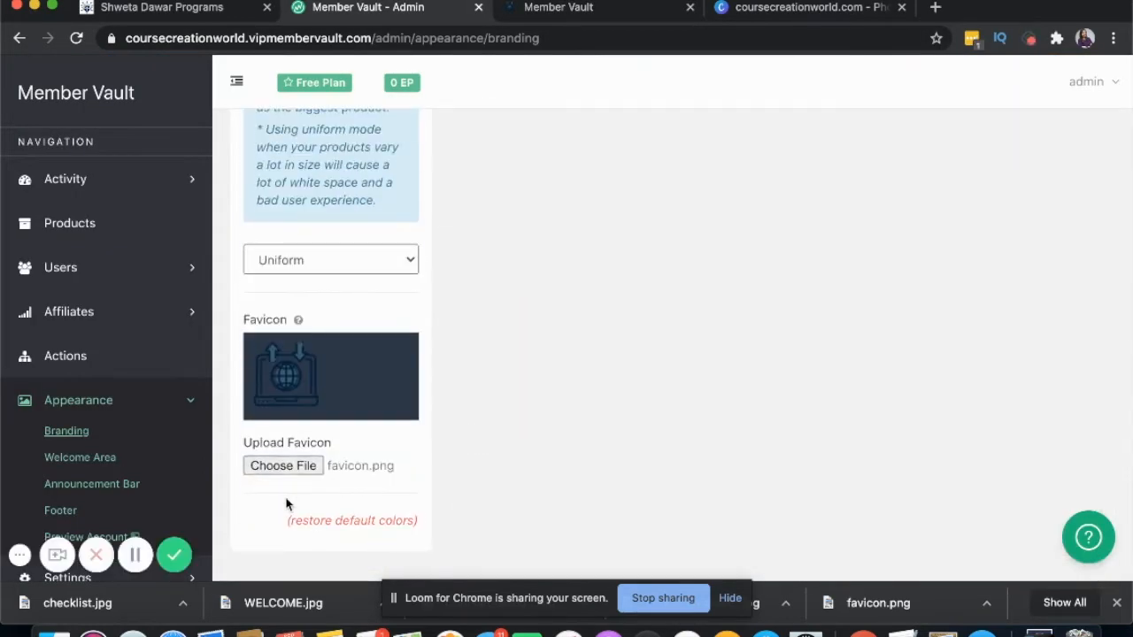
scroll(294, 484, "down", 3)
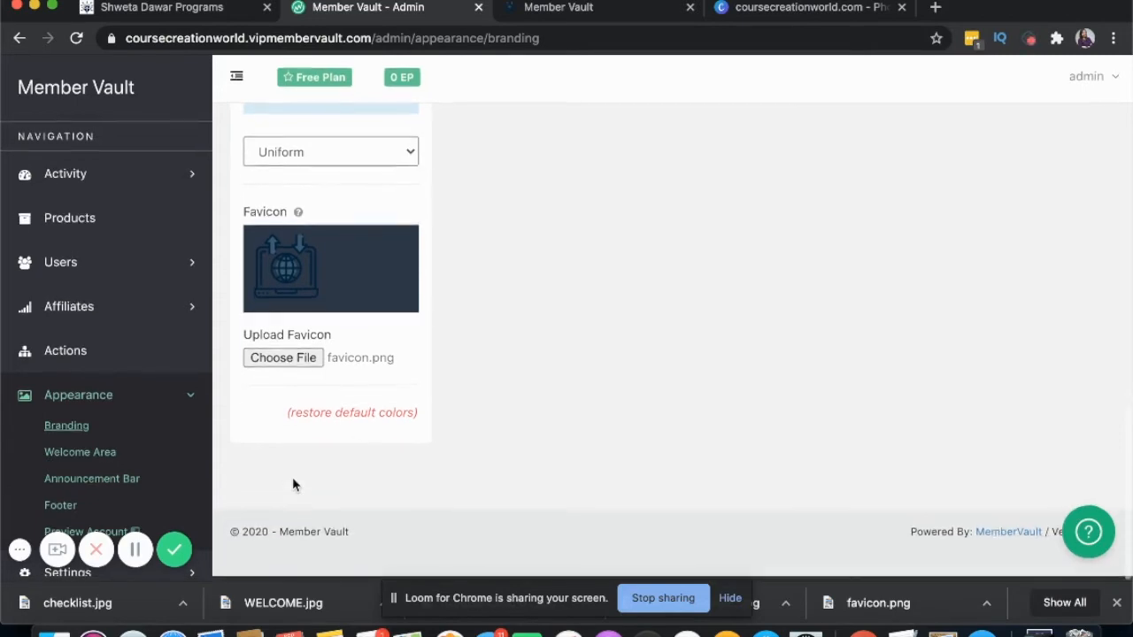
scroll(787, 386, "up", 15)
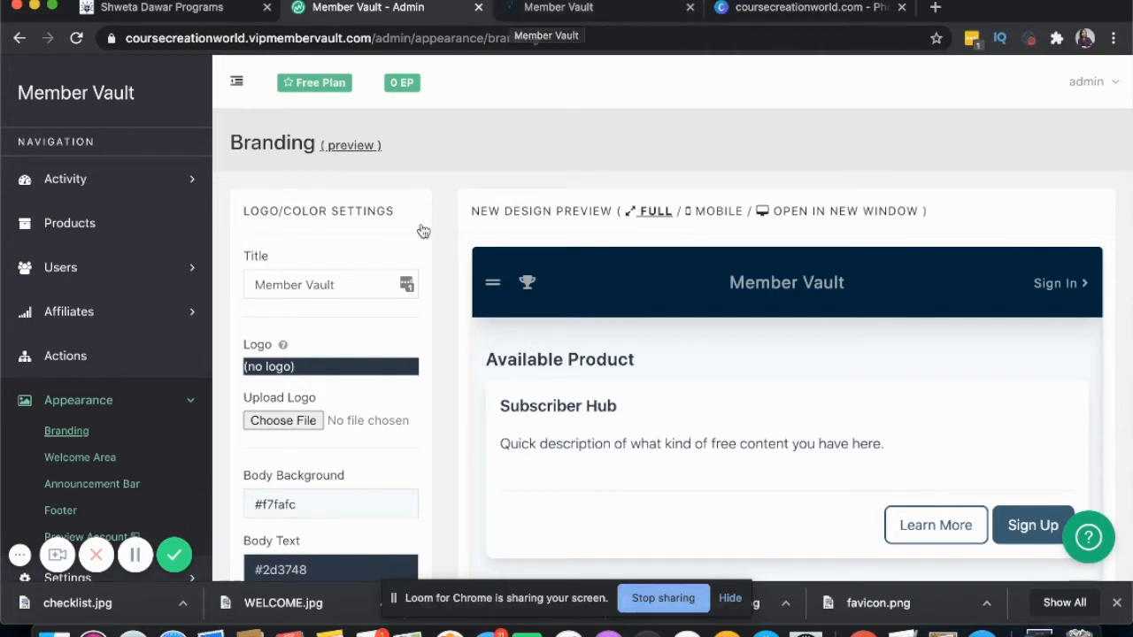
scroll(422, 230, "down", 5)
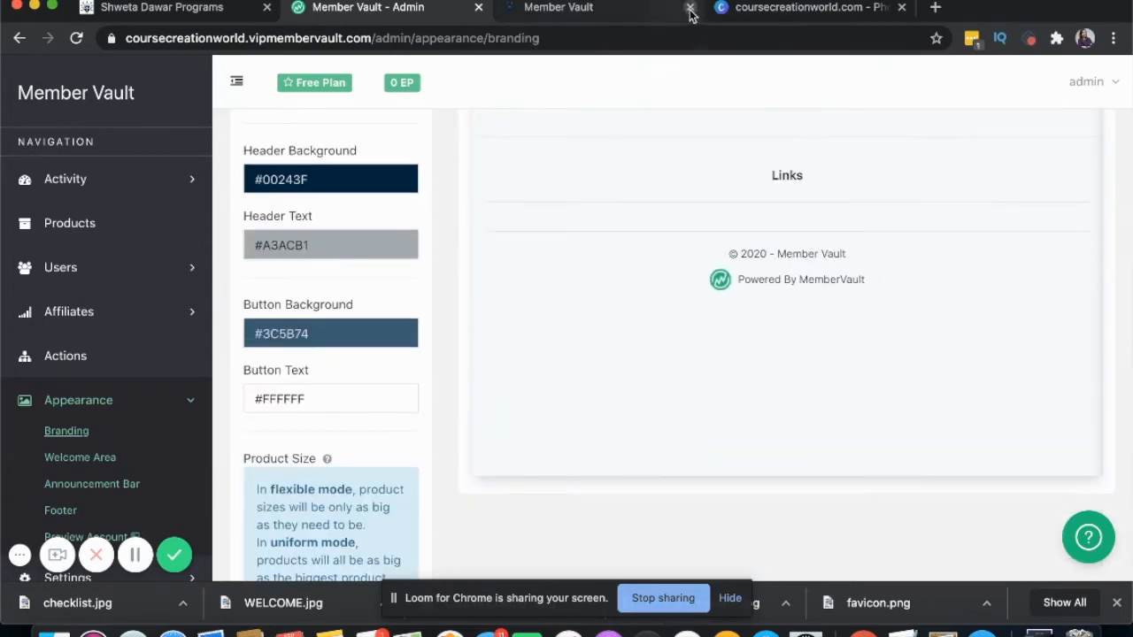
- Close the branding preview, open the footer settings and review the products, about text, links and social options
left_click(689, 7)
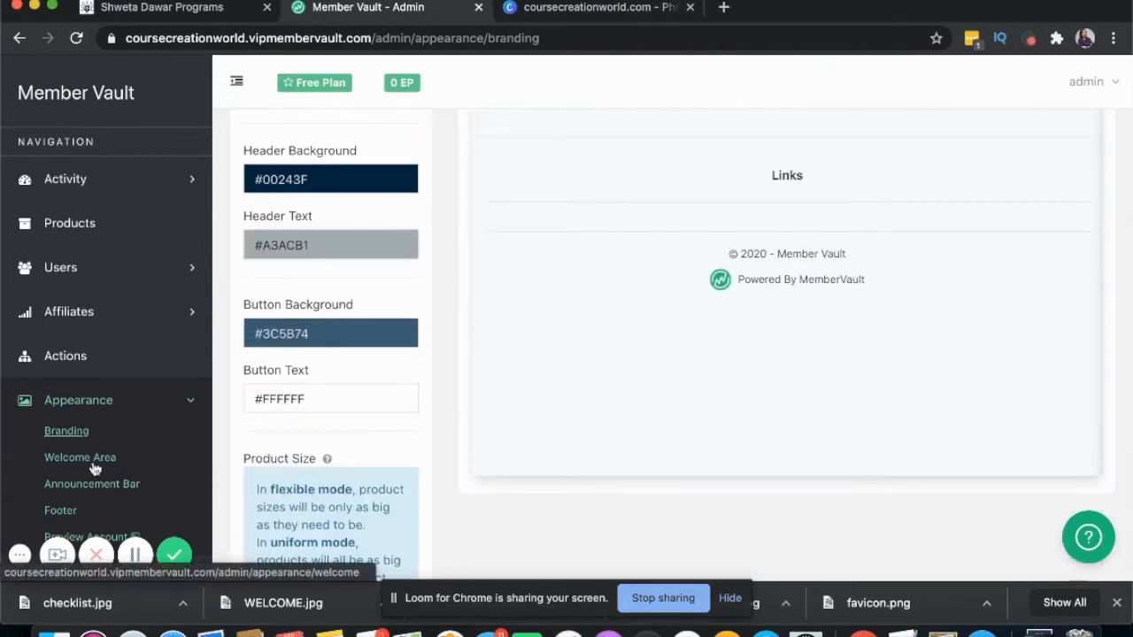
scroll(95, 466, "down", 3)
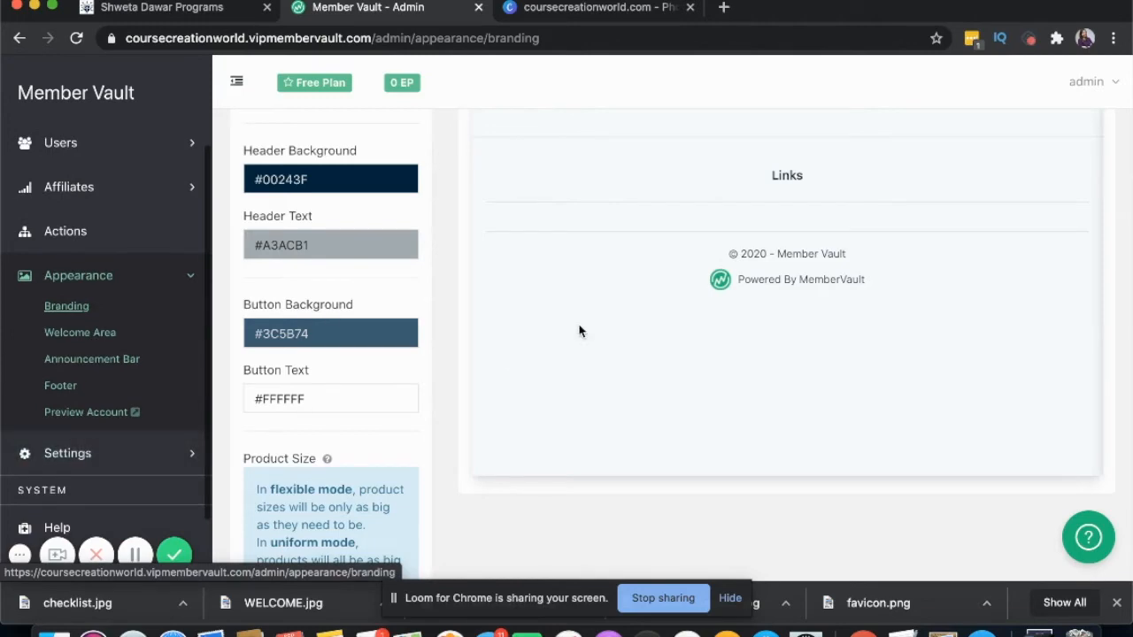
scroll(578, 329, "up", 5)
scroll(579, 330, "up", 3)
scroll(576, 329, "down", 5)
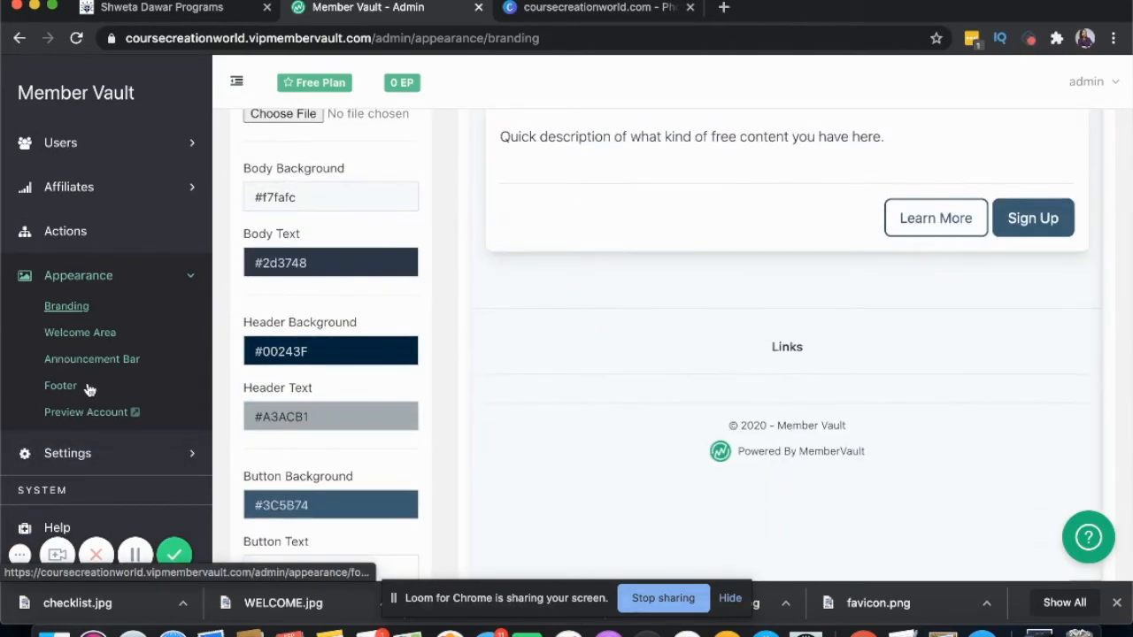
scroll(63, 367, "down", 1)
left_click(62, 365)
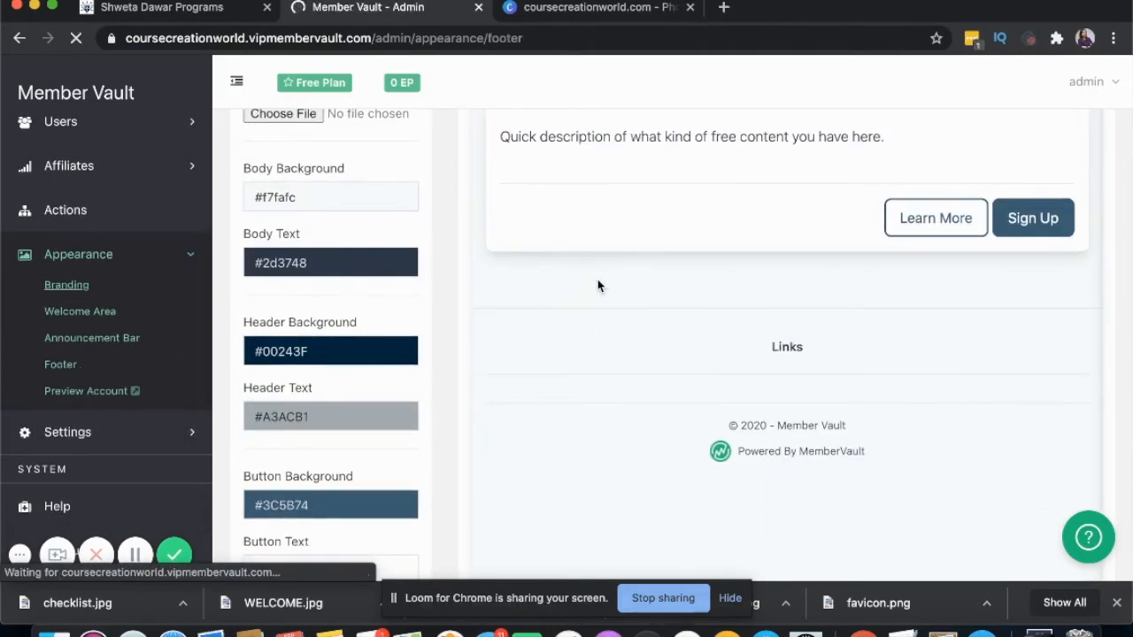
scroll(597, 286, "down", 1)
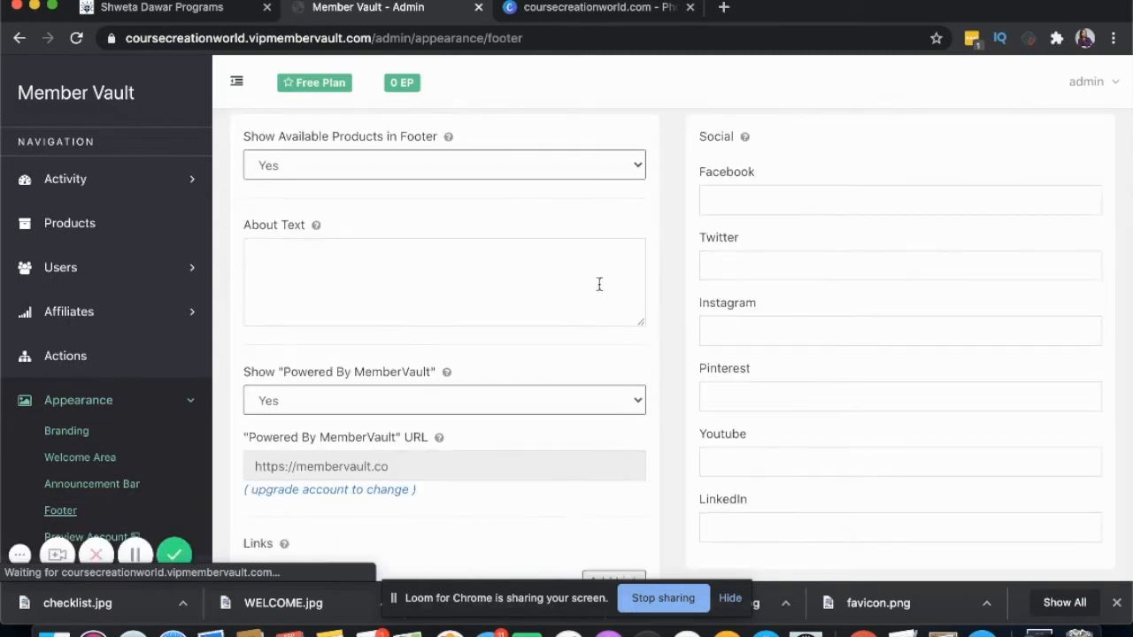
scroll(599, 283, "down", 2)
scroll(601, 287, "up", 3)
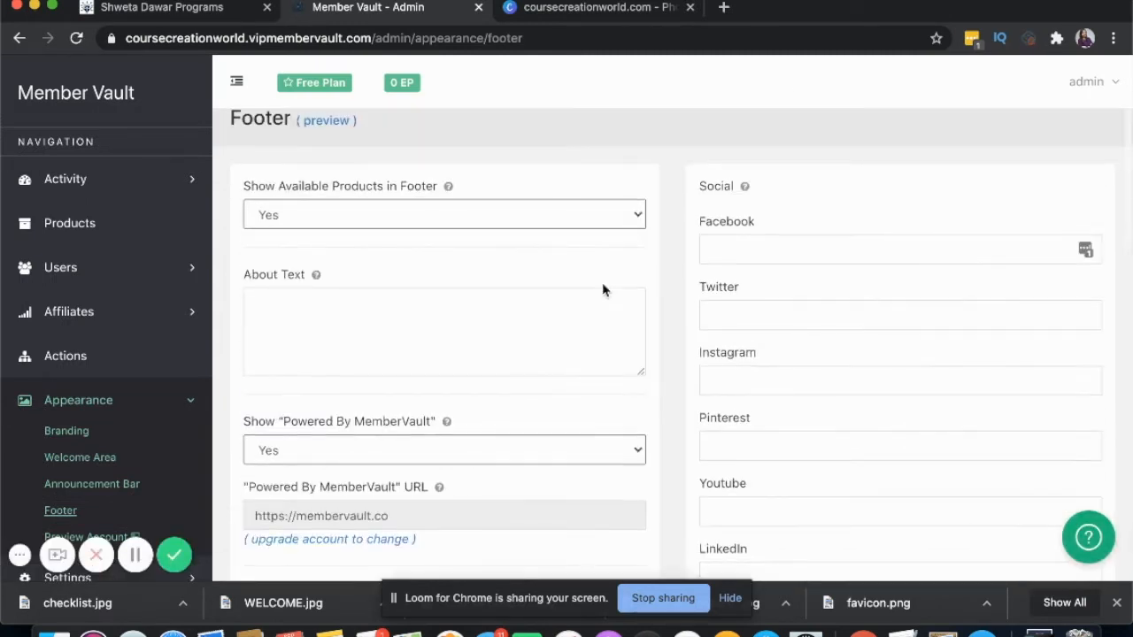
scroll(766, 449, "down", 4)
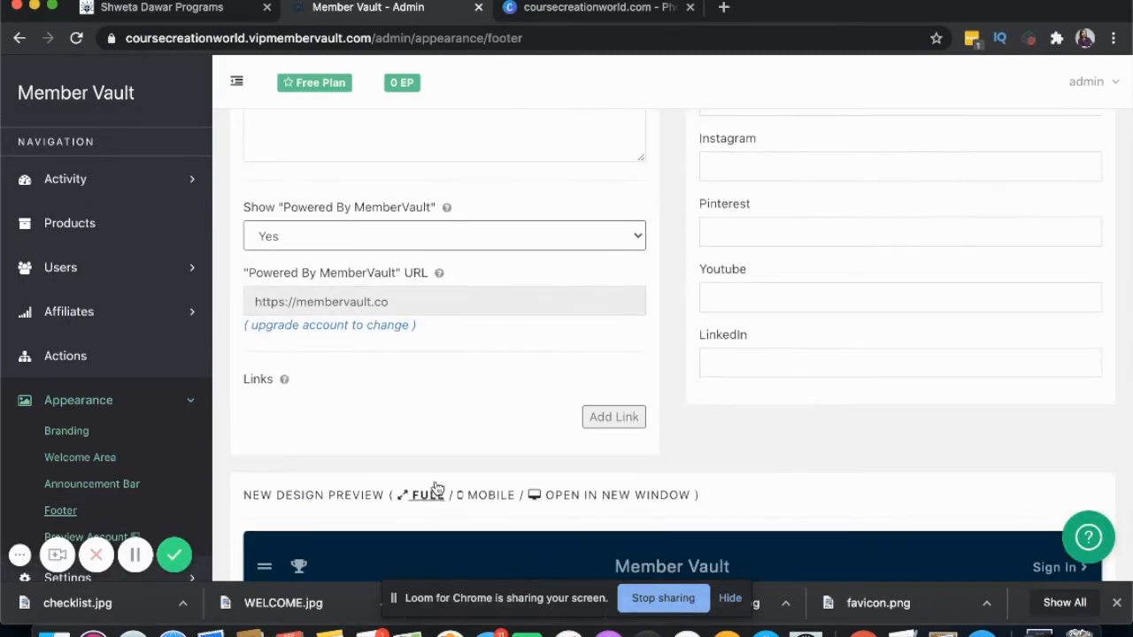
scroll(436, 488, "up", 5)
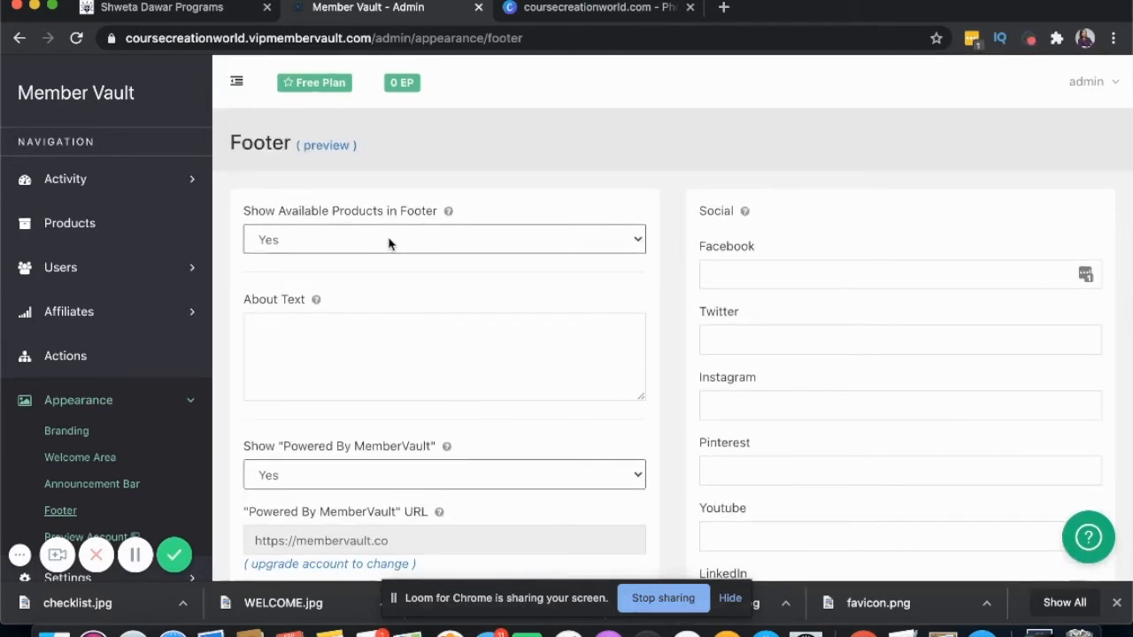
- Open The Complete Content System on the example site and examine the footer below its modules
left_click(210, 9)
left_click(204, 498)
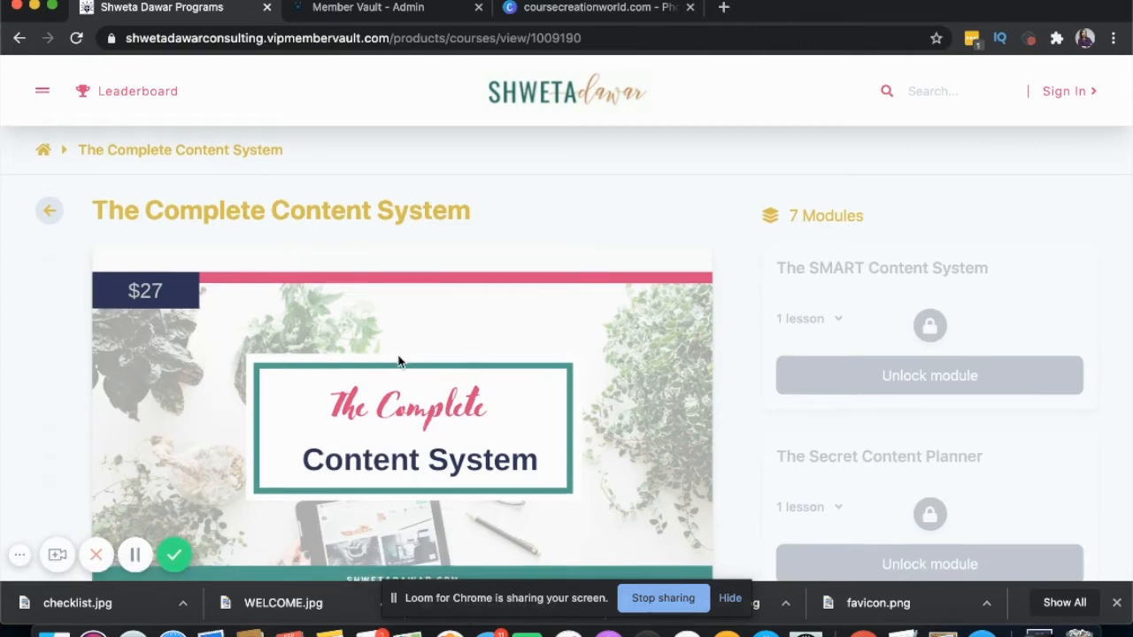
scroll(398, 361, "down", 5)
scroll(398, 361, "down", 8)
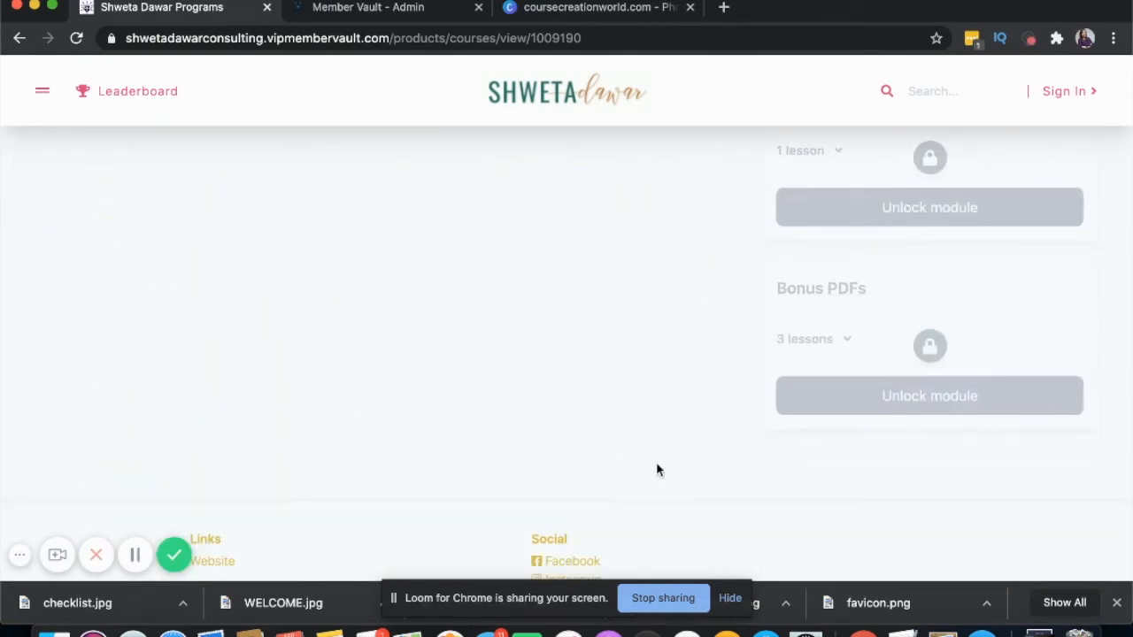
- In the footer settings, switch Show Available Products in Footer to No and back to Yes
left_click(380, 11)
left_click(354, 239)
left_click(339, 259)
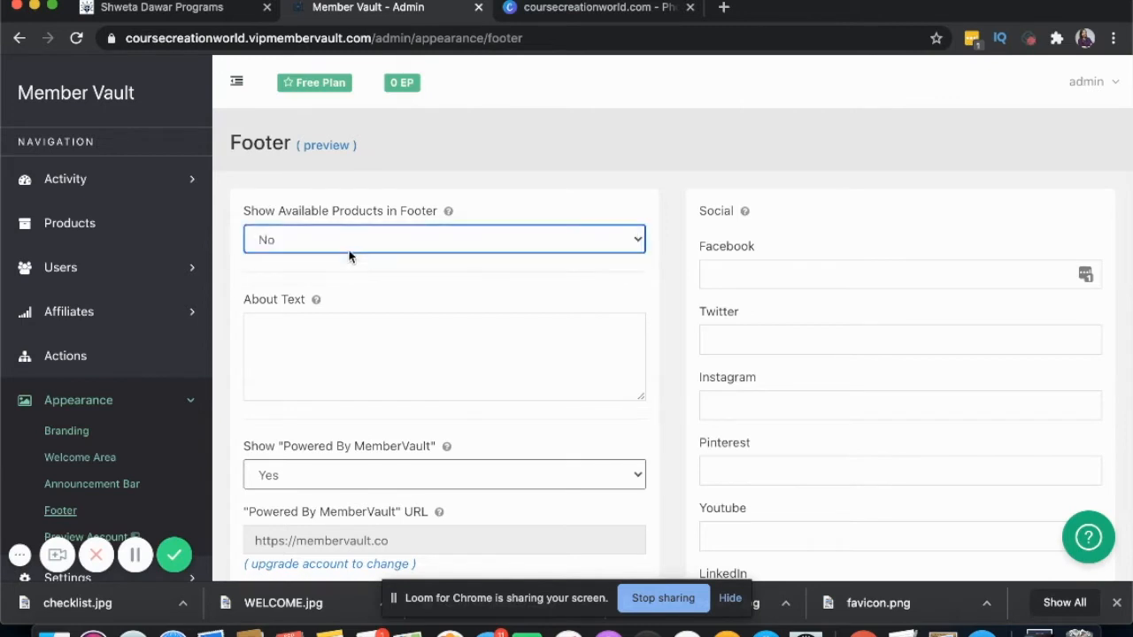
left_click(360, 239)
left_click(361, 222)
- Go back to the product list on the example site and return to the footer settings
left_click(173, 10)
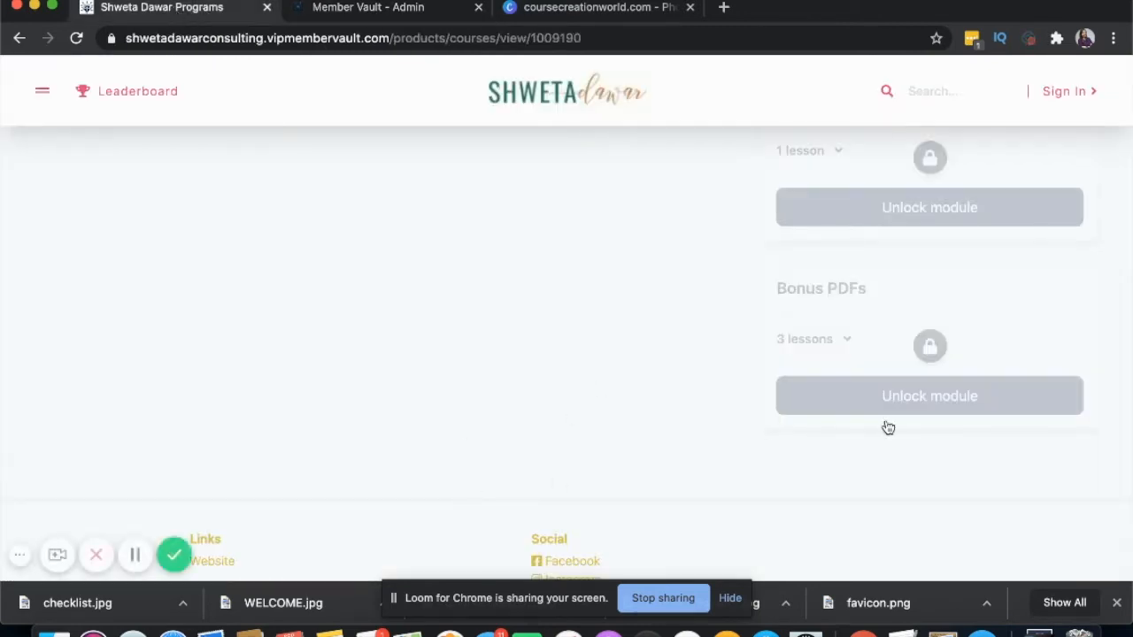
left_click(16, 38)
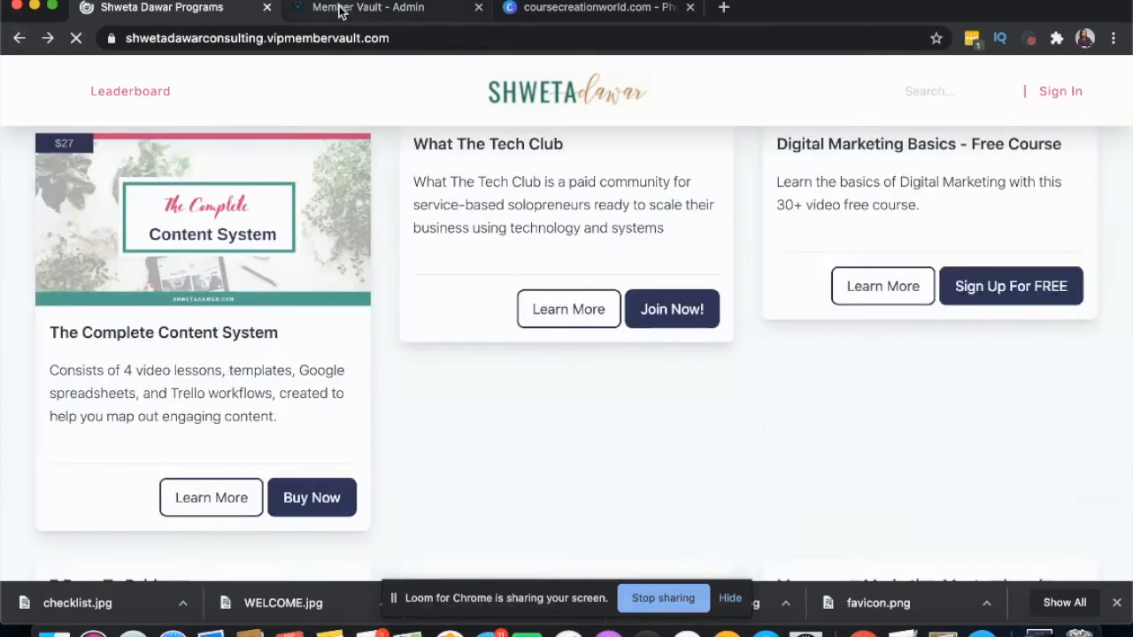
left_click(341, 11)
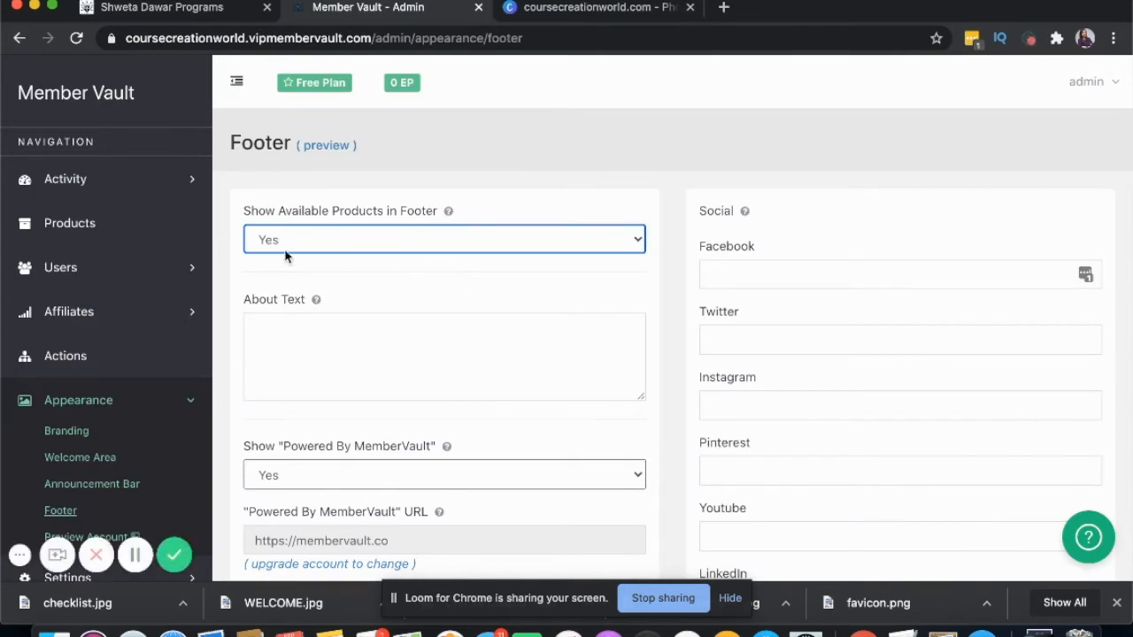
- Enter the Facebook page URL in the footer's social settings
scroll(442, 319, "down", 1)
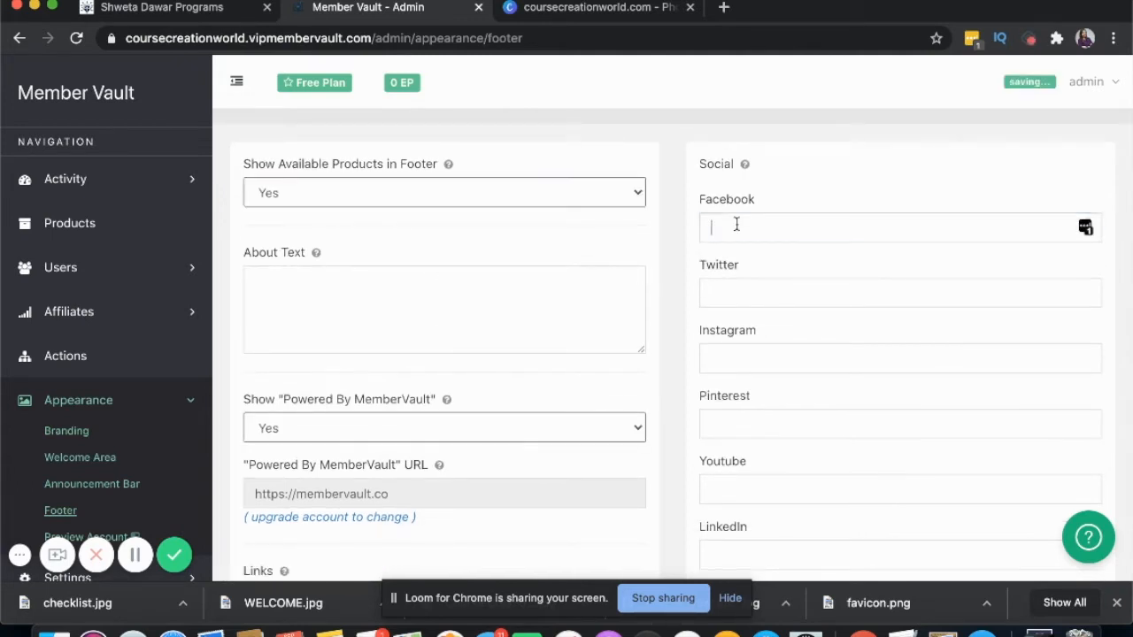
left_click(734, 224)
type("facebook.com/shwetada")
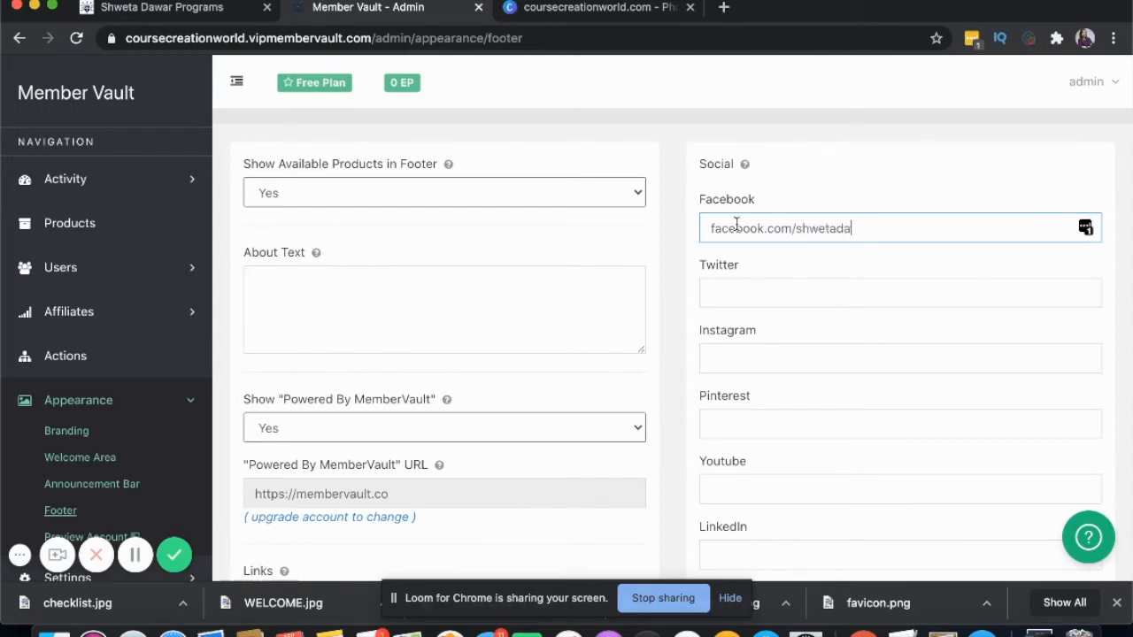
type("marketing")
- Add a footer link named Course Creation World with the URL coursecreationworld.com
scroll(763, 292, "down", 3)
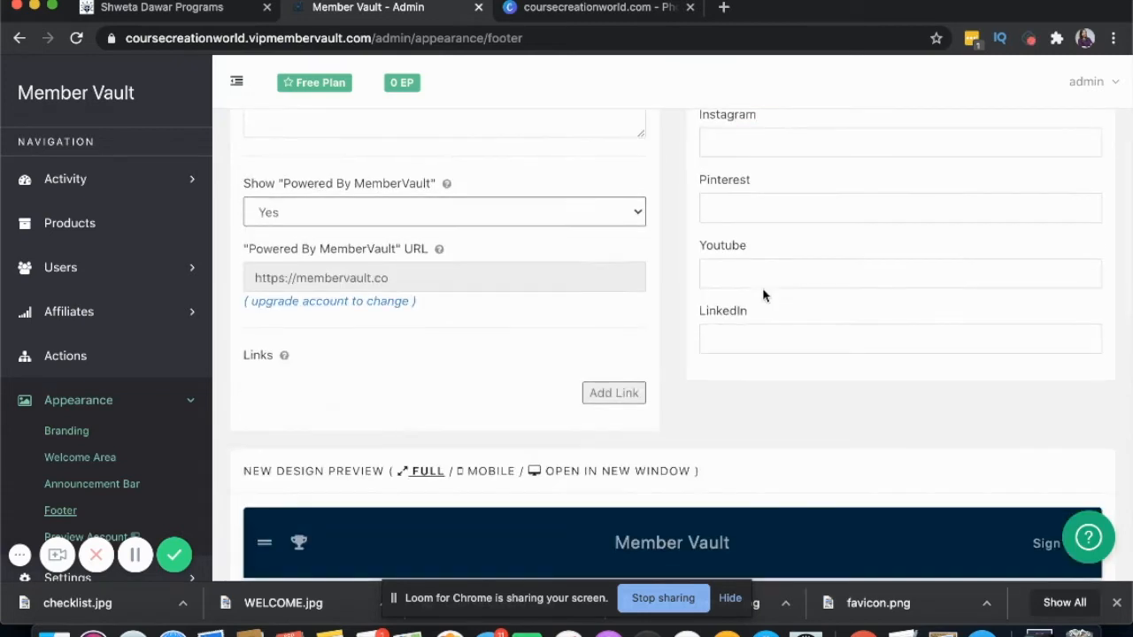
left_click(614, 393)
left_click(357, 354)
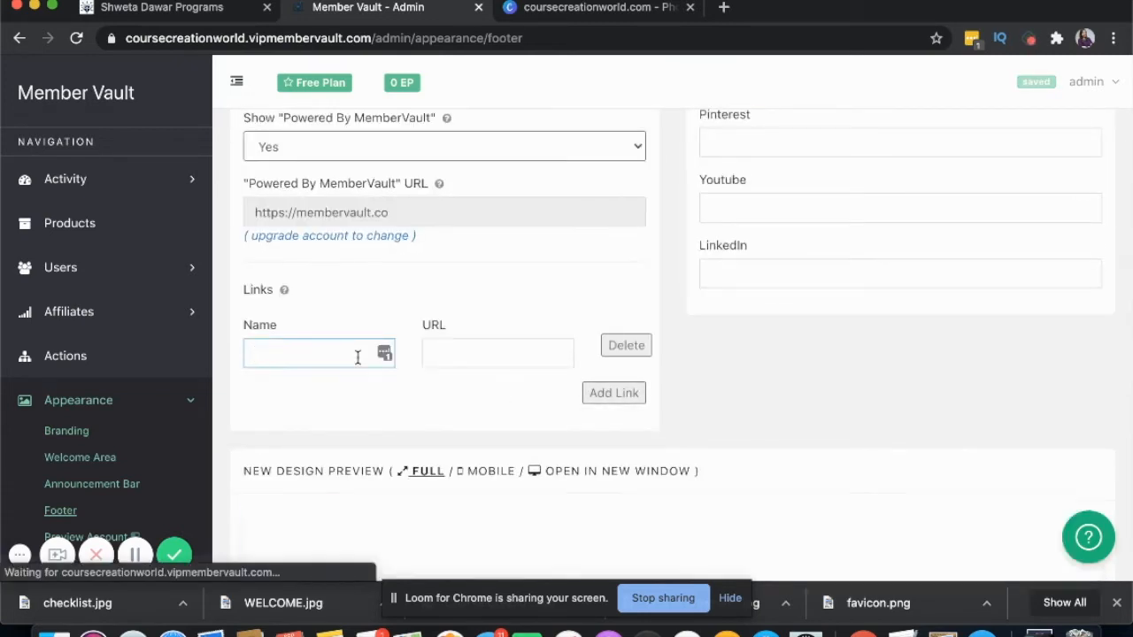
type("Course Creation Worl")
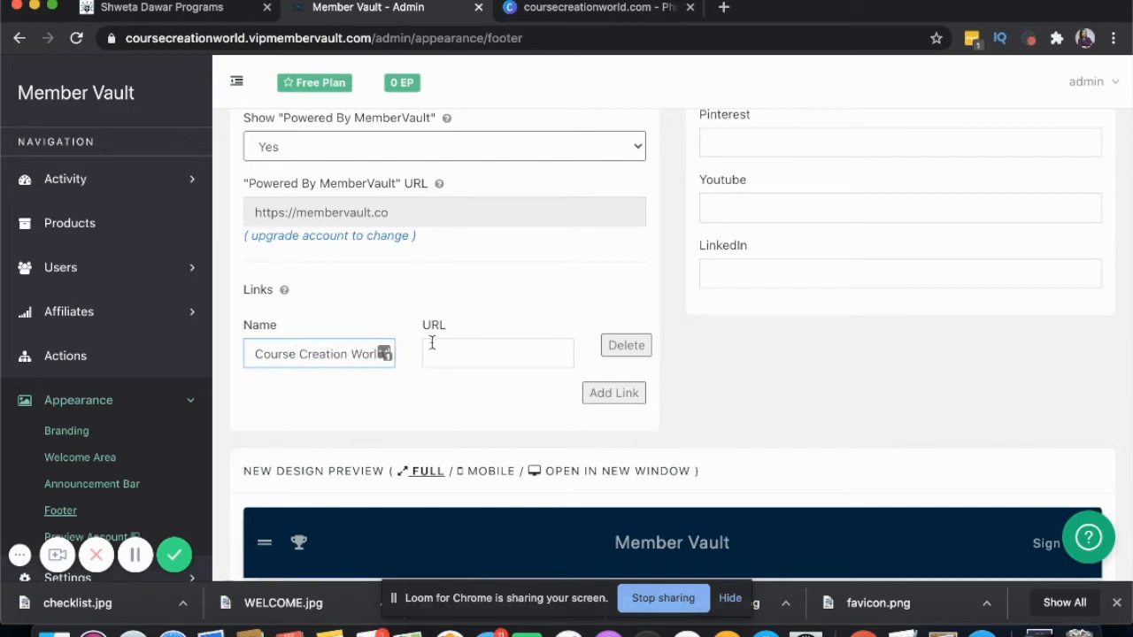
left_click(451, 349)
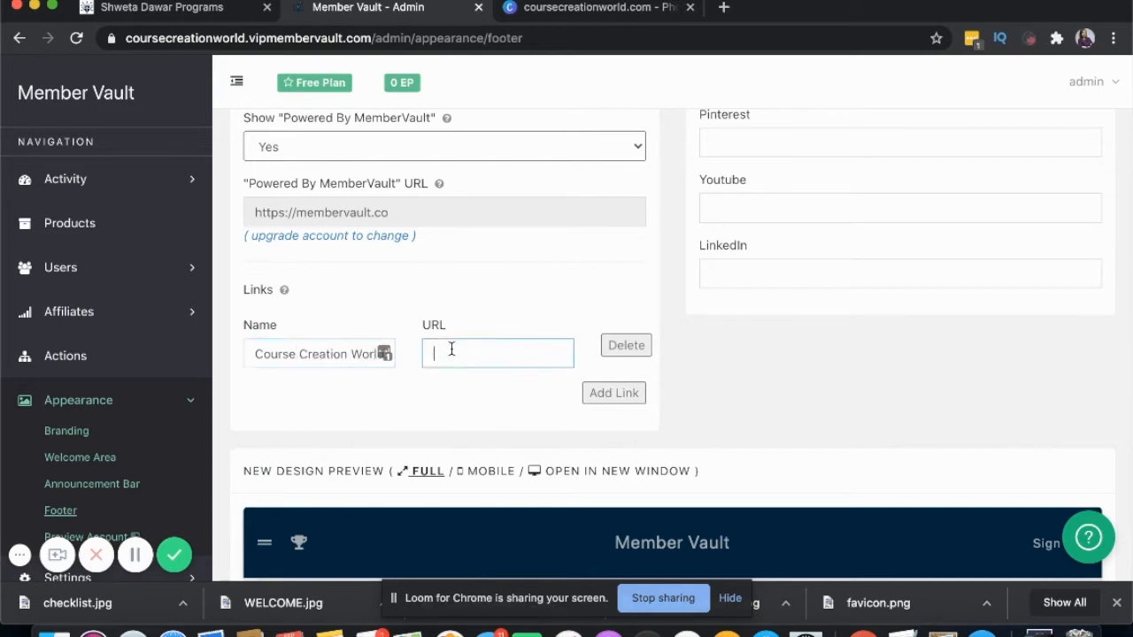
type("coursecreationworld.com")
left_click(613, 393)
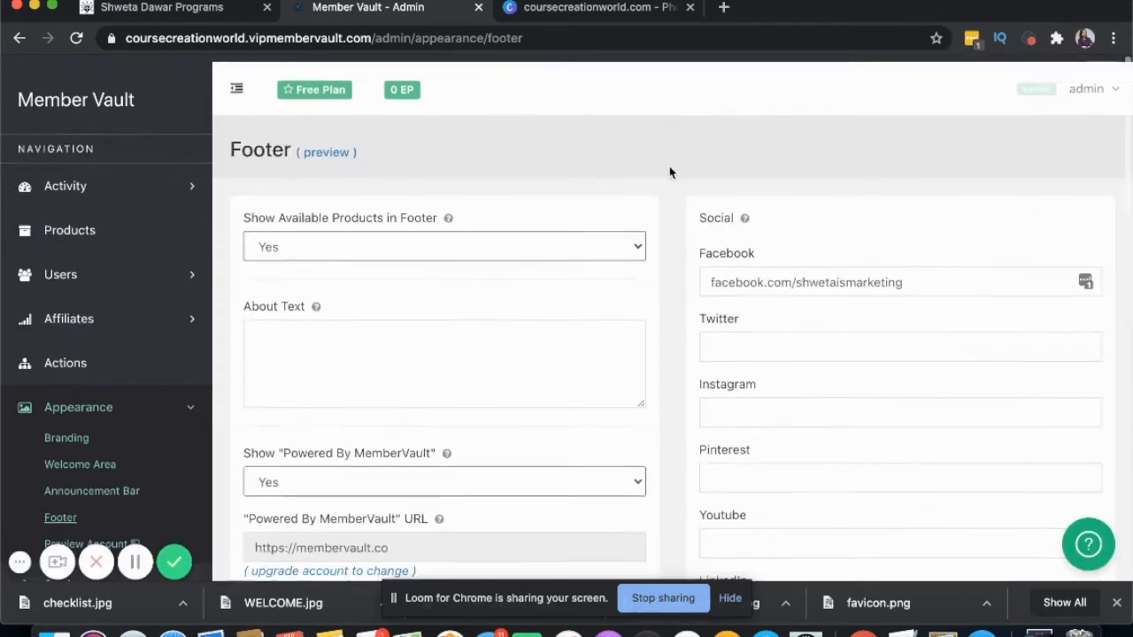
- Check the footer's links and social entries in the site preview, and open the Welcome Area settings
left_click(325, 152)
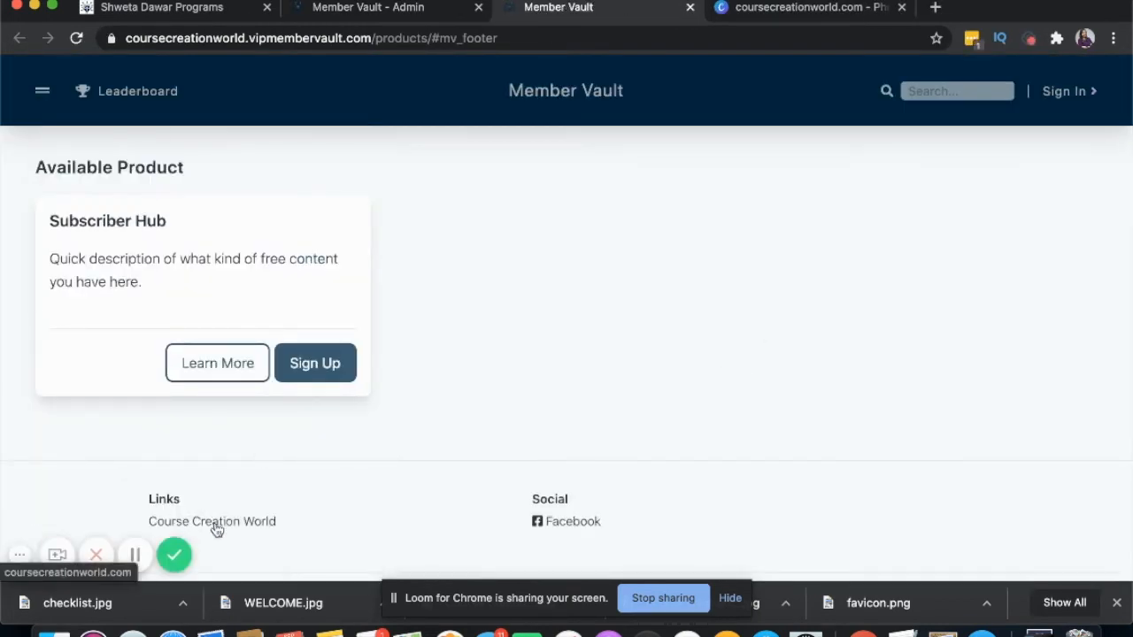
scroll(758, 387, "up", 2)
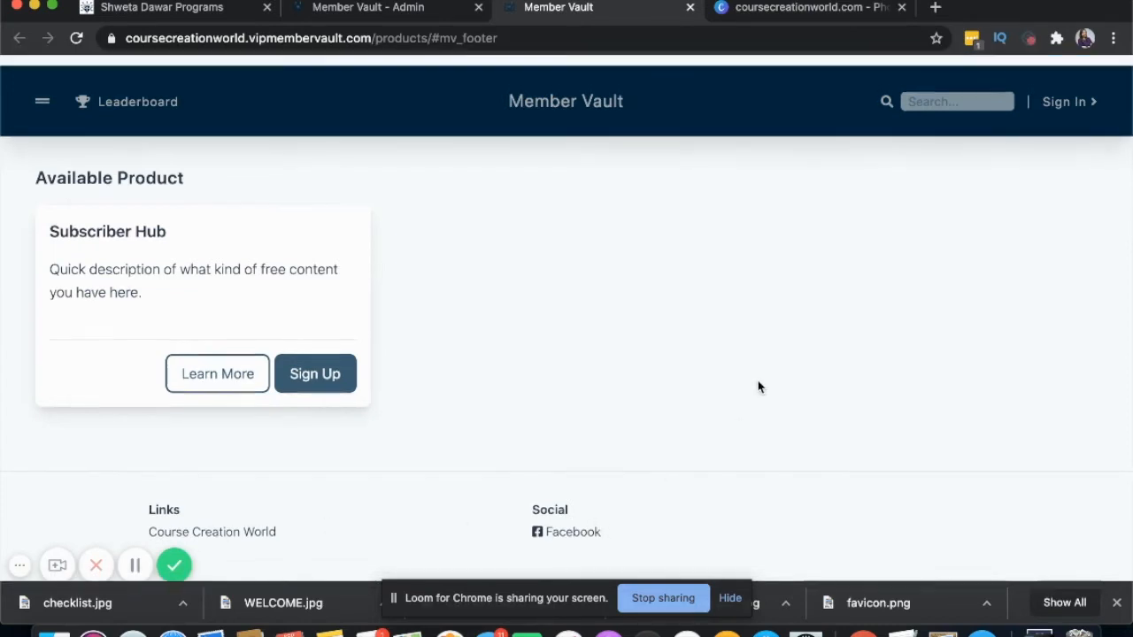
left_click(691, 9)
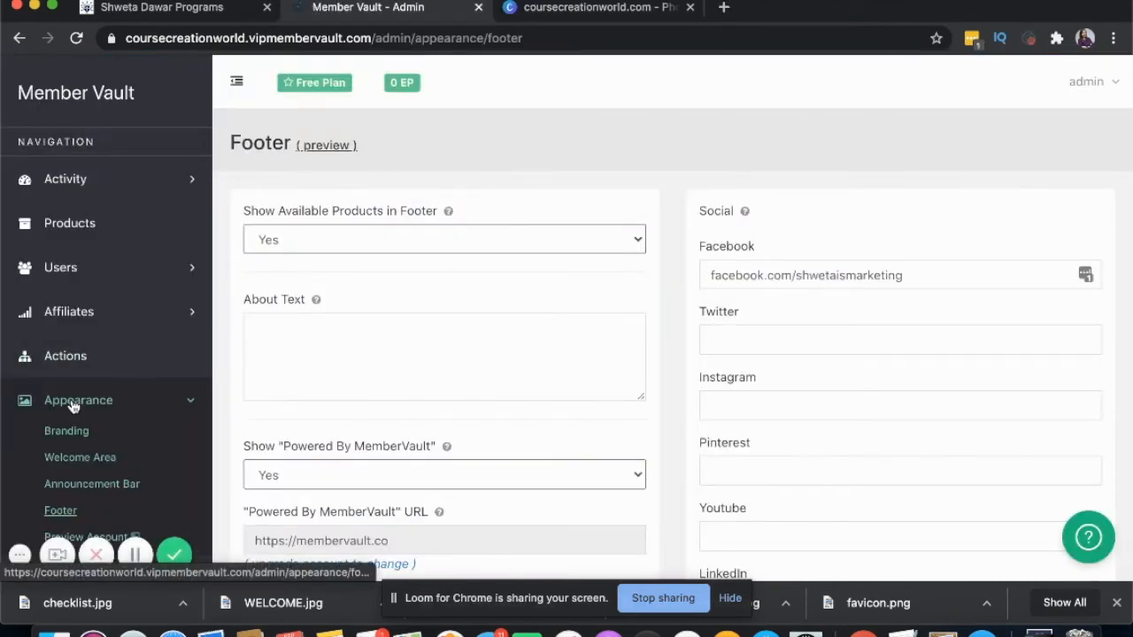
scroll(74, 404, "down", 2)
left_click(73, 361)
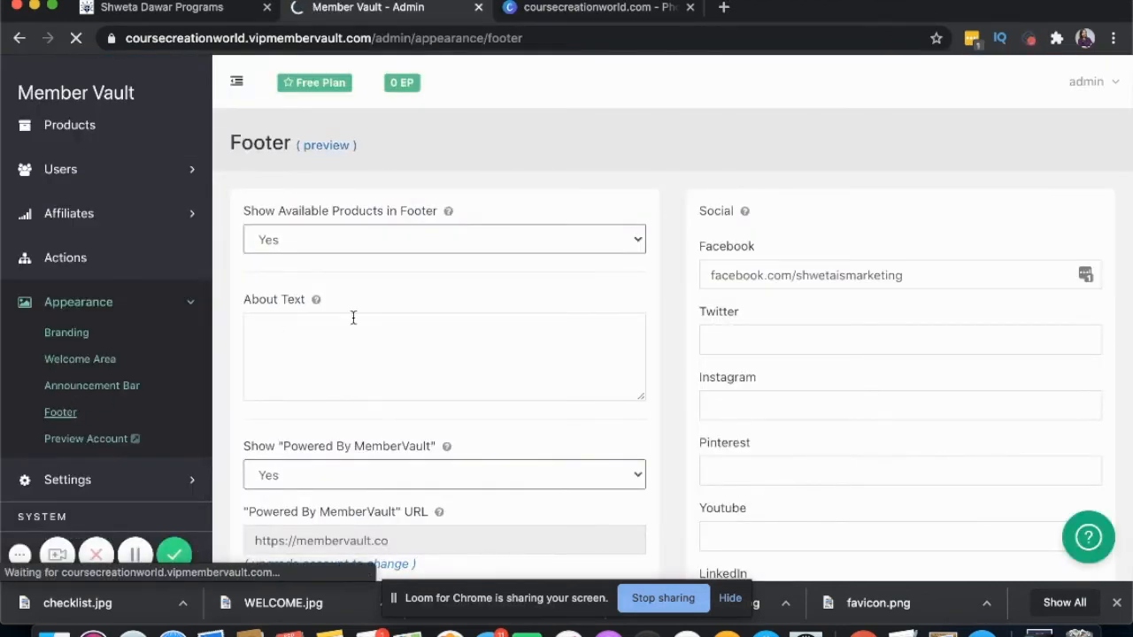
- Highlight the example site's web address and view the top of its Available Products page
left_click(183, 11)
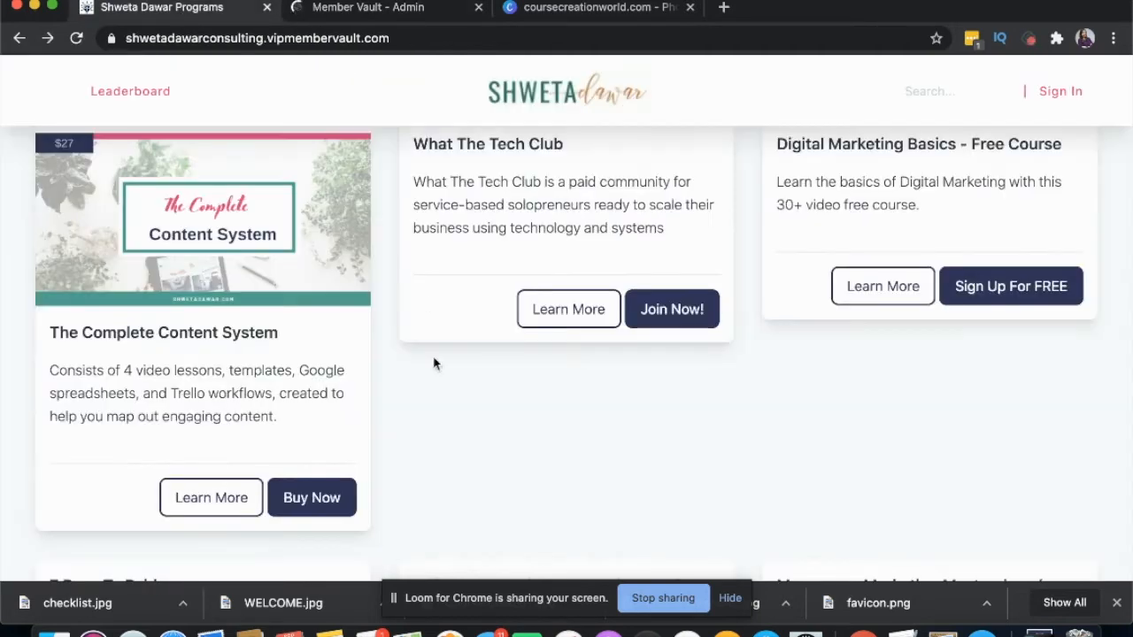
double_click(294, 38)
left_click(295, 38)
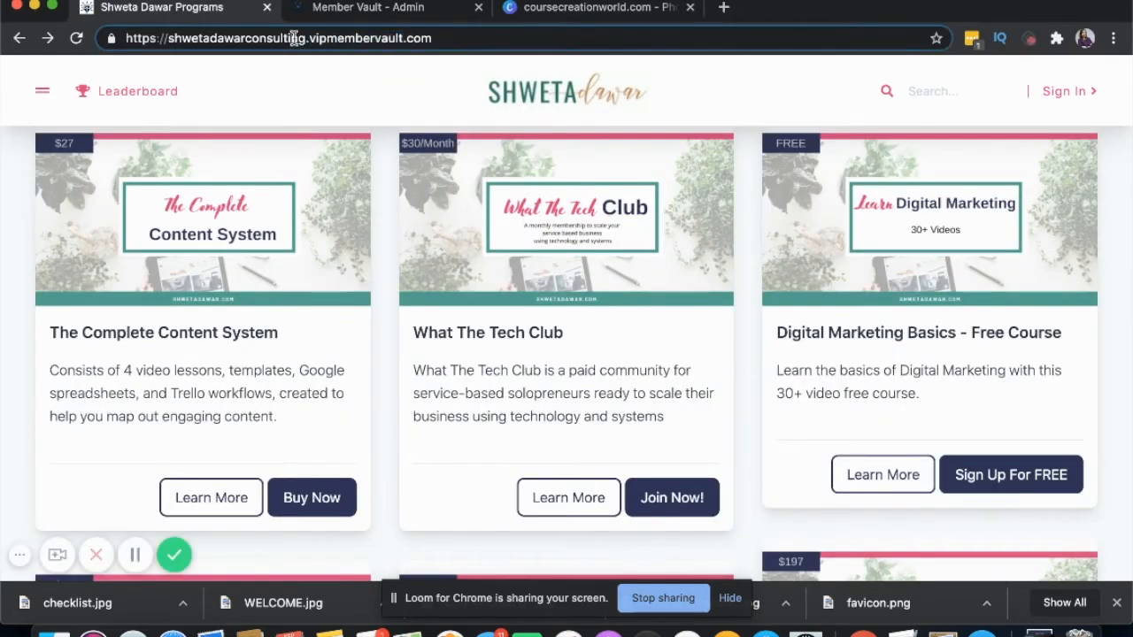
double_click(295, 38)
left_click(295, 38)
left_click_drag(438, 38, 141, 40)
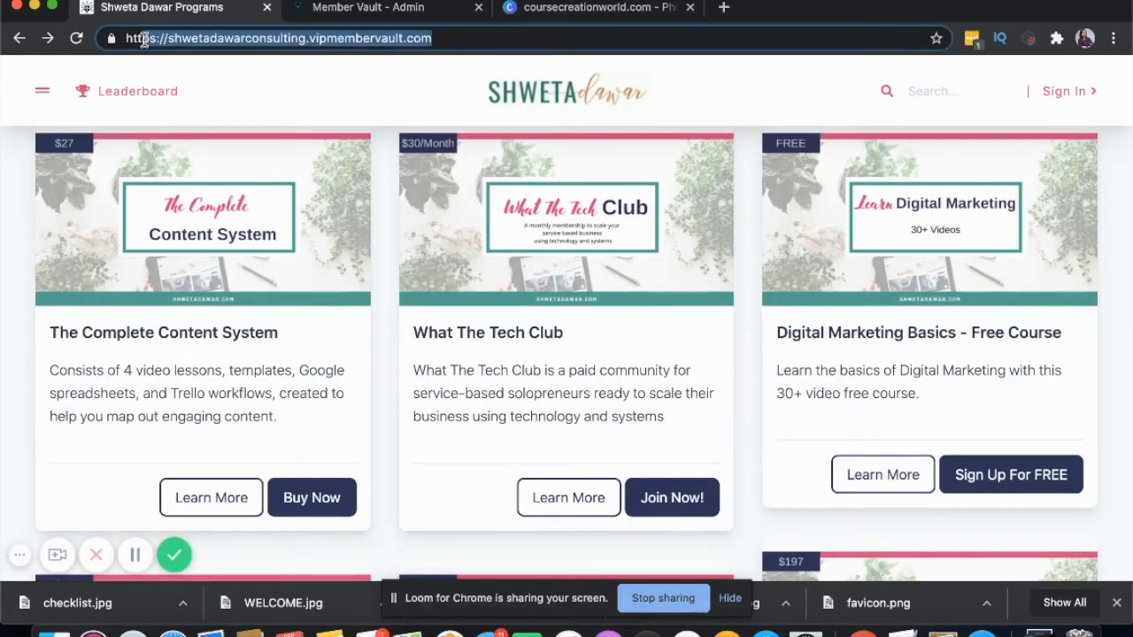
scroll(361, 259, "up", 2)
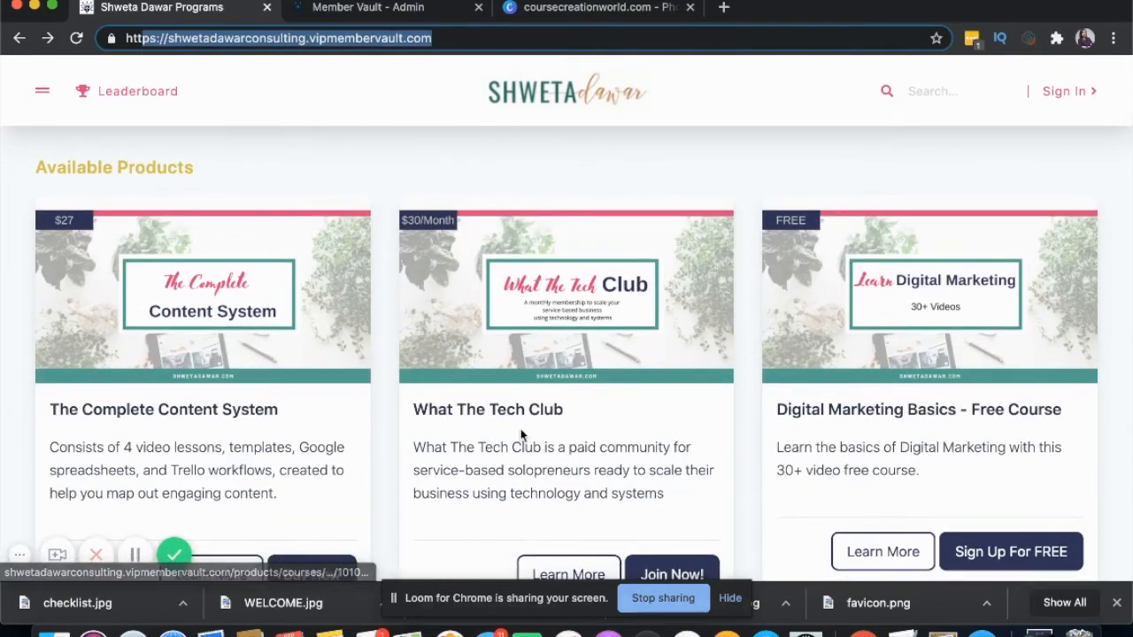
- Turn on the welcome area and set its title to "Welcome to Course Creation World"
left_click(372, 5)
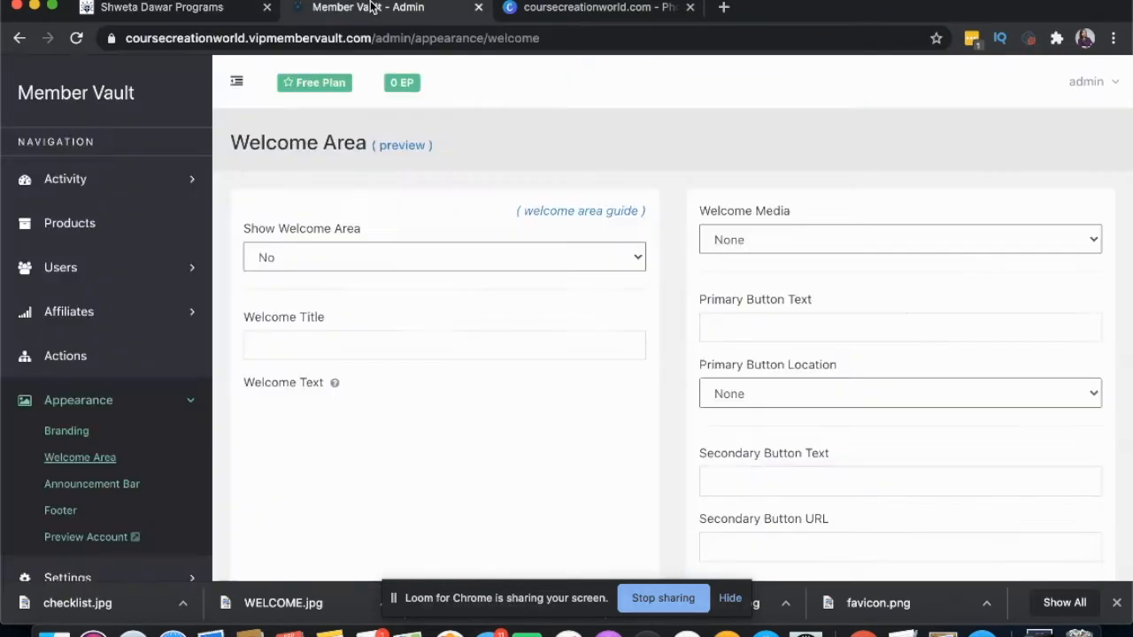
left_click(433, 255)
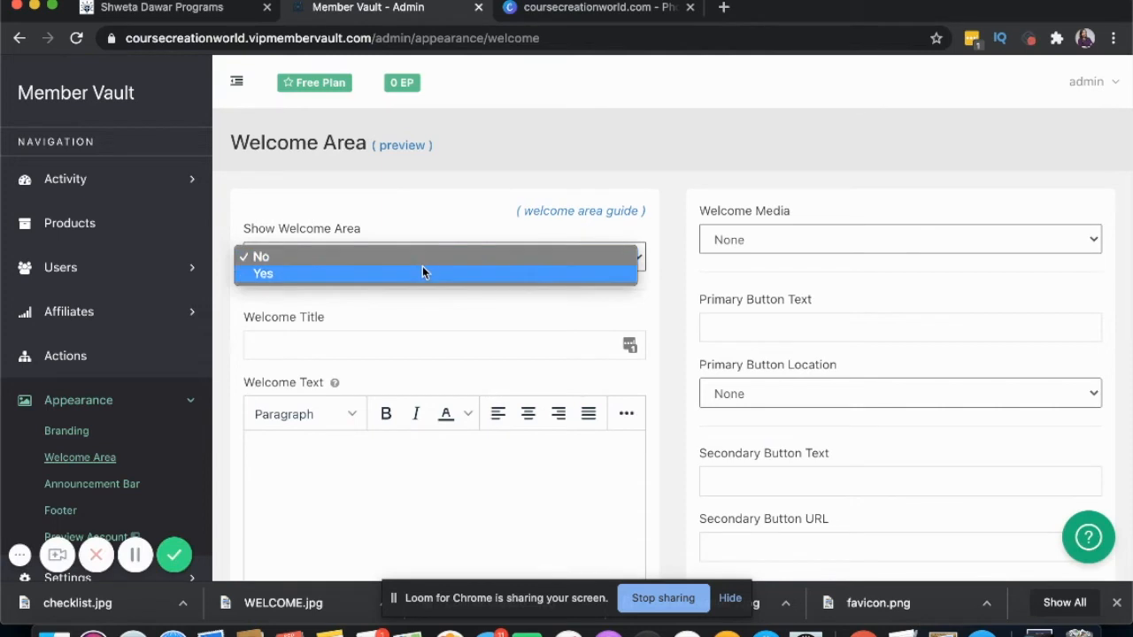
left_click(422, 271)
left_click(432, 344)
type("Welcome ")
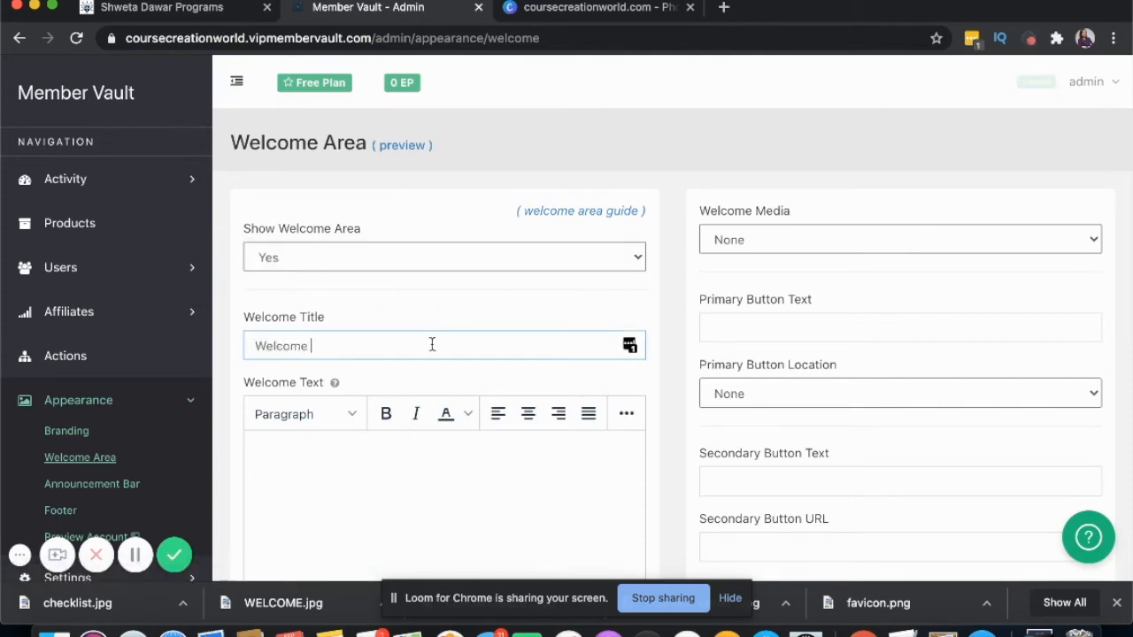
type("to Course Creation World")
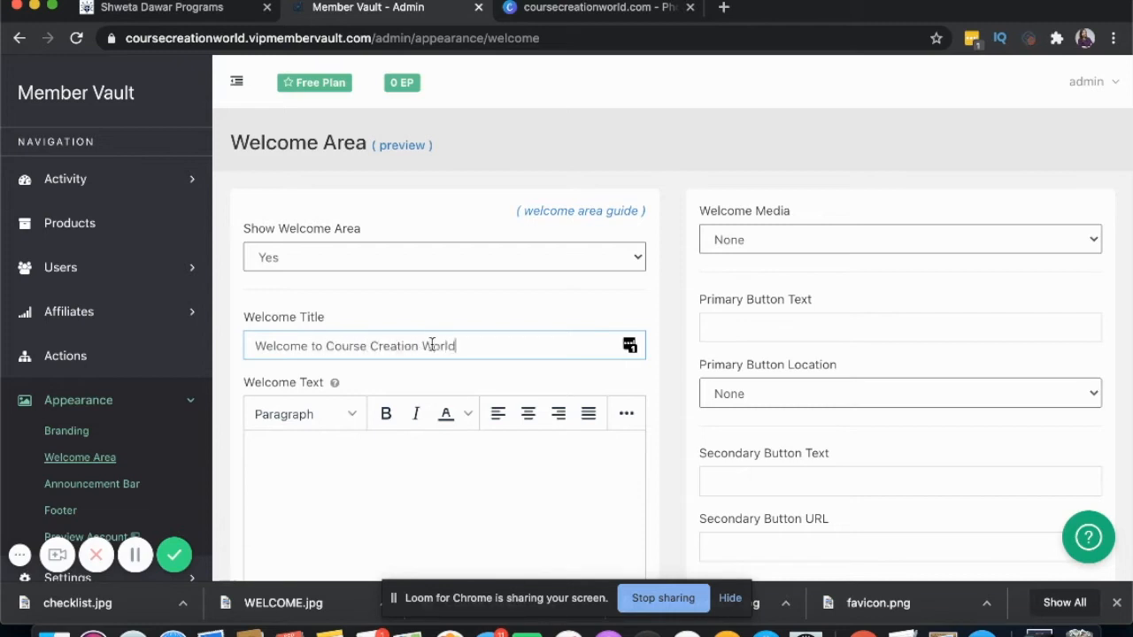
- Set the welcome media to Image and upload course creation world.jpg as the welcome image
left_click(734, 239)
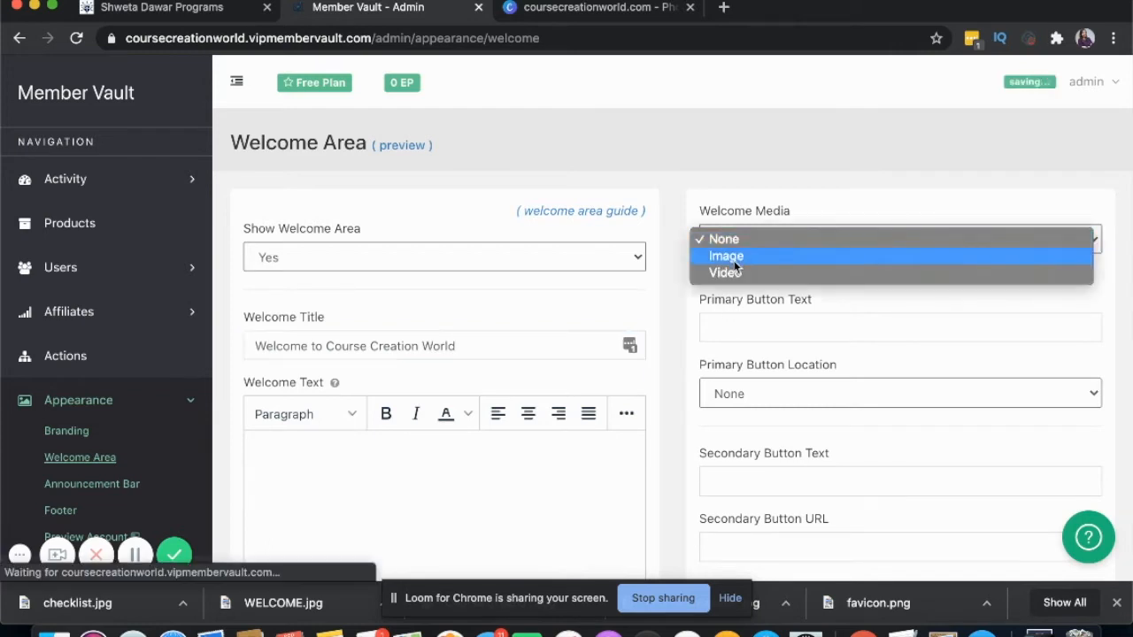
left_click(734, 262)
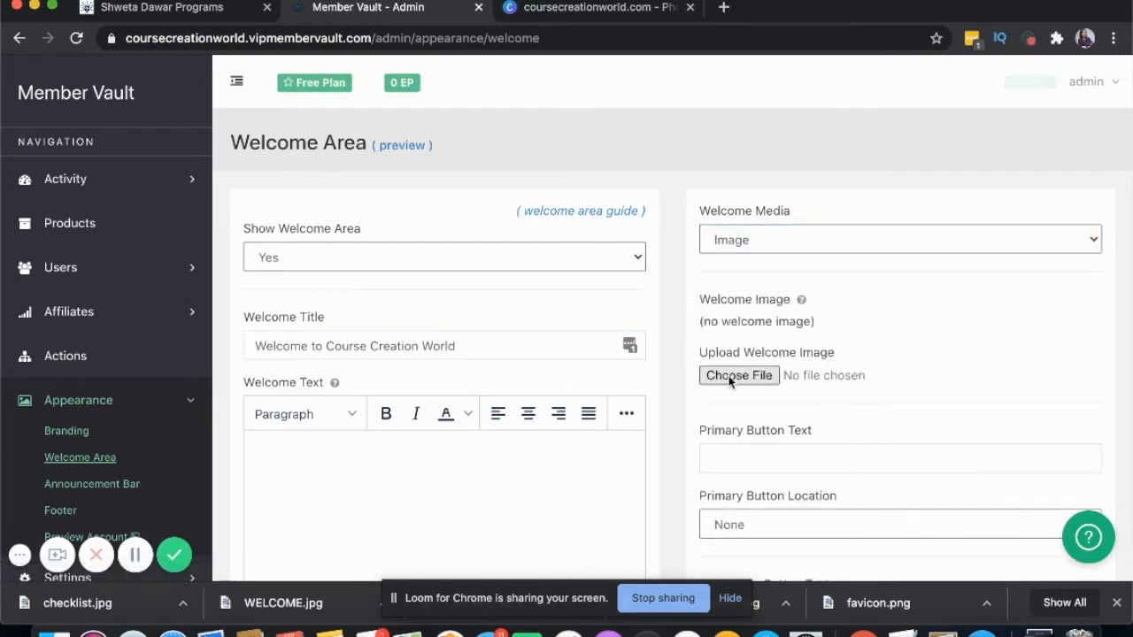
left_click(735, 375)
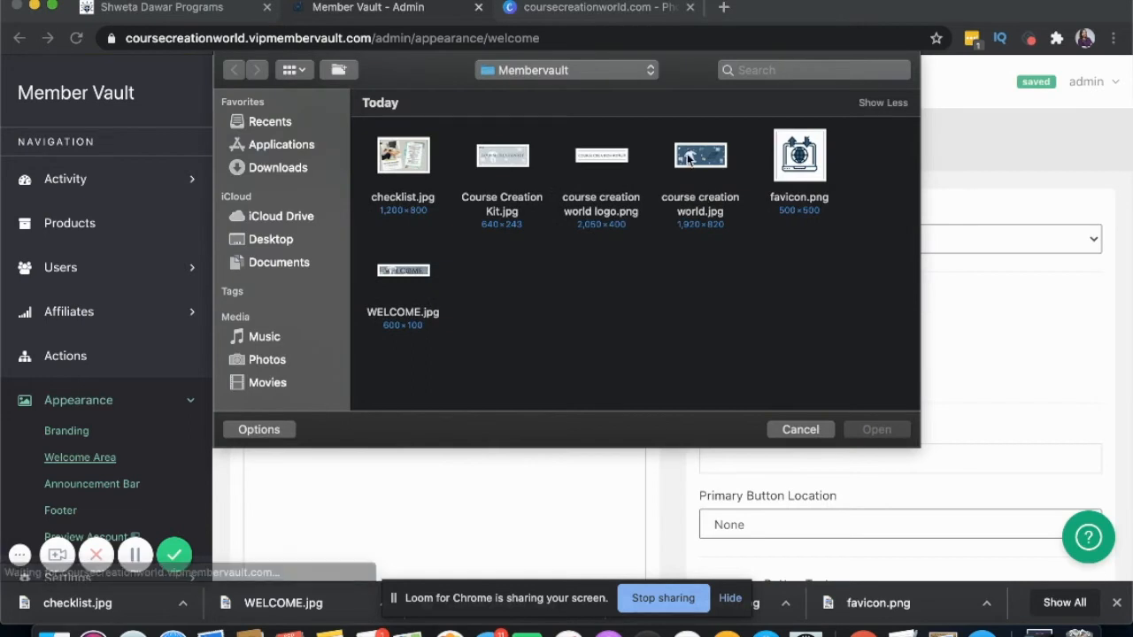
left_click(688, 158)
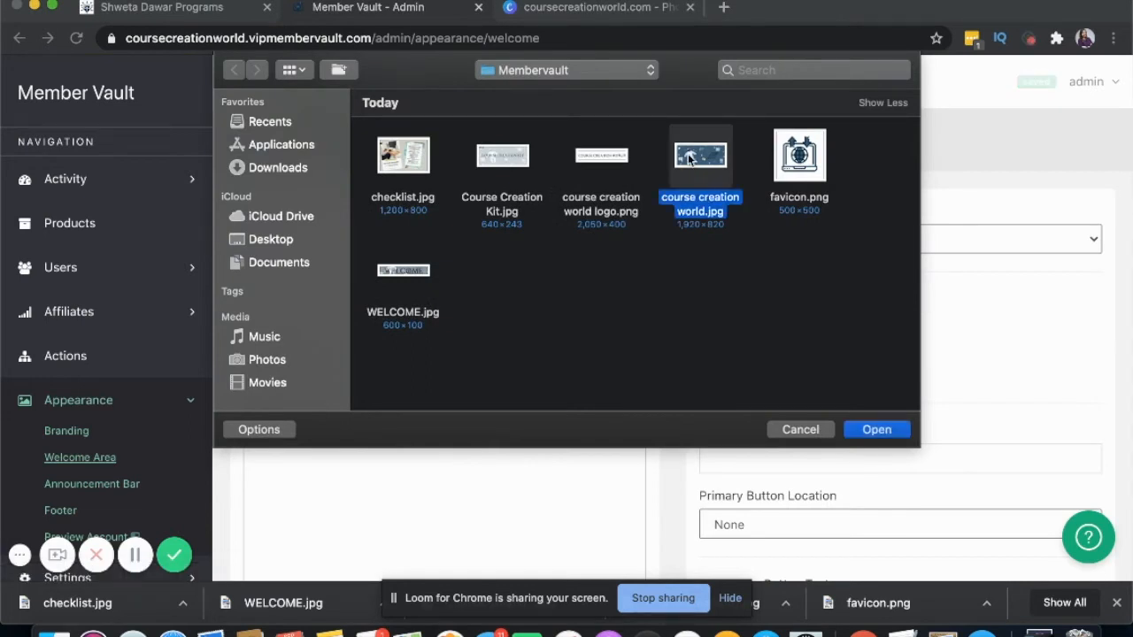
left_click(864, 431)
scroll(864, 334, "down", 3)
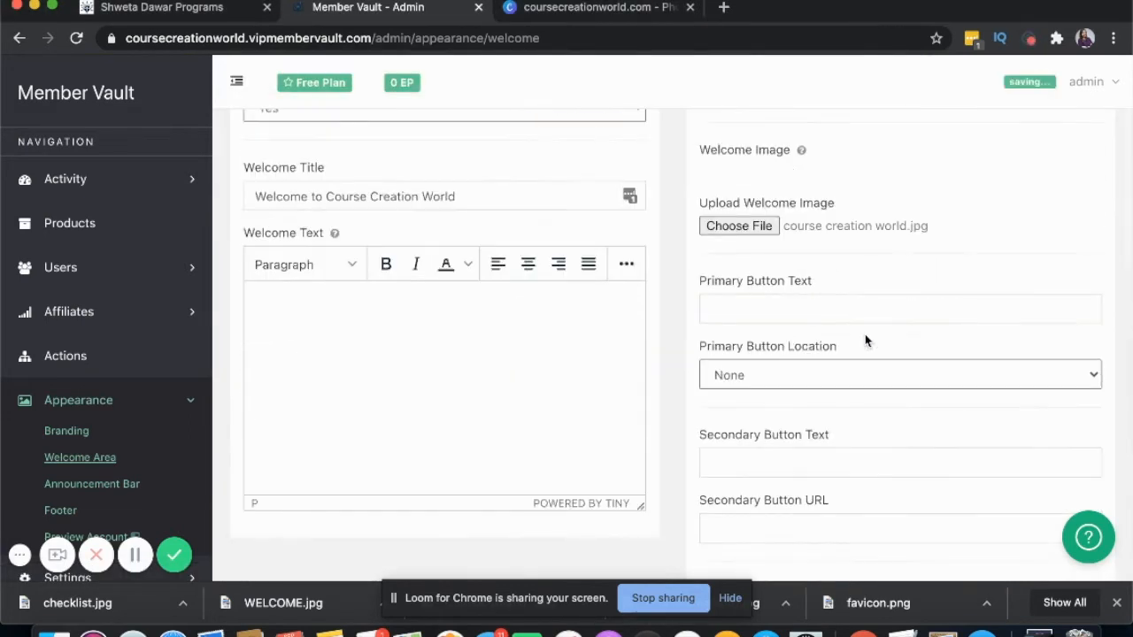
scroll(842, 310, "up", 1)
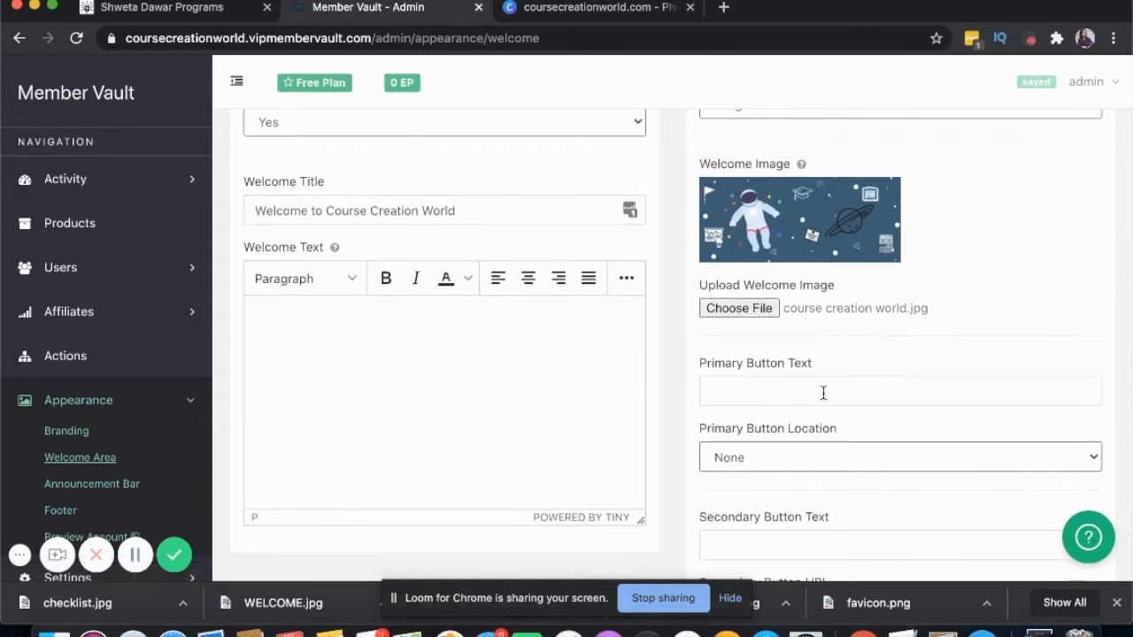
- Set the primary button's text to "Get The FREE Course Creation Kit" and its location to Subscriber Hub
left_click(822, 392)
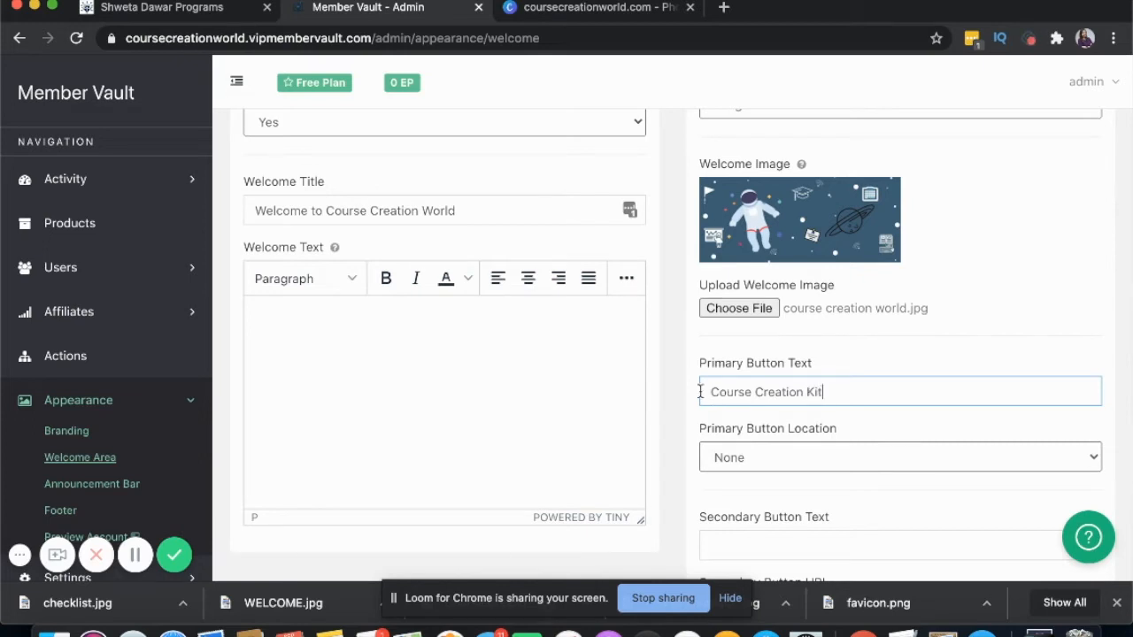
type("Get The")
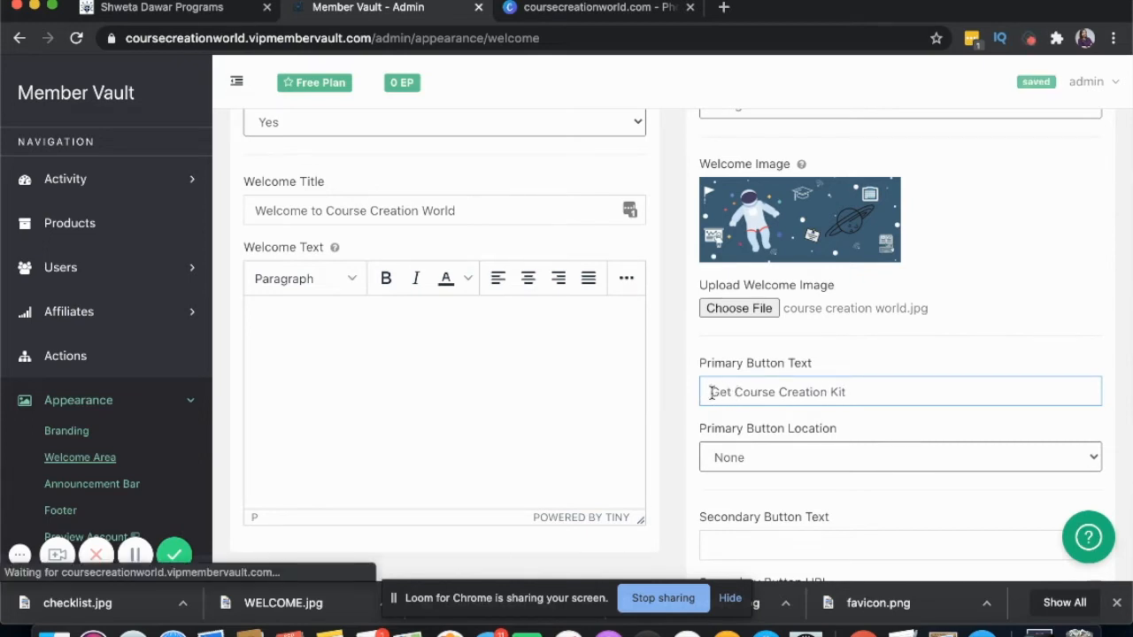
type(" F")
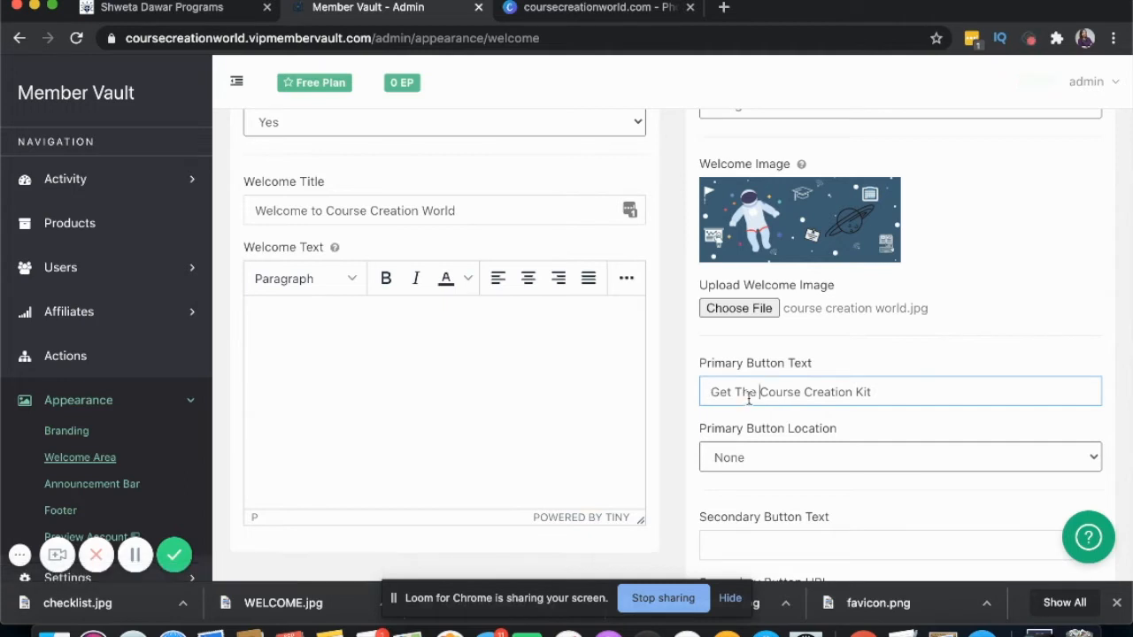
type("REE")
left_click(754, 458)
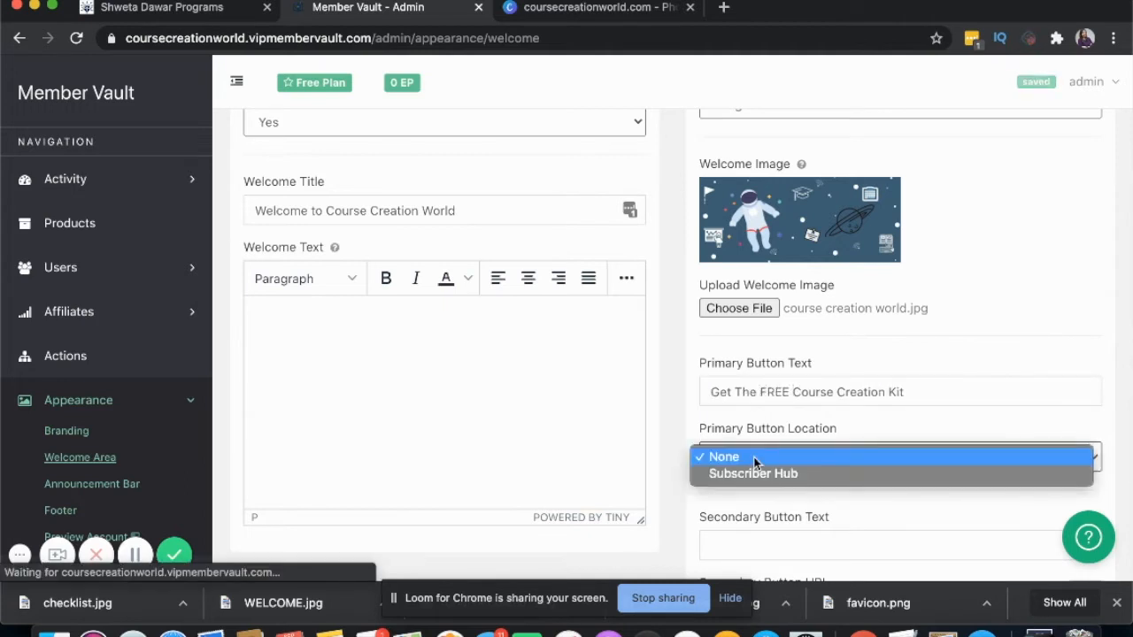
left_click(753, 475)
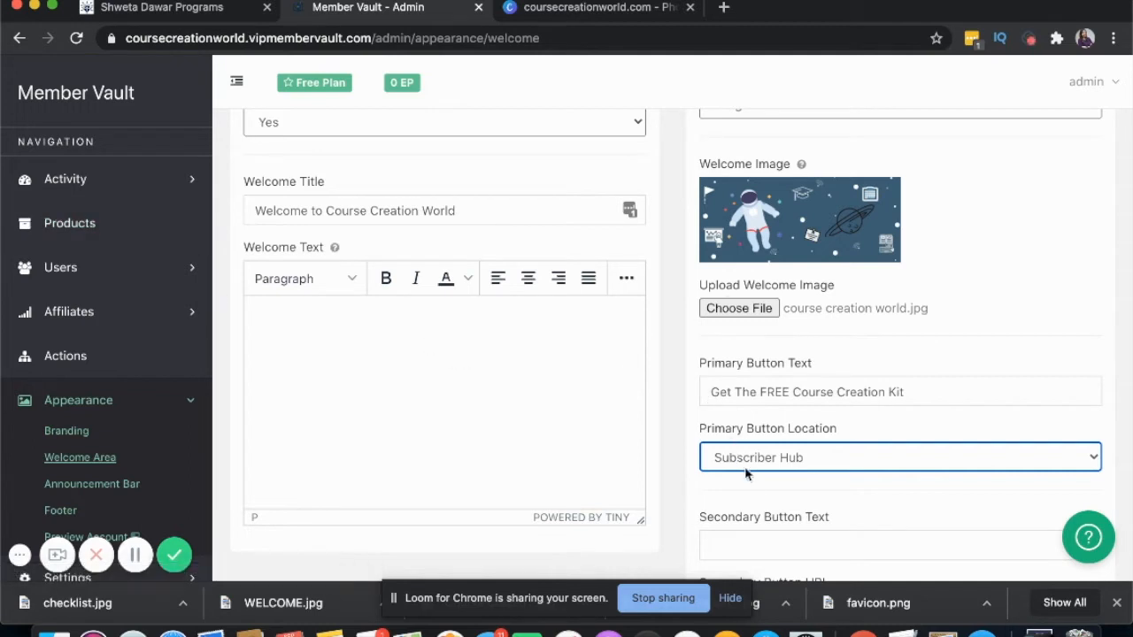
- Look up the slate-blue hex code in the Canva colour palette and set the welcome area's button background to #3C5B74
scroll(749, 483, "down", 2)
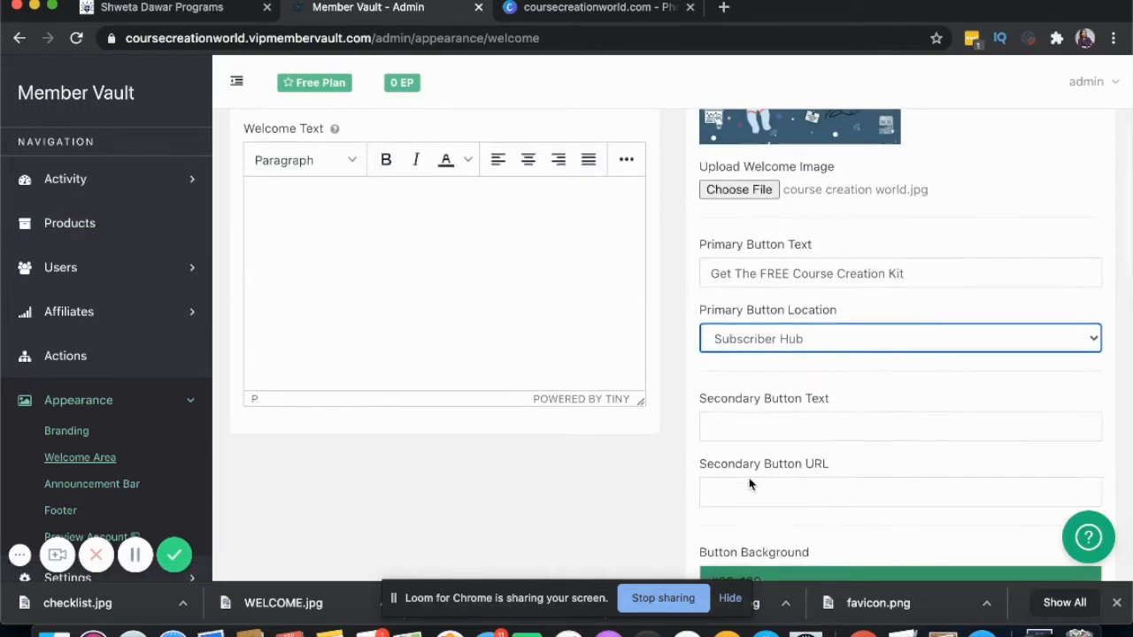
scroll(779, 340, "down", 3)
left_click(777, 316)
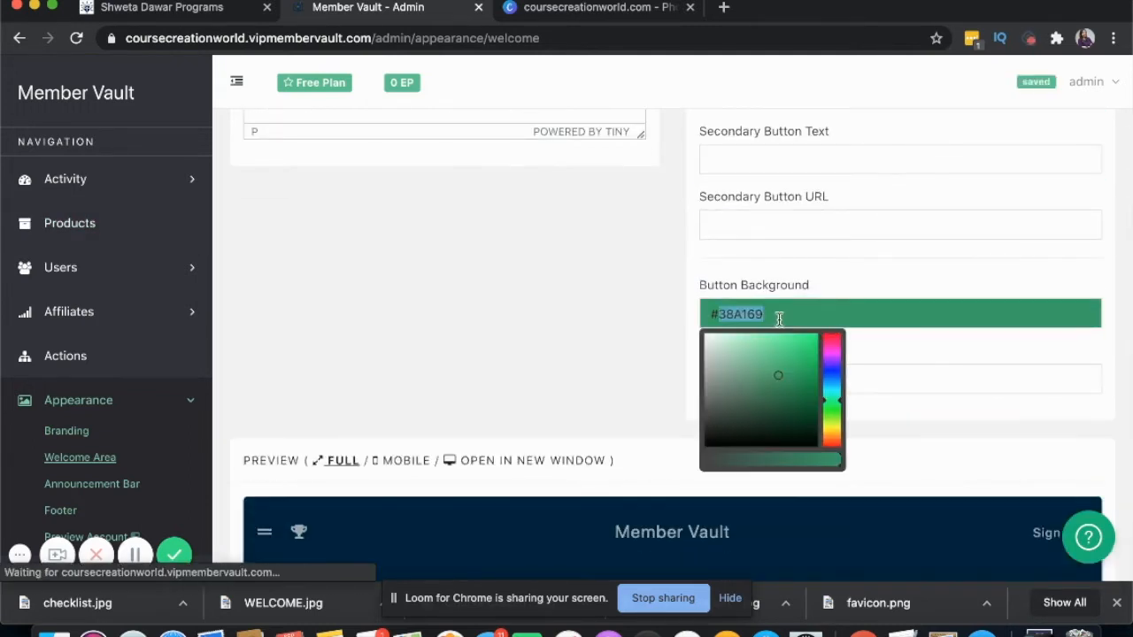
left_click(596, 16)
left_click(368, 11)
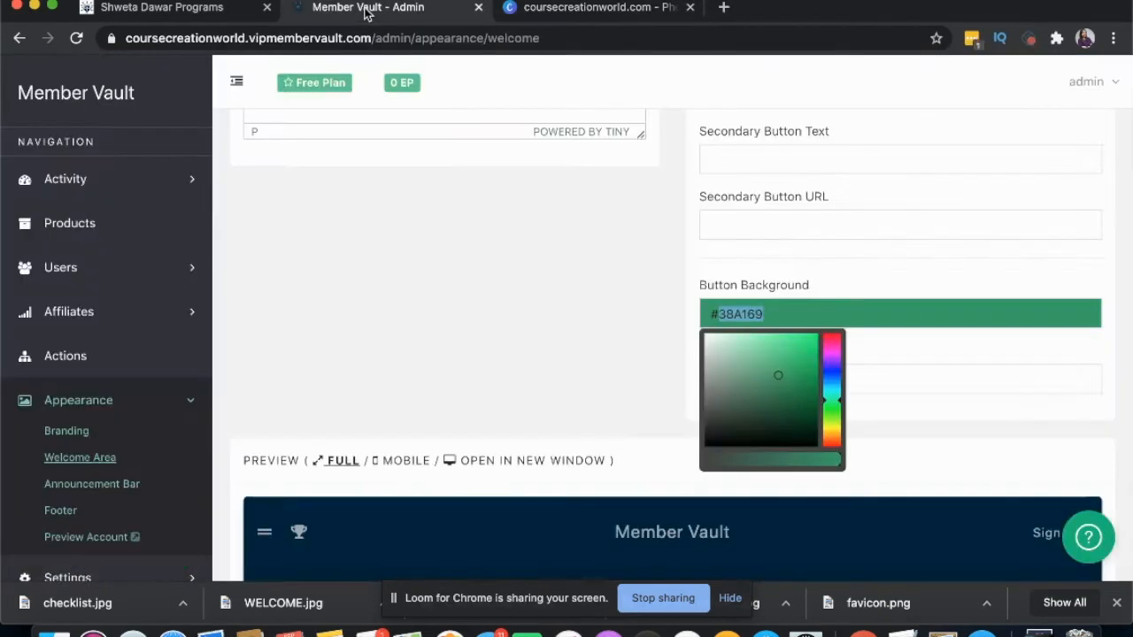
type("3c5")
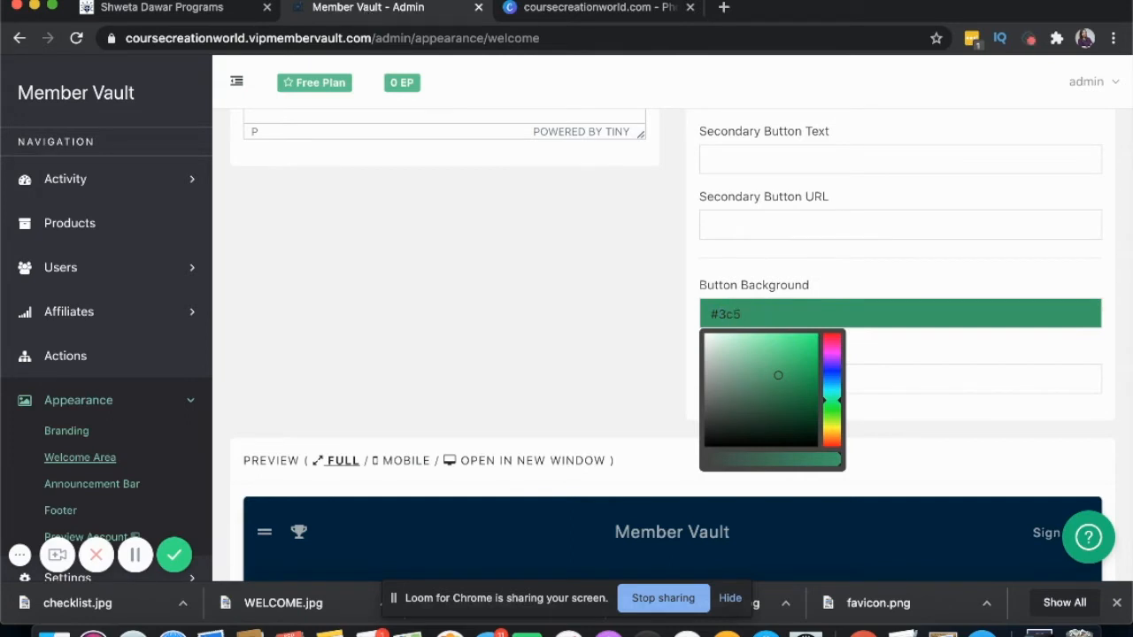
left_click(558, 17)
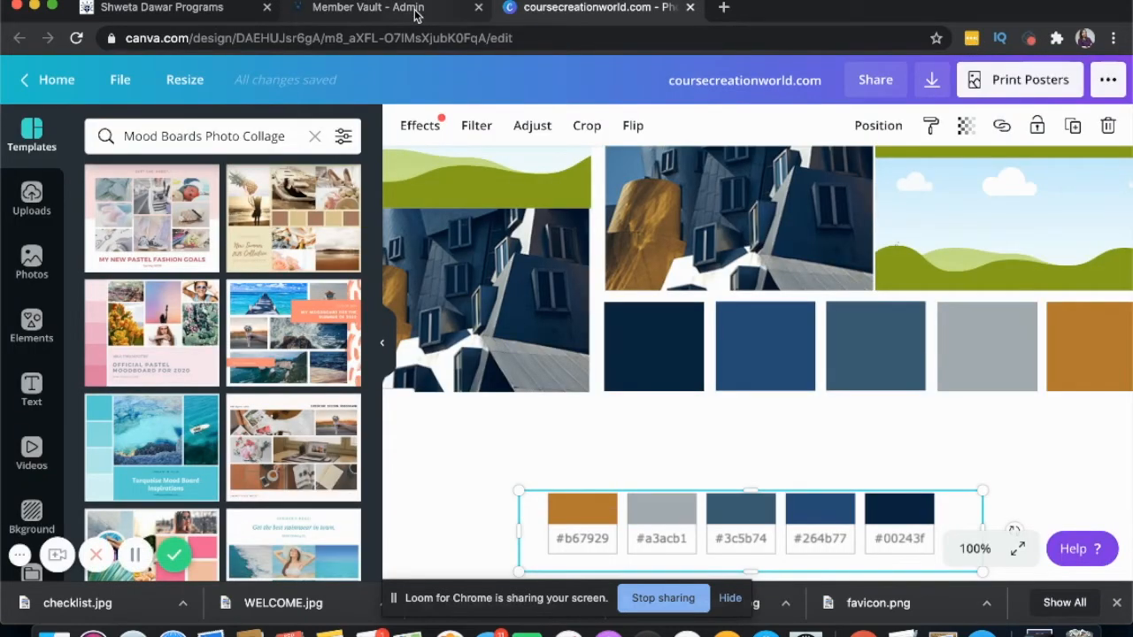
left_click(416, 13)
type("3CC55b74")
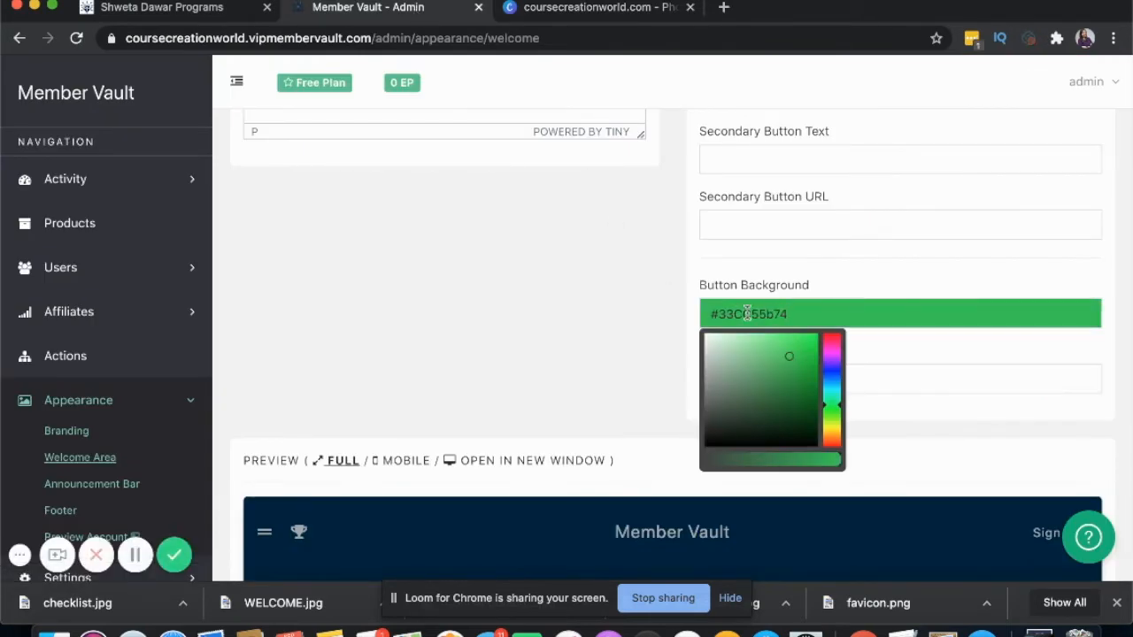
key("BackSpace")
key("BackSpace")
key("BackSpace")
key("BackSpace")
key("BackSpace")
key("BackSpace")
key("BackSpace")
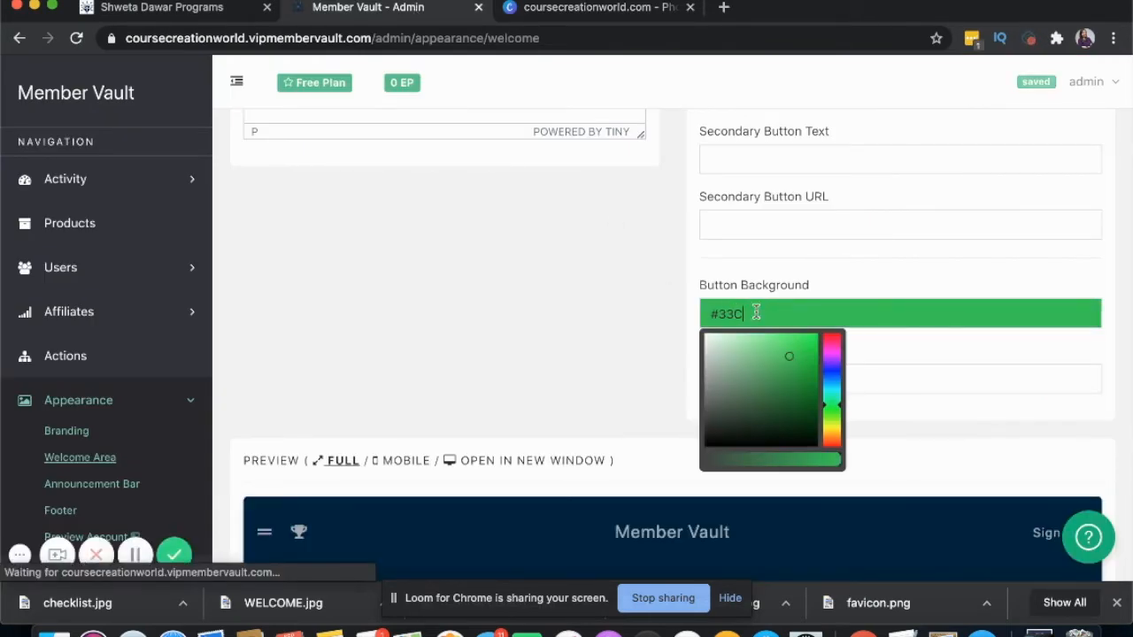
key("BackSpace")
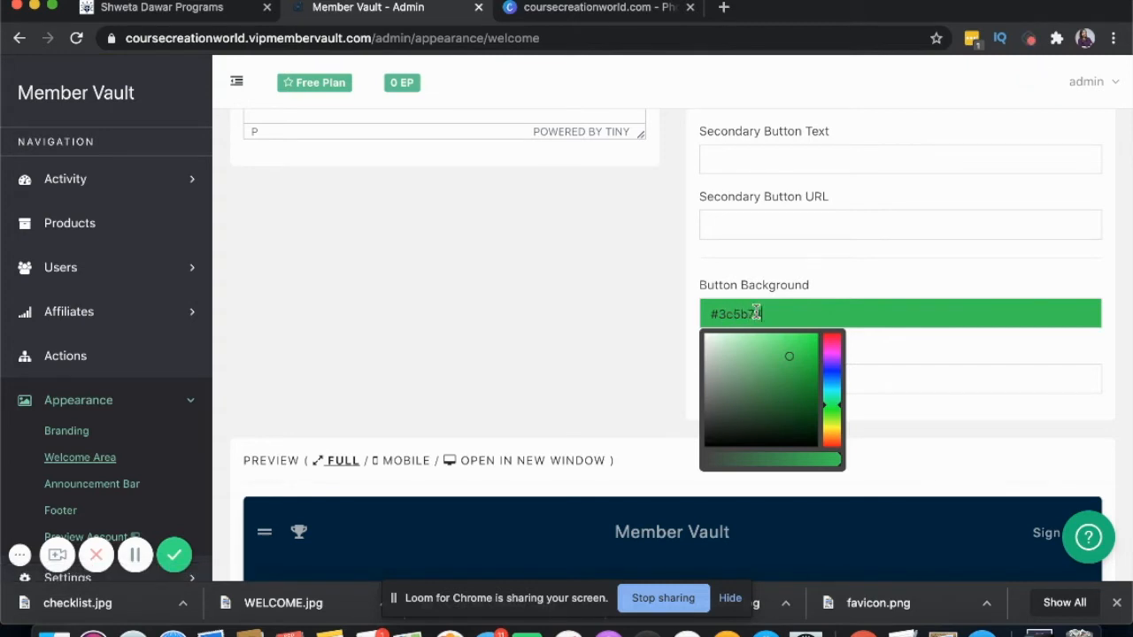
type("c5b74")
left_click(827, 271)
- Check the welcome area's title, image and button in the embedded preview and in the full-page site preview
scroll(635, 343, "down", 3)
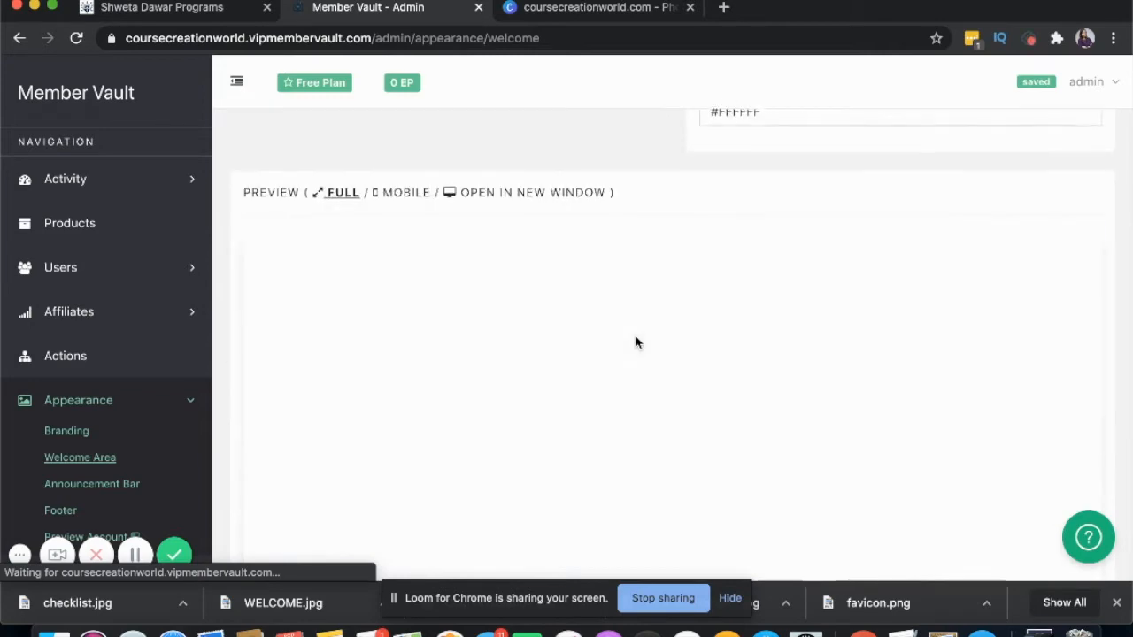
scroll(635, 342, "down", 6)
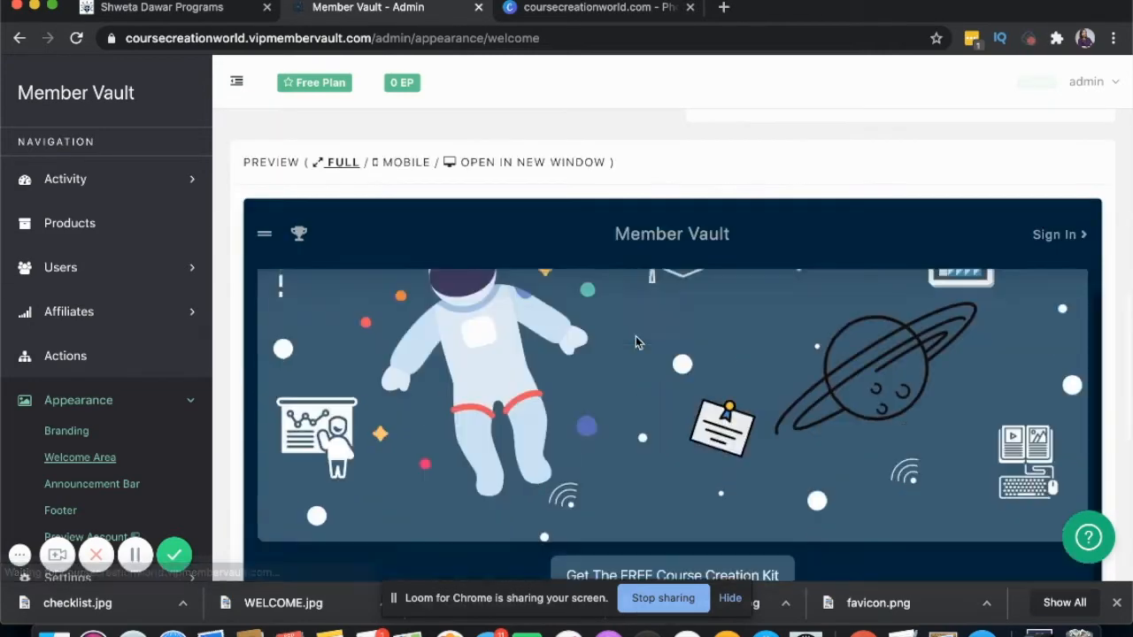
scroll(635, 342, "up", 3)
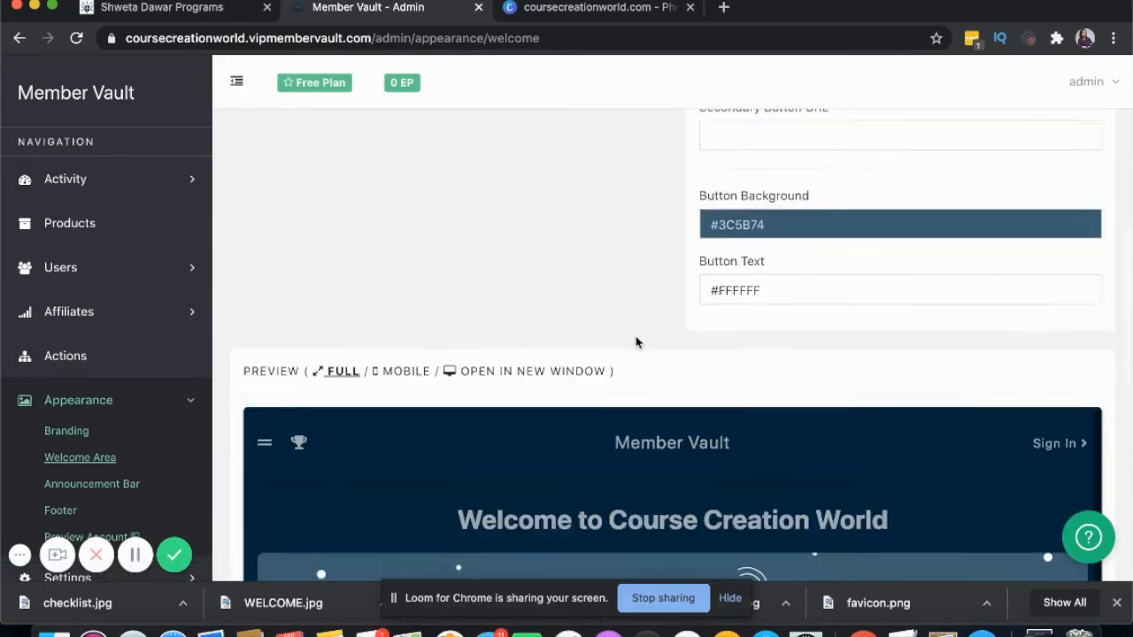
scroll(635, 343, "up", 5)
scroll(359, 320, "up", 2)
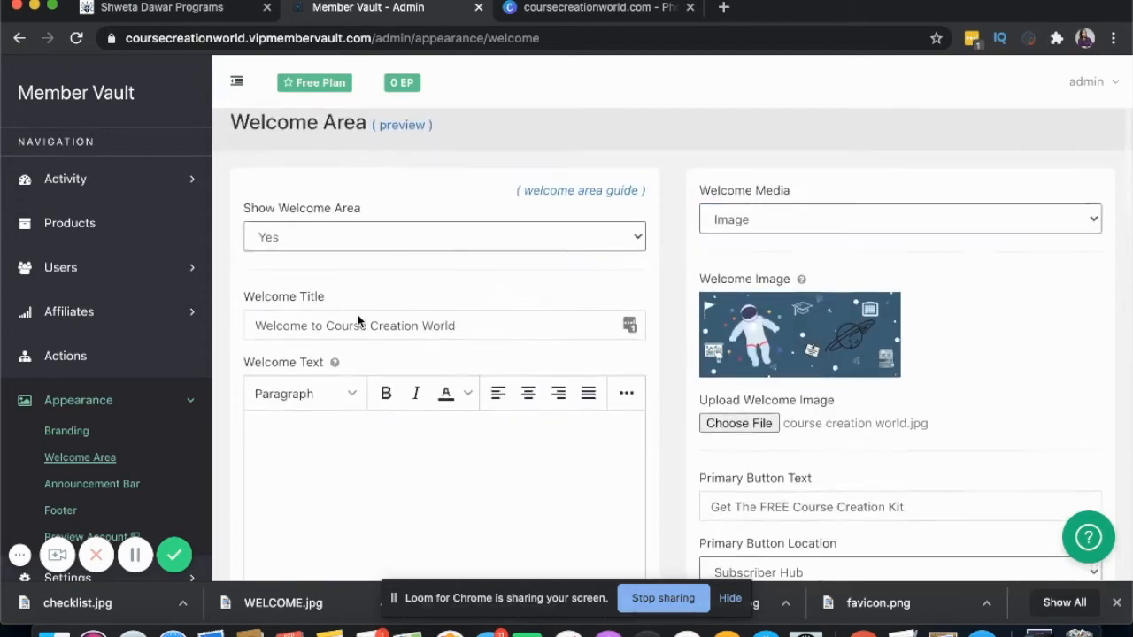
left_click(398, 147)
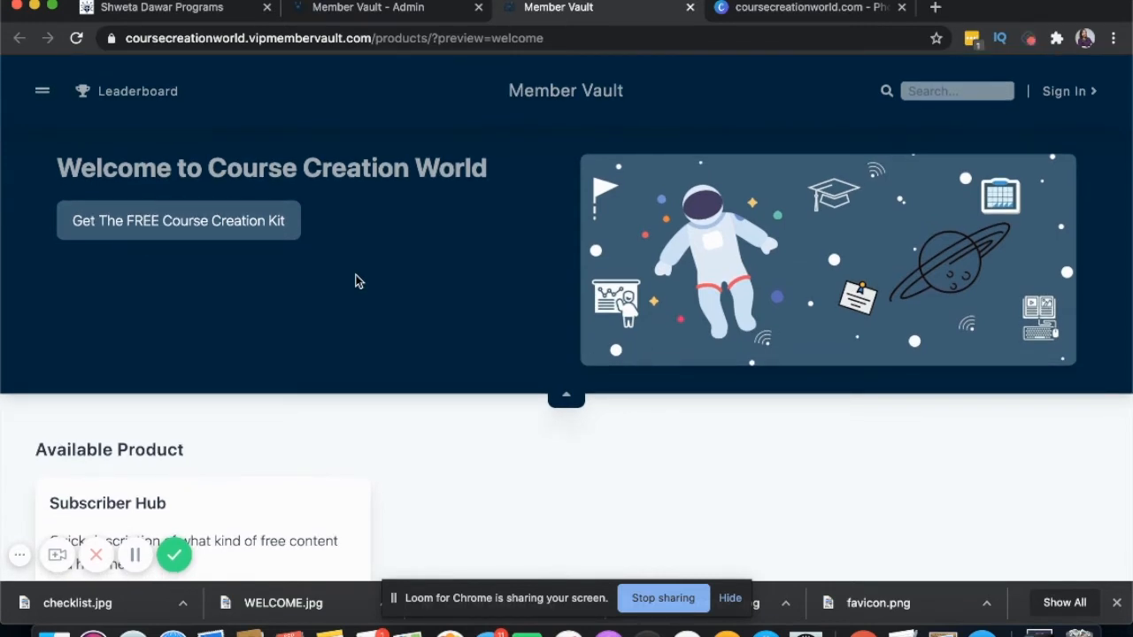
left_click(690, 7)
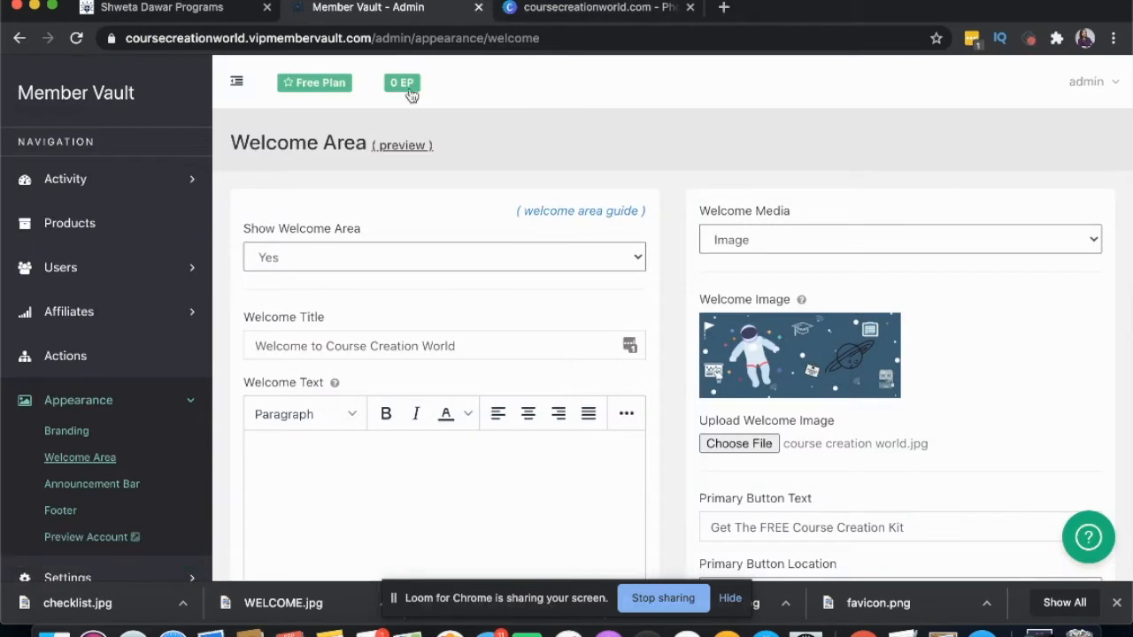
- Enter the welcome text "You will find resources to get started with, launch and sell your online courses."
scroll(300, 390, "down", 2)
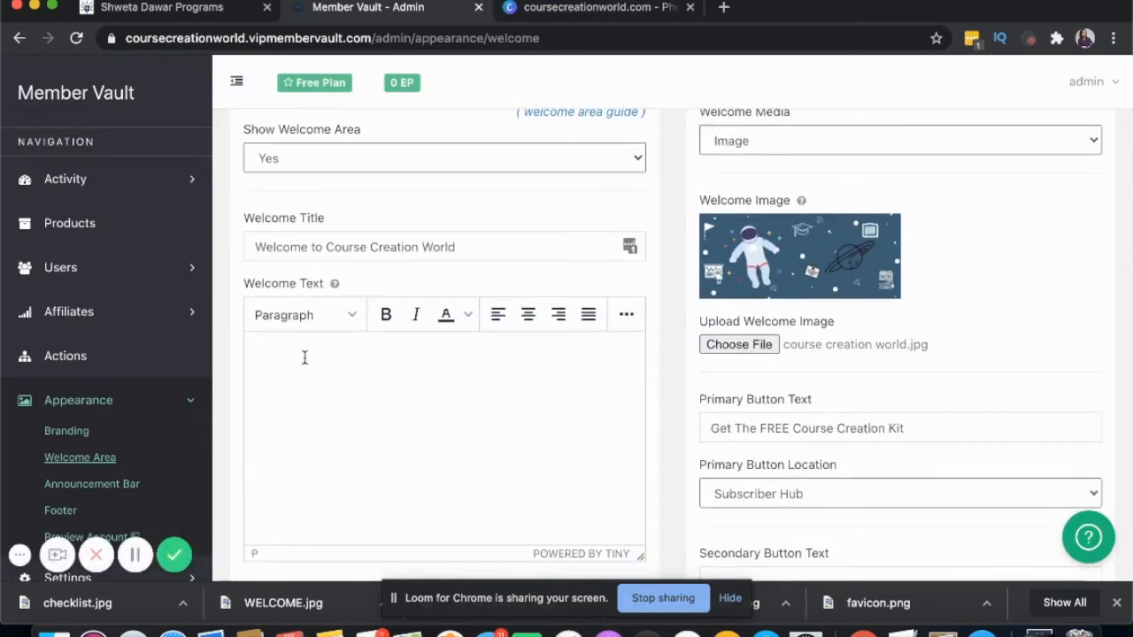
type("You will find resou")
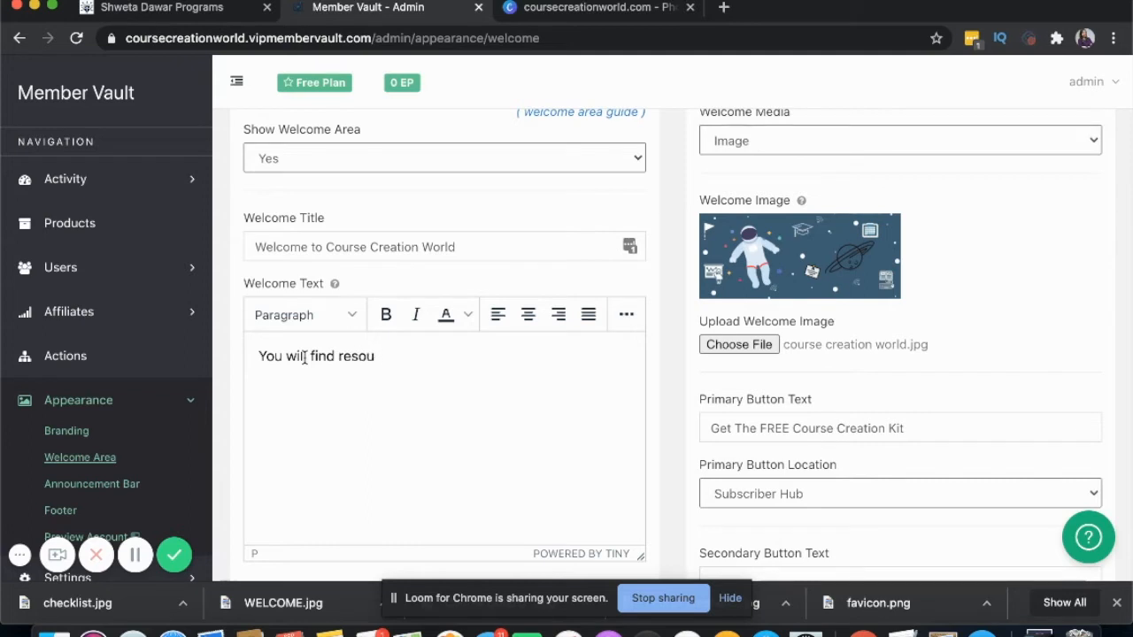
type("rnces to")
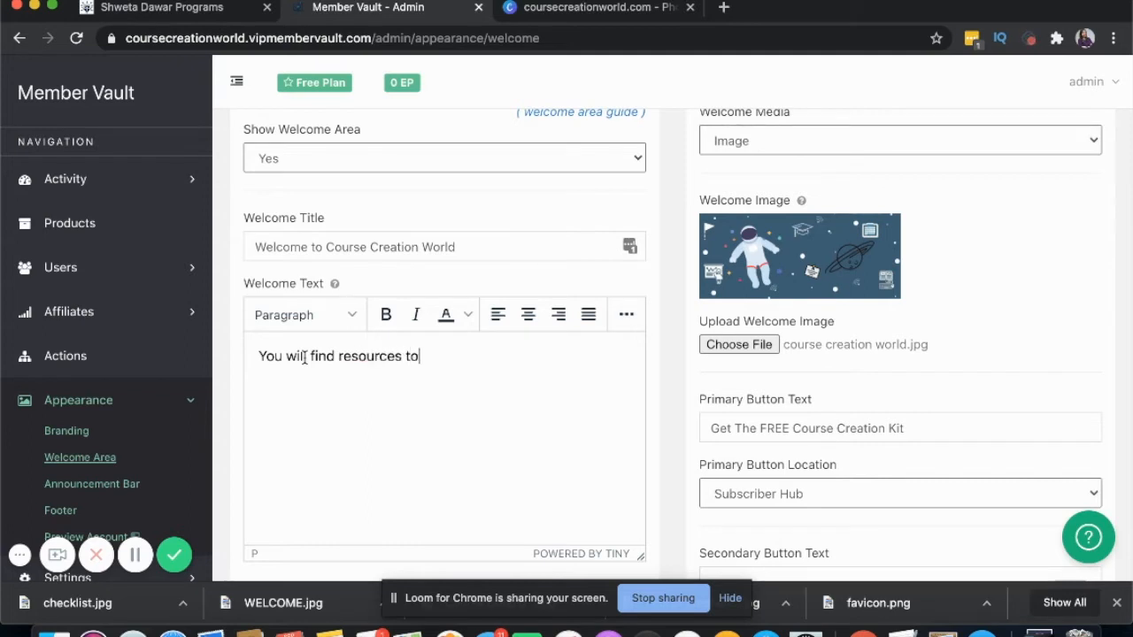
type(" get started")
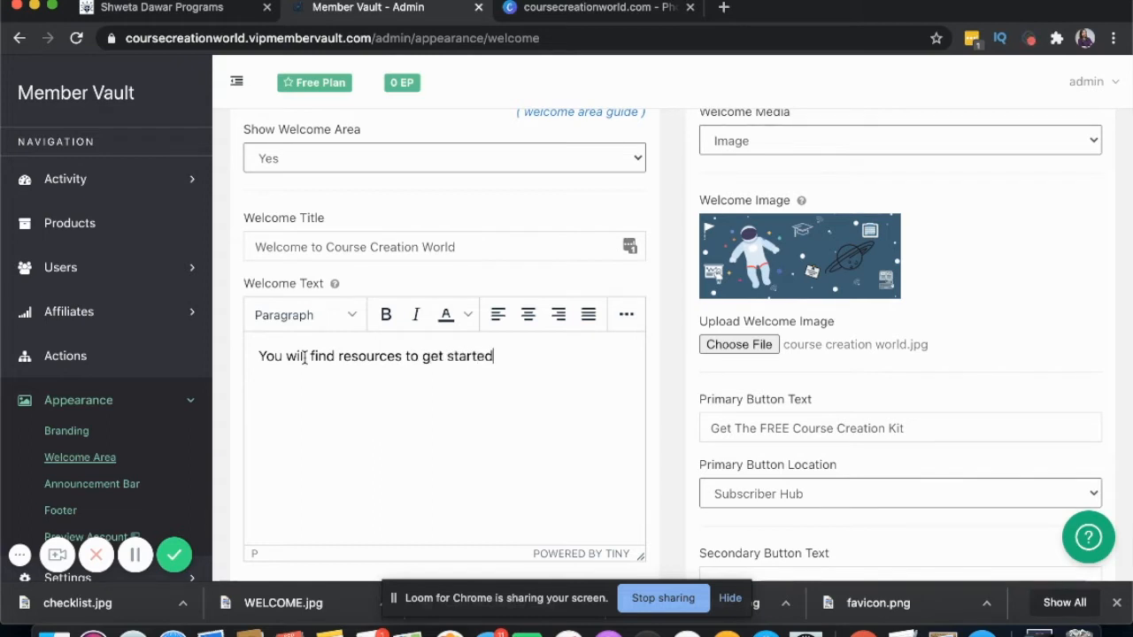
type(" with and launch")
key("BackSpace")
key("BackSpace")
key("BackSpace")
key("BackSpace")
type("aunch and sell your ")
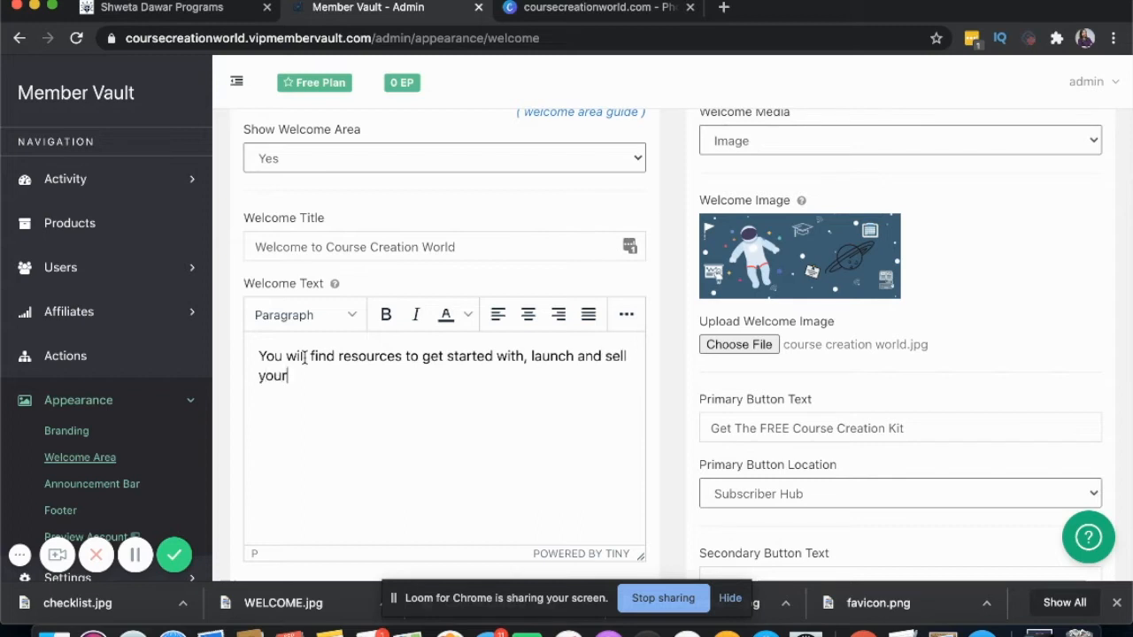
type("online courses.")
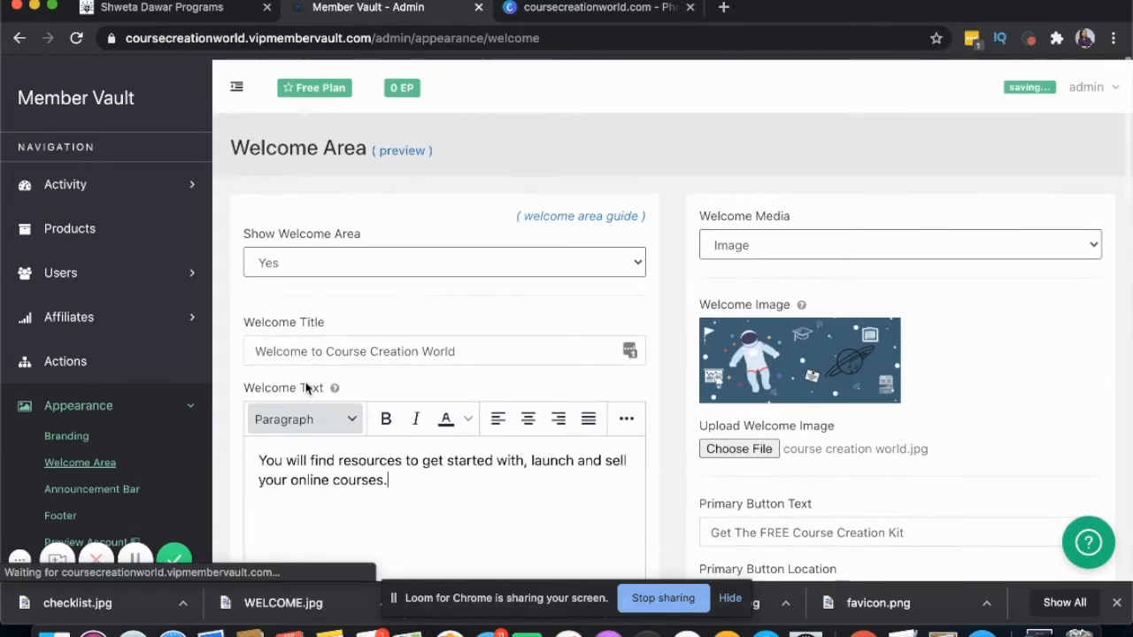
- Add a second welcome text paragraph, "Let's share your expertise with the world.", and check it in the embedded preview
key("Return")
type("Let's share your exper")
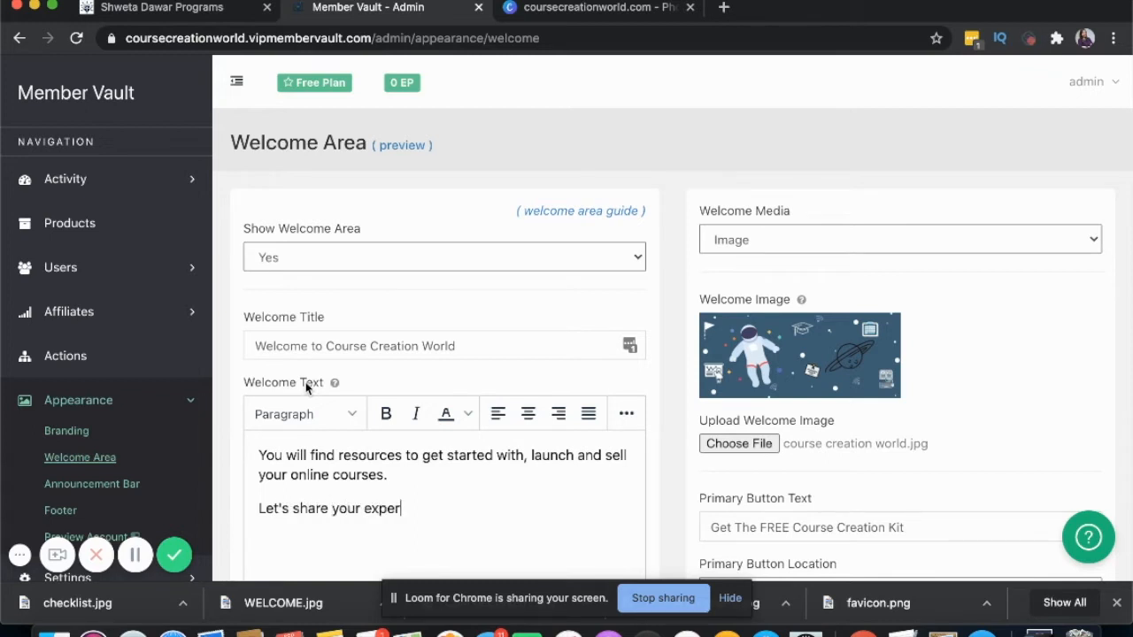
type("tise with the")
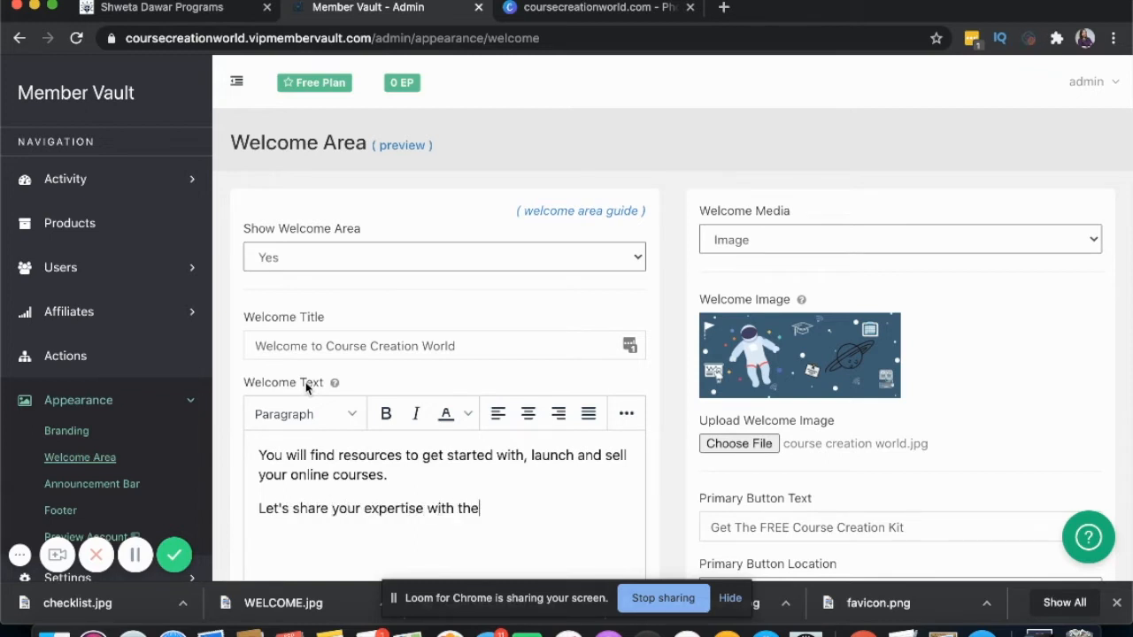
type(" world.")
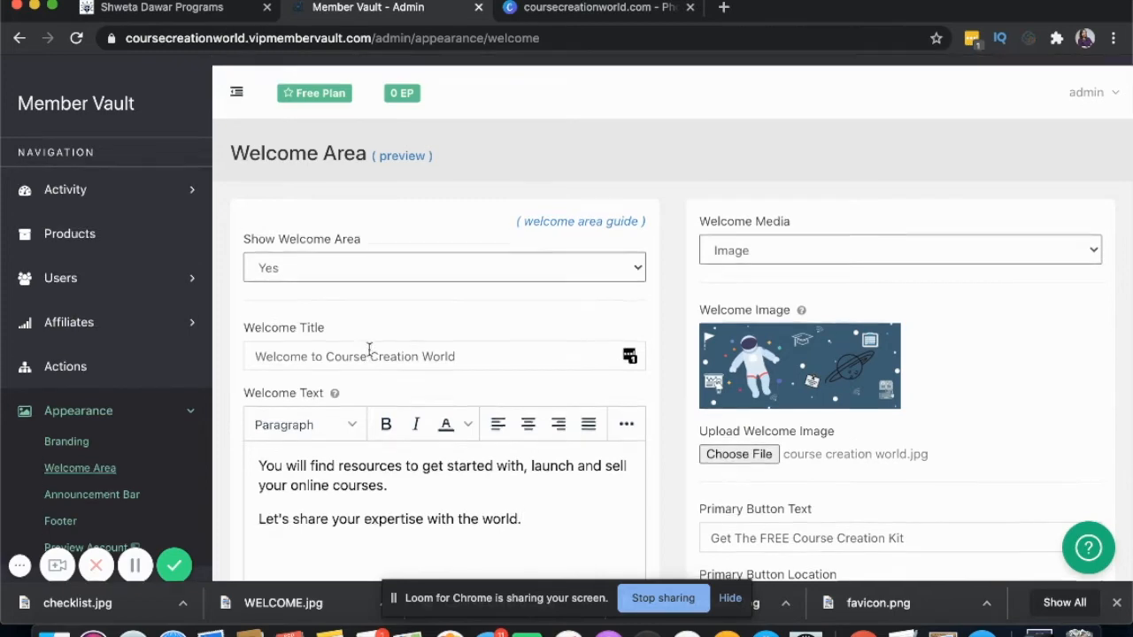
scroll(369, 349, "down", 10)
scroll(551, 404, "up", 10)
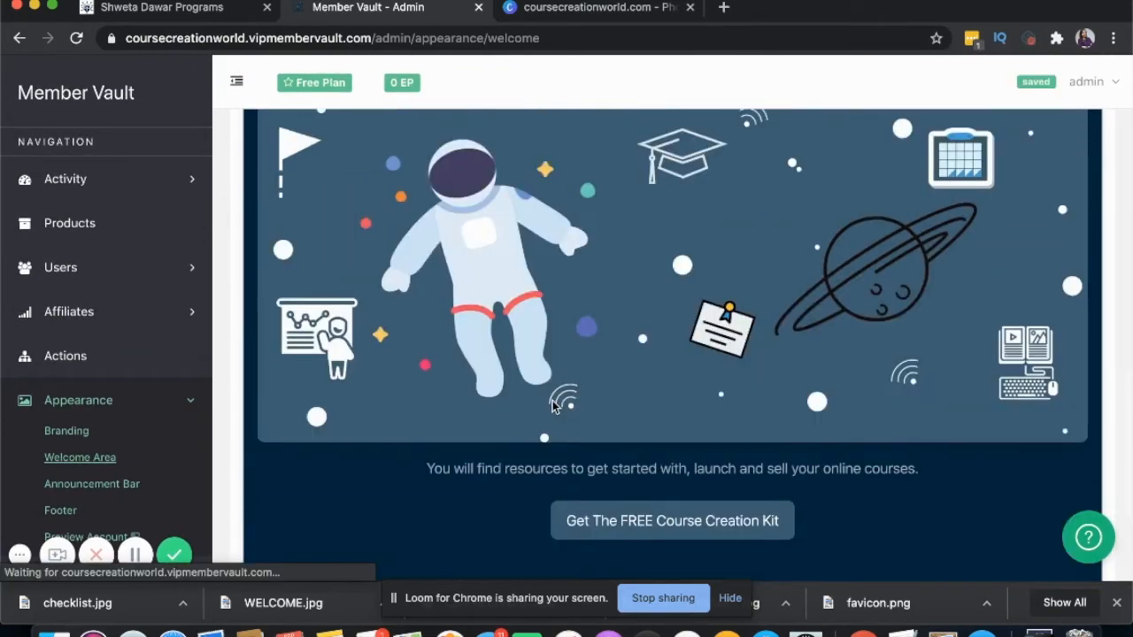
- Open the full-page welcome area preview and test where the "Get The FREE Course Creation Kit" button leads
left_click(401, 144)
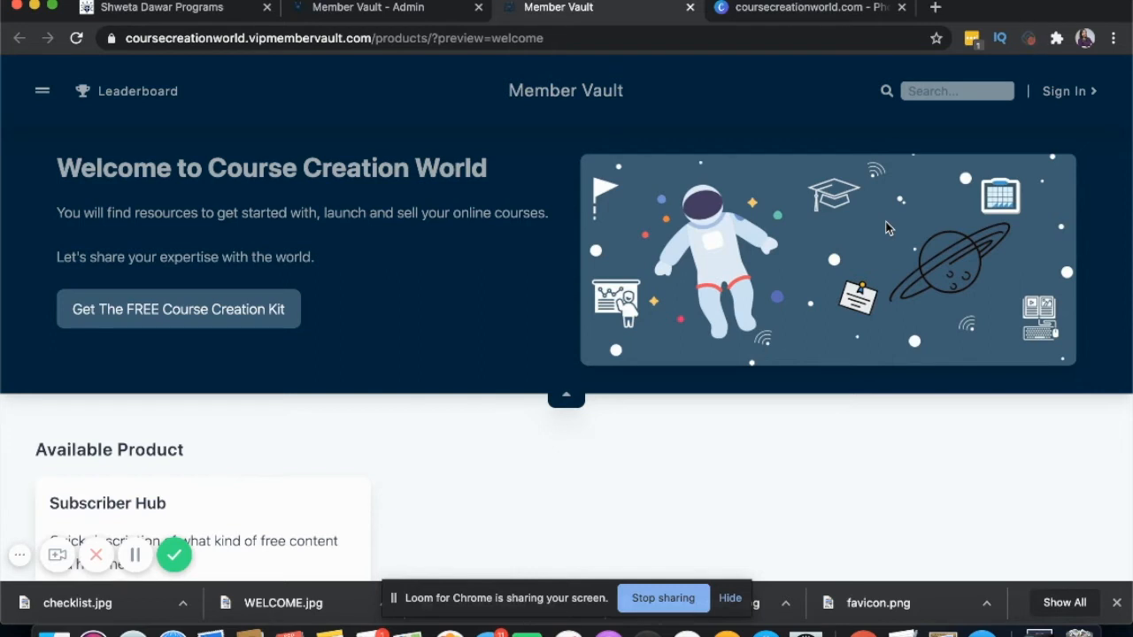
left_click(246, 321)
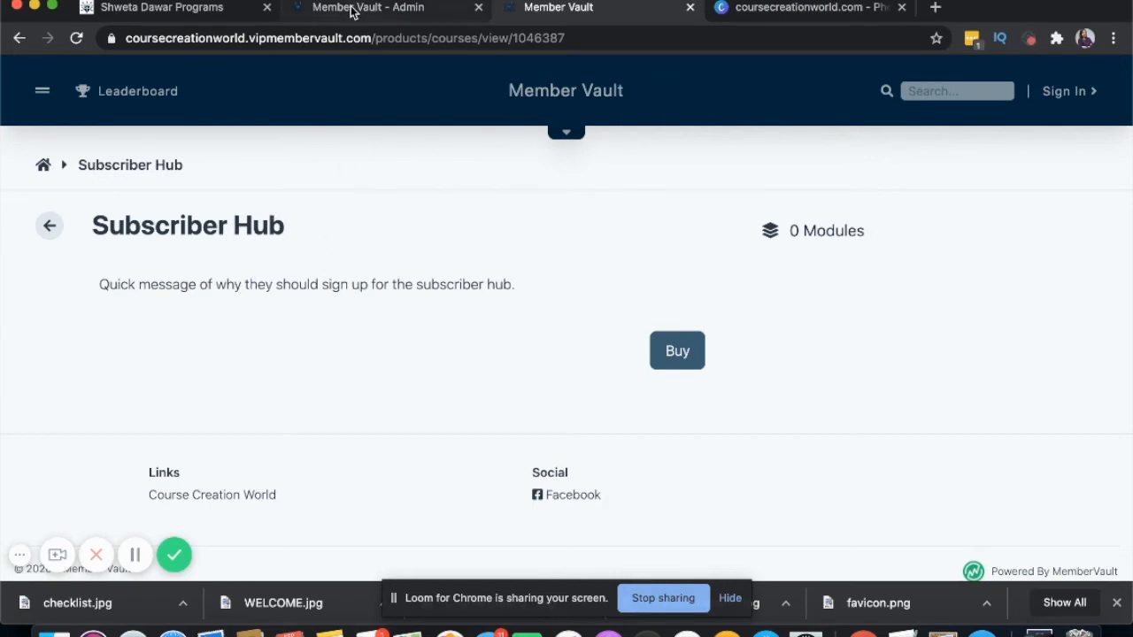
left_click(691, 7)
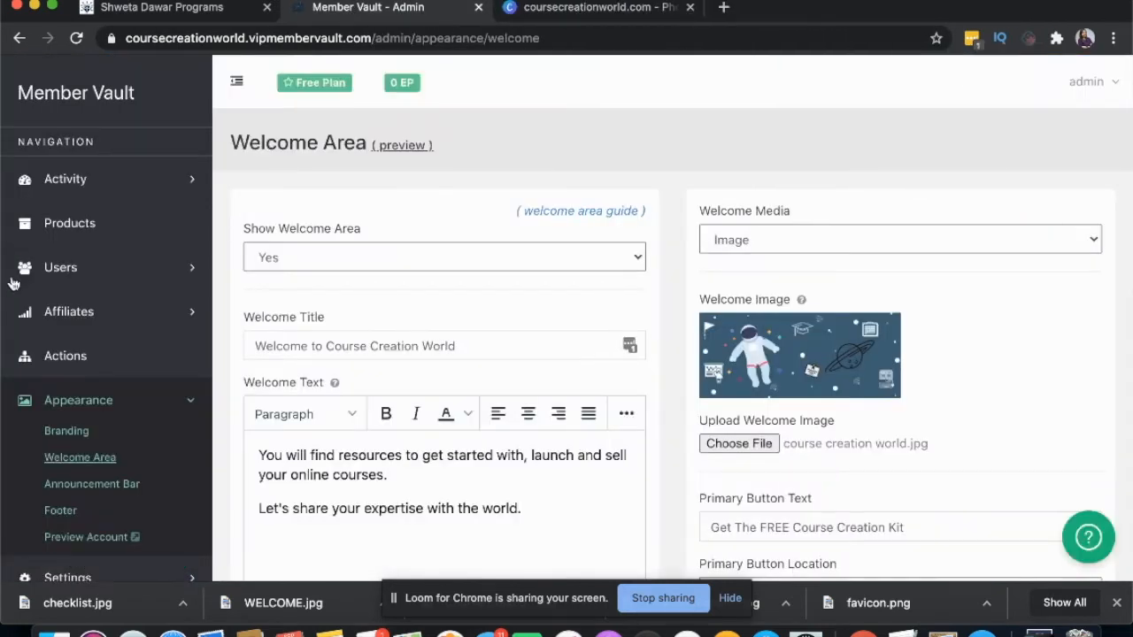
- Review the welcome area in the embedded preview, and in the full-page preview together with the Subscriber Hub product card
scroll(618, 345, "down", 1)
scroll(618, 345, "down", 10)
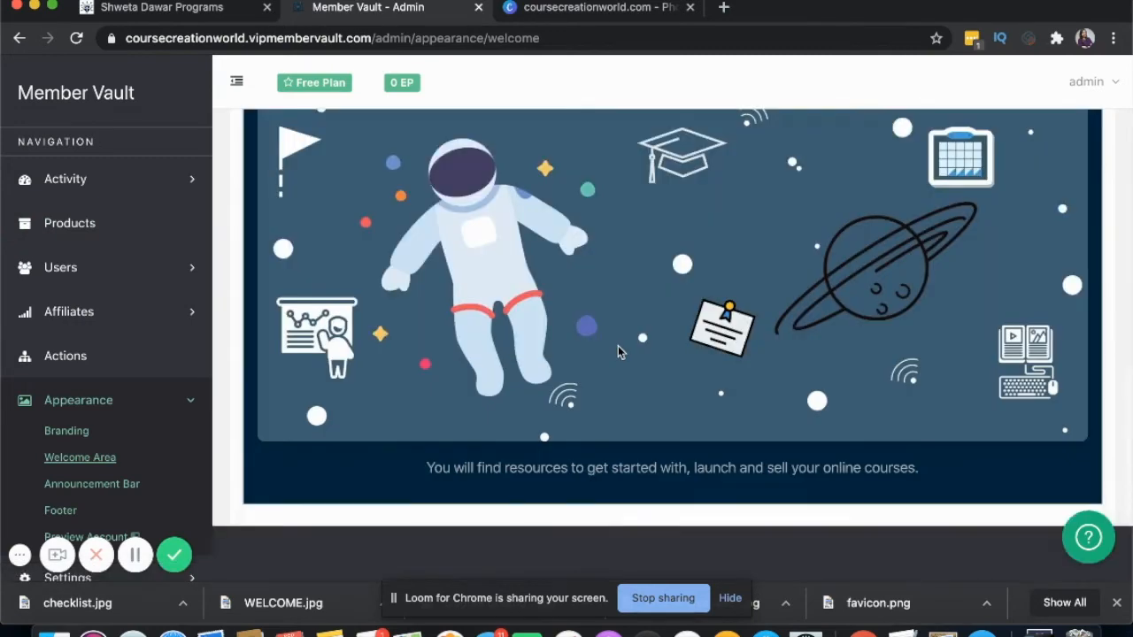
scroll(618, 345, "up", 9)
scroll(619, 351, "up", 3)
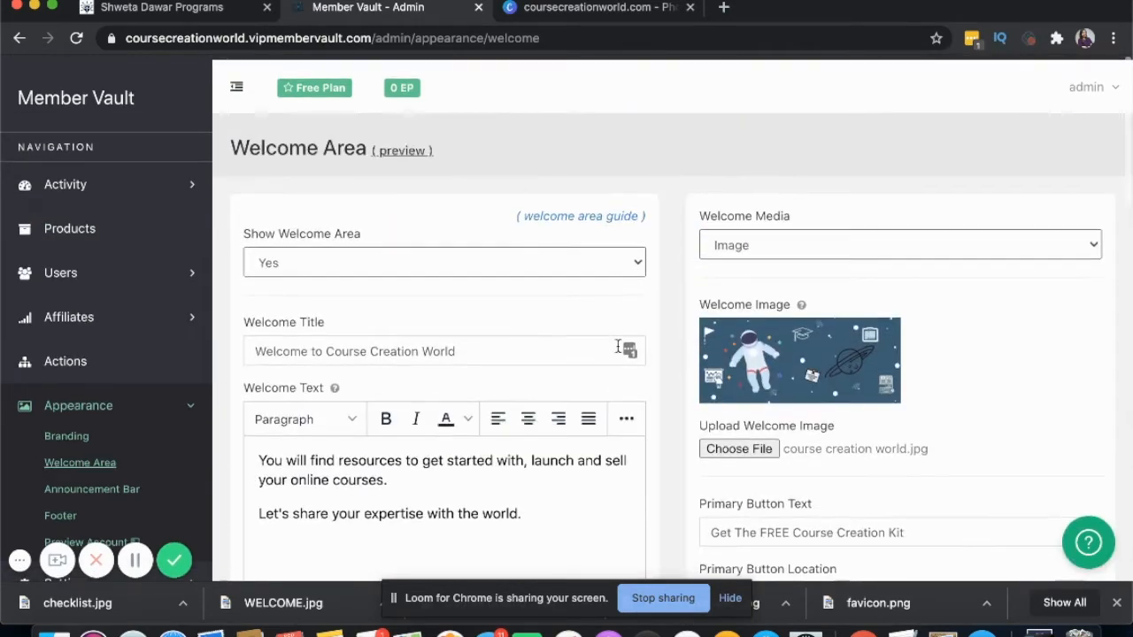
left_click(399, 147)
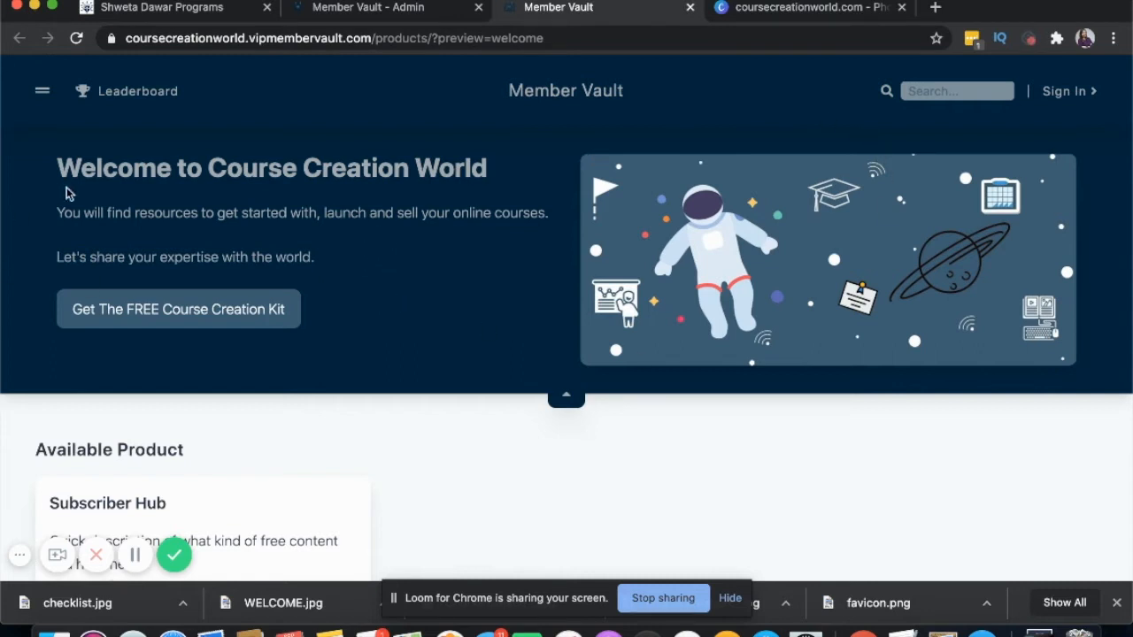
scroll(700, 301, "down", 3)
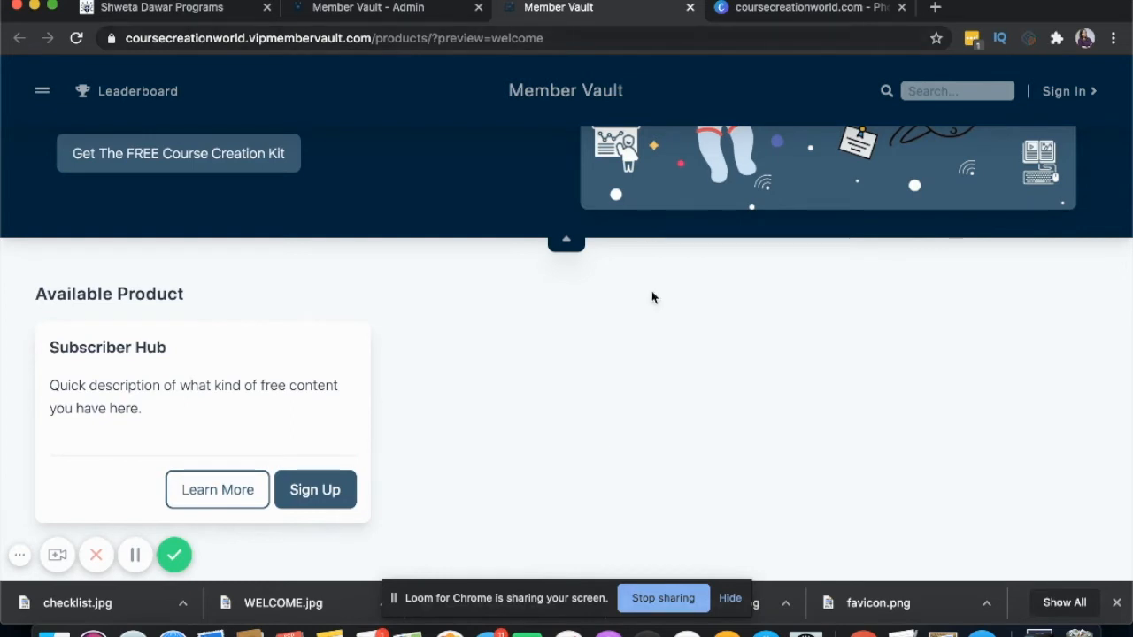
left_click(690, 7)
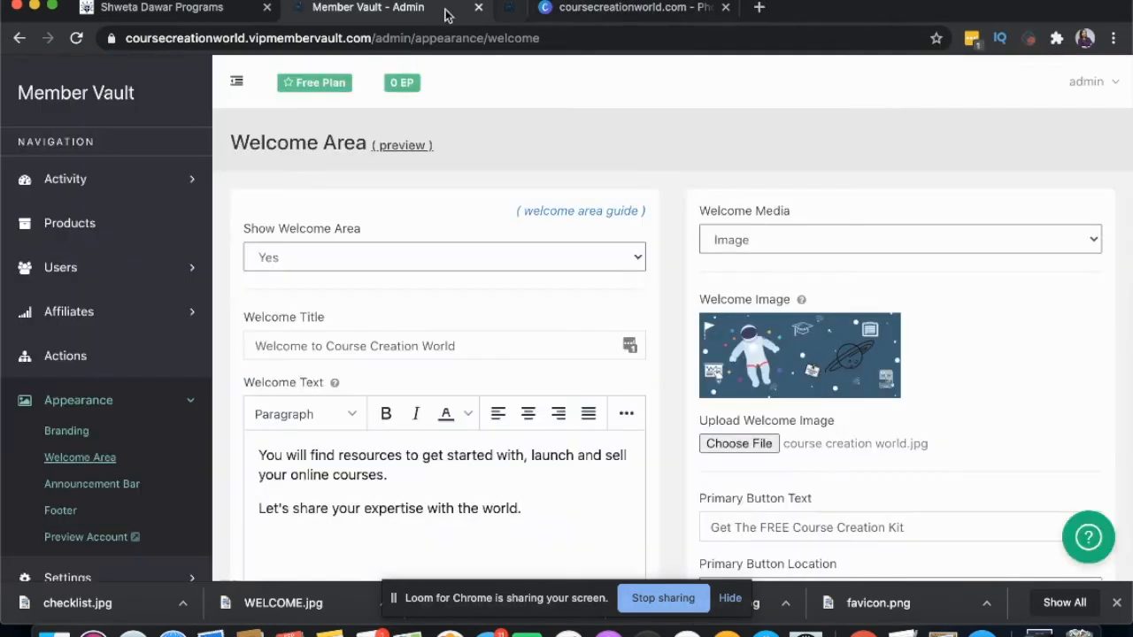
- Open the announcement bar's appearance settings and set Show Announcement Bar to Yes
left_click(69, 487)
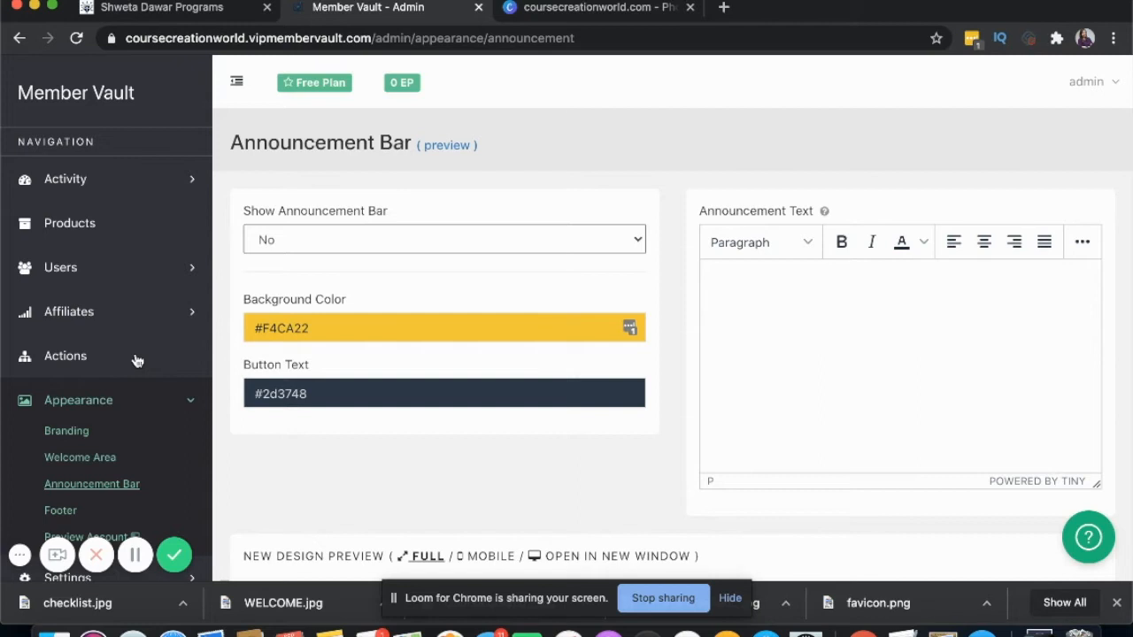
left_click(322, 239)
left_click(322, 240)
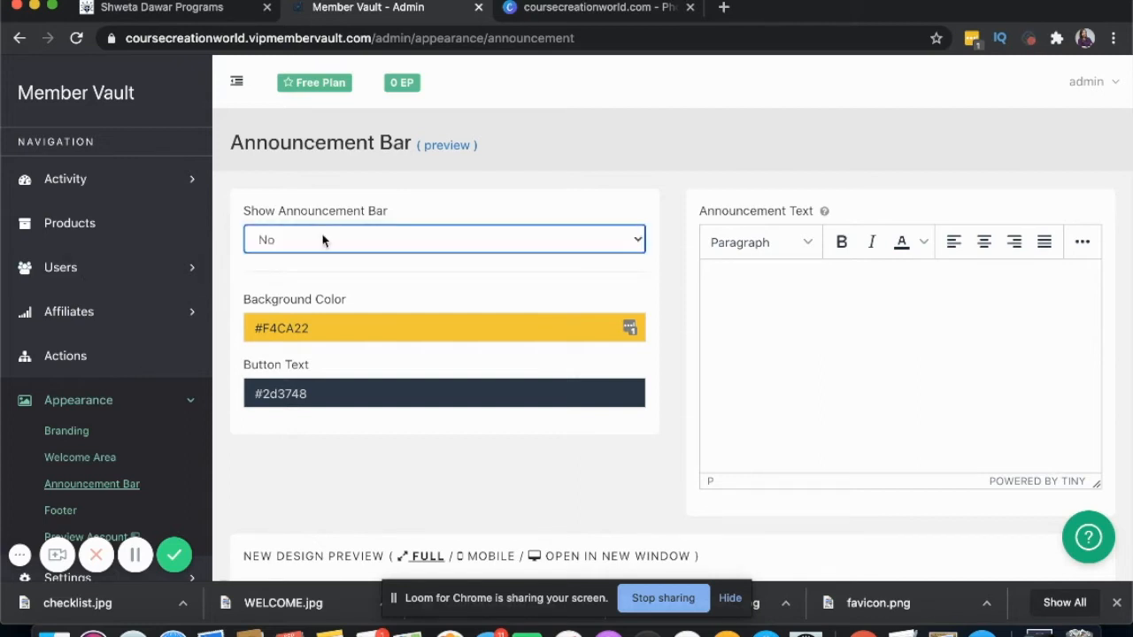
left_click(322, 239)
left_click(319, 256)
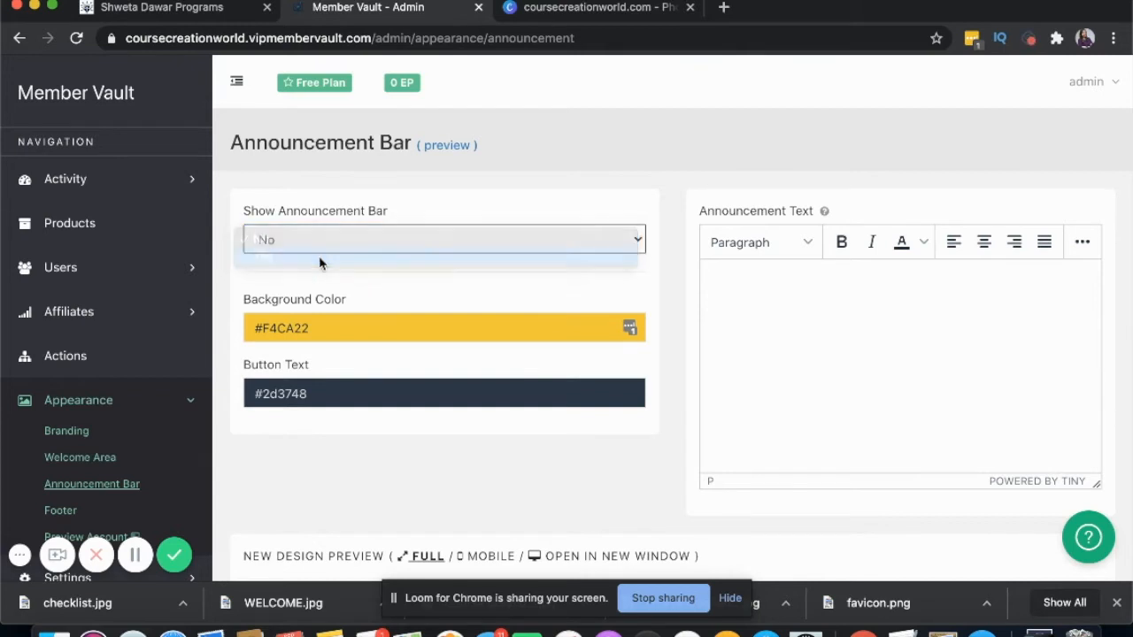
double_click(377, 327)
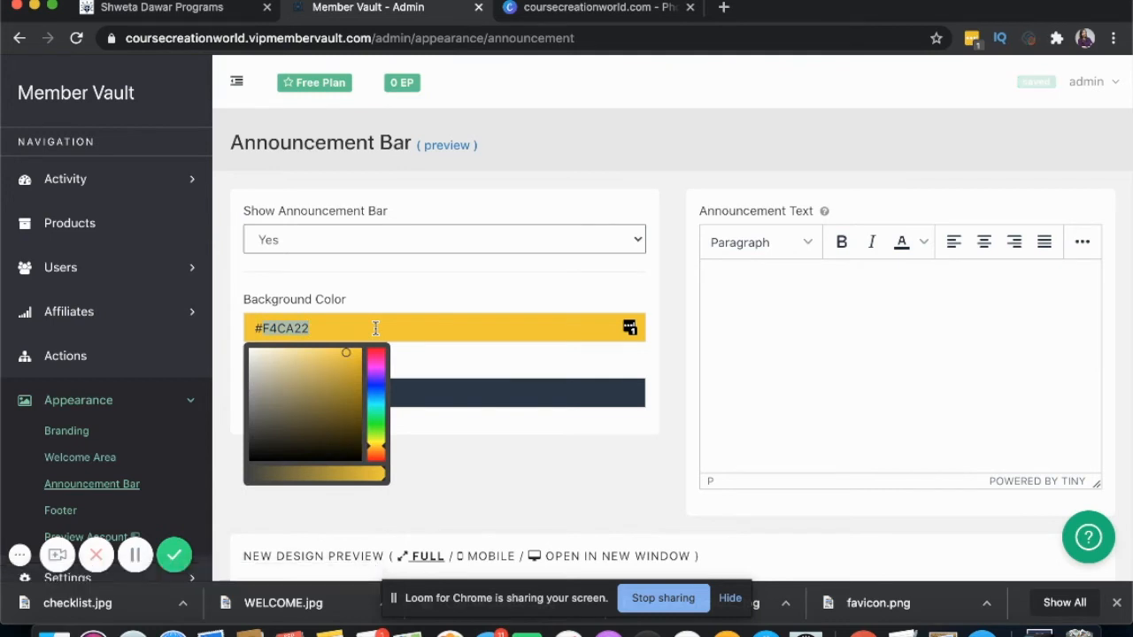
type("3")
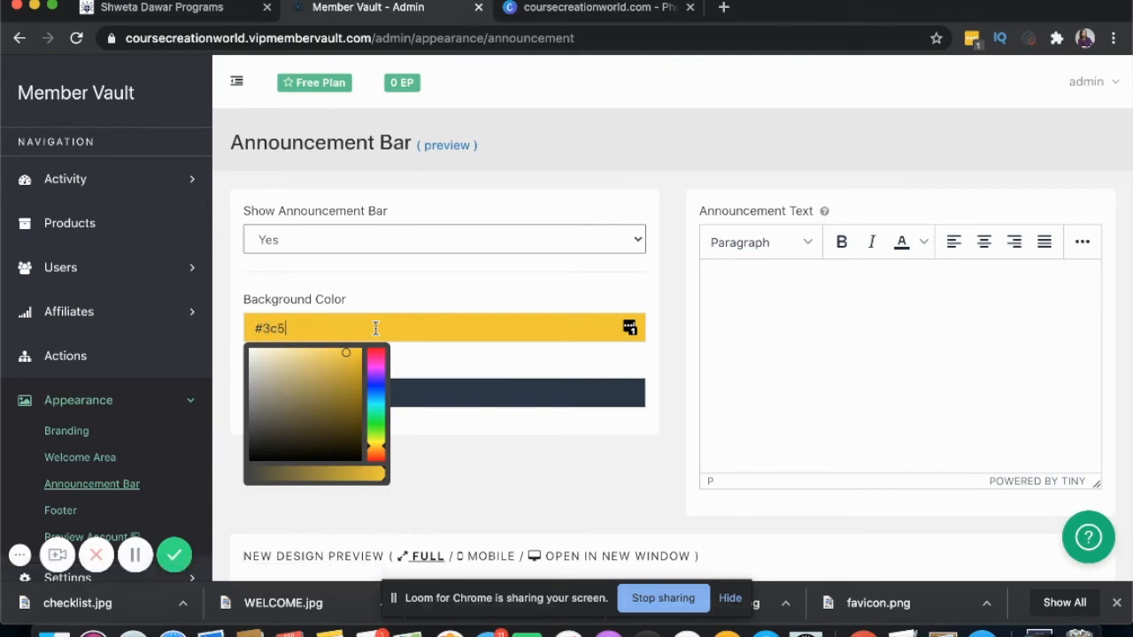
left_click(563, 12)
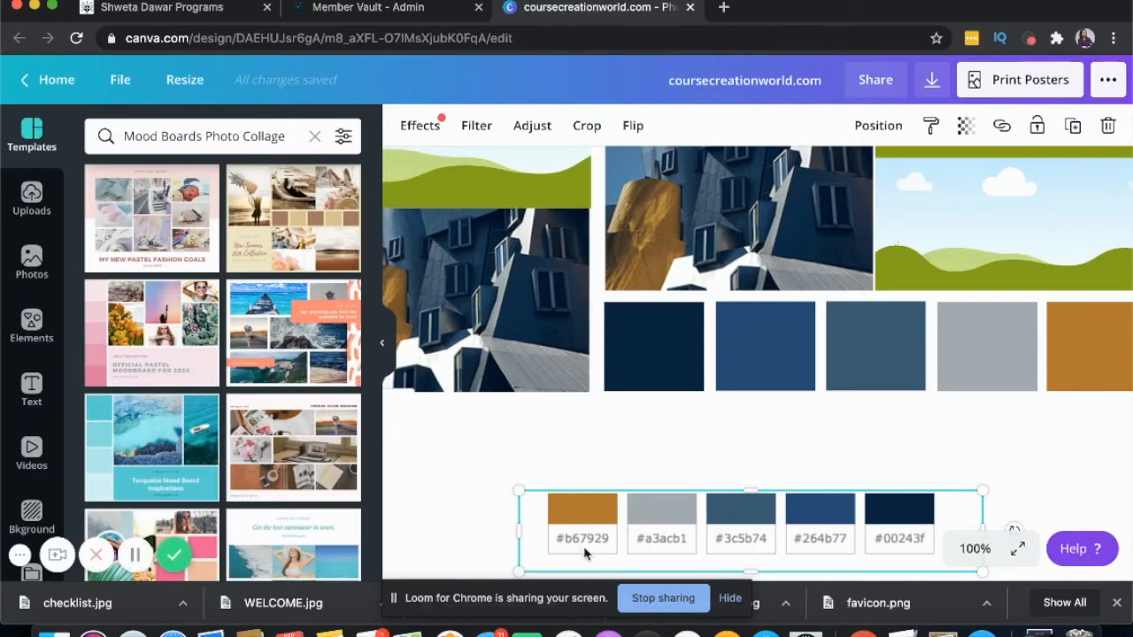
left_click(416, 8)
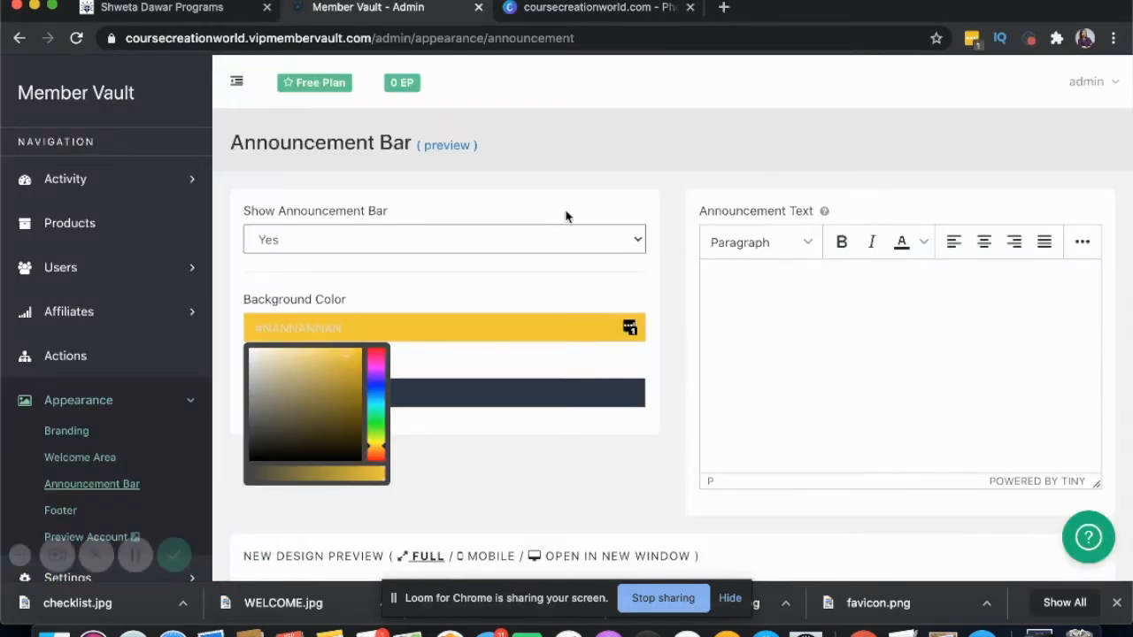
- Look up the ochre hex code in the Canva colour palette and set the announcement bar's background color to #B67929
left_click(602, 12)
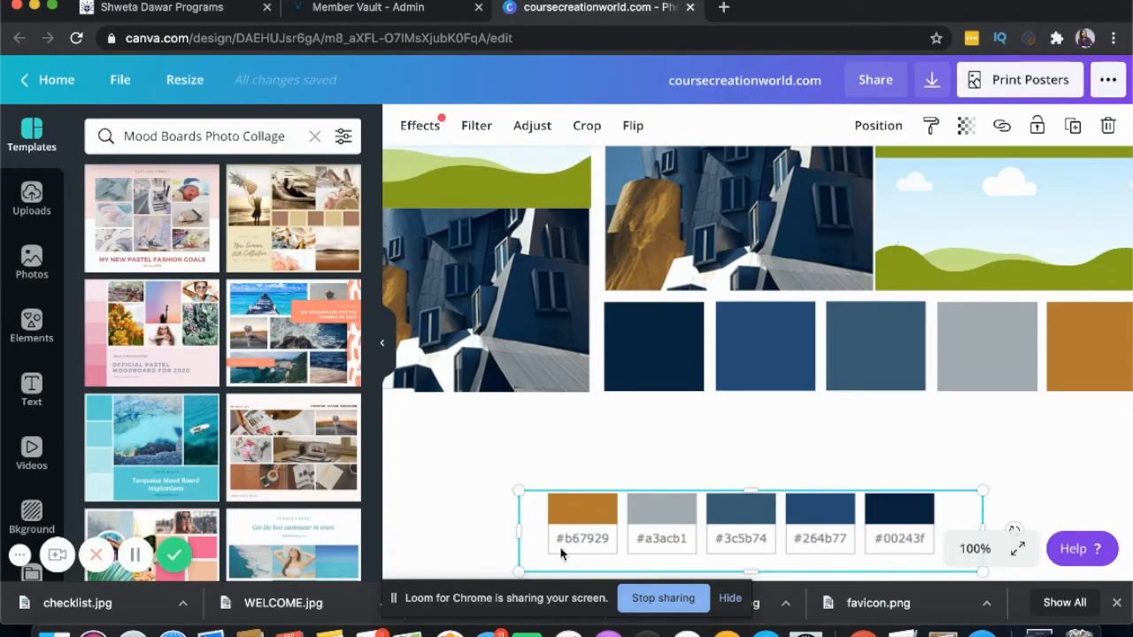
left_click(407, 9)
triple_click(398, 333)
type("#B67969")
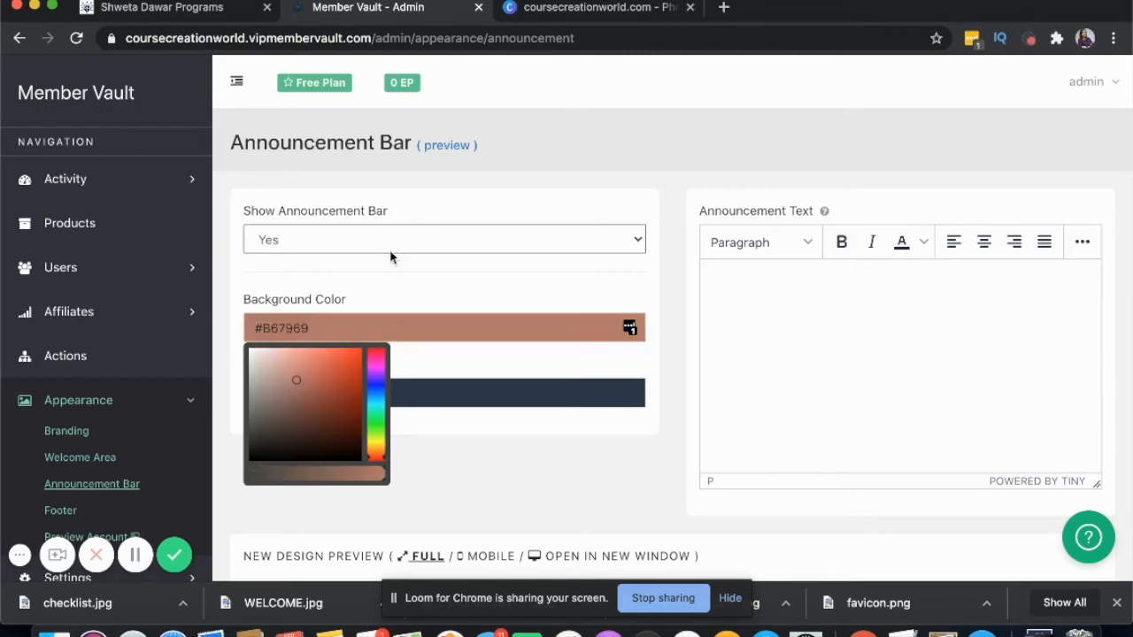
left_click(522, 9)
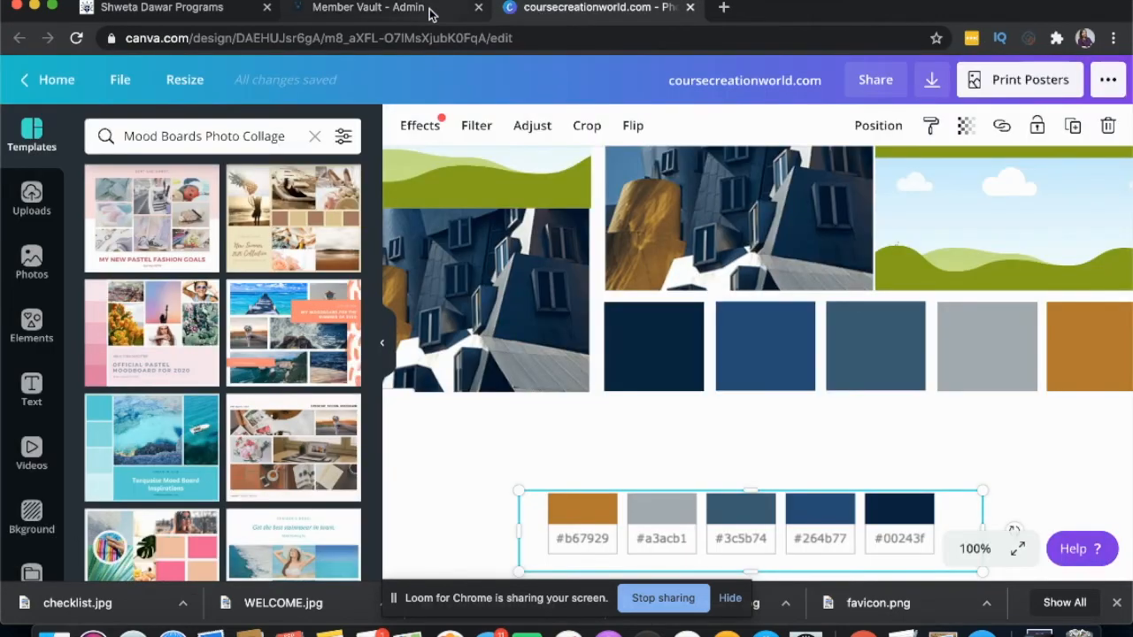
left_click(431, 15)
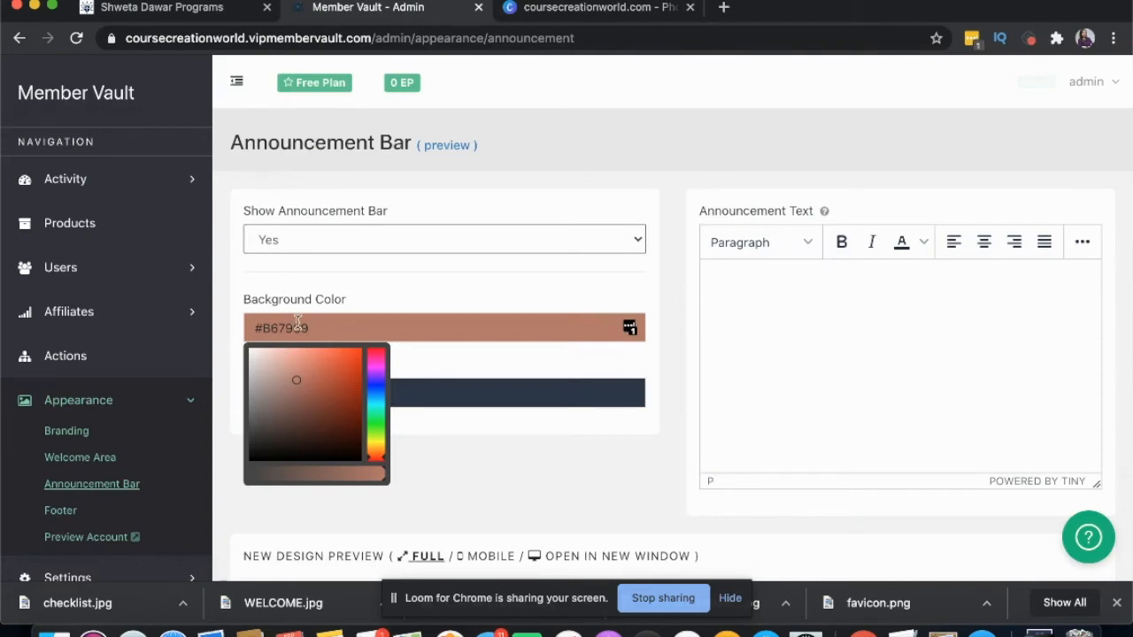
left_click(401, 302)
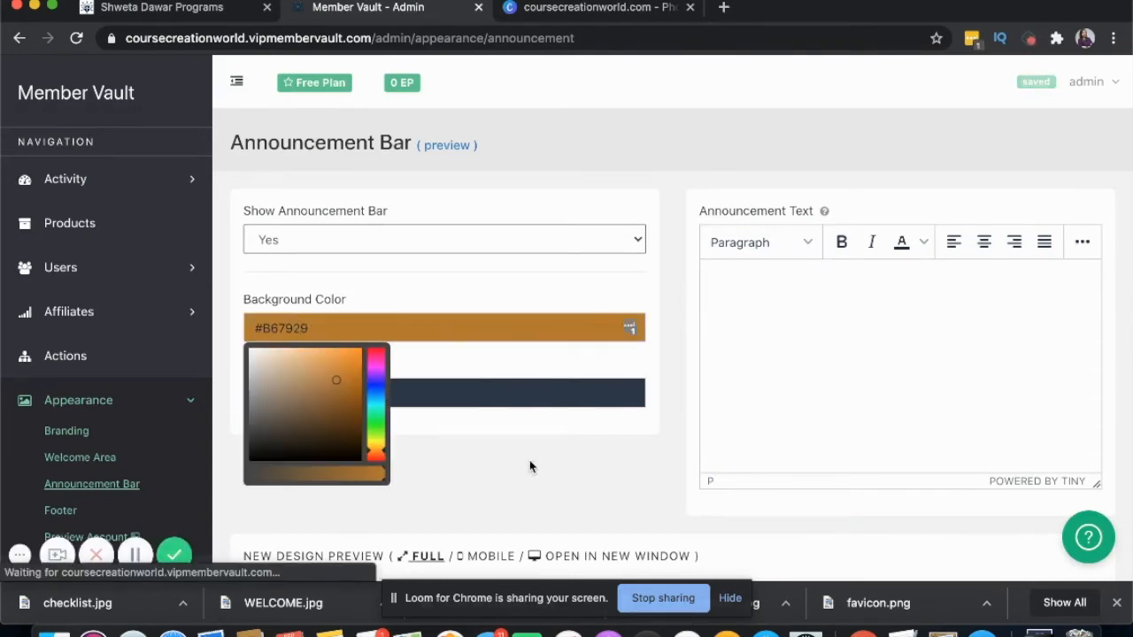
- Set the announcement bar's button text color to #FFFFFF and enter the announcement "Join the FREE live webinar on creating your first online course"
left_click(525, 377)
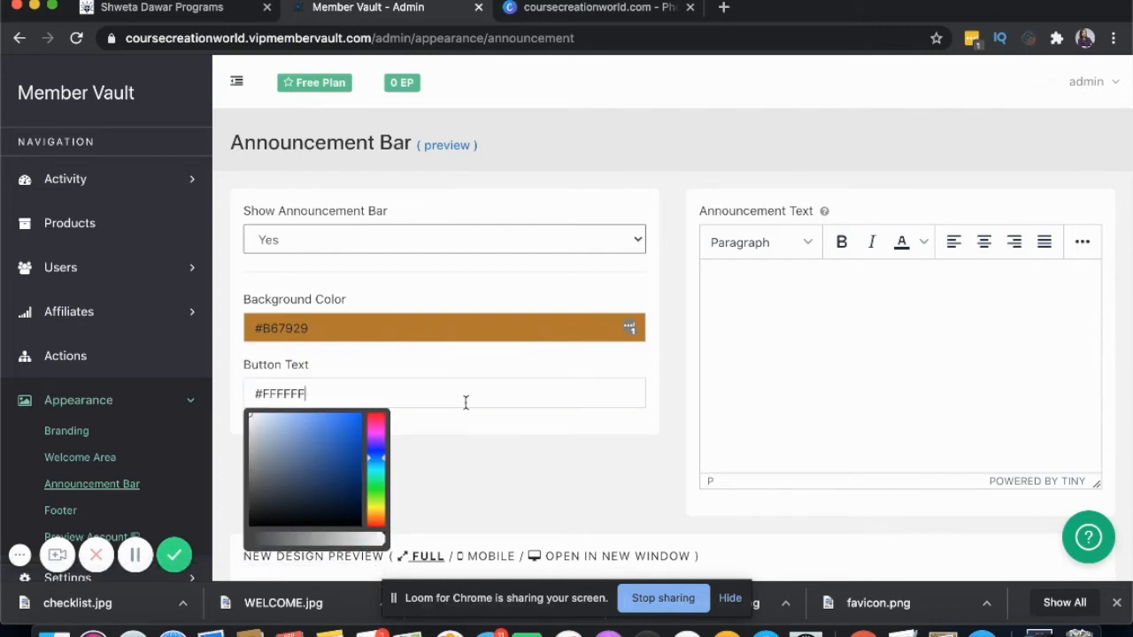
left_click(545, 485)
left_click(746, 305)
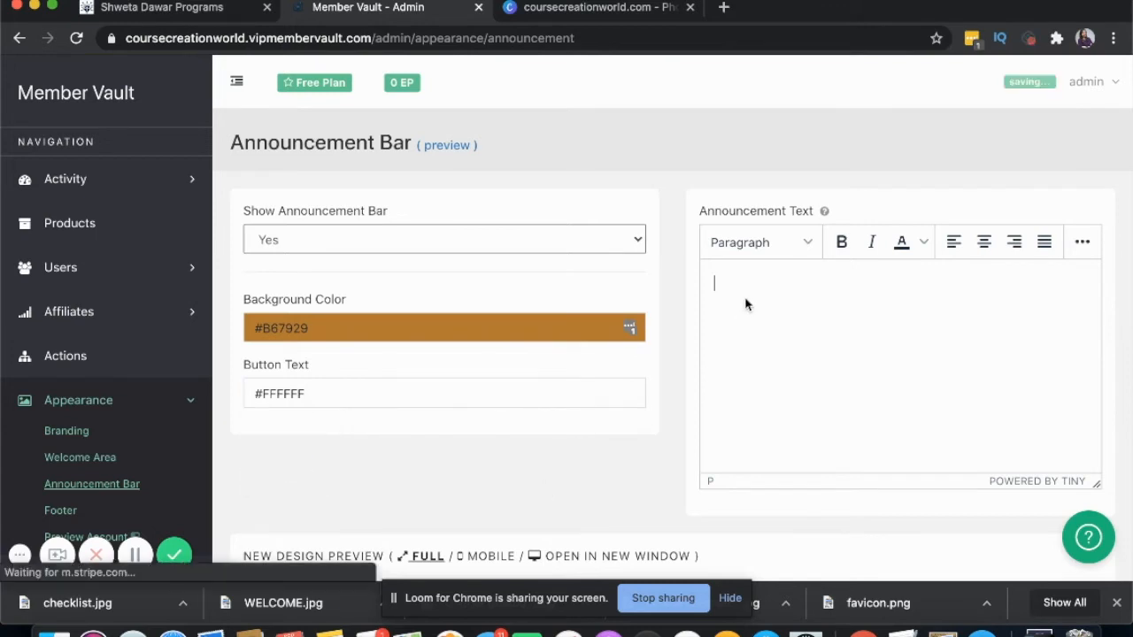
type("Join the FREE live webinar on crea")
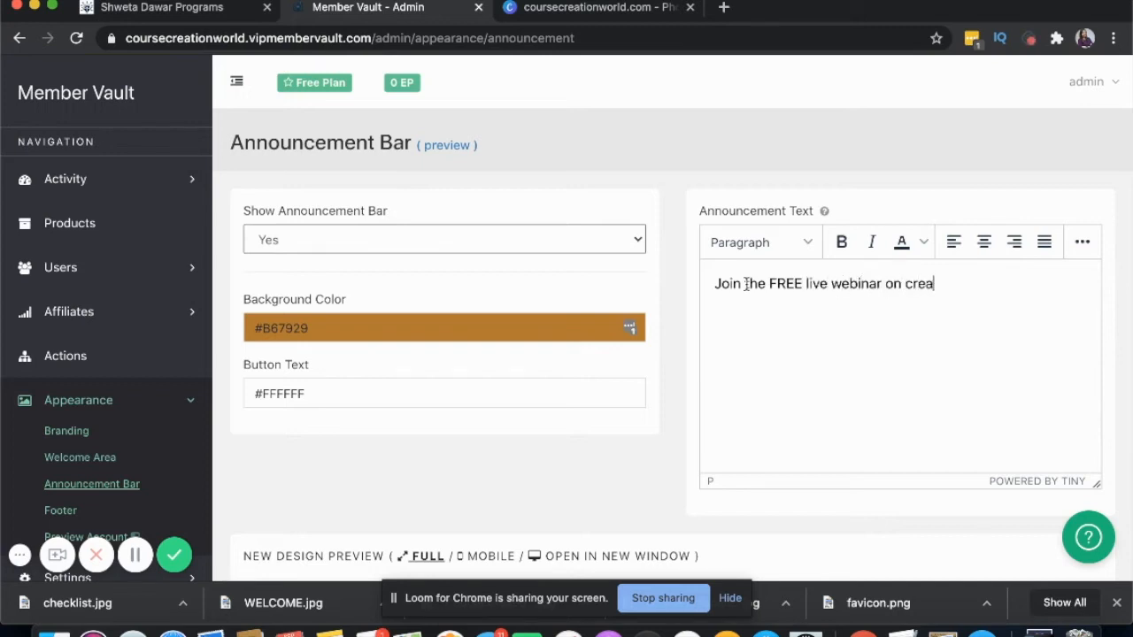
type("ting your firs")
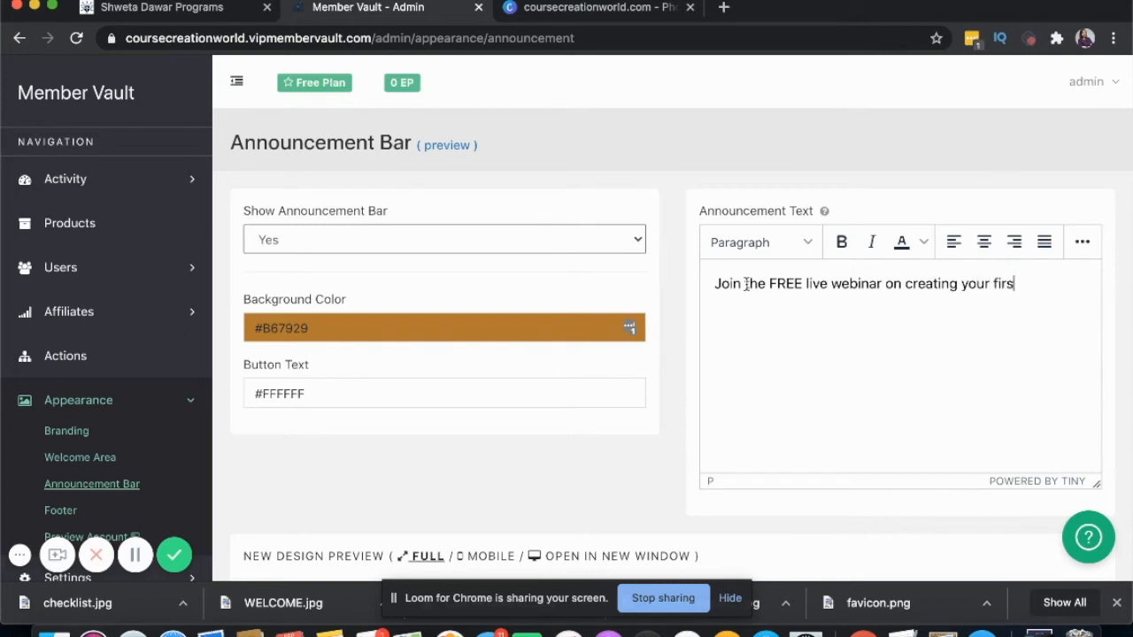
type("t online course")
- Check the announcement bar above the welcome area in the embedded preview and in the full-page site preview
scroll(776, 411, "down", 5)
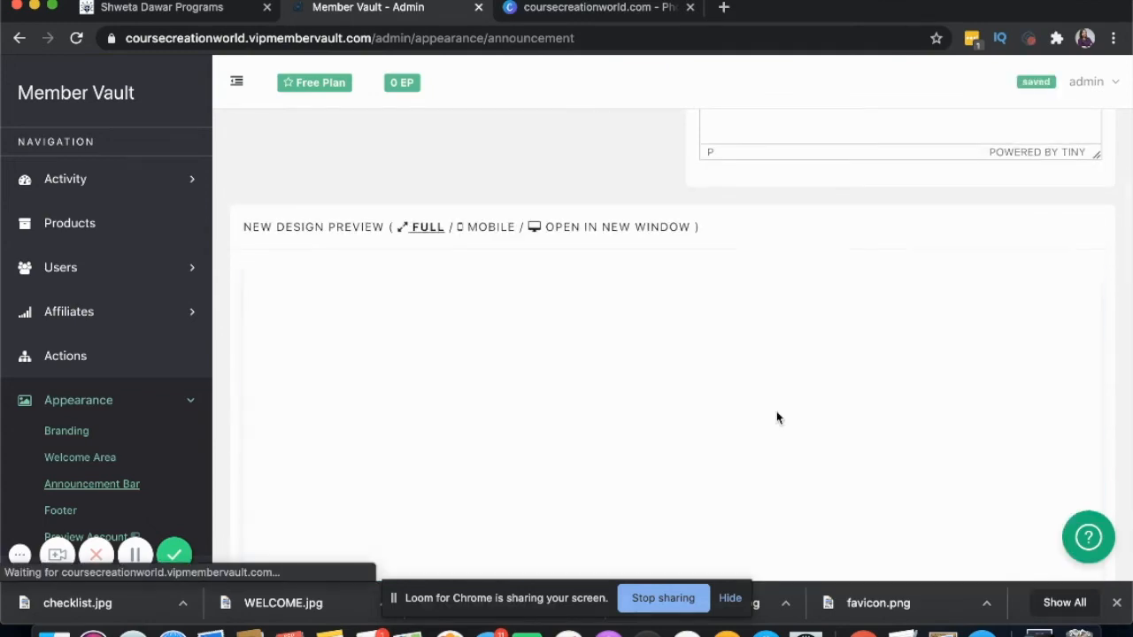
scroll(767, 414, "up", 1)
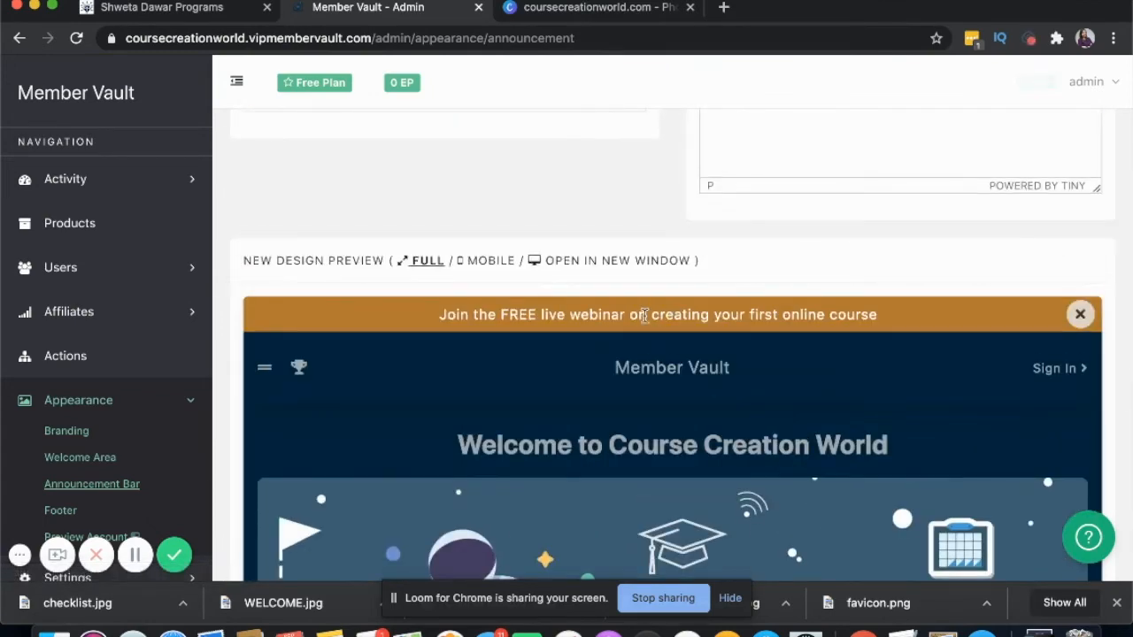
scroll(655, 316, "up", 4)
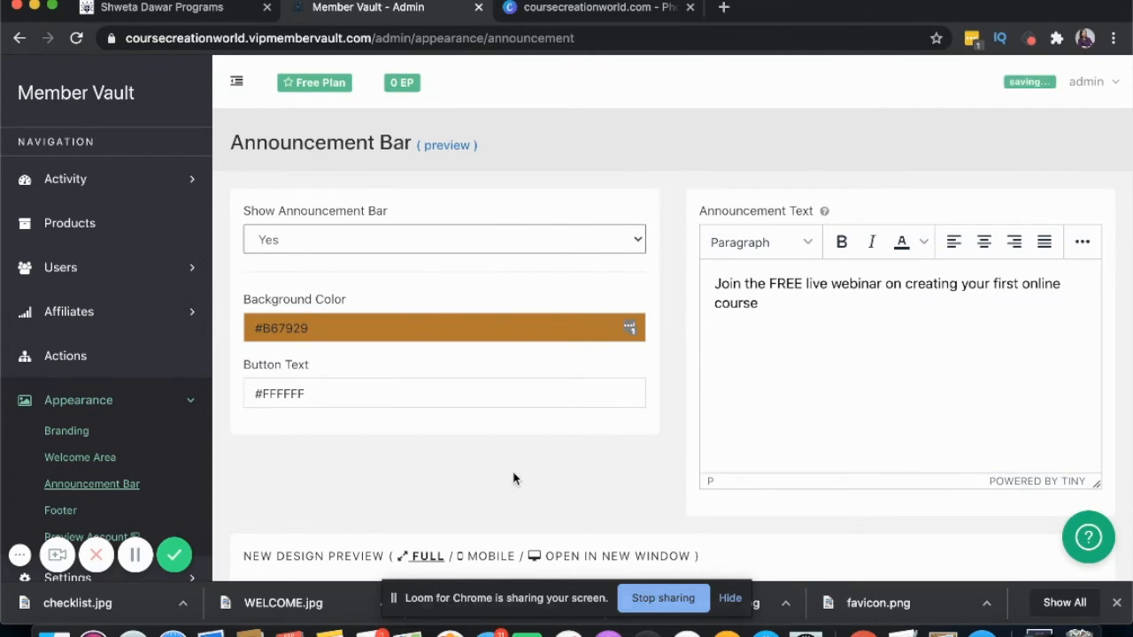
scroll(531, 465, "down", 7)
scroll(514, 477, "down", 8)
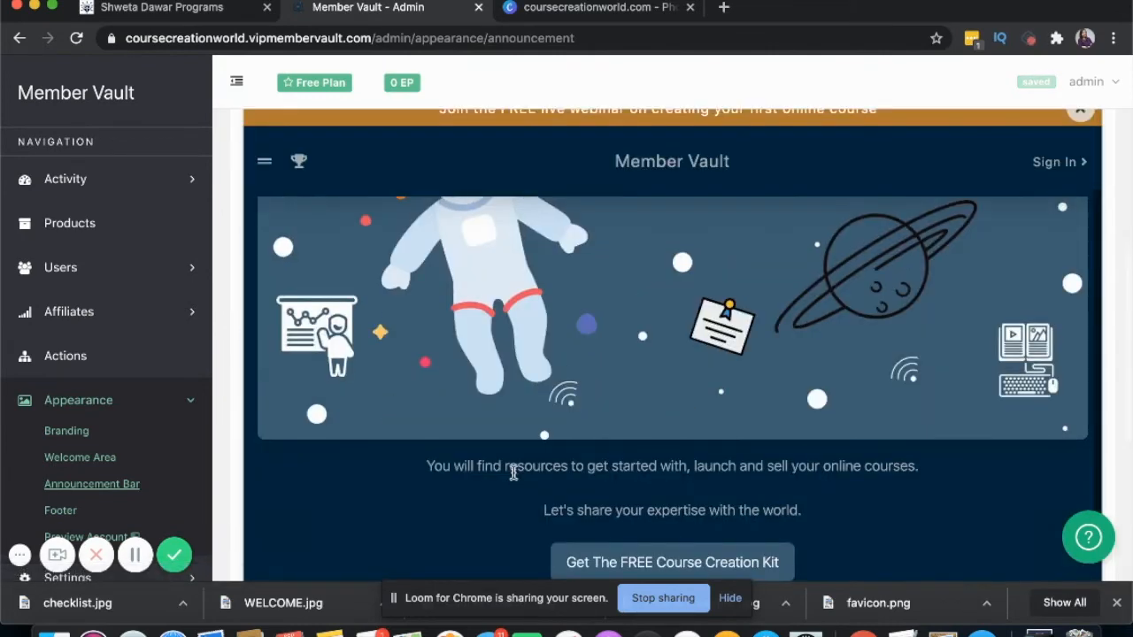
scroll(513, 478, "up", 8)
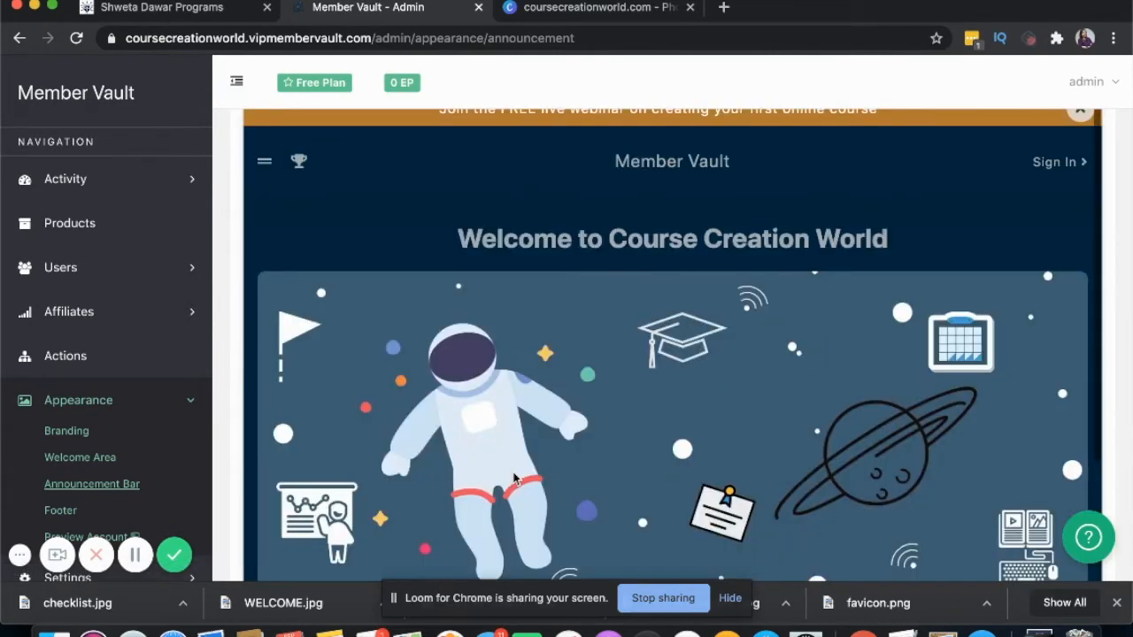
scroll(628, 508, "up", 6)
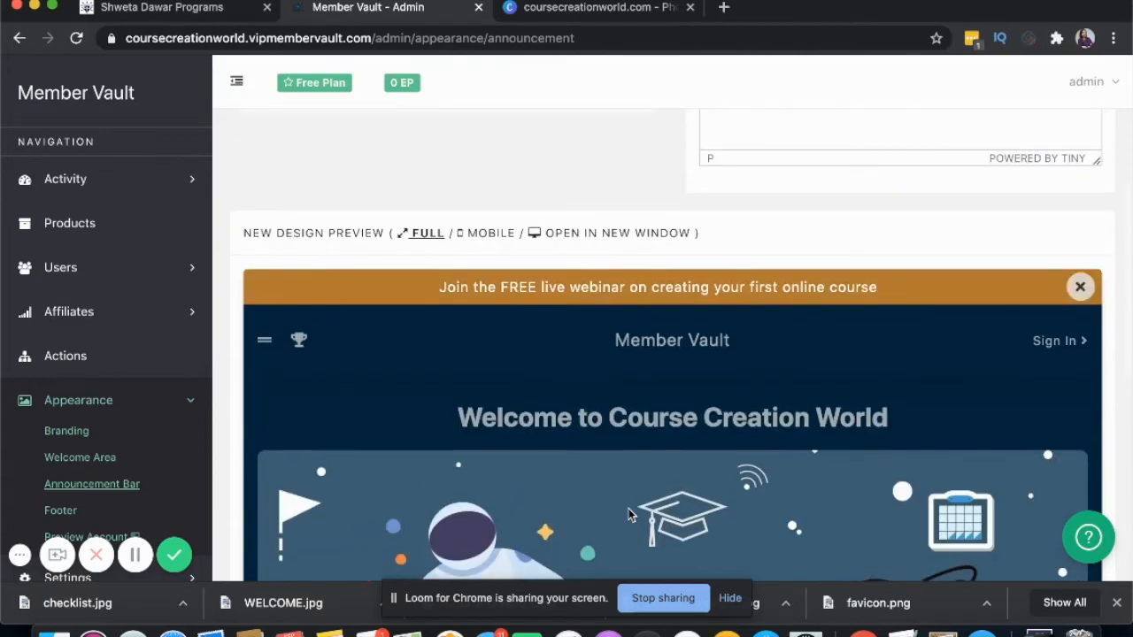
scroll(629, 509, "up", 2)
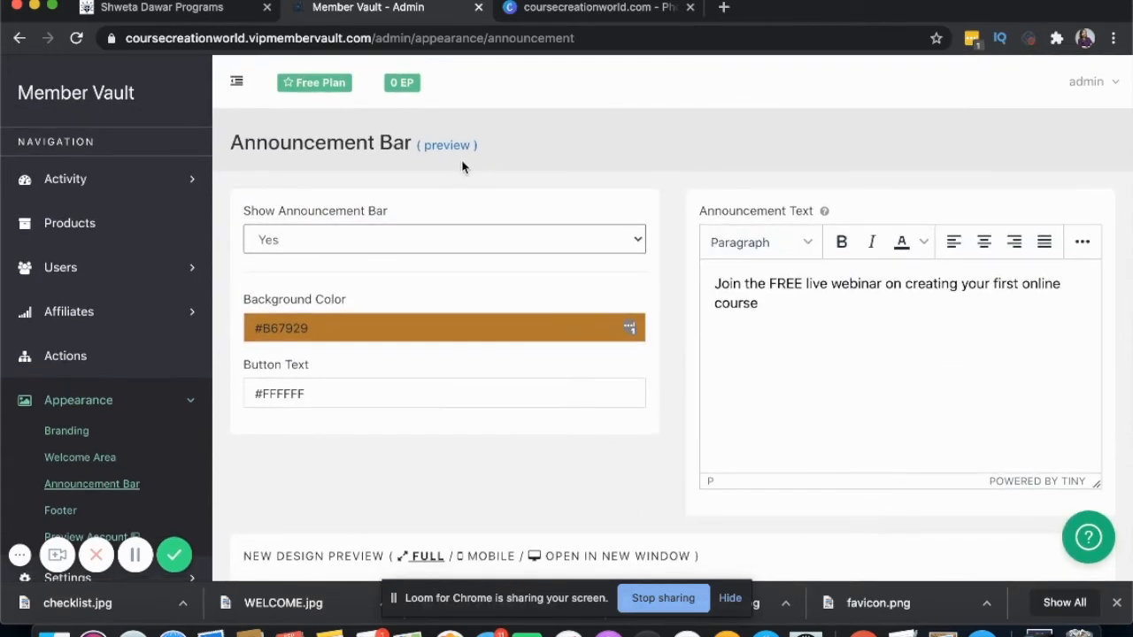
left_click(448, 146)
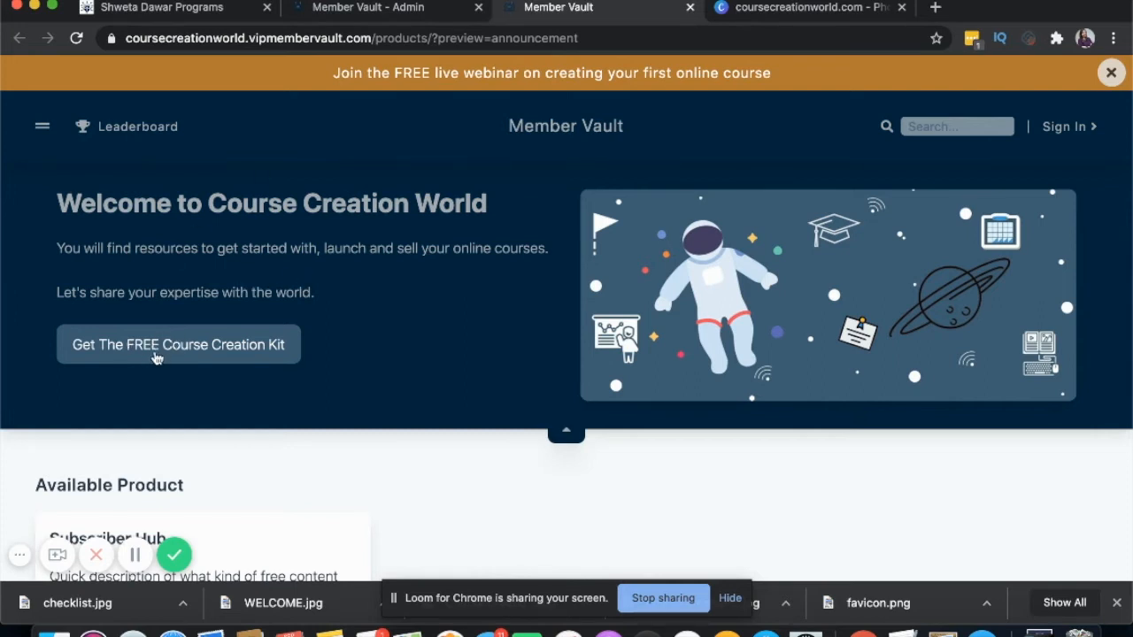
left_click(348, 8)
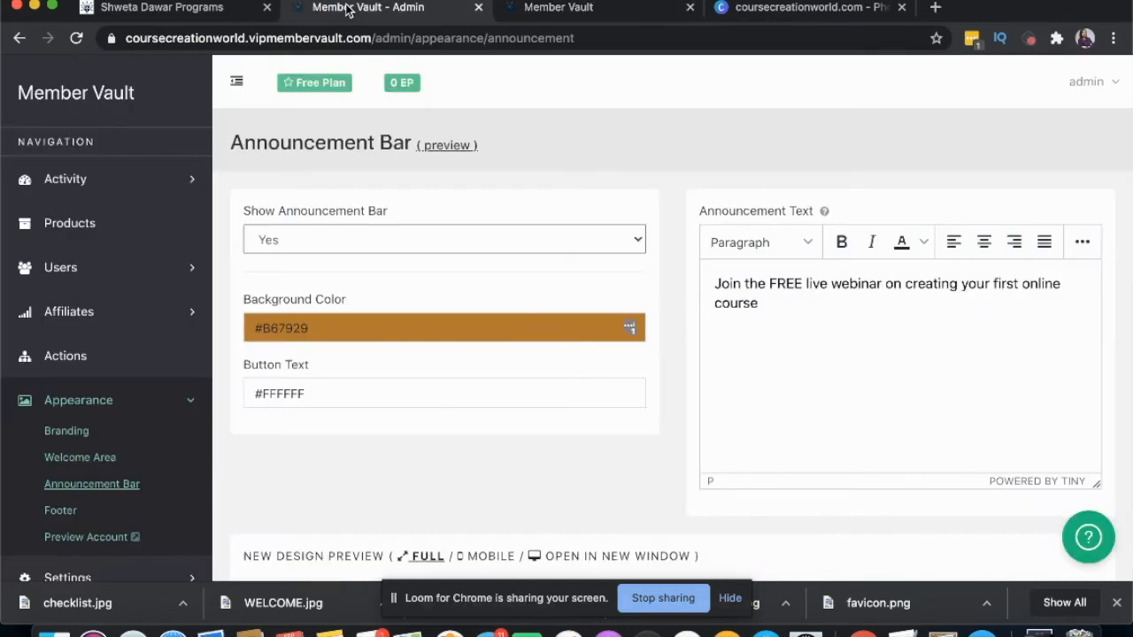
- Set Show Announcement Bar to No and open the account's site in preview mode
left_click(393, 233)
left_click(433, 226)
scroll(555, 259, "down", 5)
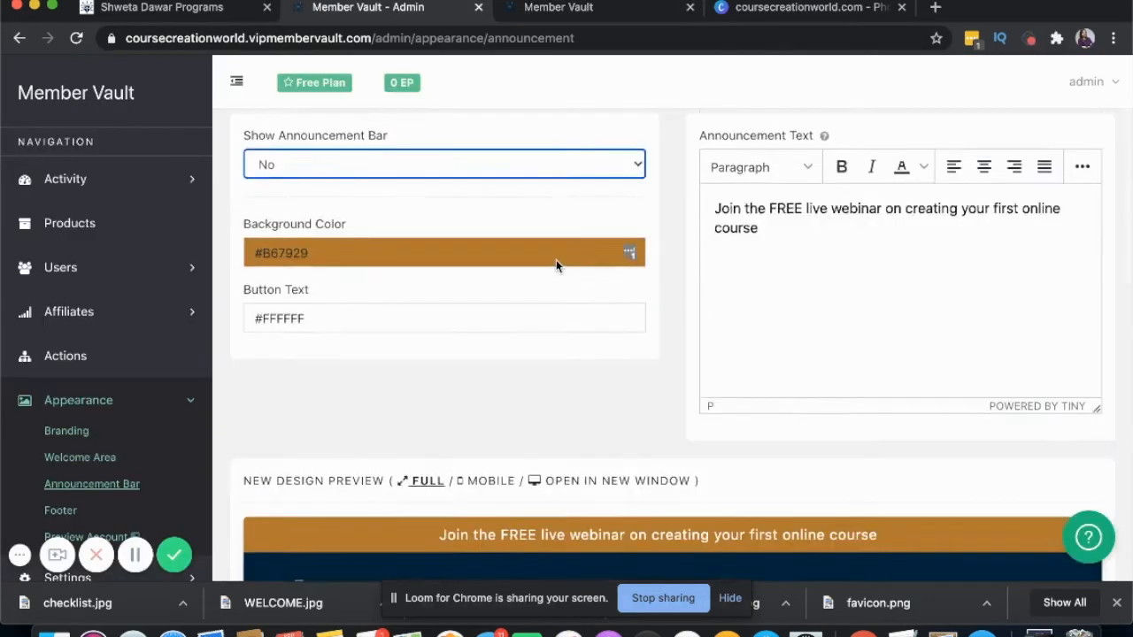
scroll(556, 266, "up", 5)
scroll(75, 500, "down", 2)
left_click(136, 460)
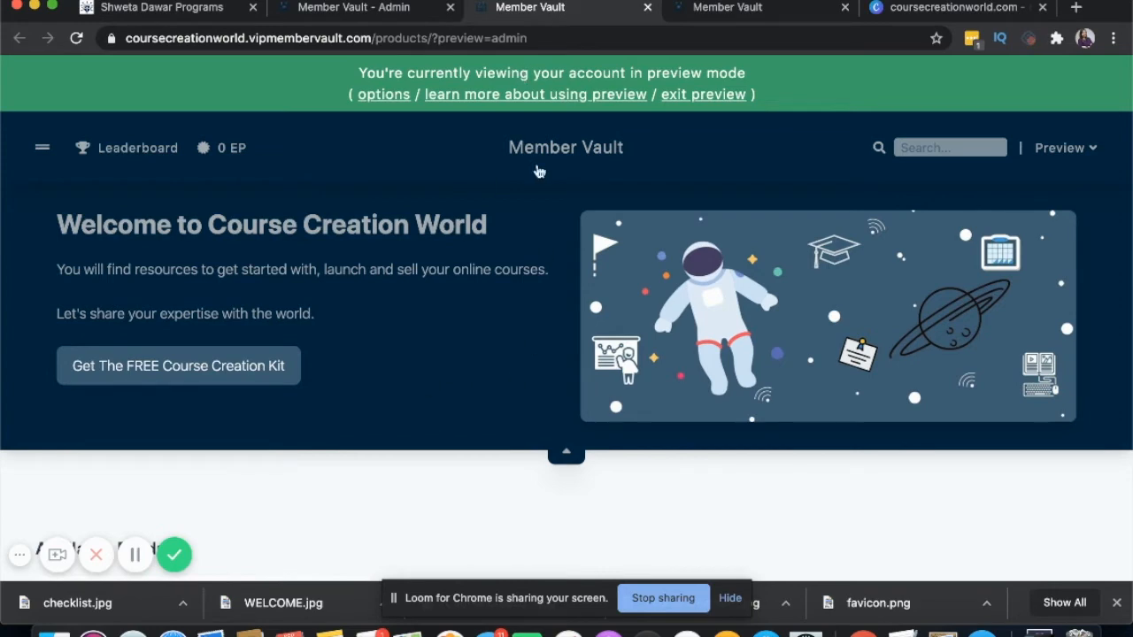
- Check the site's welcome area in the full-page preview, close the preview and open the admin Products list
scroll(442, 339, "down", 3)
scroll(443, 333, "up", 3)
left_click(647, 7)
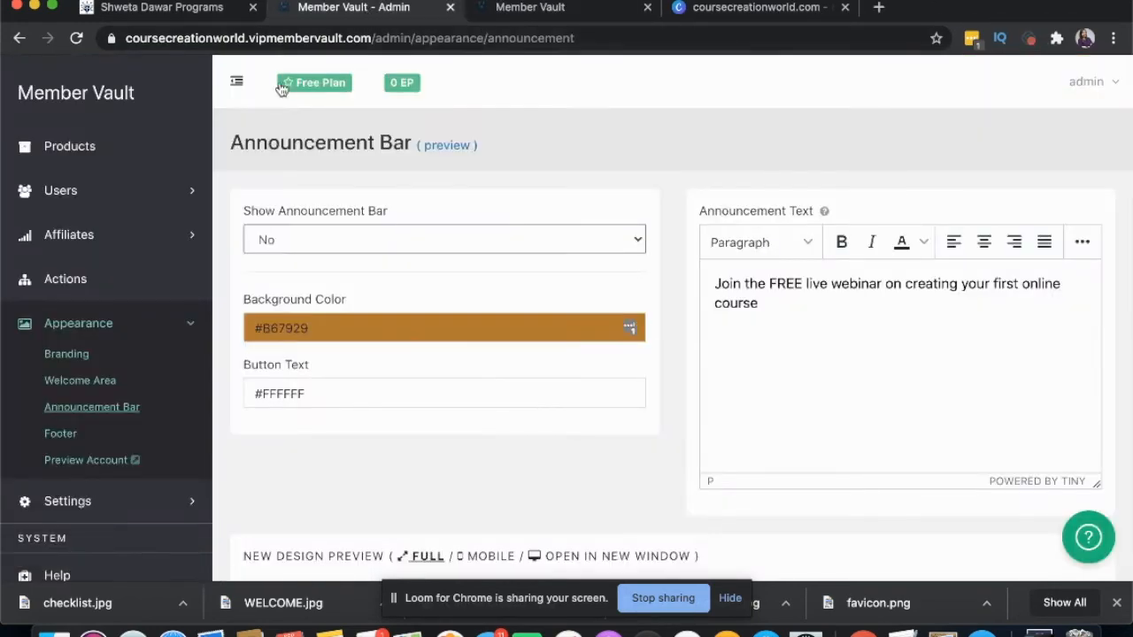
scroll(63, 419, "up", 2)
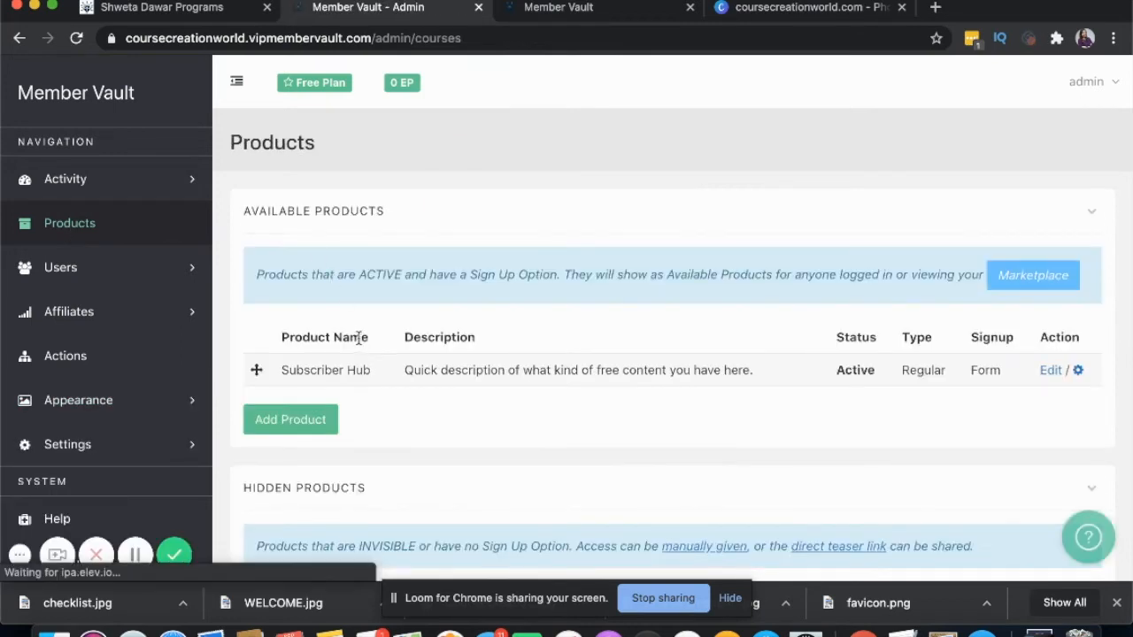
- Review the Subscriber Hub product's options, including its links and the preview, copy and export actions, and close them
scroll(359, 336, "down", 1)
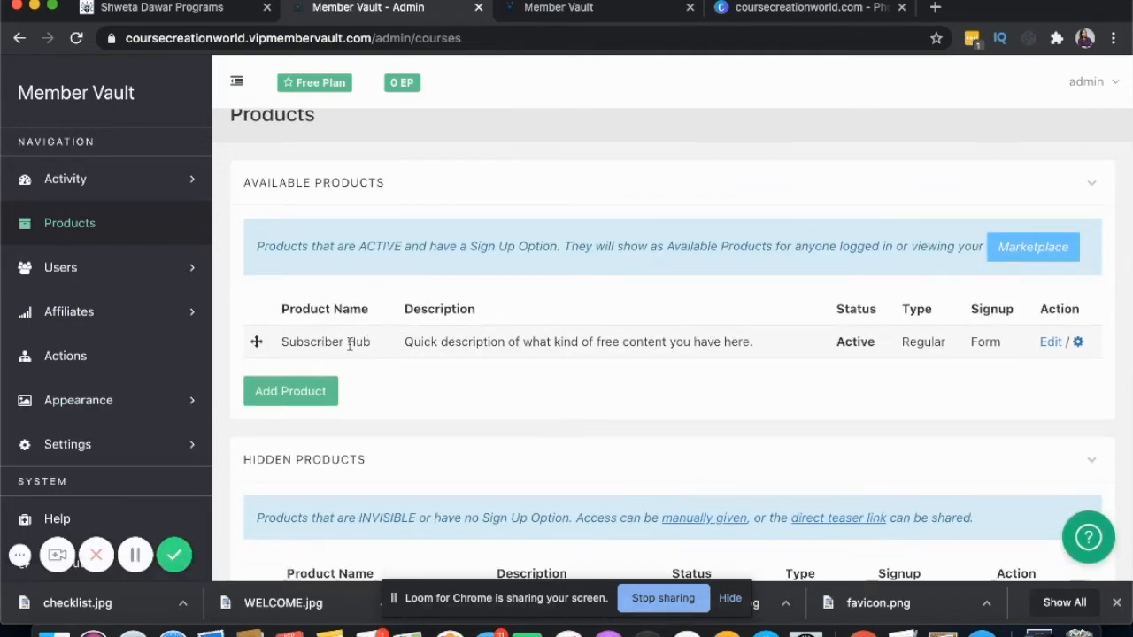
left_click(1078, 342)
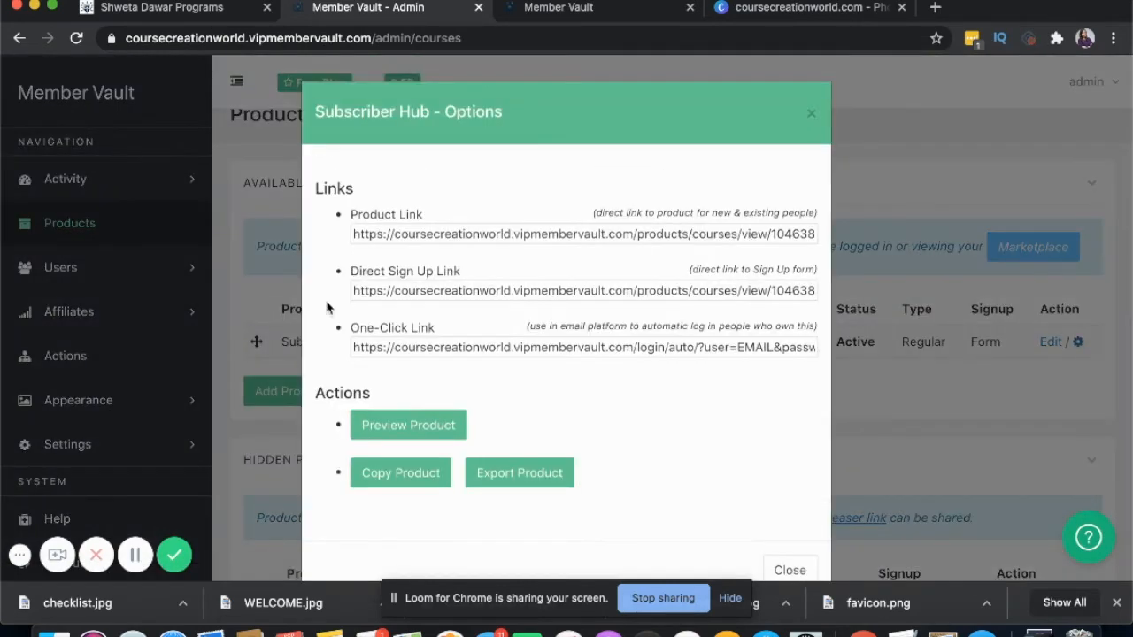
scroll(517, 438, "down", 1)
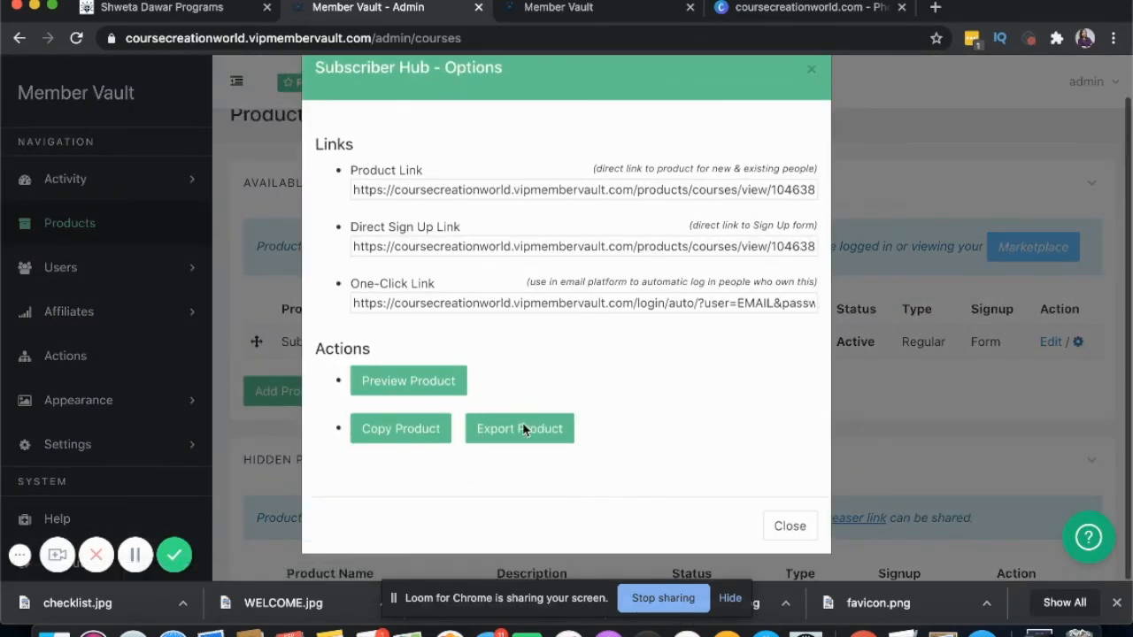
left_click(790, 526)
- Open the Subscriber Hub product for editing and delete it together with its modules and lessons
left_click(1051, 344)
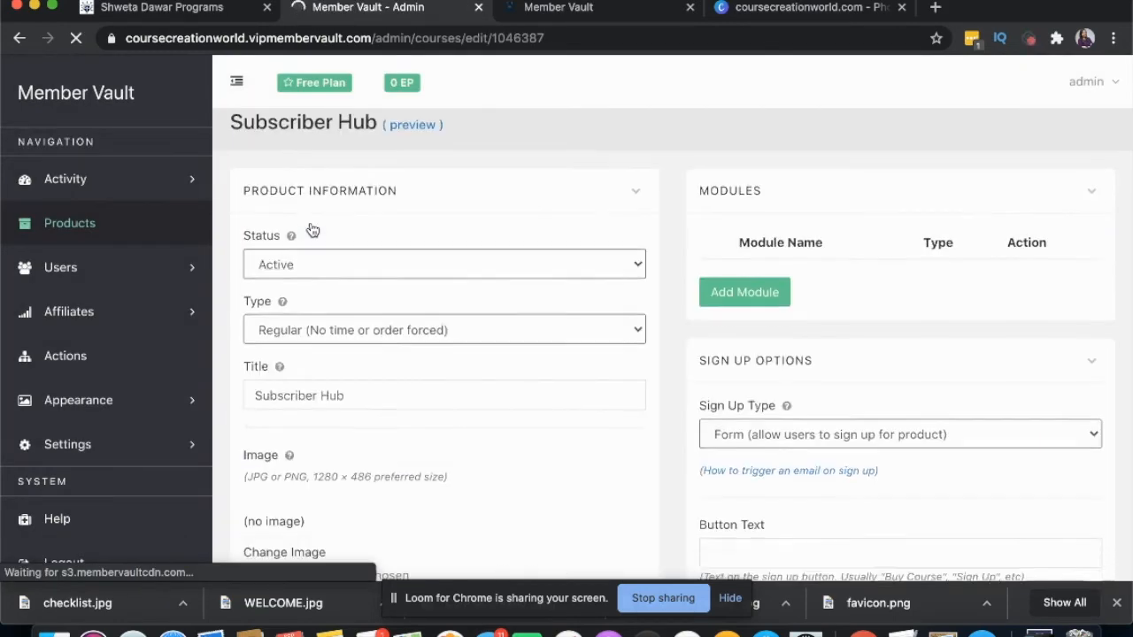
scroll(312, 228, "down", 5)
scroll(310, 292, "down", 5)
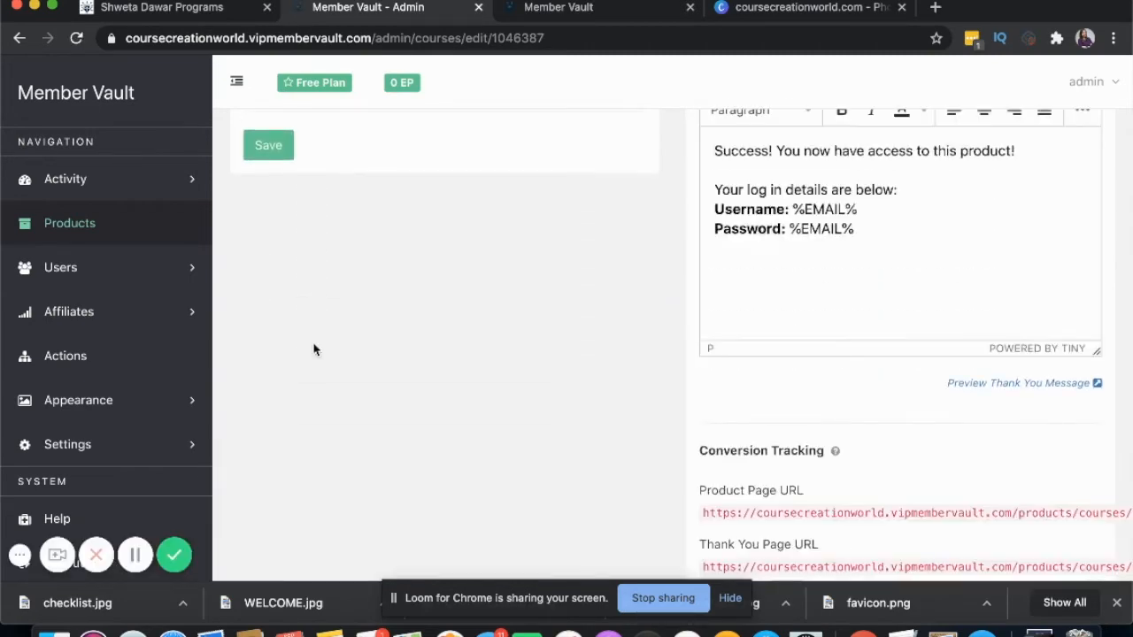
scroll(313, 350, "down", 5)
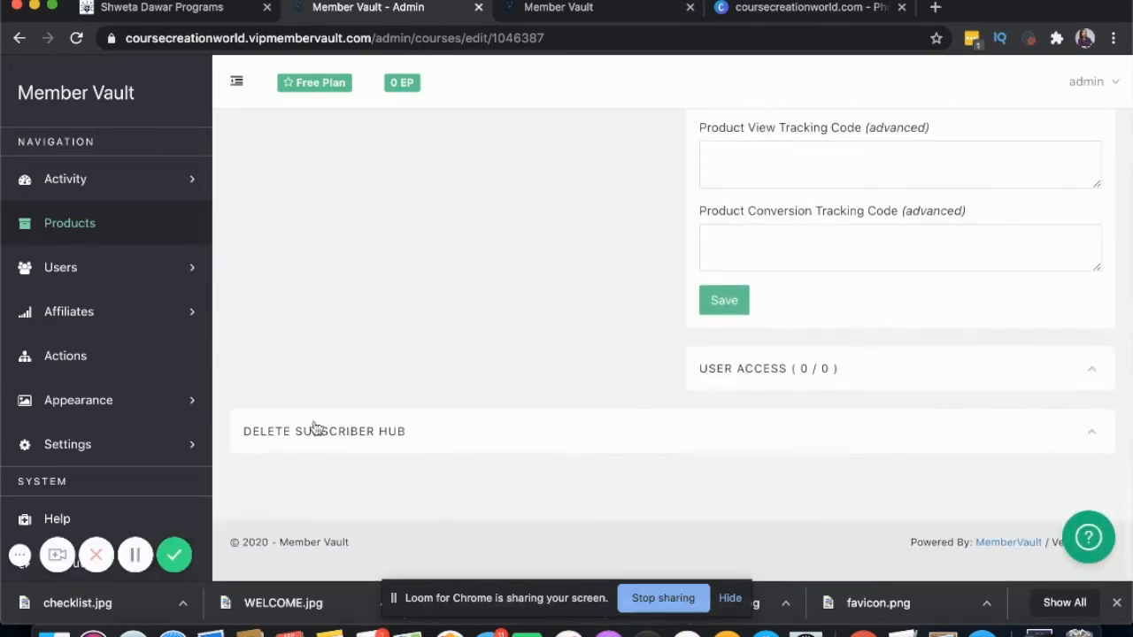
left_click(319, 434)
left_click(337, 483)
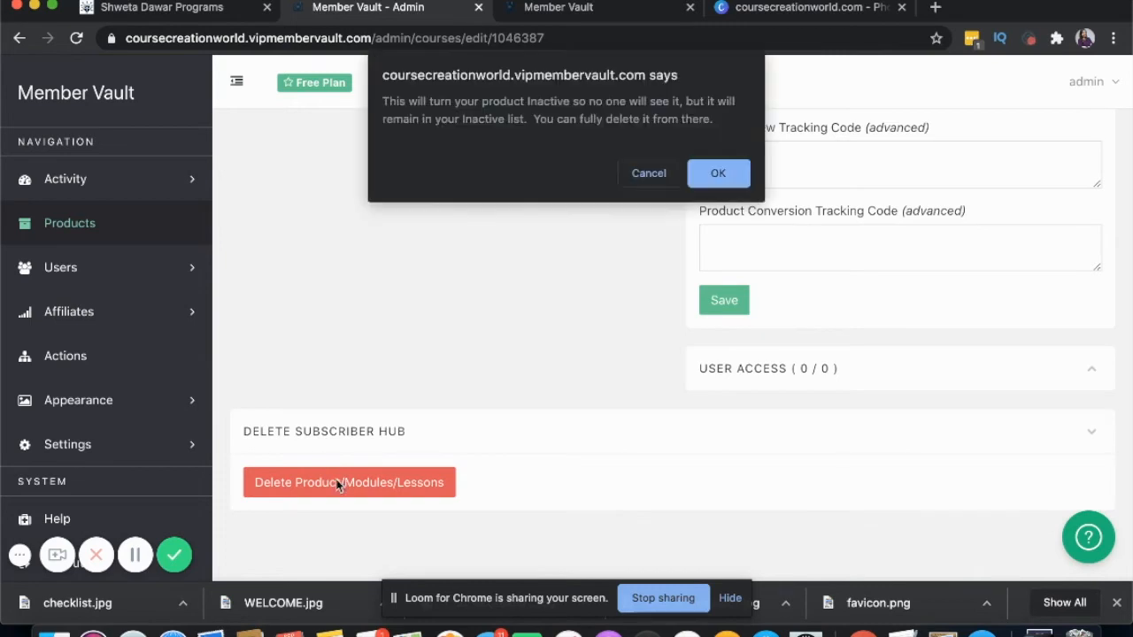
left_click(708, 172)
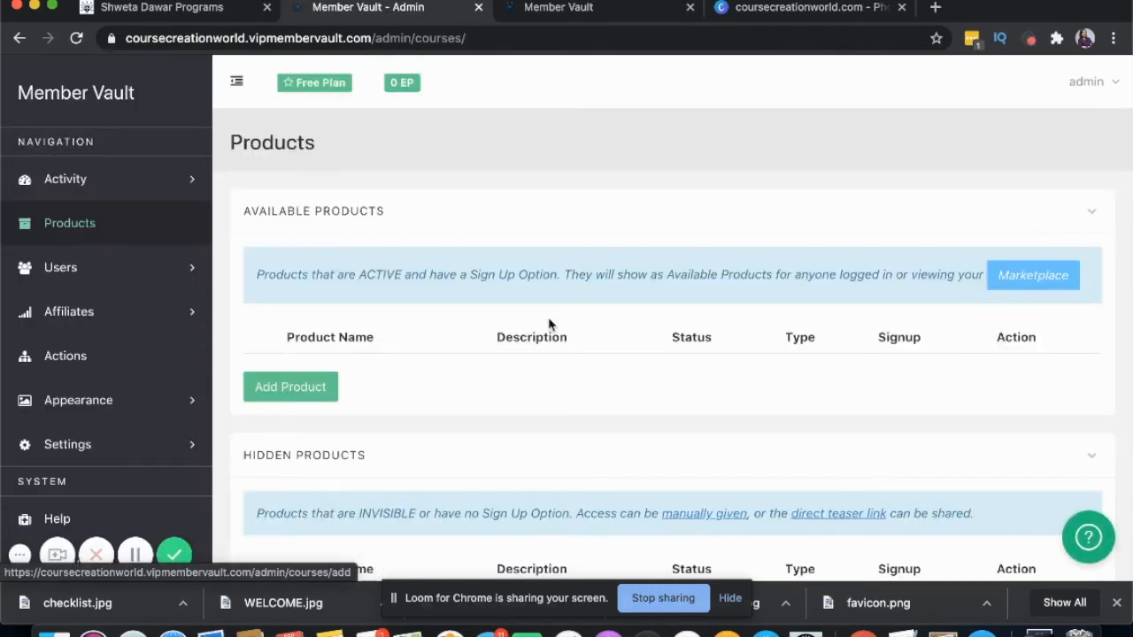
scroll(548, 320, "down", 3)
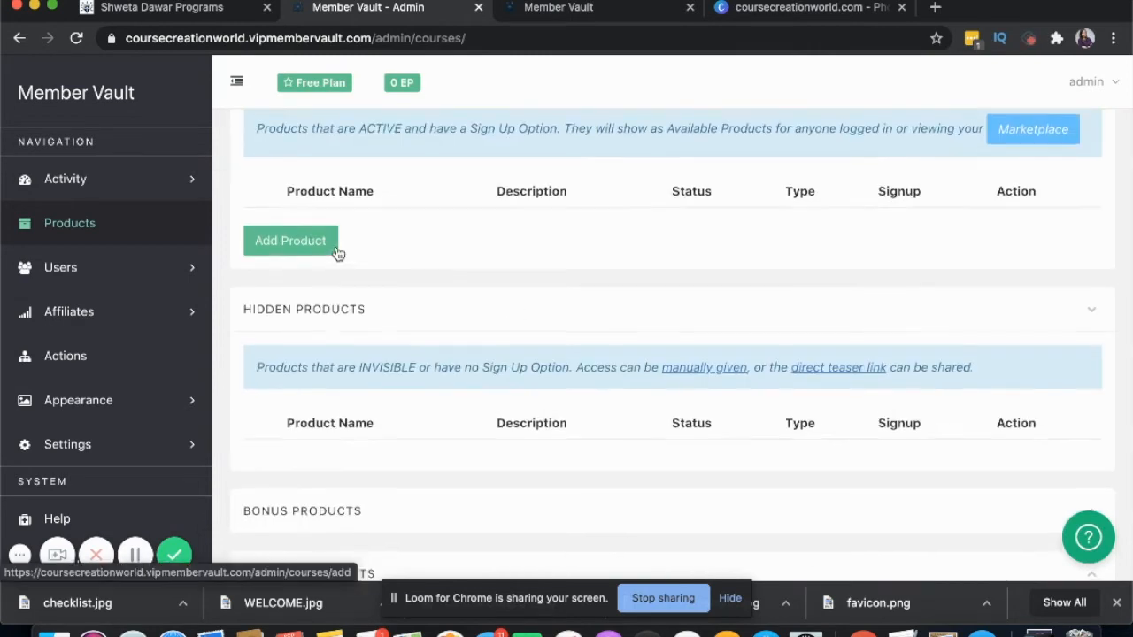
scroll(330, 240, "up", 2)
scroll(379, 241, "down", 2)
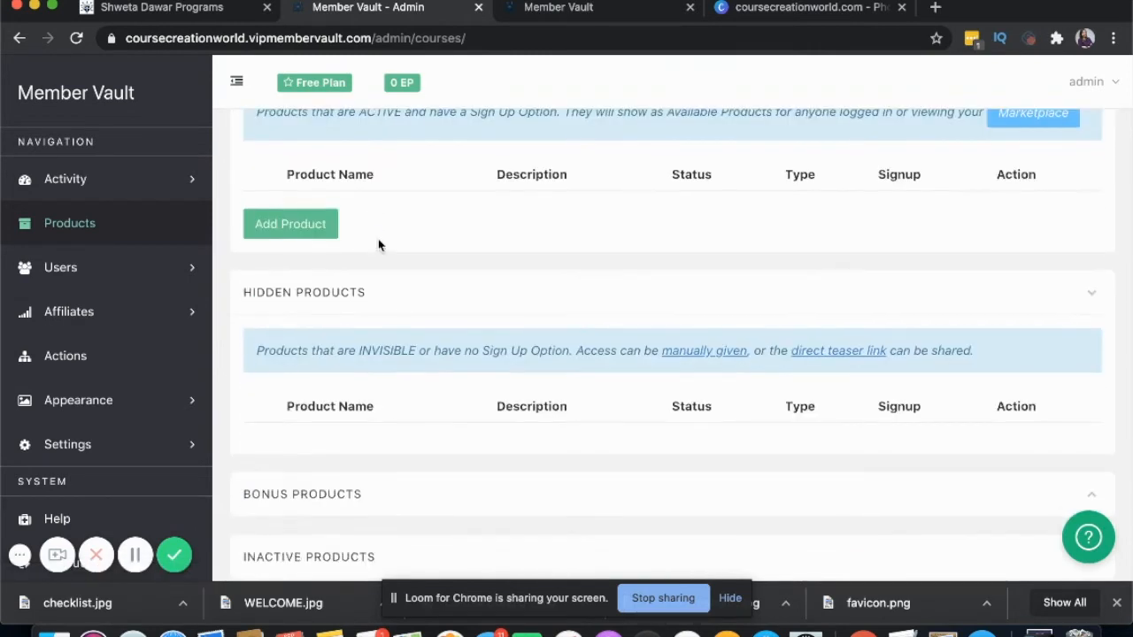
- Start a new product with the status Active and the type Regular (No time or order forced)
scroll(412, 352, "down", 2)
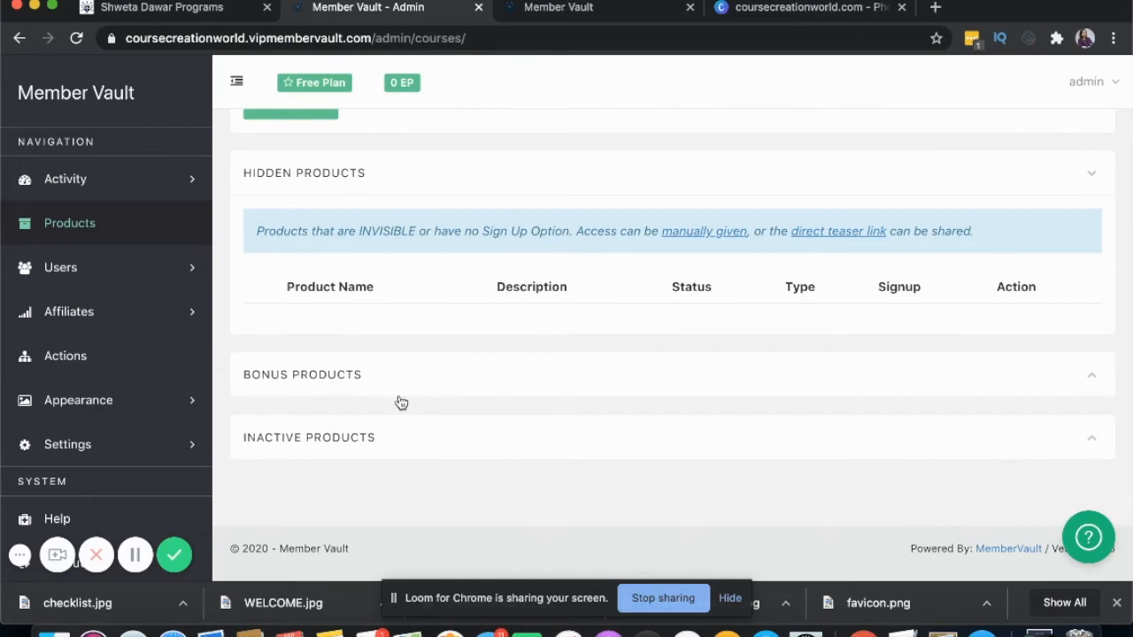
scroll(398, 399, "up", 1)
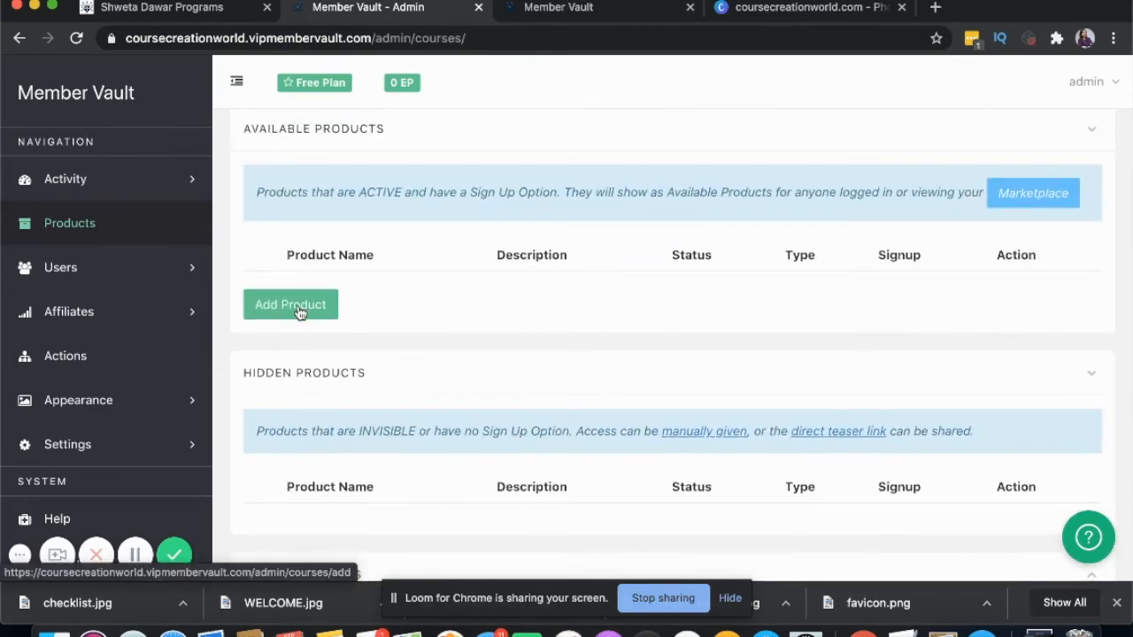
left_click(299, 310)
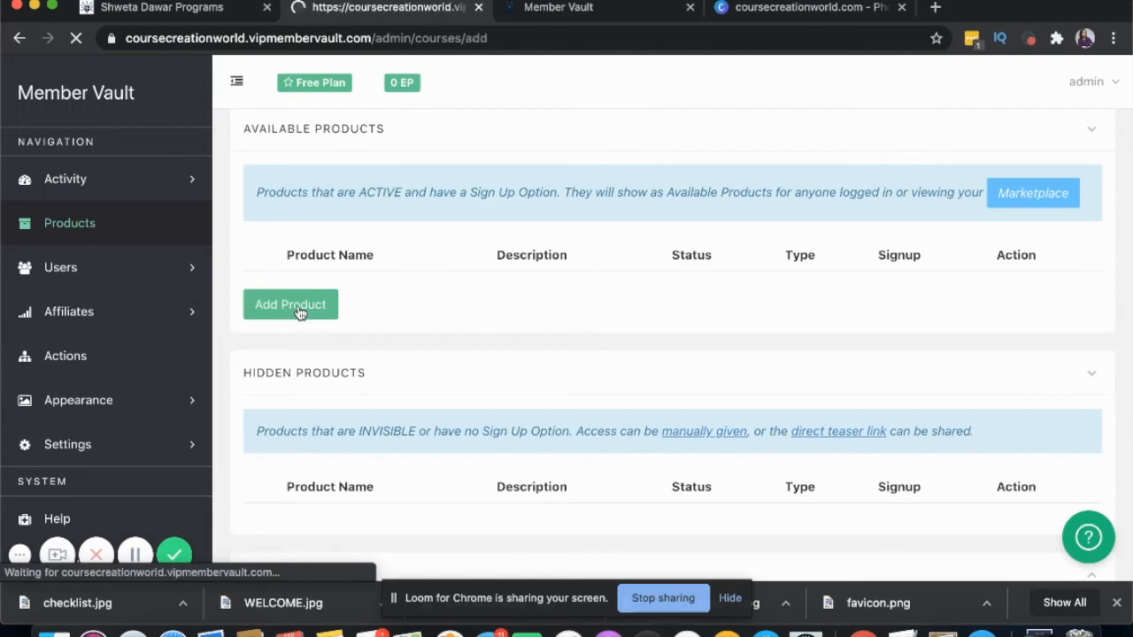
left_click(313, 283)
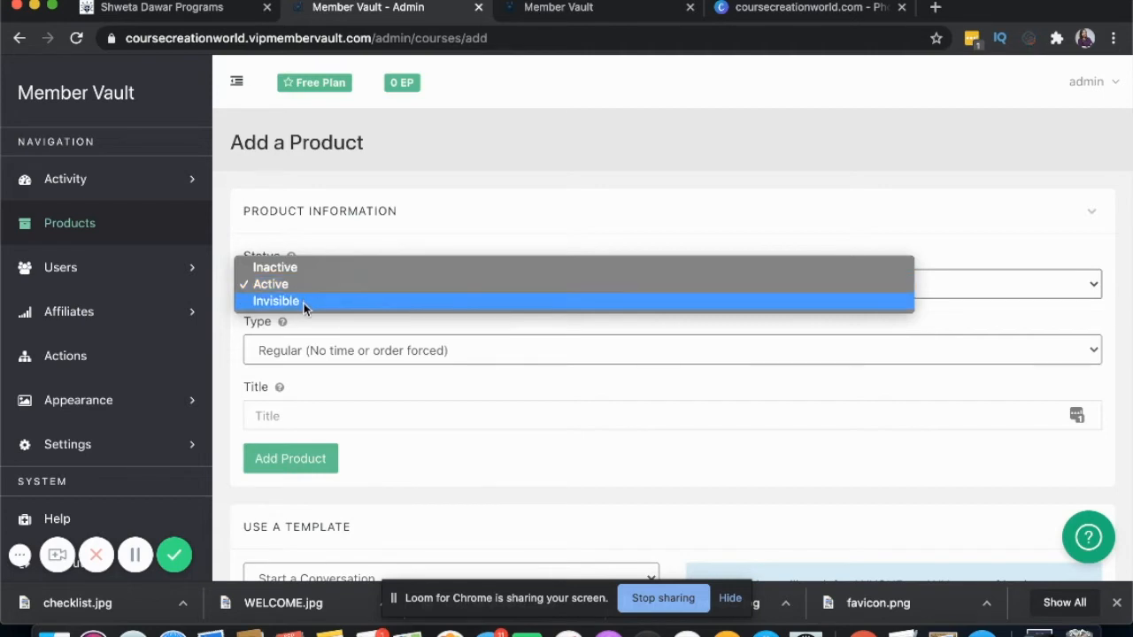
left_click(305, 284)
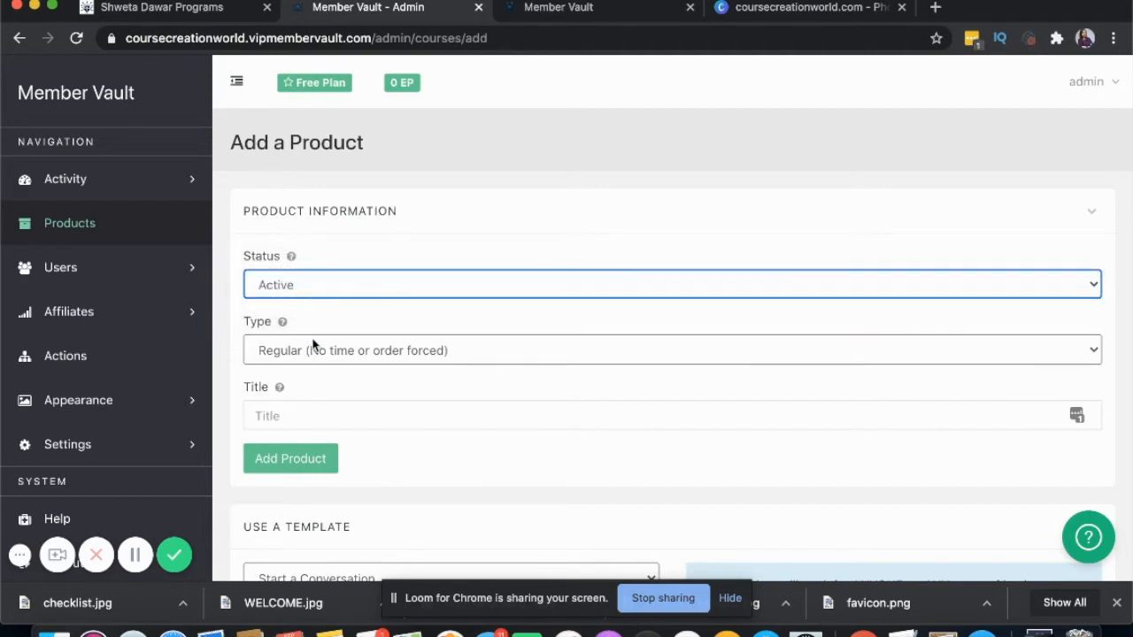
left_click(317, 350)
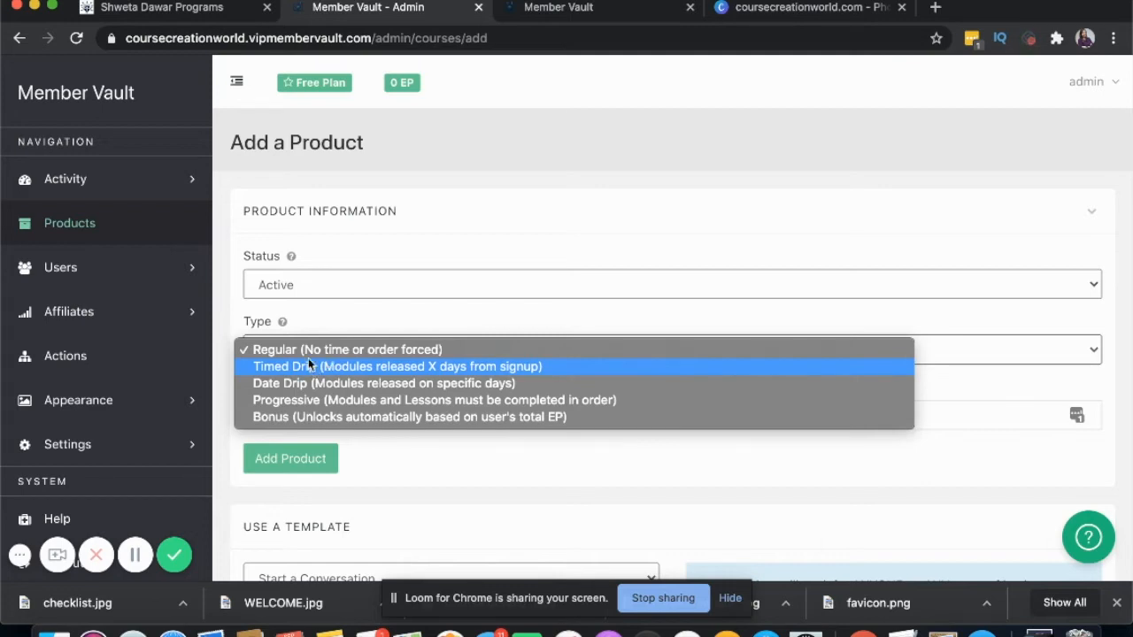
left_click(307, 347)
- Title the product "Course Creation Kit" and add it
left_click(275, 417)
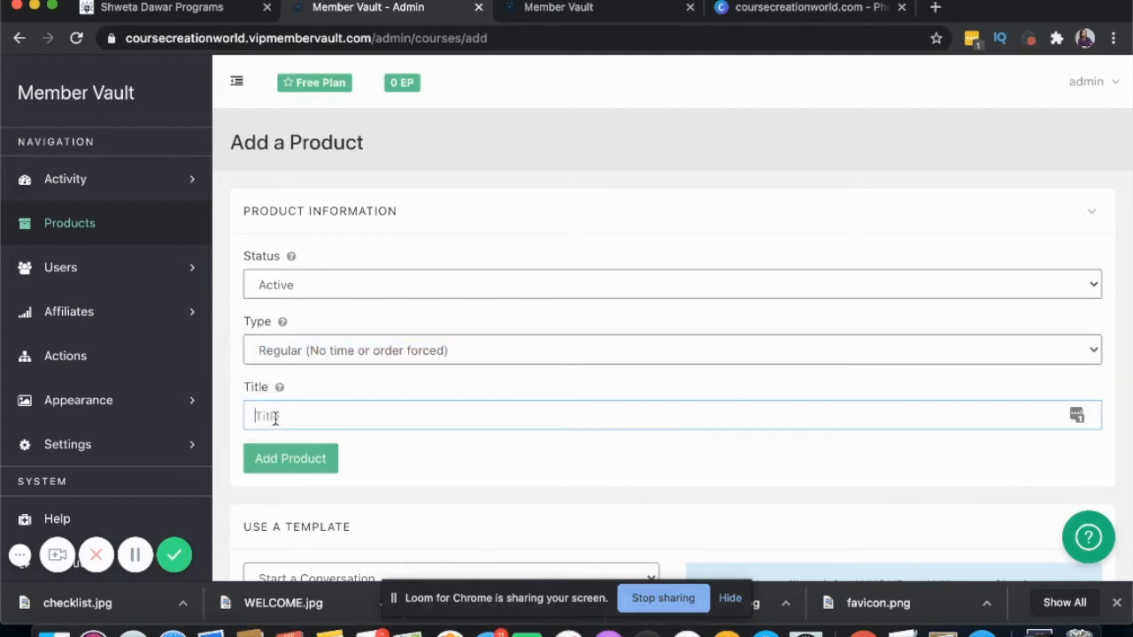
type("Course Creation Kit")
left_click(263, 460)
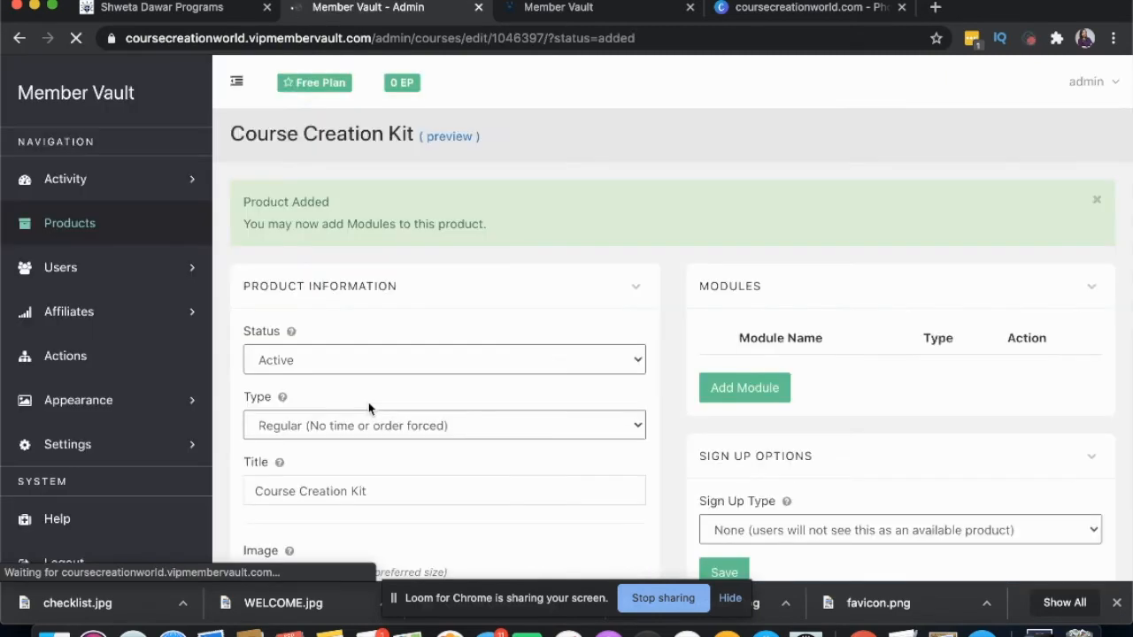
- Upload Course Creation Kit.jpg from the Membervault folder as the product's image
scroll(369, 409, "down", 3)
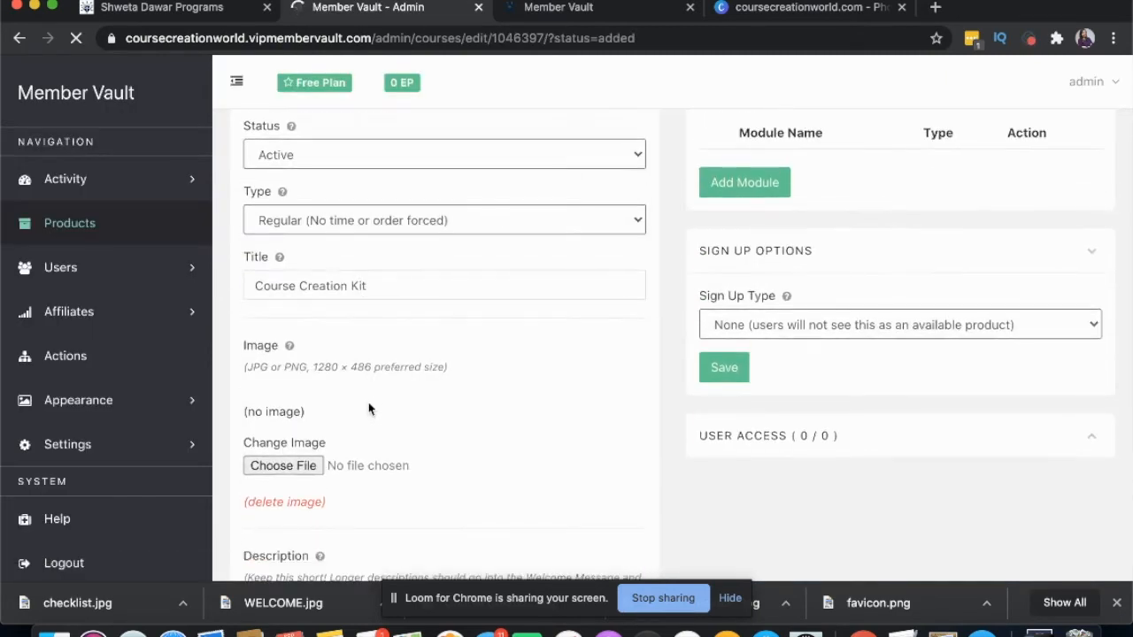
left_click(287, 465)
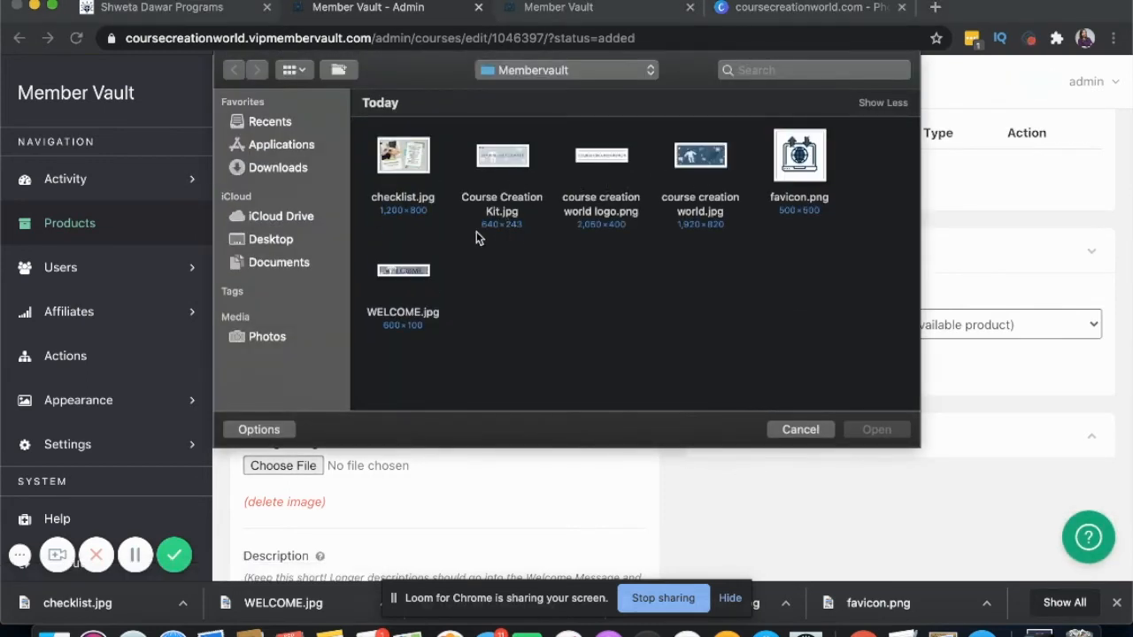
left_click(502, 205)
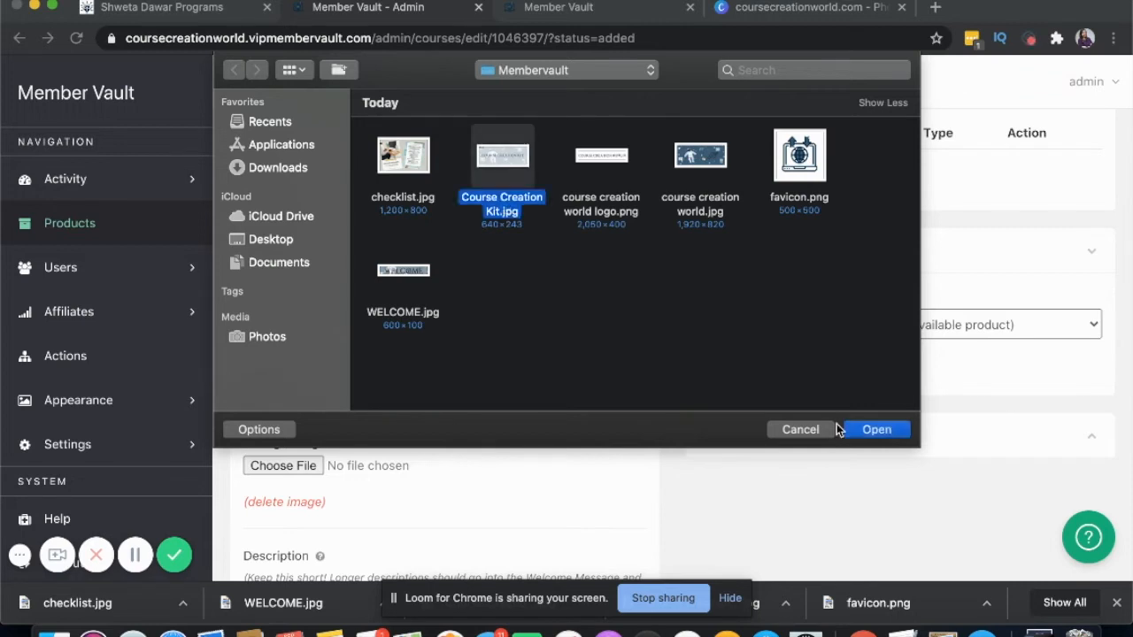
left_click(875, 430)
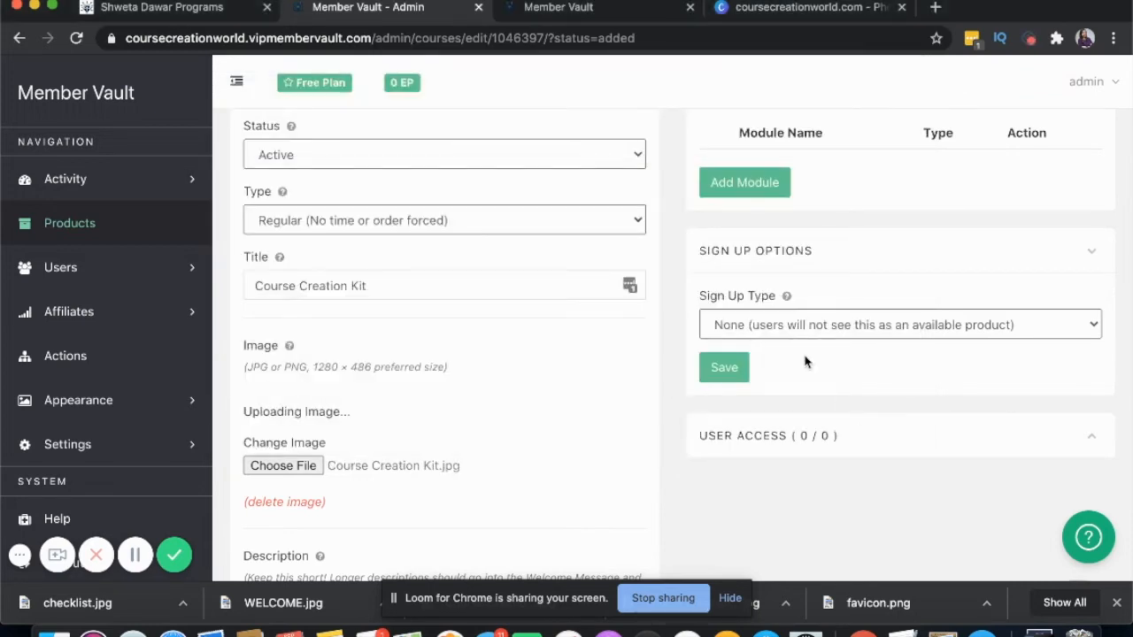
- Copy the description of The Complete Content System from the other open storefront and paste it as this product's description
scroll(805, 361, "down", 1)
scroll(805, 361, "down", 5)
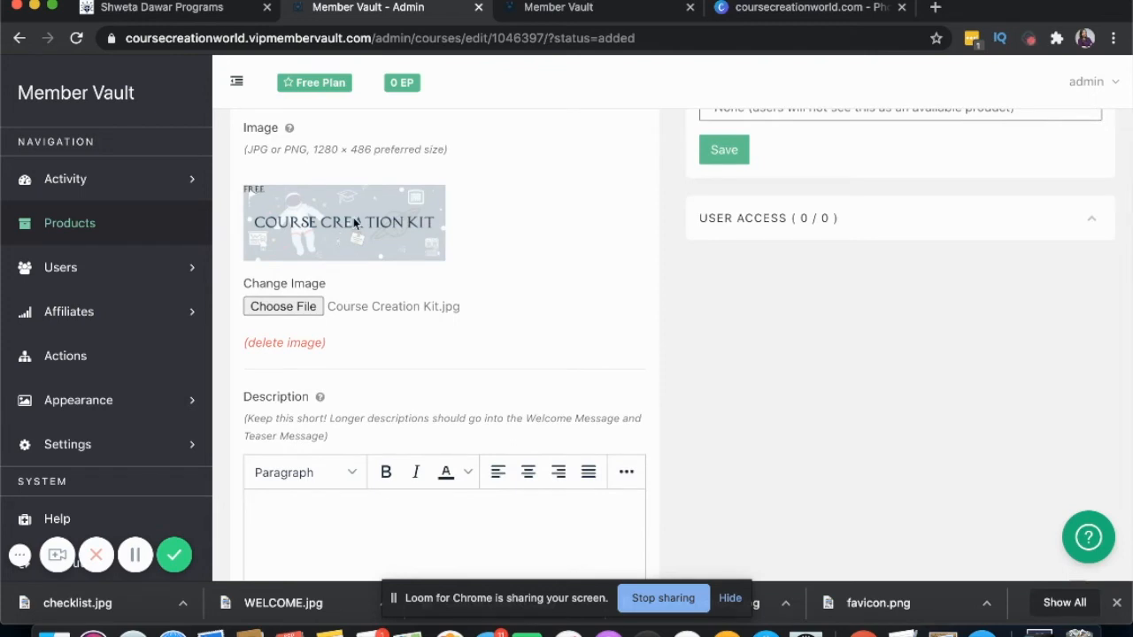
scroll(354, 234, "down", 2)
left_click(341, 443)
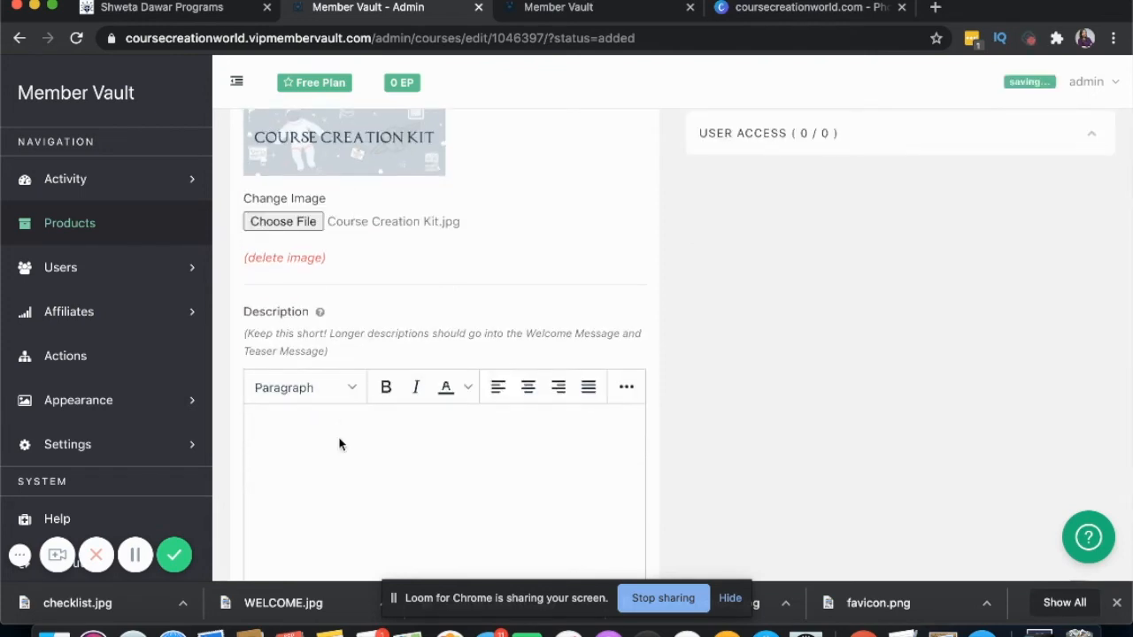
left_click(189, 7)
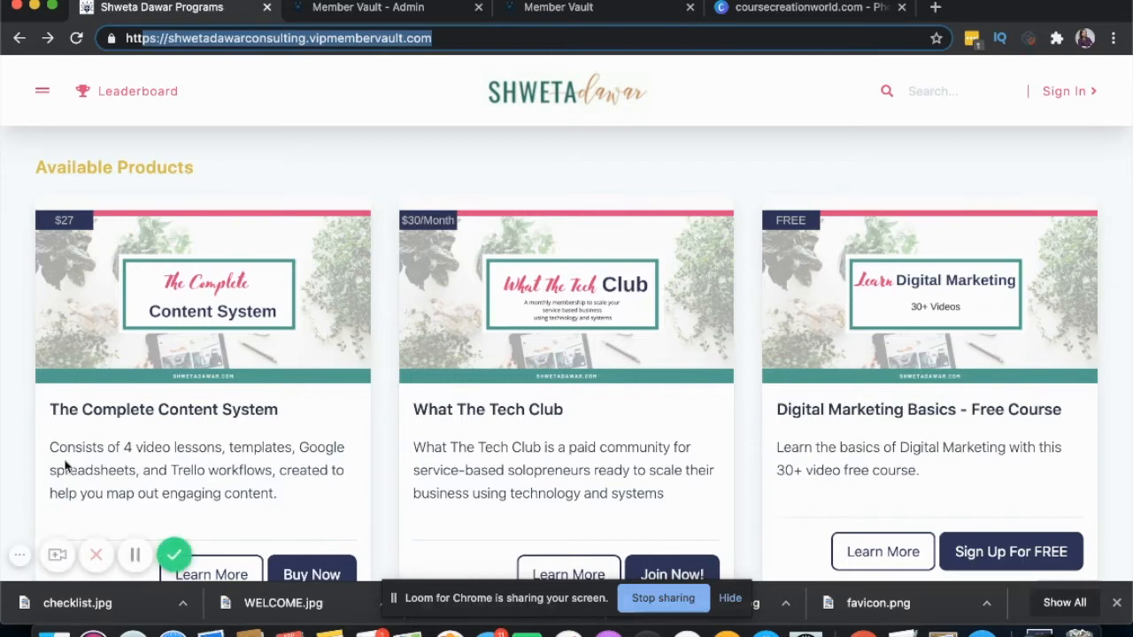
left_click_drag(51, 447, 285, 491)
key("super+c")
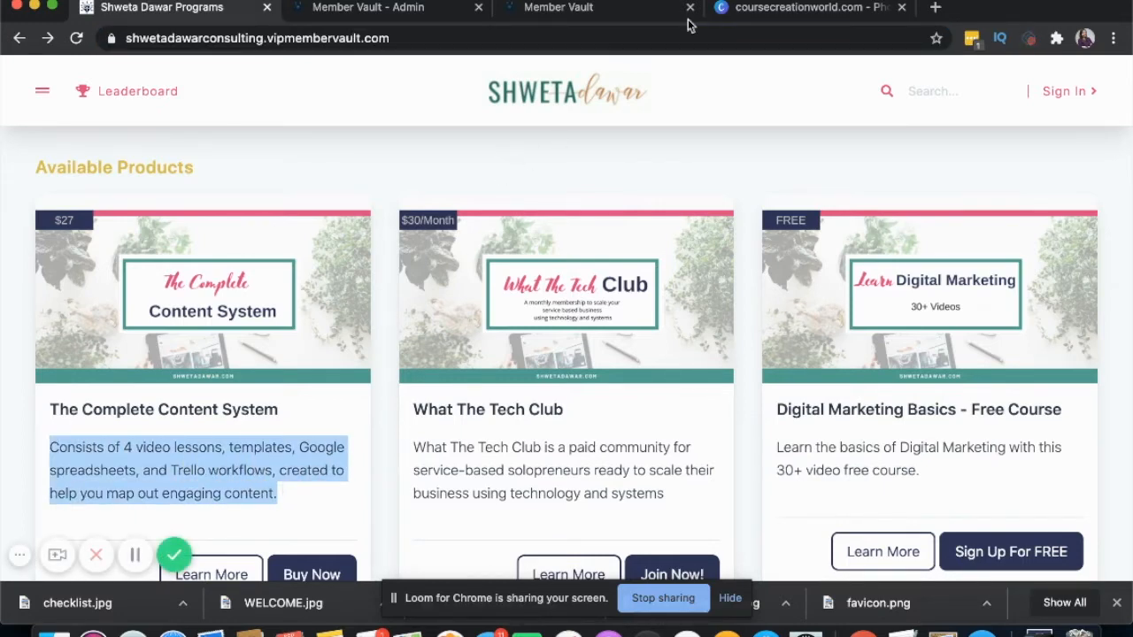
left_click(395, 10)
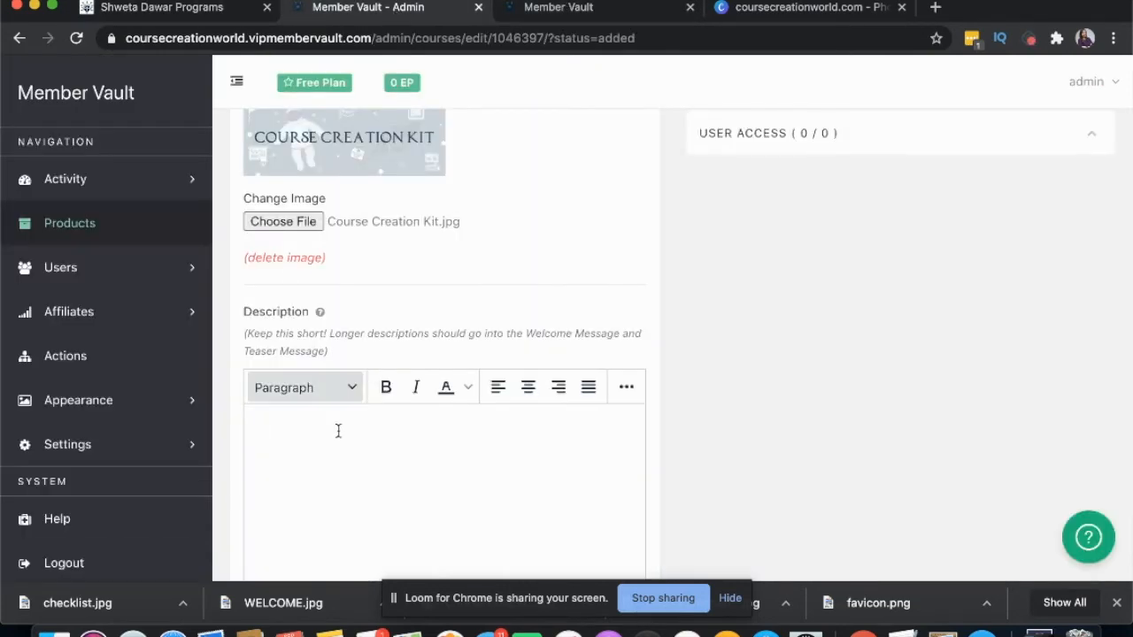
key("super+v")
- Begin the product's welcome message with "Hey" followed by the copied %FIRSTNAME% personalization placeholder
scroll(514, 458, "down", 5)
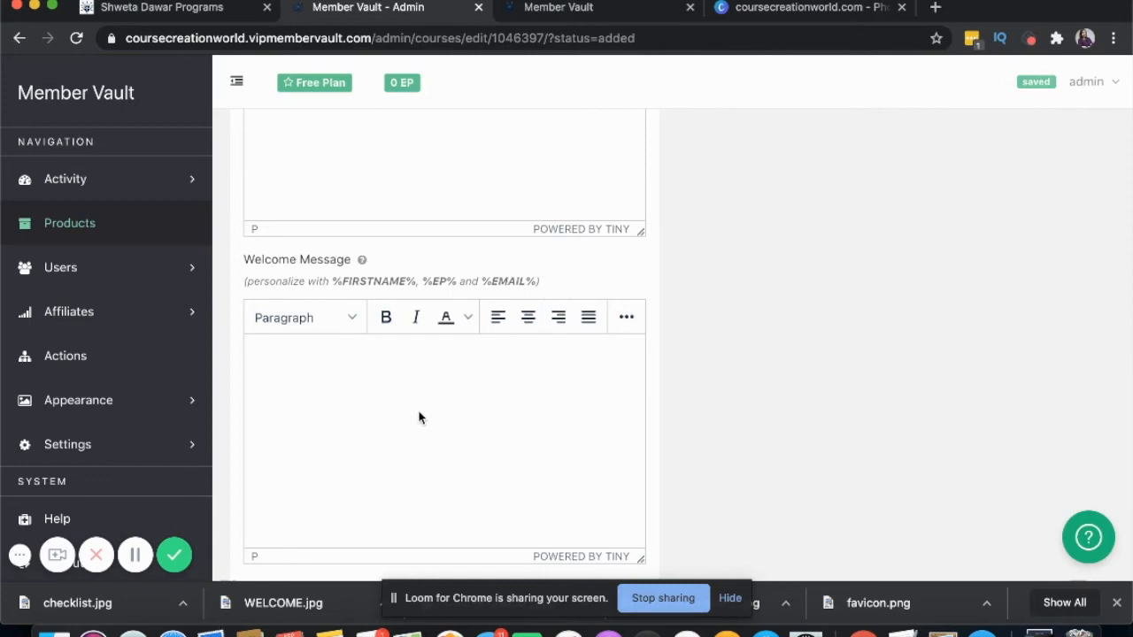
scroll(419, 415, "up", 6)
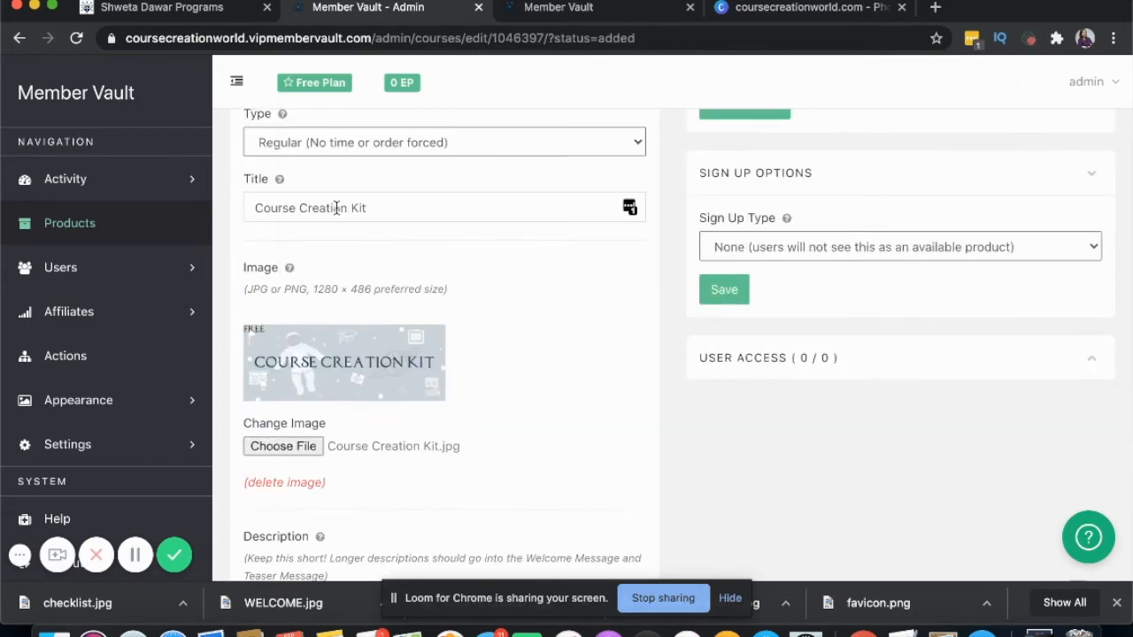
scroll(334, 213, "down", 10)
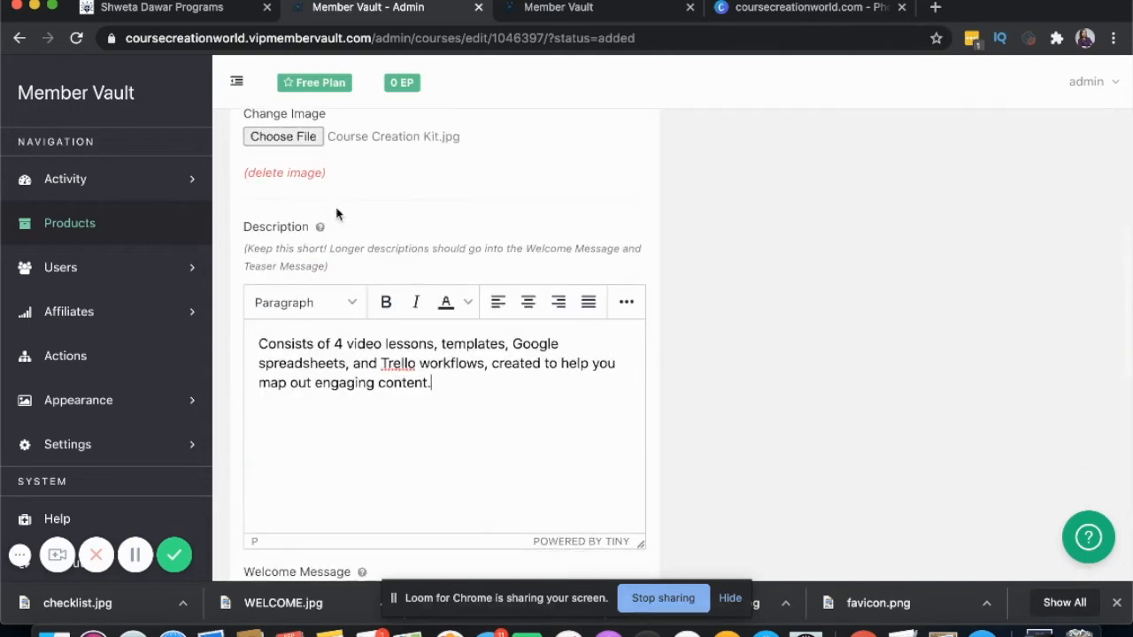
left_click(332, 390)
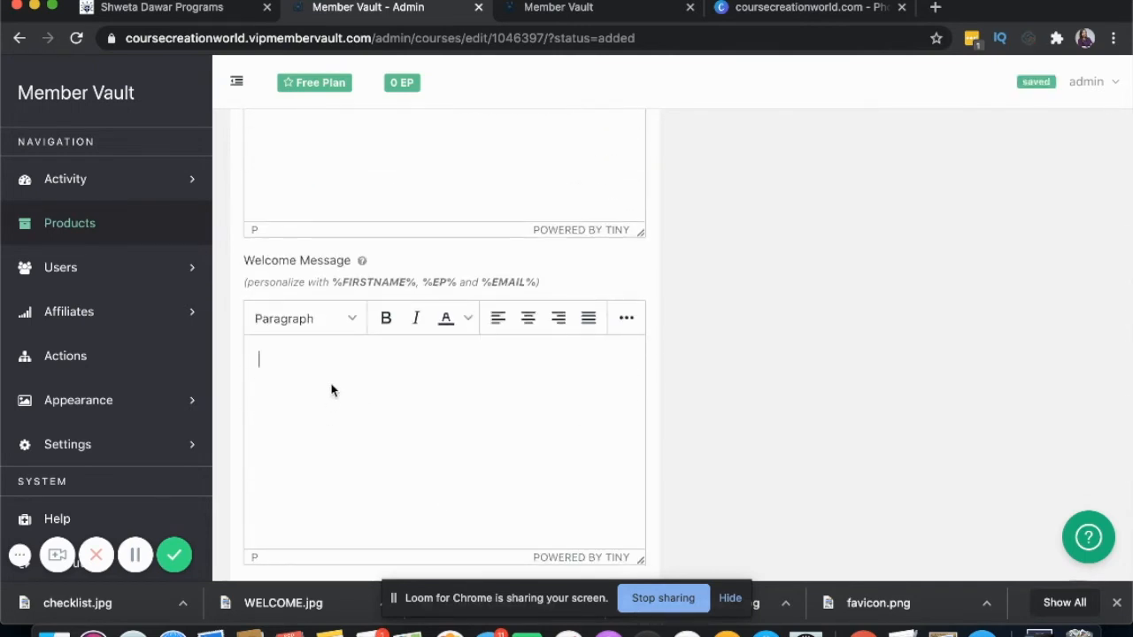
type("Hey")
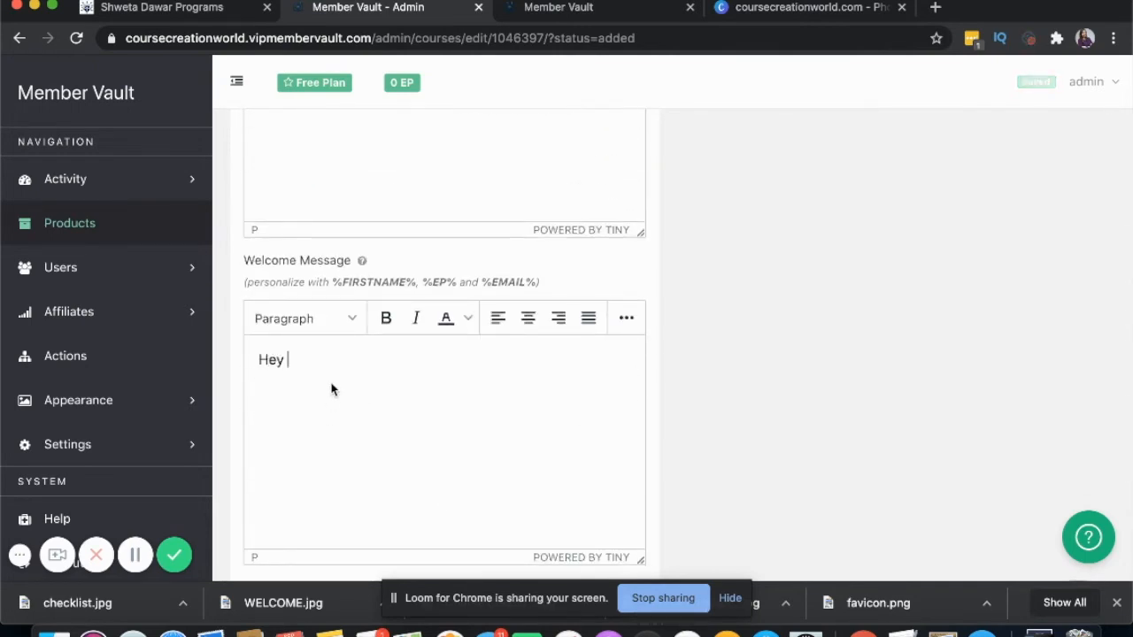
left_click(626, 317)
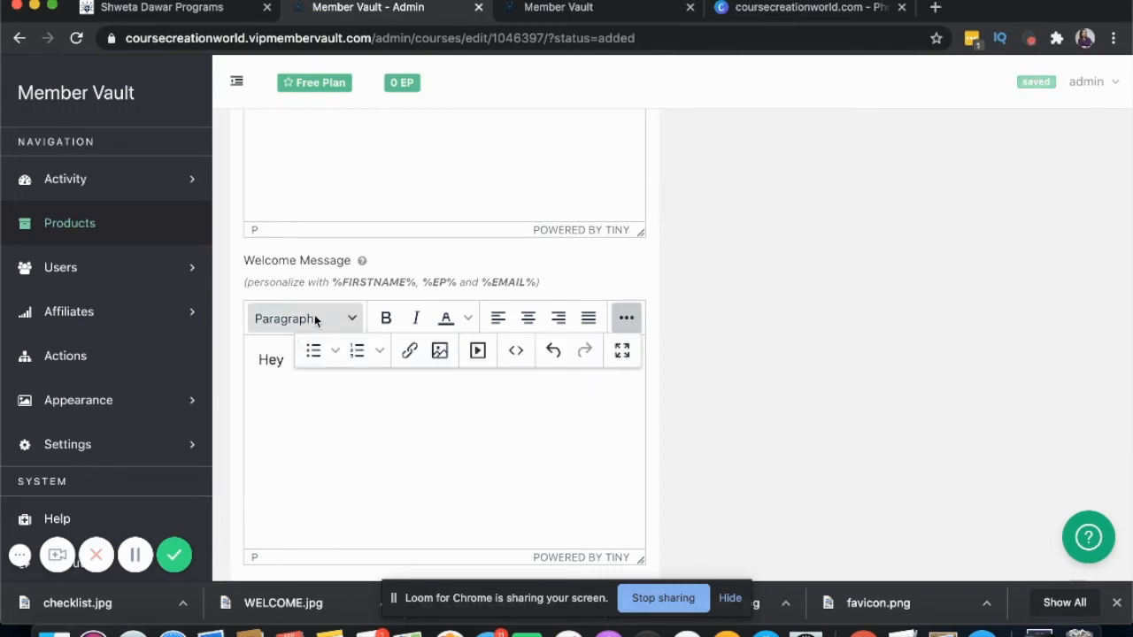
left_click_drag(332, 282, 414, 282)
key("ctrl+c")
left_click(277, 360)
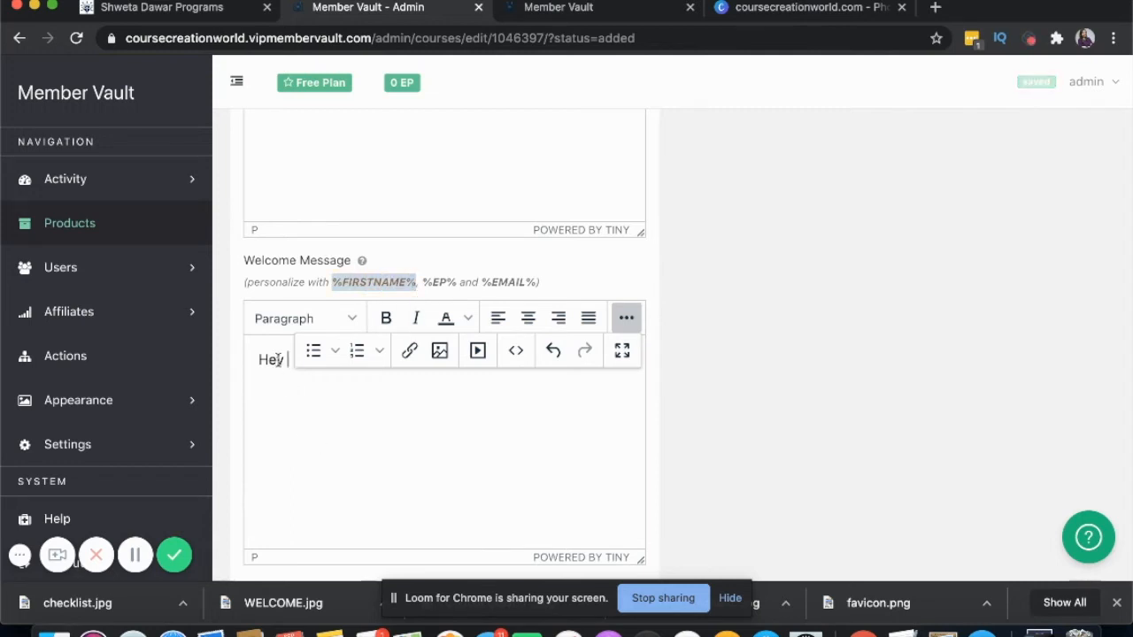
left_click(619, 321)
key("ctrl+v")
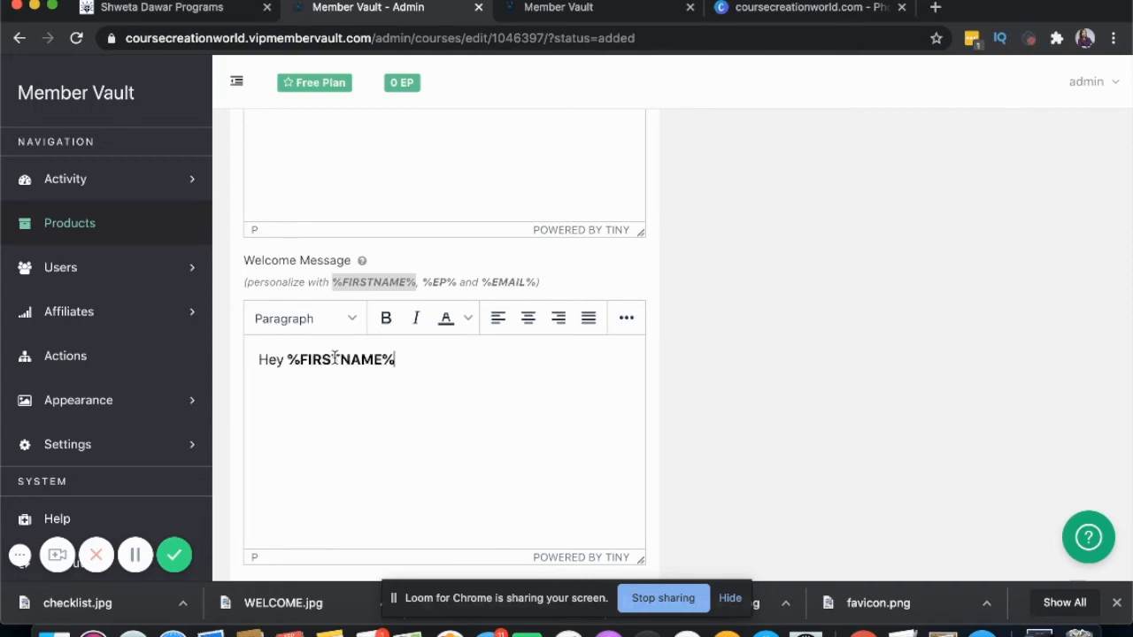
- Add a comma after the greeting, then the separate lines "Welcome to the Course Creation Kit." and "Excited to have you here."
type(", ")
type("Welc")
type("om")
type("e to th")
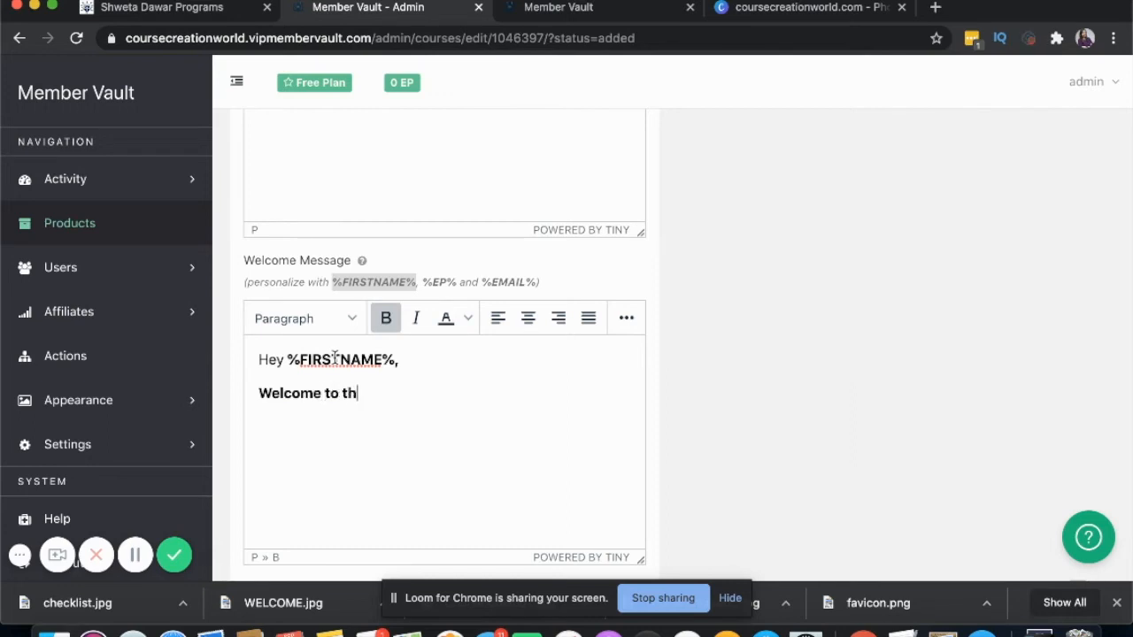
type("e Course Cre")
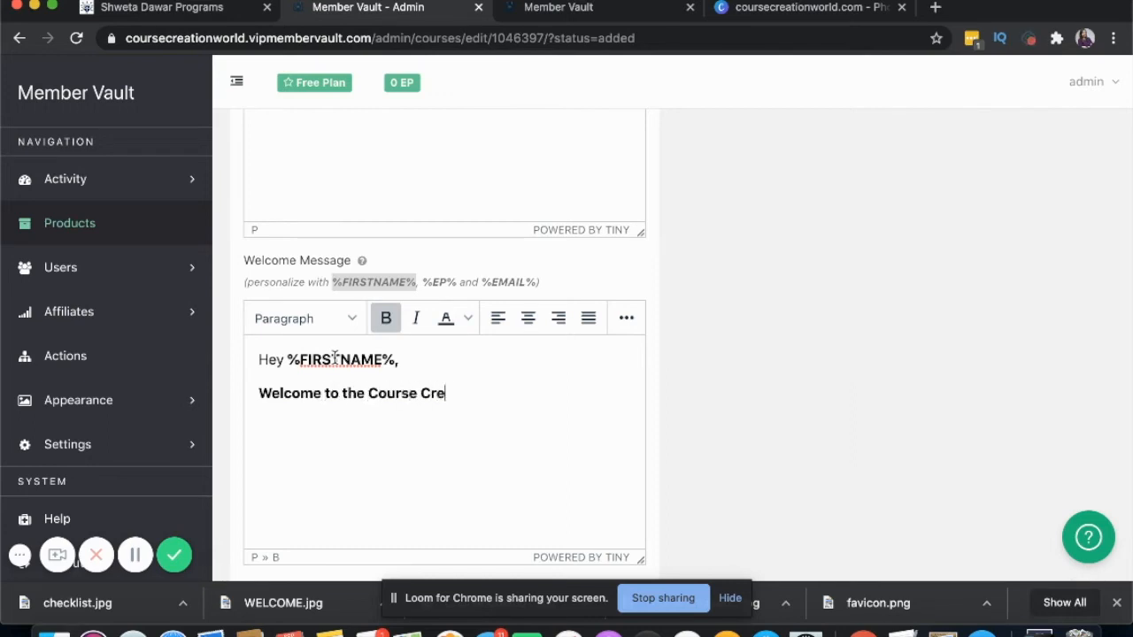
type("ation Kit.")
key("Return")
type("Excited to h")
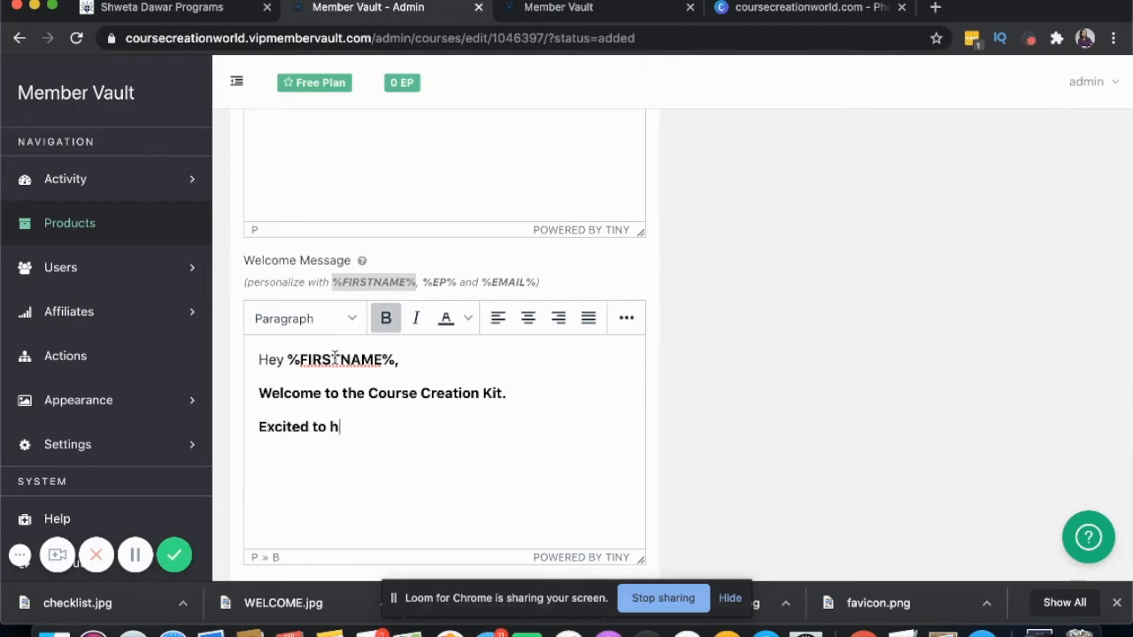
type("ave you here.")
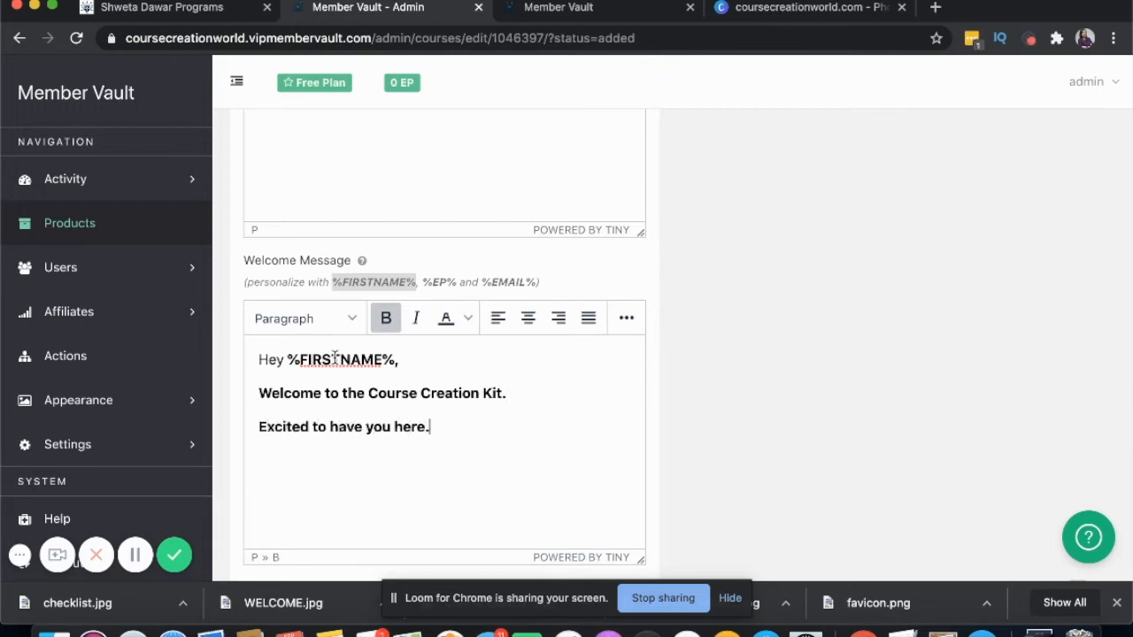
- Remove the bold formatting from "Excited to have you here." in the welcome message
left_click(625, 318)
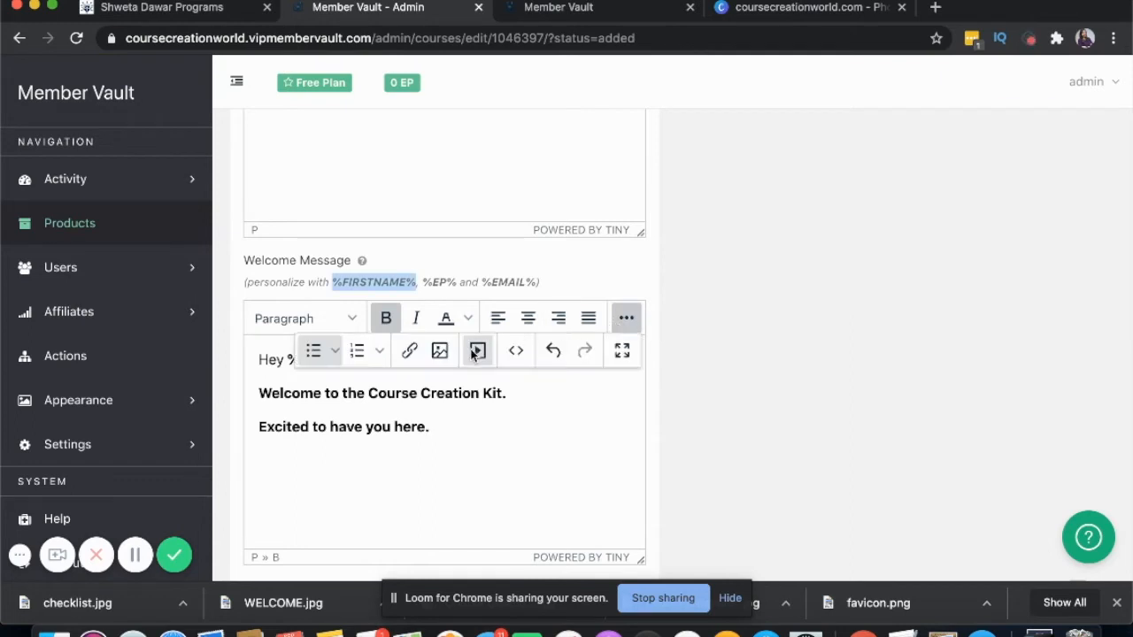
left_click_drag(430, 426, 257, 426)
left_click(385, 321)
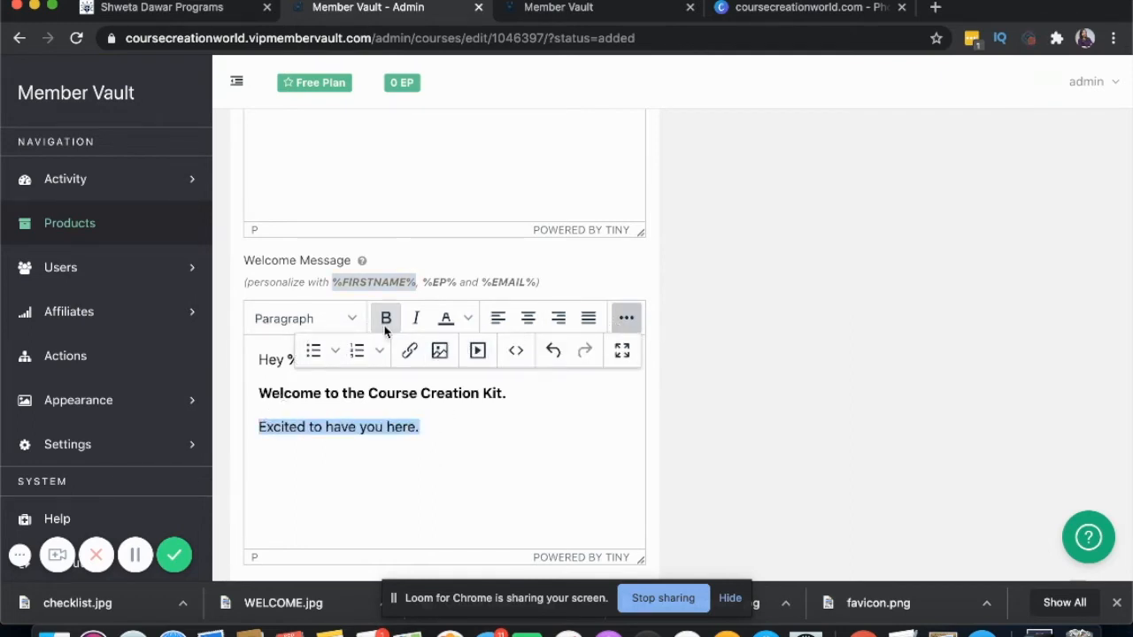
left_click(500, 433)
left_click(625, 319)
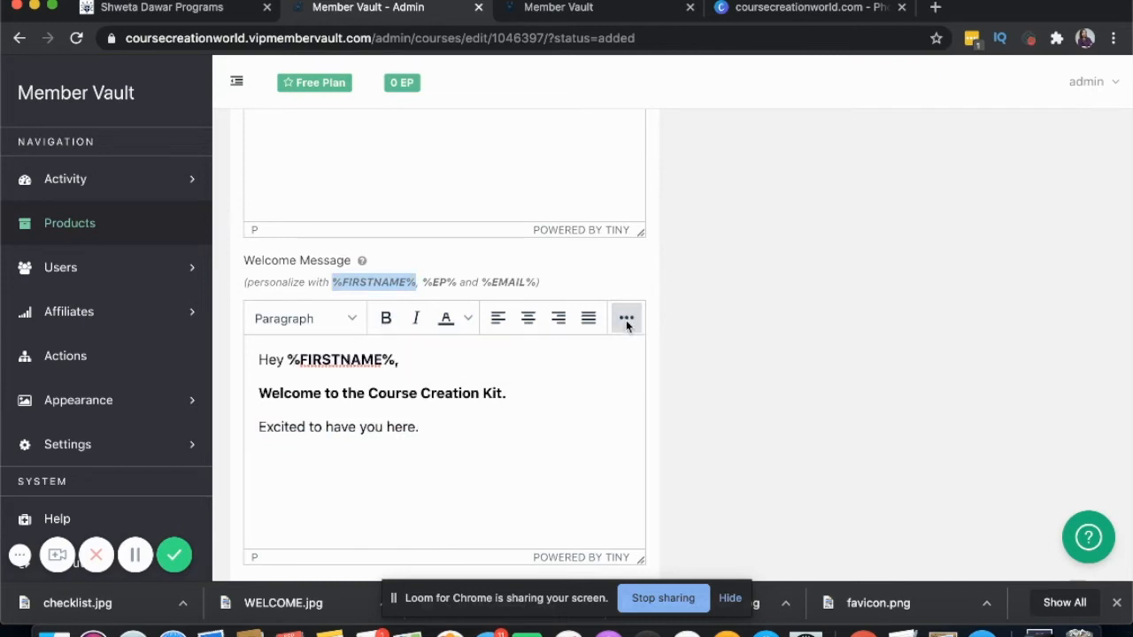
- Remove the bold formatting from the word FIRSTNAME in the welcome message's greeting
triple_click(298, 397)
double_click(328, 360)
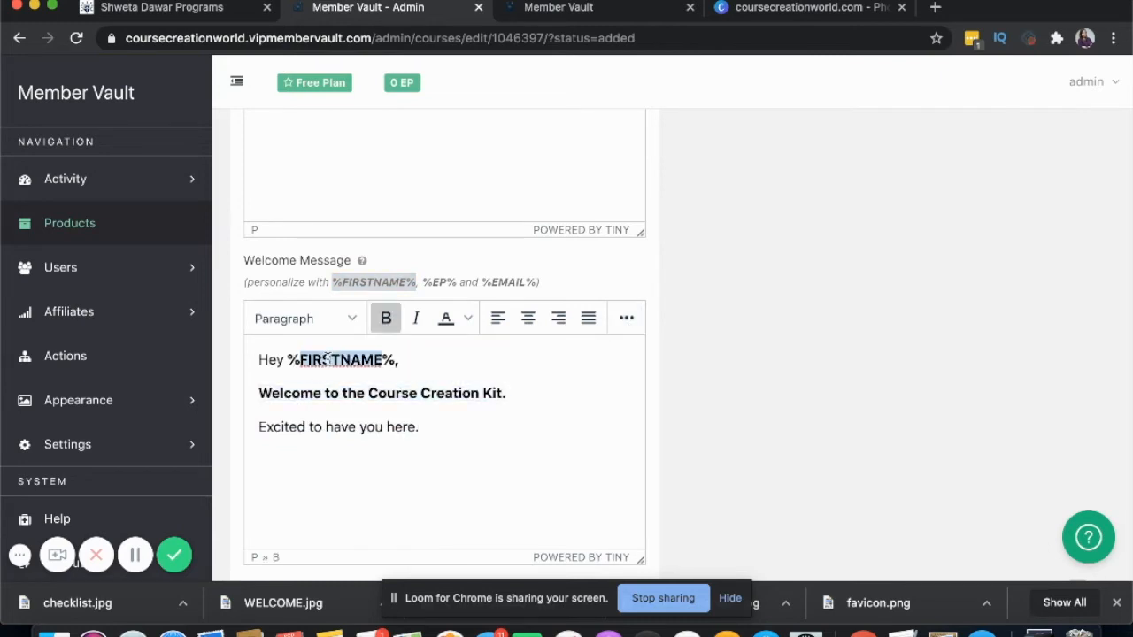
left_click(378, 324)
left_click(361, 467)
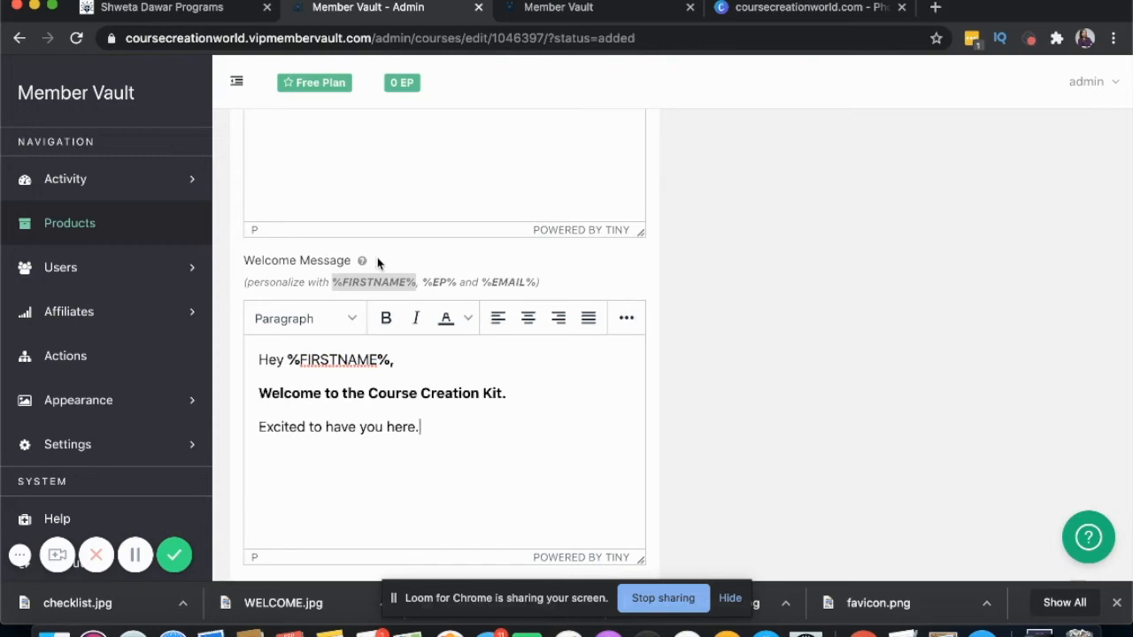
scroll(743, 270, "up", 20)
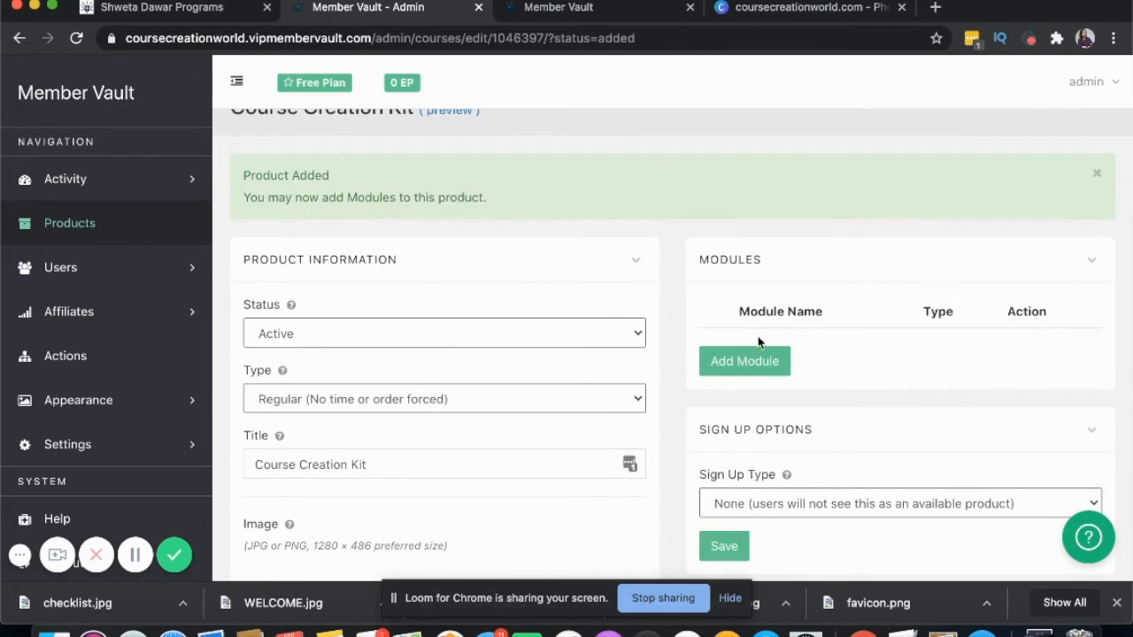
- Set the product's sign-up type to Form and its button text to "Get the Free Course Creation Kit"
left_click(746, 368)
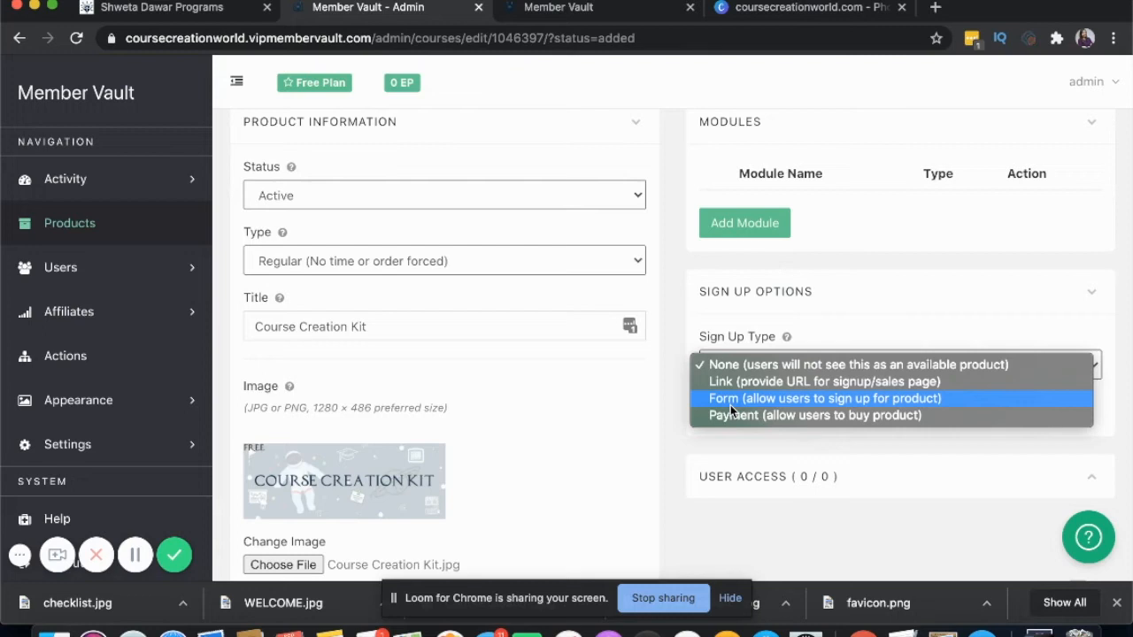
left_click(731, 400)
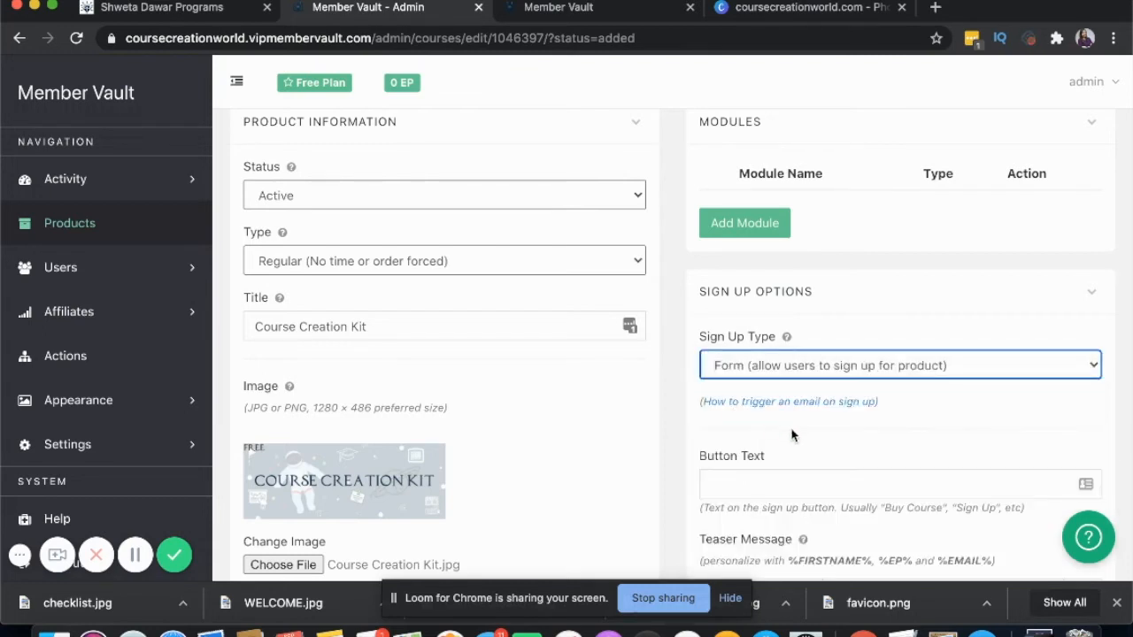
scroll(792, 433, "down", 2)
left_click(772, 349)
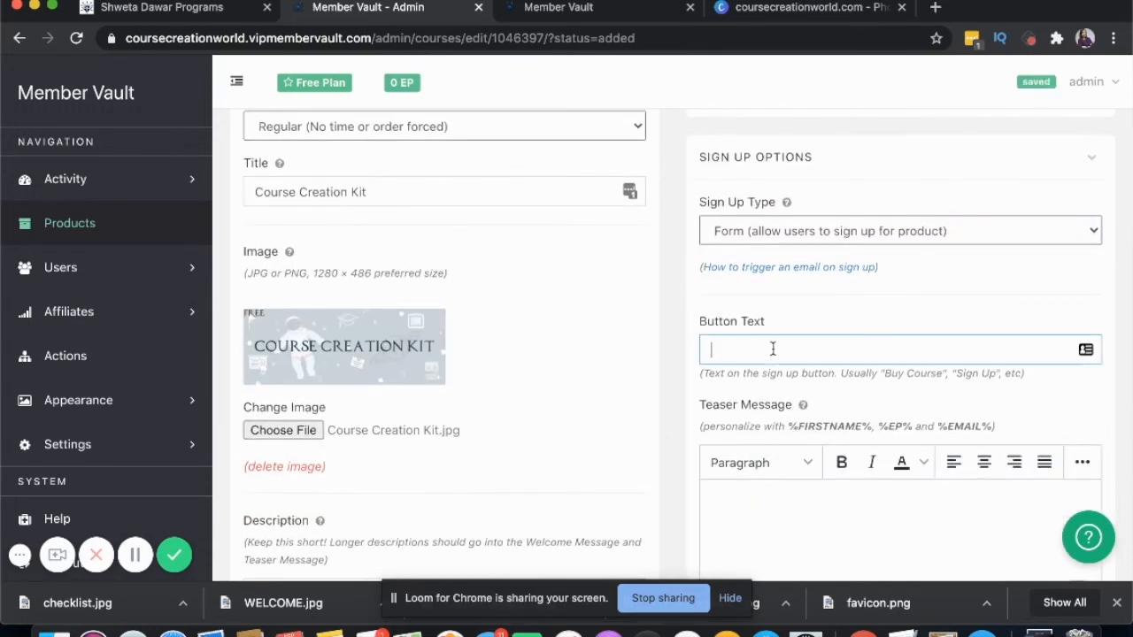
type("Get the F")
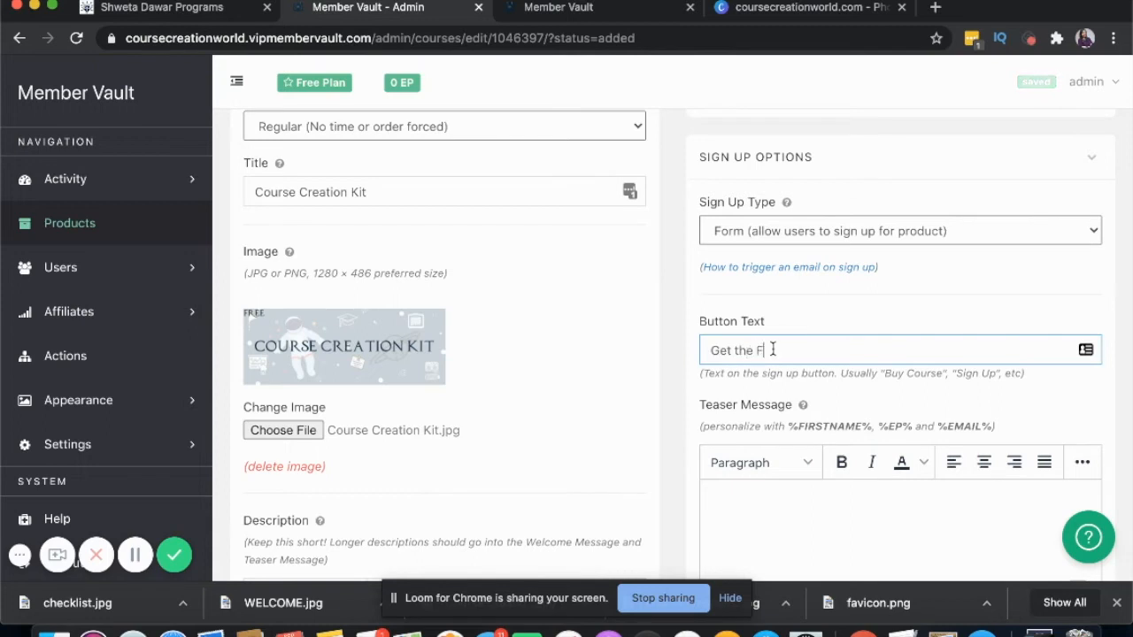
type("ree Cour")
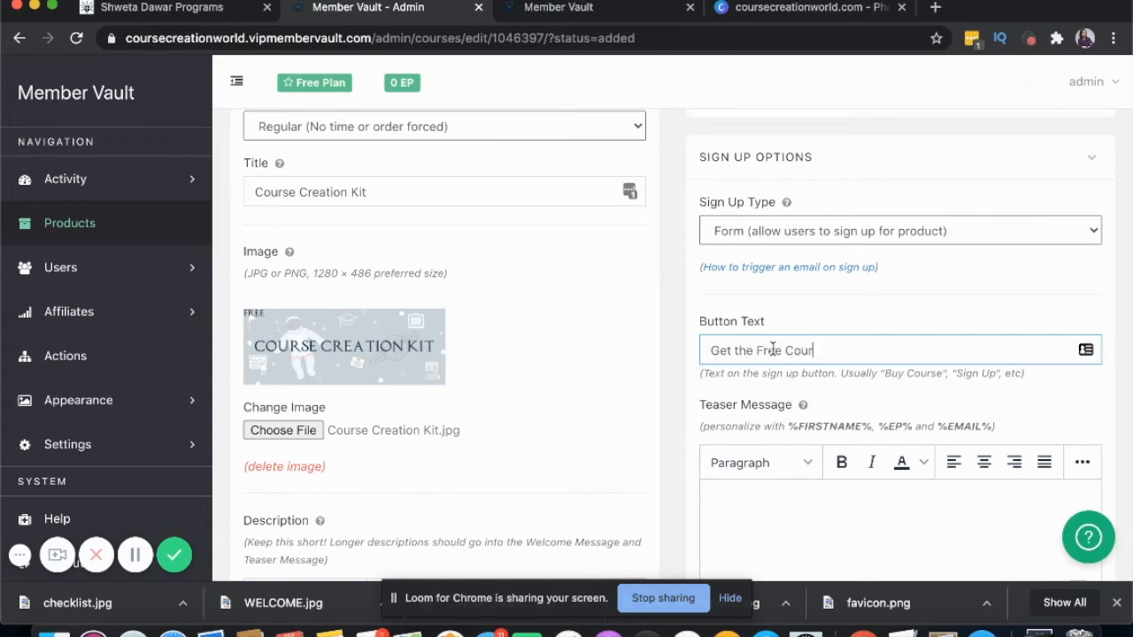
type("se Creation Kit")
- Read the help note for the teaser message and check the additional formatting options of its editor
scroll(784, 399, "down", 3)
left_click(784, 376)
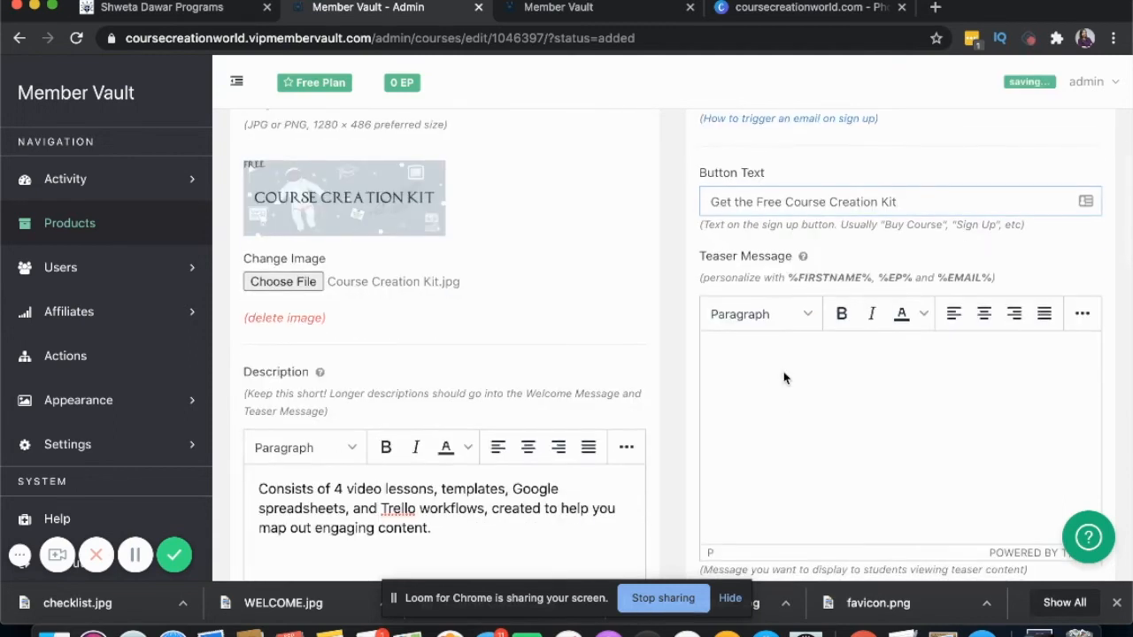
left_click(804, 257)
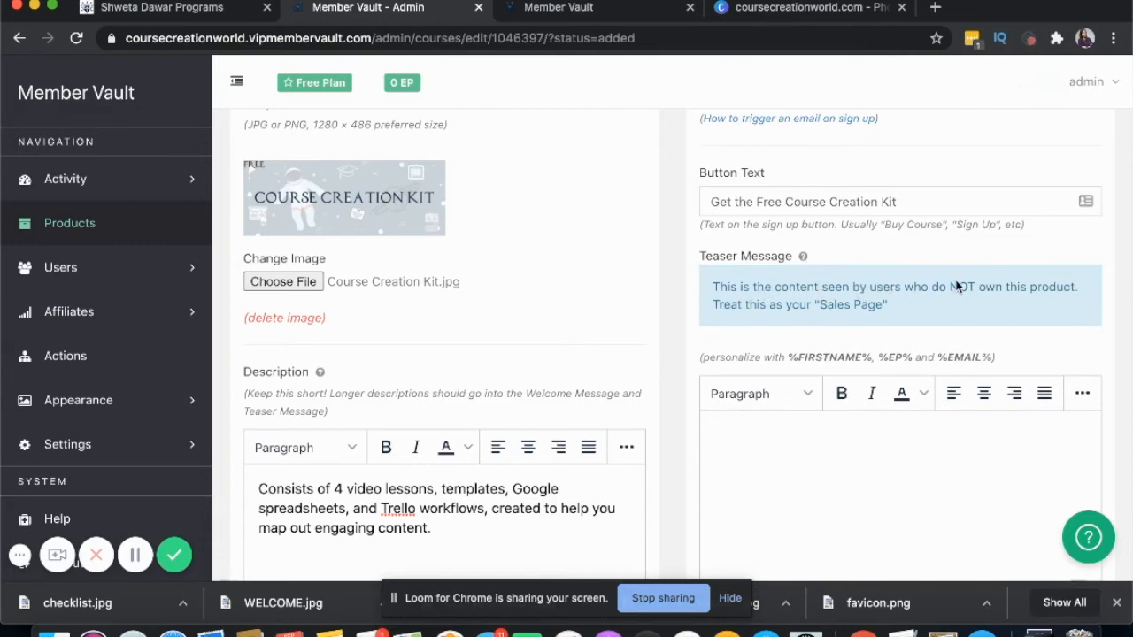
scroll(956, 287, "down", 3)
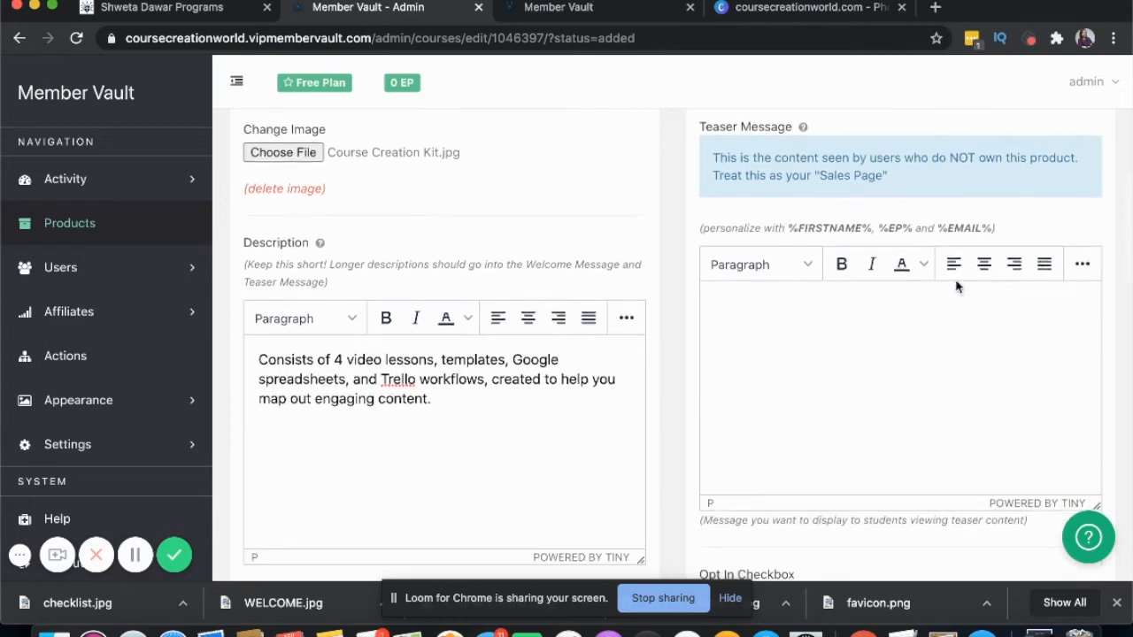
left_click(765, 313)
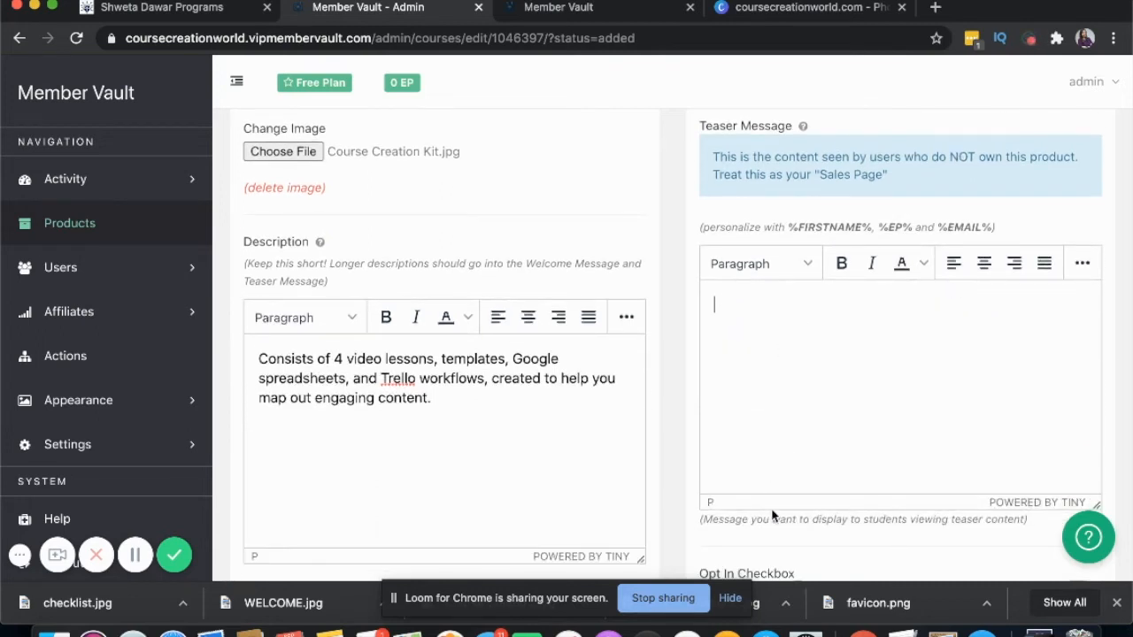
scroll(734, 318, "up", 3)
scroll(726, 307, "down", 2)
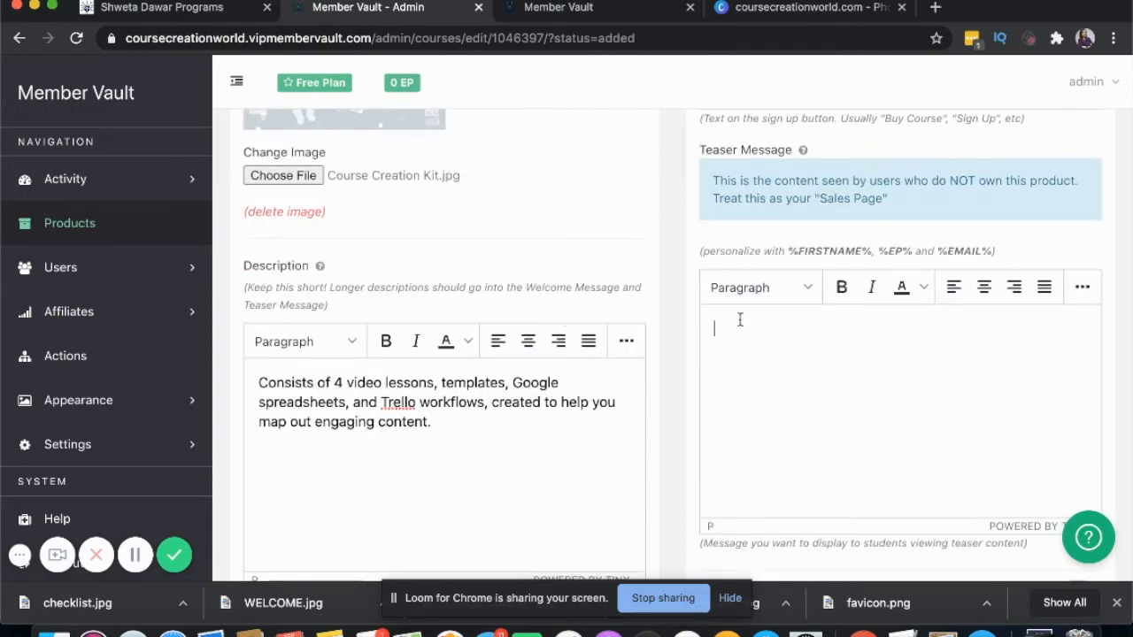
left_click(1088, 291)
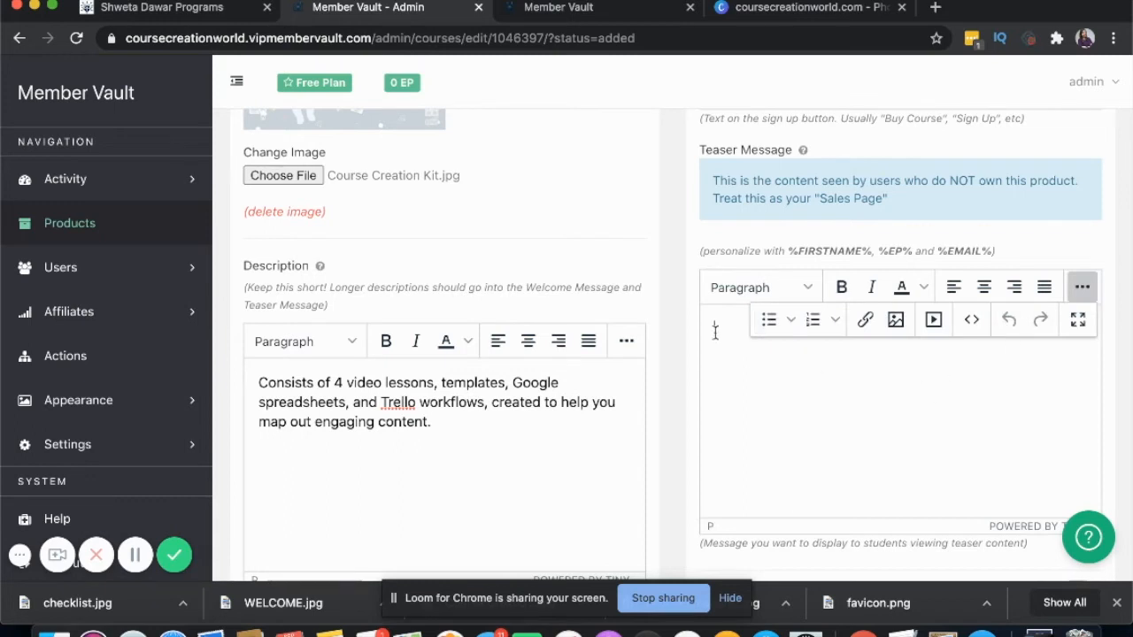
left_click(1084, 290)
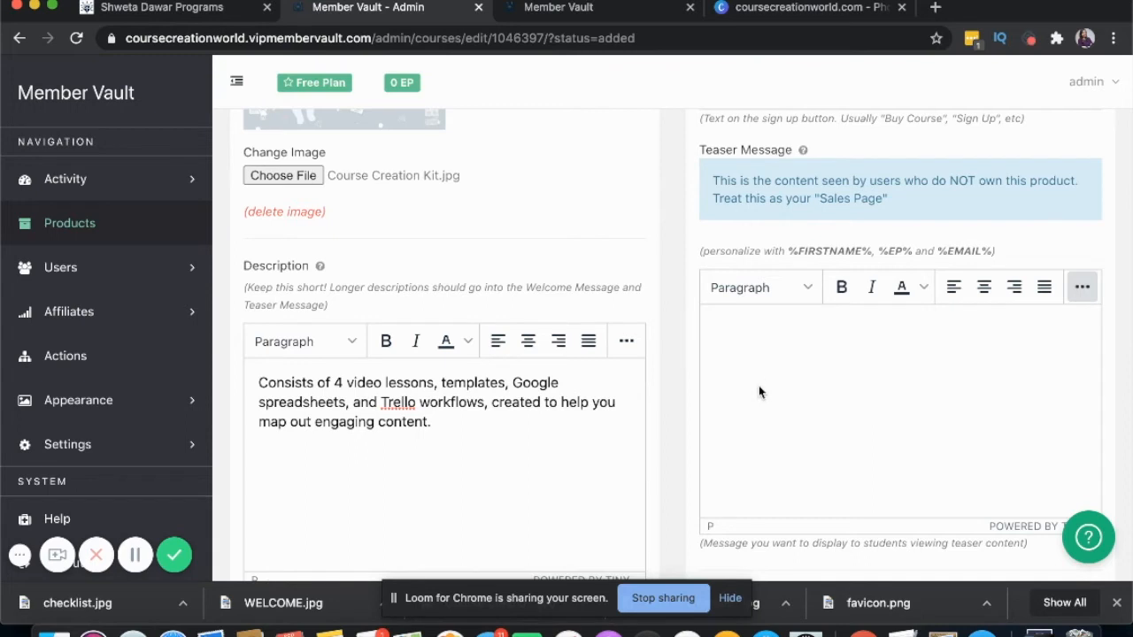
- Write the teaser message "Get the Free Course Creation Toolkit which consists of:" with lines for "Free templates", "Course in a weekend plan" and a content planning spreadsheet
left_click(769, 321)
type("Get the Free Course Creation Toolkit")
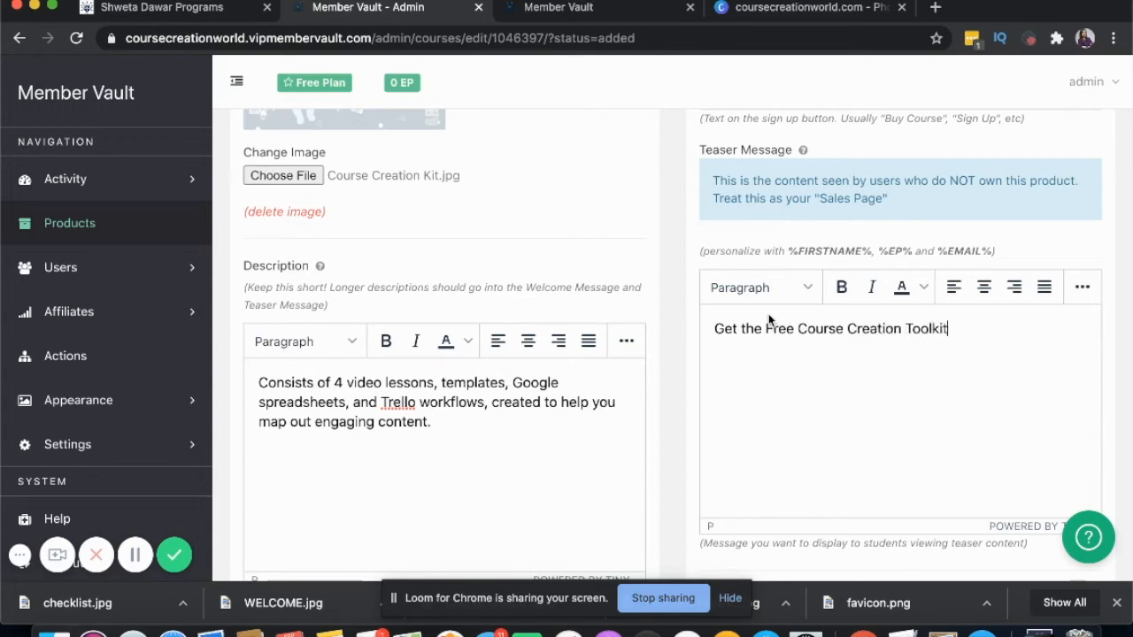
type(" which consists of: Free templates Course in a ")
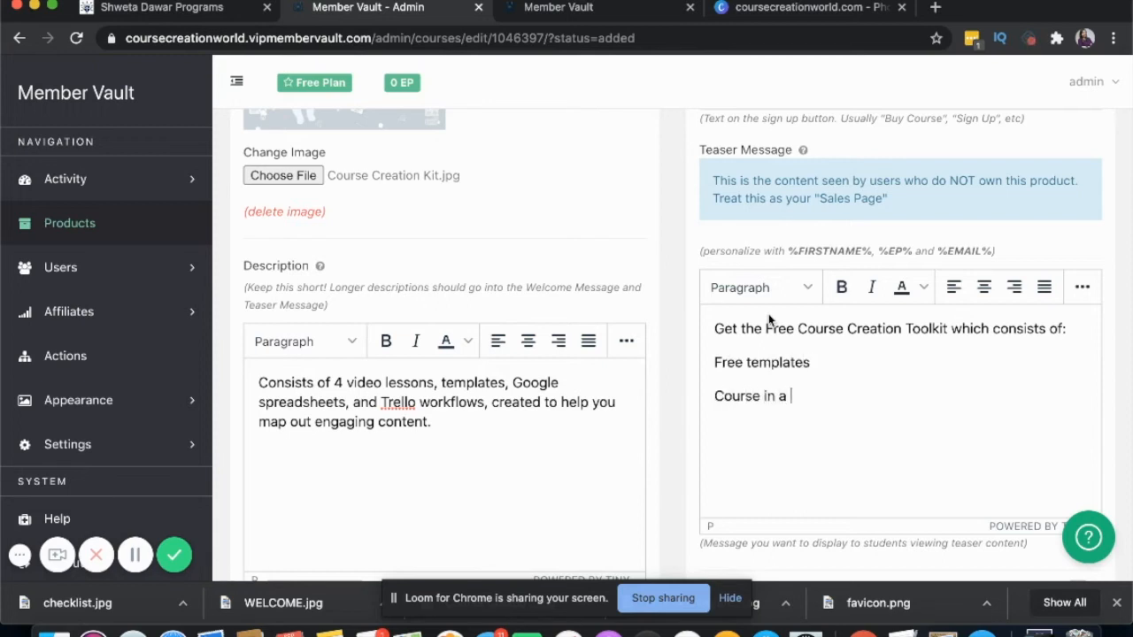
type("weekend pla")
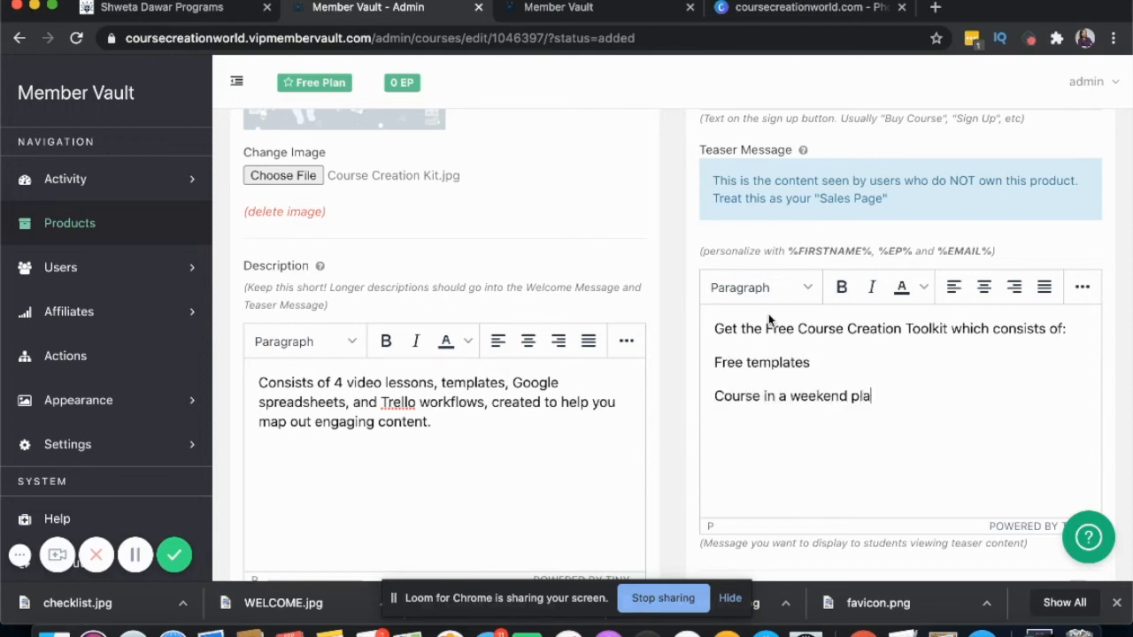
type("n Content planning speareadheet")
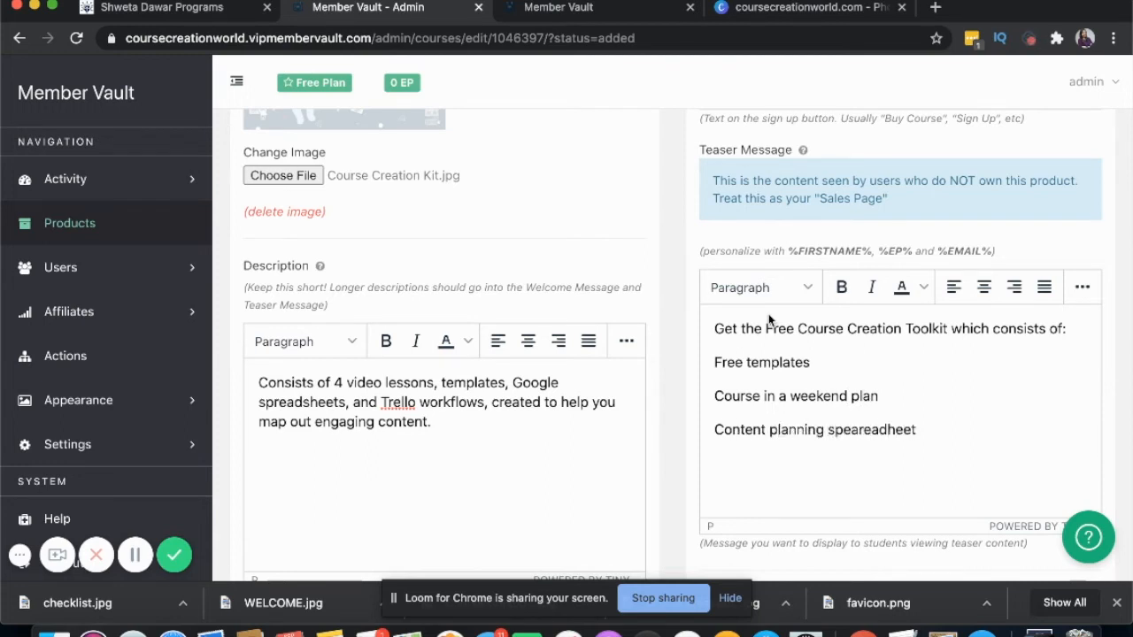
- Correct the misspelled last word of the teaser message to "spreadsheet"
left_click(871, 429)
key("BackSpace")
key("BackSpace")
key("BackSpace")
key("BackSpace")
key("BackSpace")
key("Delete")
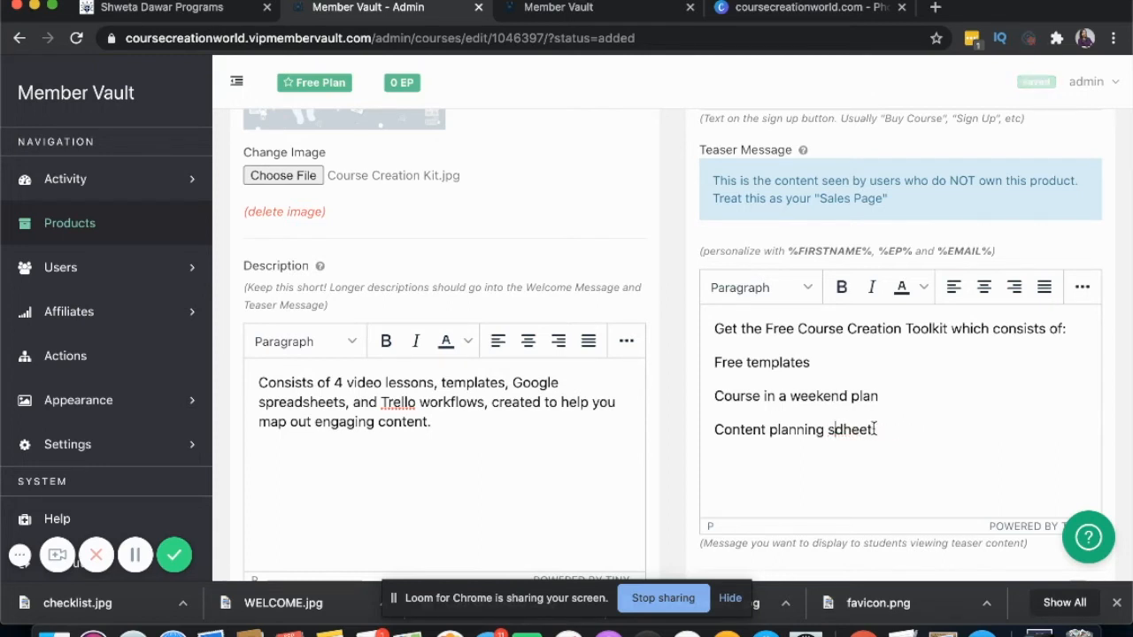
type("preads")
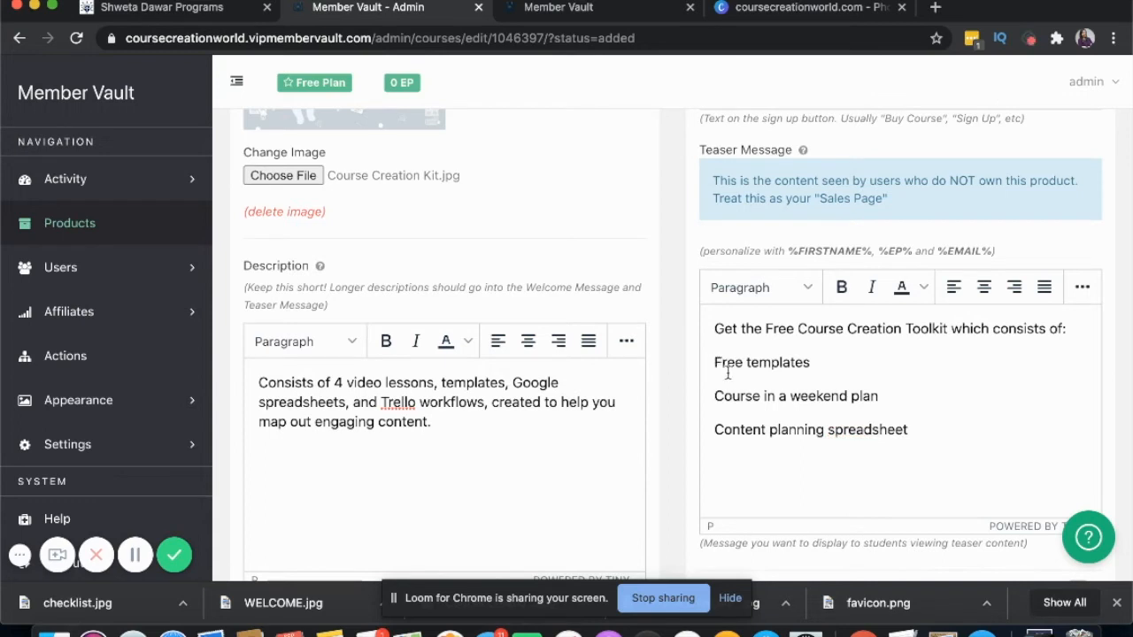
- Format the teaser message's "Free templates", "Course in a weekend plan" and "Content planning spreadsheet" lines as a bulleted list
left_click(778, 292)
left_click(778, 292)
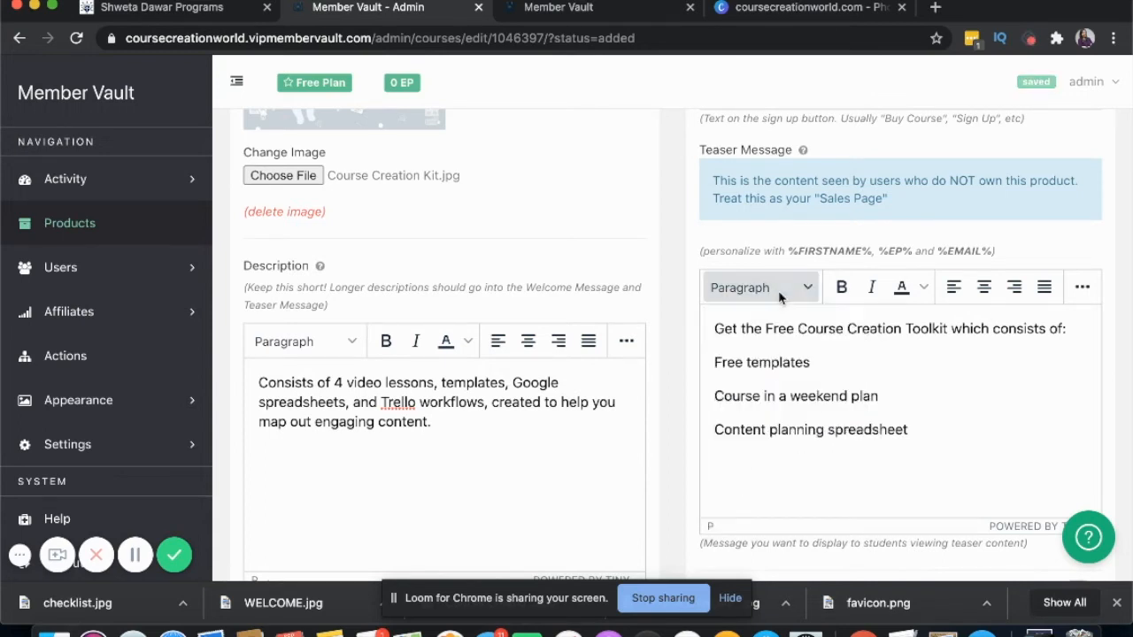
left_click(1079, 287)
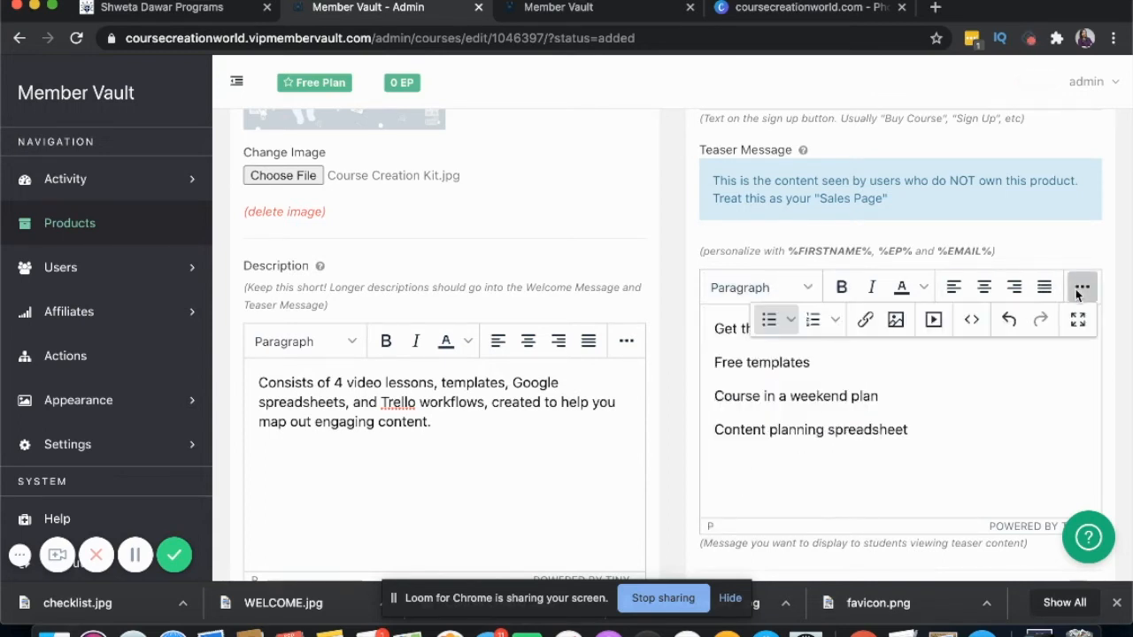
left_click(770, 319)
left_click(713, 395)
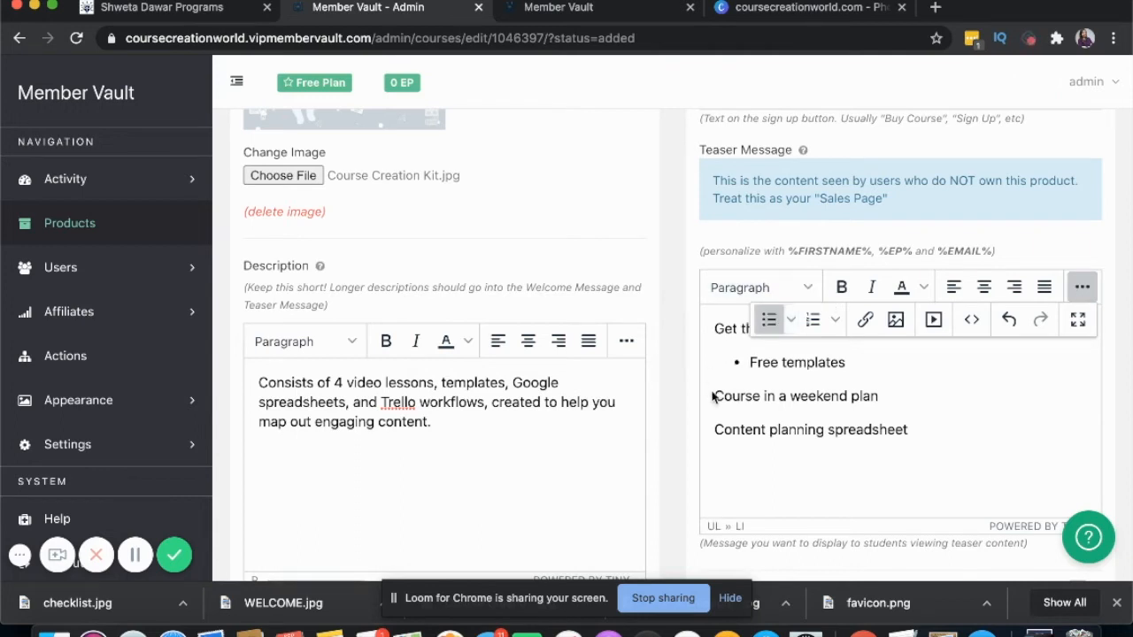
left_click(769, 323)
left_click(713, 413)
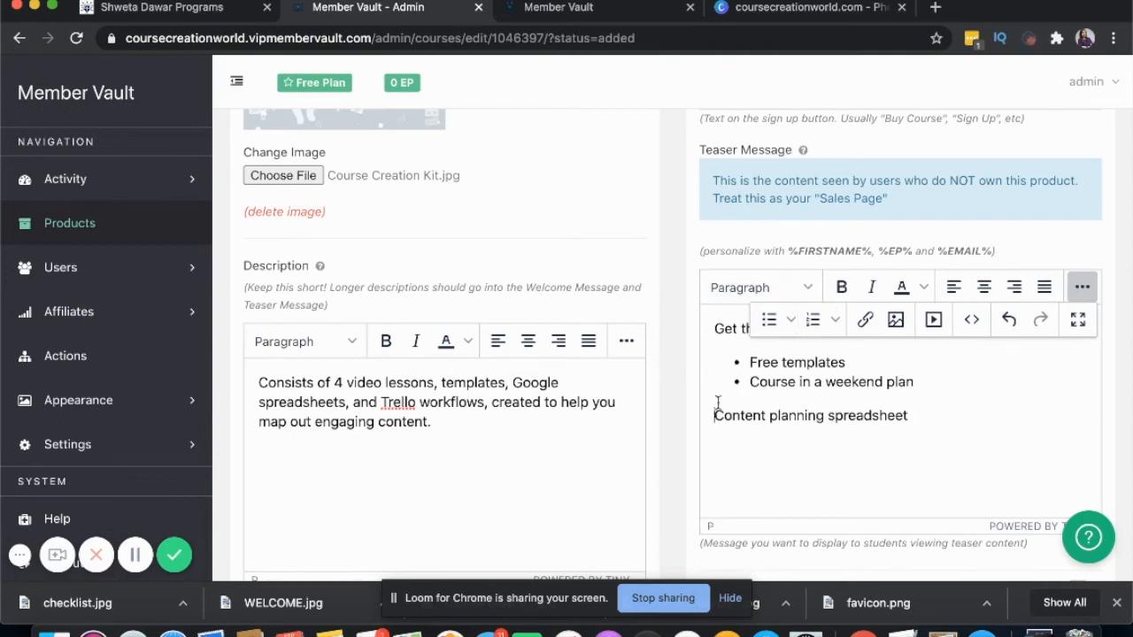
left_click(766, 323)
left_click(782, 437)
- Add a blank line and the line "Testimonials:" below the bulleted list in the teaser message
left_click(961, 389)
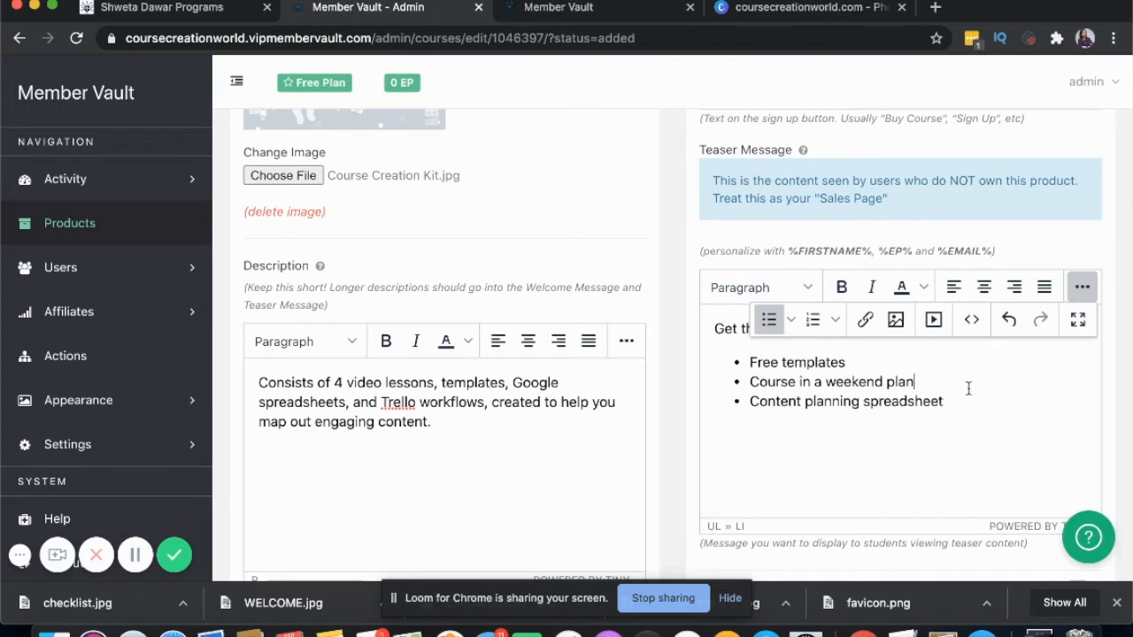
key("Return")
key("Return")
key("Return")
type("Testimonials:")
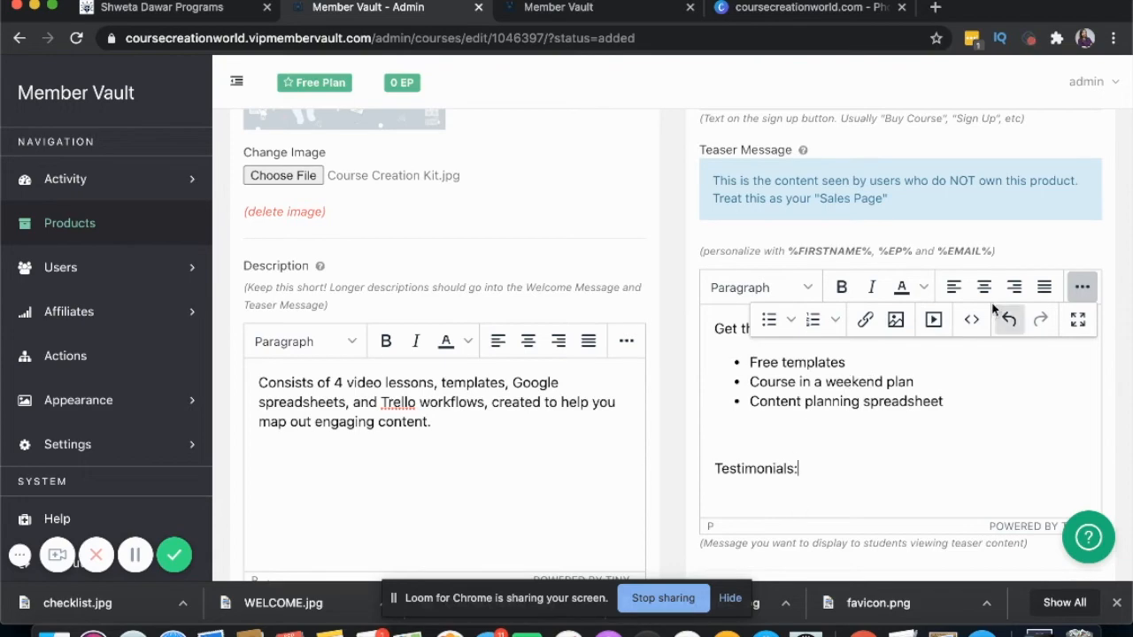
- Link "Terms of Service and Privacy Policy" in the opt-in checkbox text to coursecreationworld.com/privacy-policy
scroll(1042, 243, "down", 5)
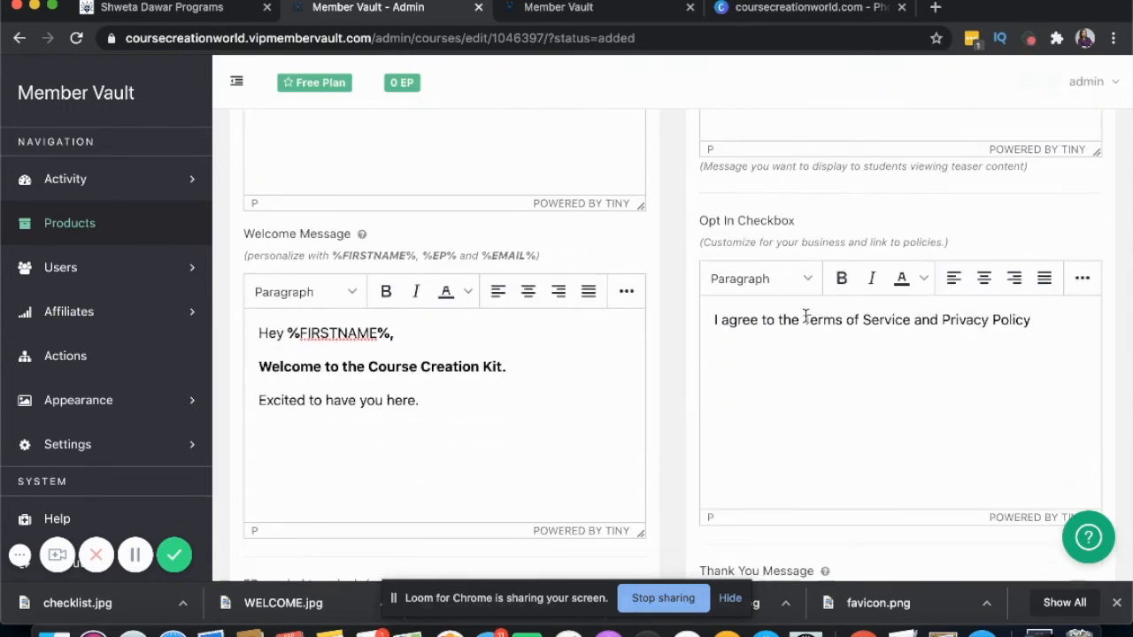
left_click_drag(803, 319, 1032, 323)
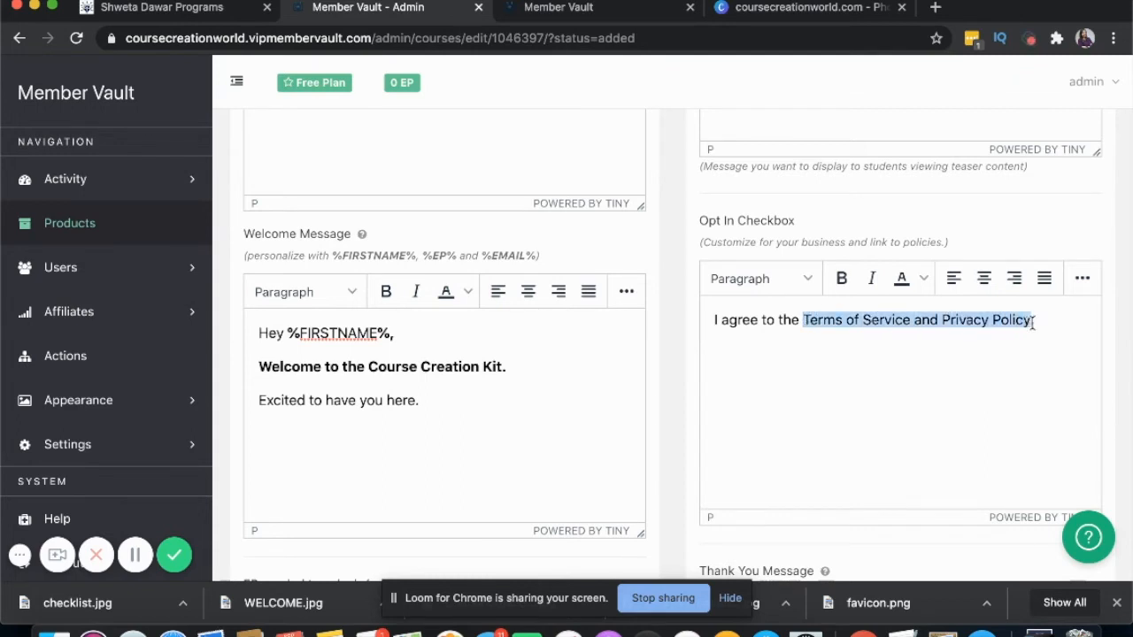
left_click(1082, 278)
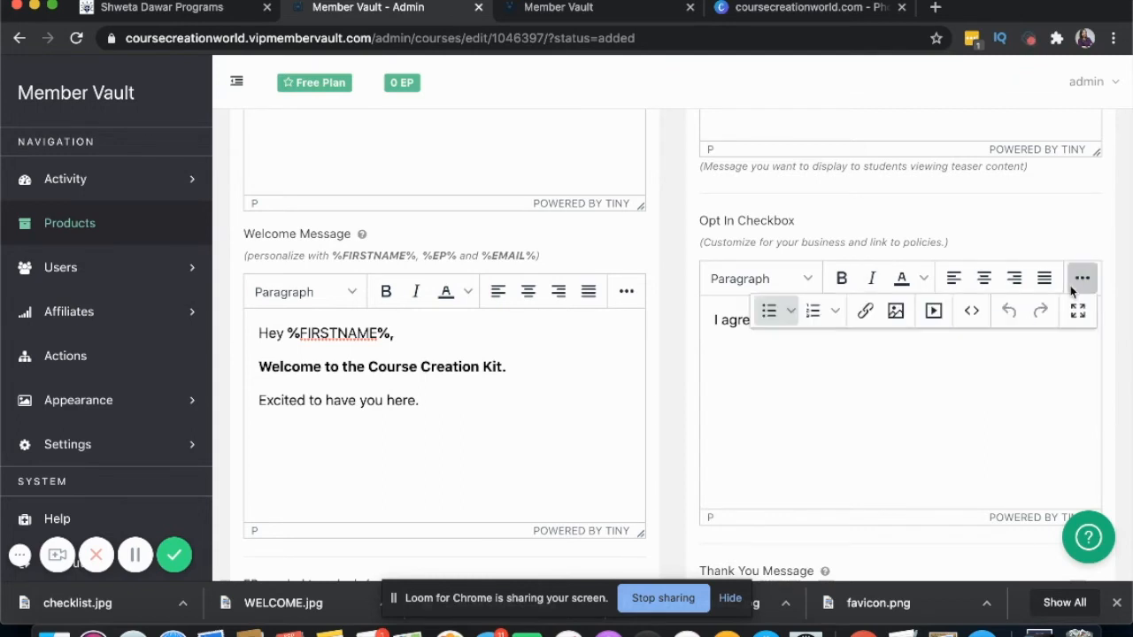
left_click(864, 310)
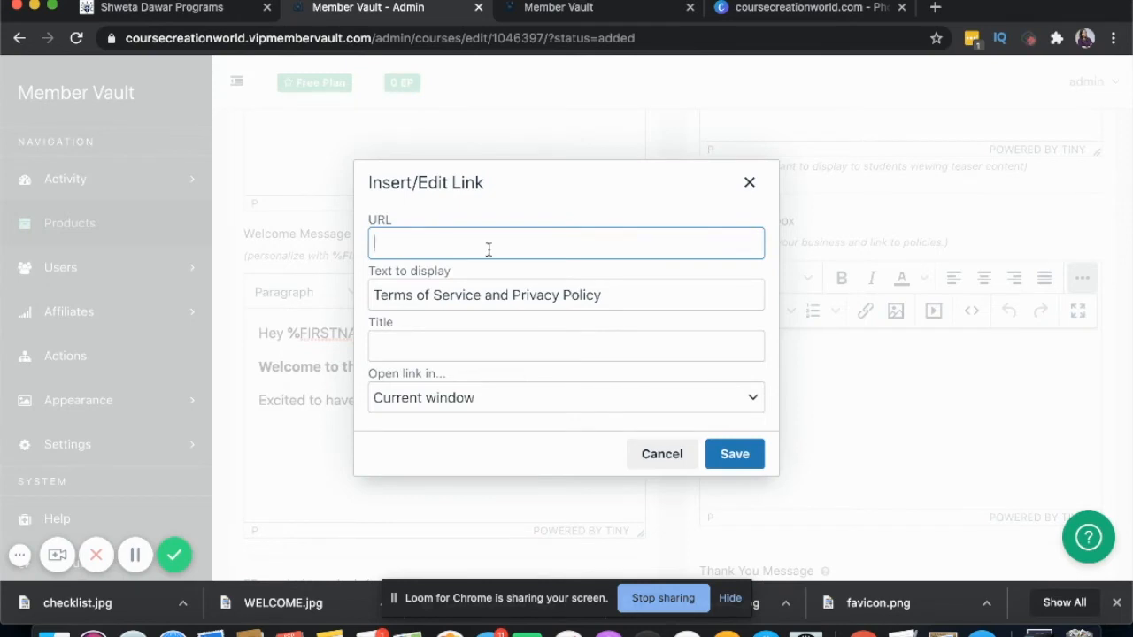
type("shwetad")
key("BackSpace")
key("BackSpace")
key("BackSpace")
key("BackSpace")
type("coursecreationworld.c")
key("BackSpace")
key("BackSpace")
key("BackSpace")
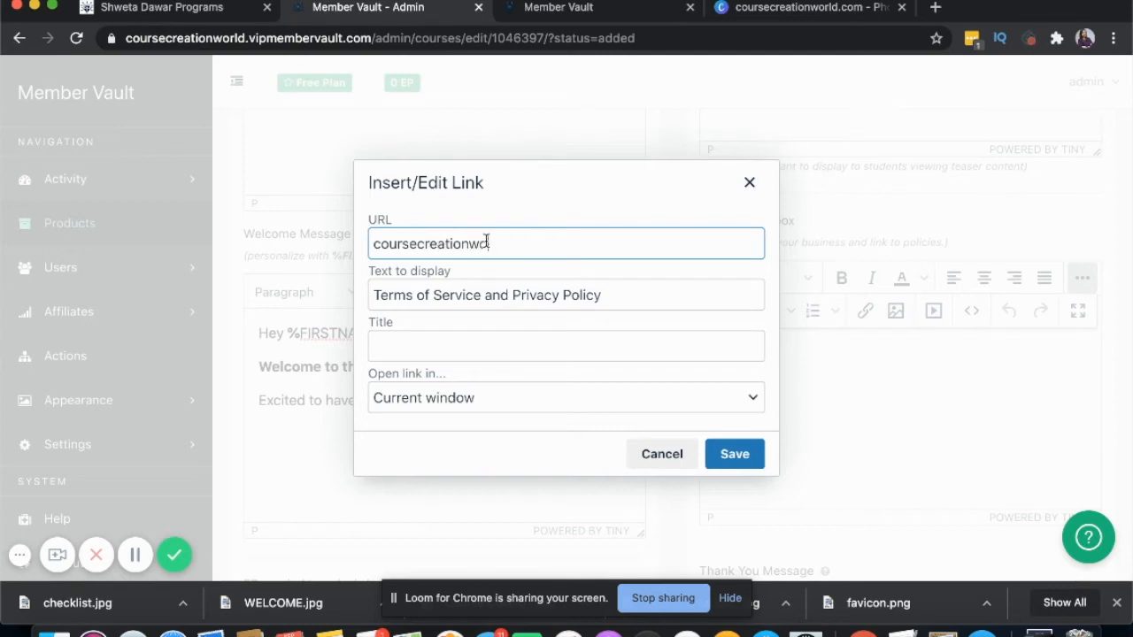
type("rld.com/privac")
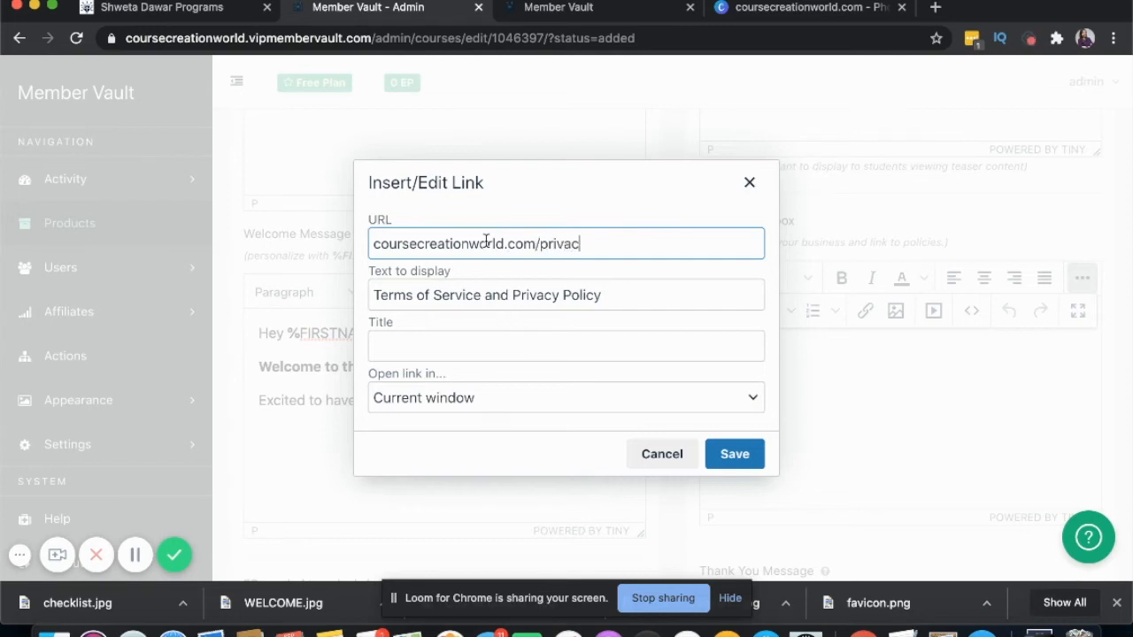
type("y-policy")
left_click(733, 454)
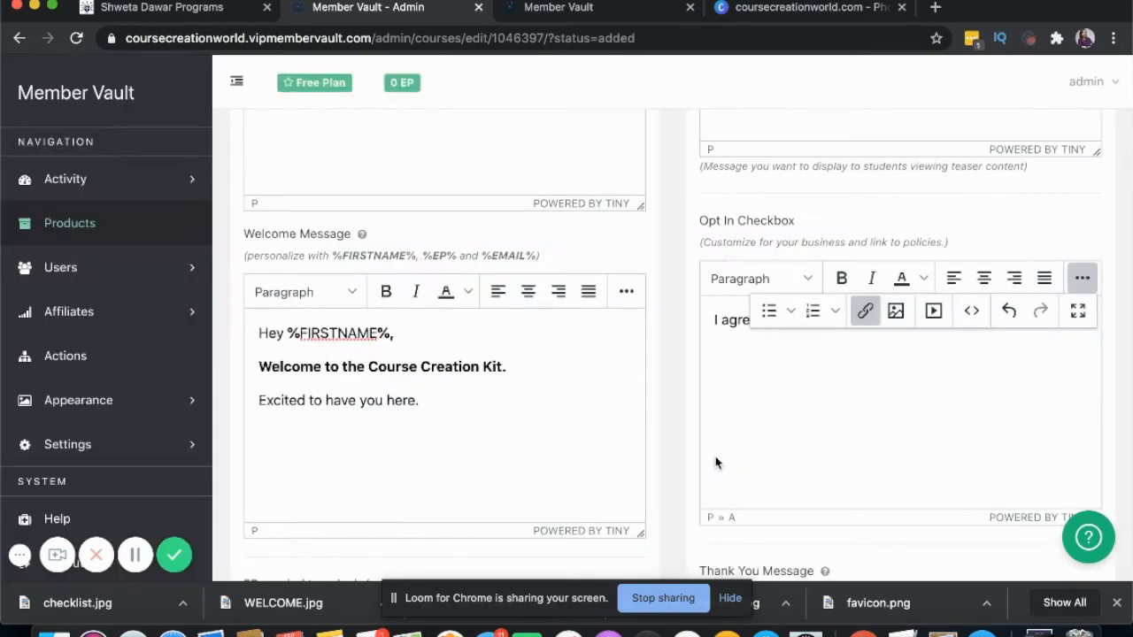
- Set the "Terms of Service and Privacy Policy" link in the opt-in checkbox text to open in a new window
left_click(865, 311)
left_click(442, 399)
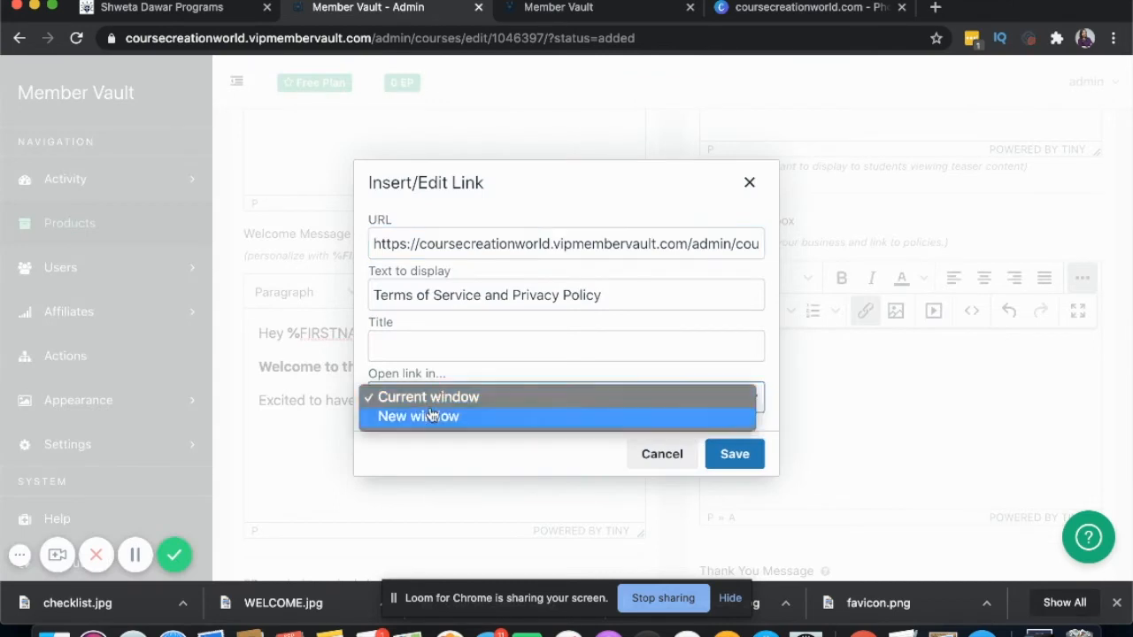
left_click(420, 416)
left_click(728, 459)
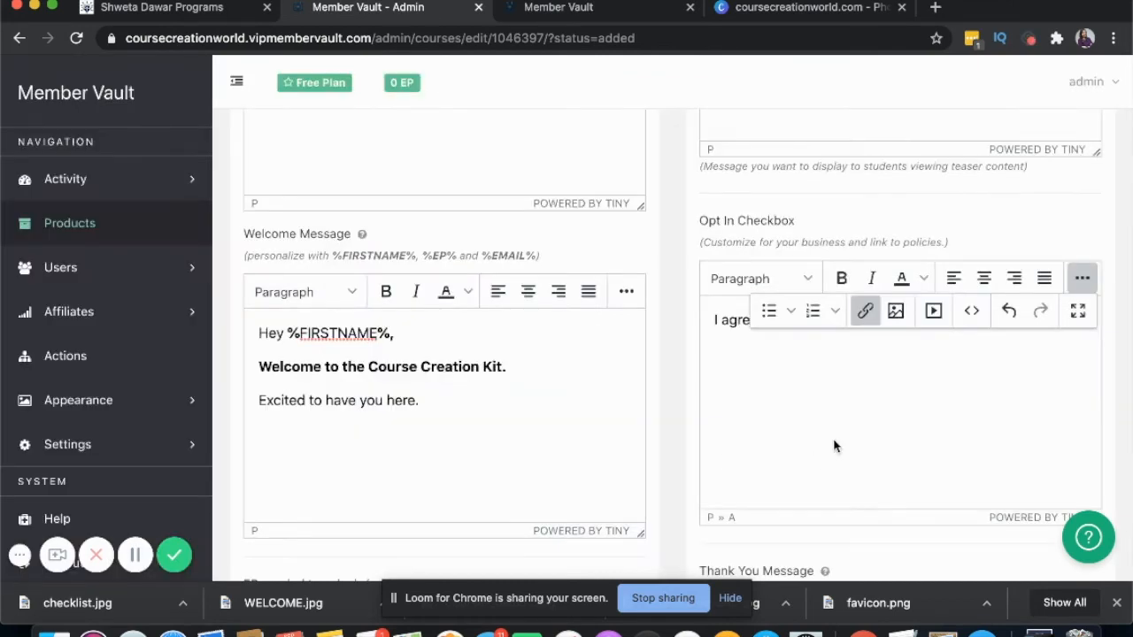
left_click(1079, 277)
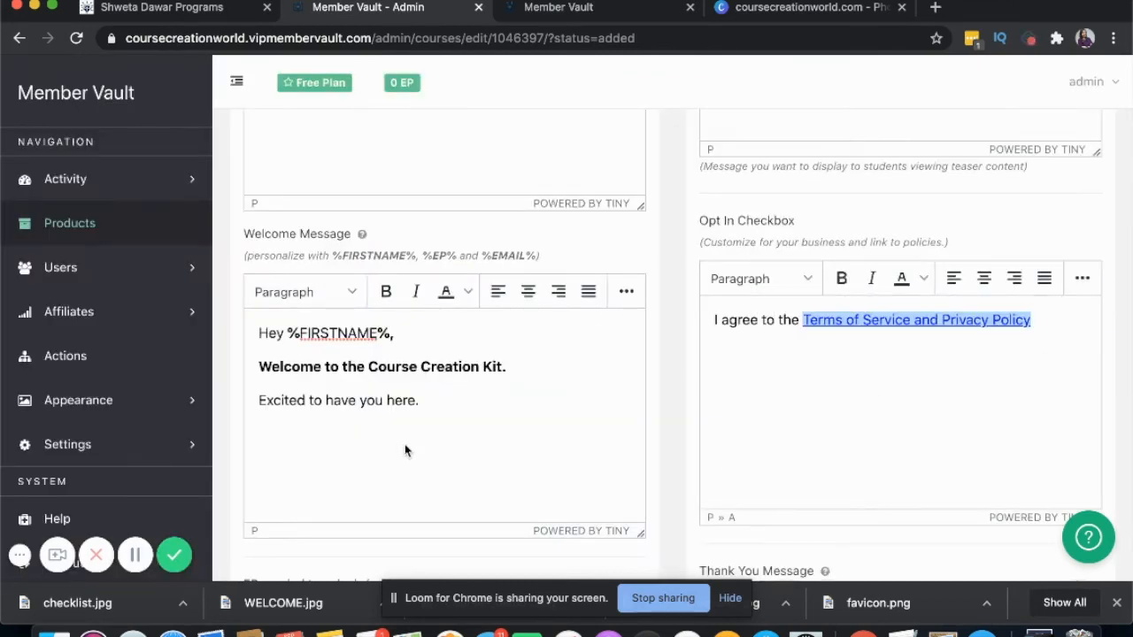
- Review the thank you message and save the Course Creation Kit product with both conversion tracking code fields left empty
scroll(405, 451, "down", 7)
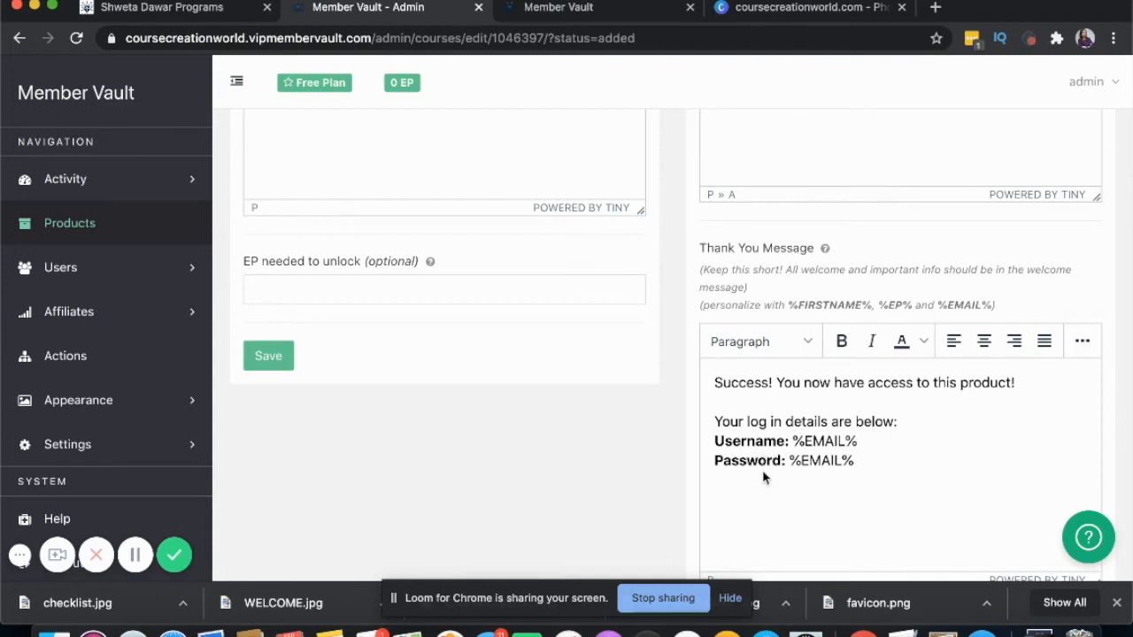
scroll(763, 460, "down", 5)
scroll(788, 343, "down", 1)
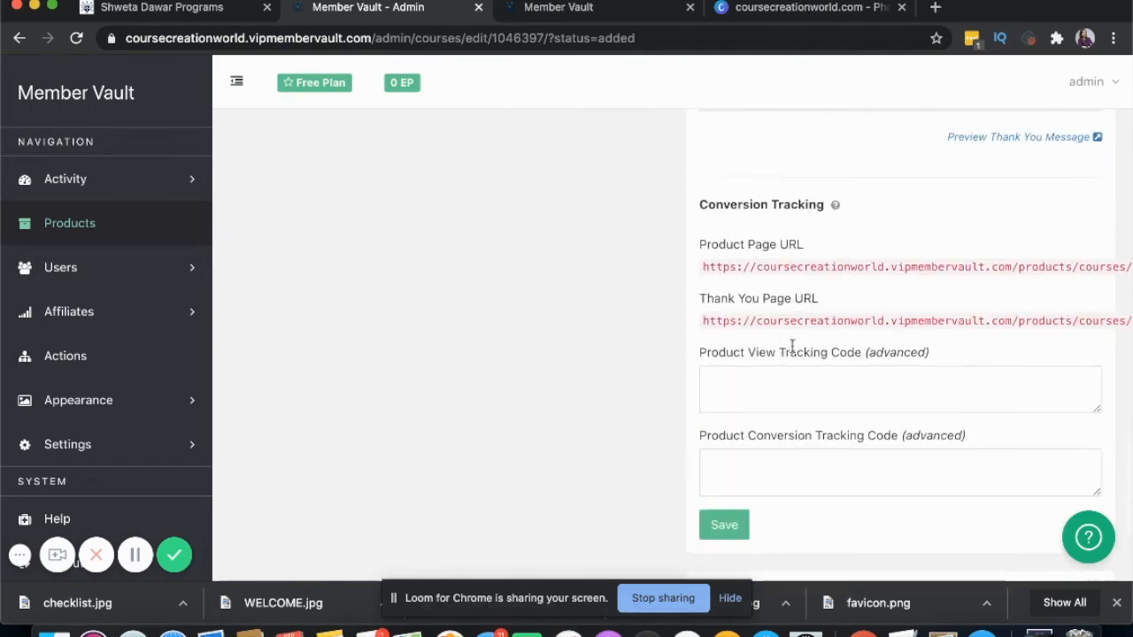
left_click(774, 395)
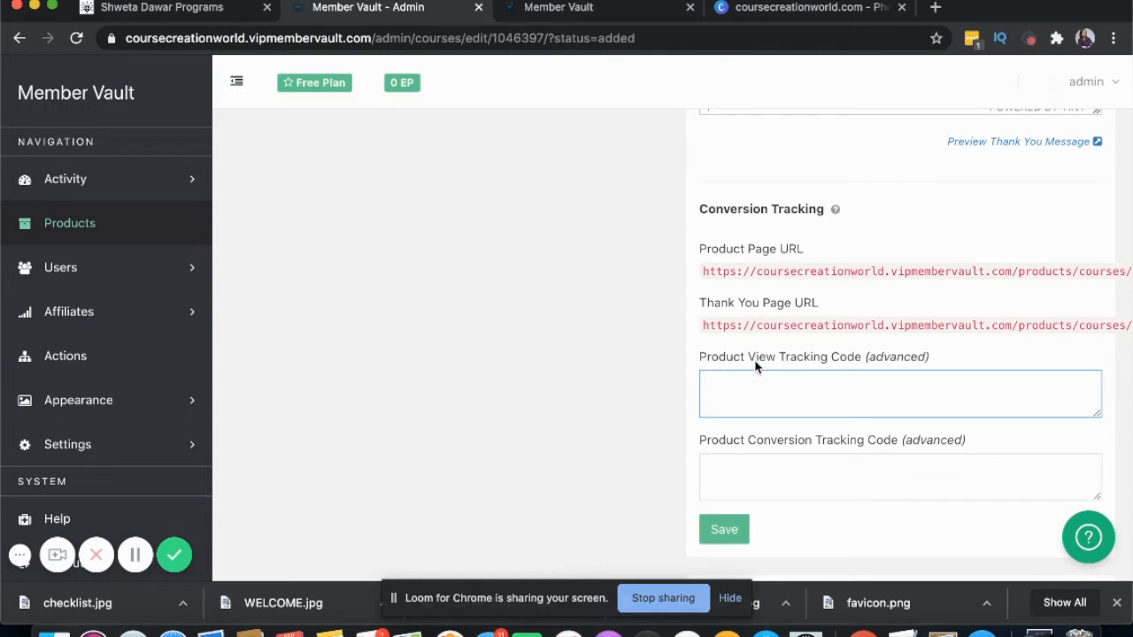
left_click(772, 479)
left_click(727, 534)
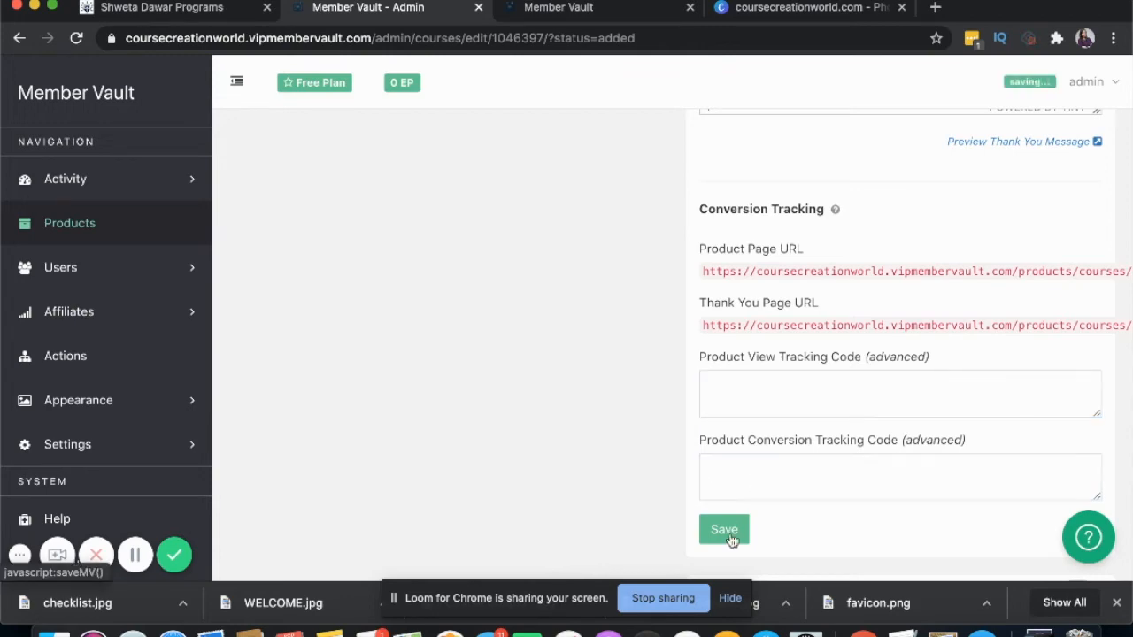
- Preview the Course Creation Kit product page, check its banner image and welcome message, and close the preview
scroll(629, 263, "up", 4)
scroll(628, 270, "up", 15)
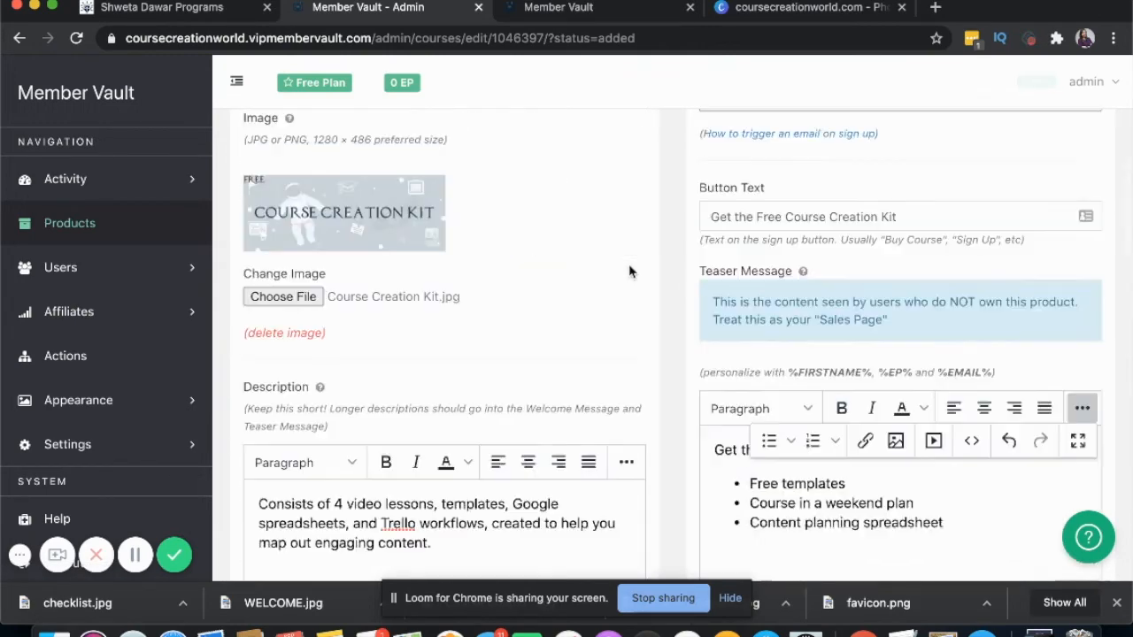
scroll(628, 264, "up", 5)
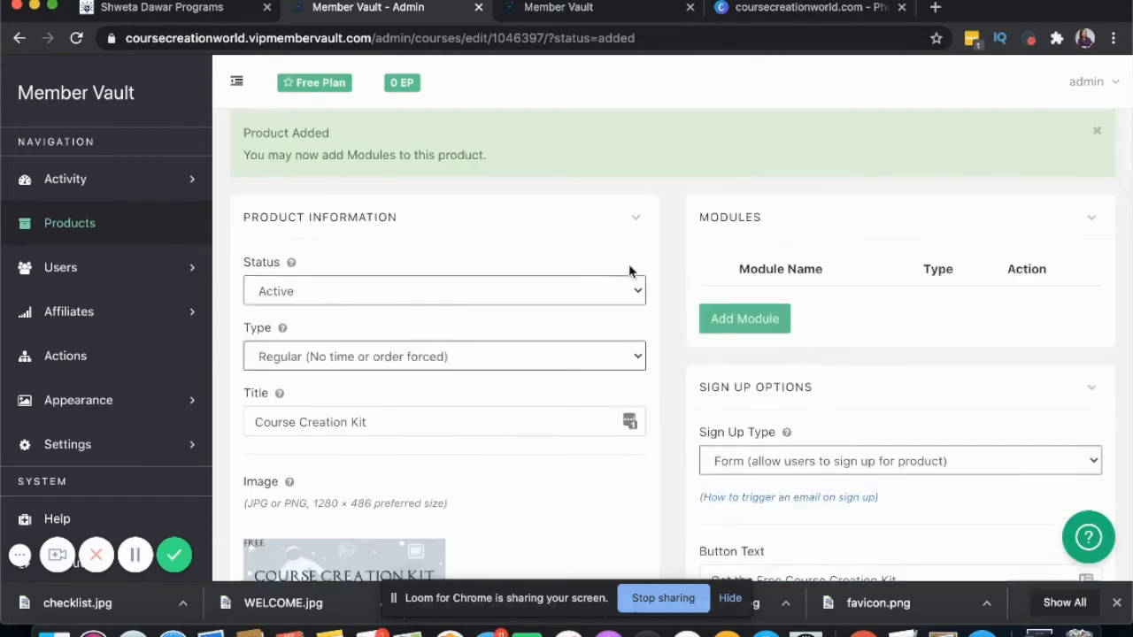
left_click(448, 145)
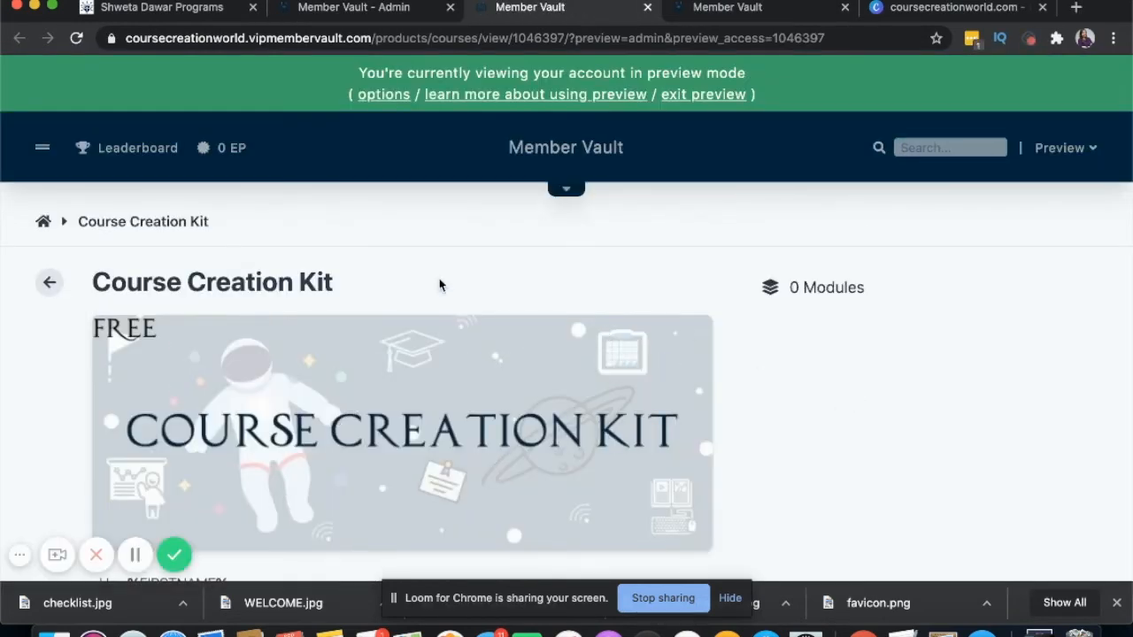
scroll(466, 440, "down", 5)
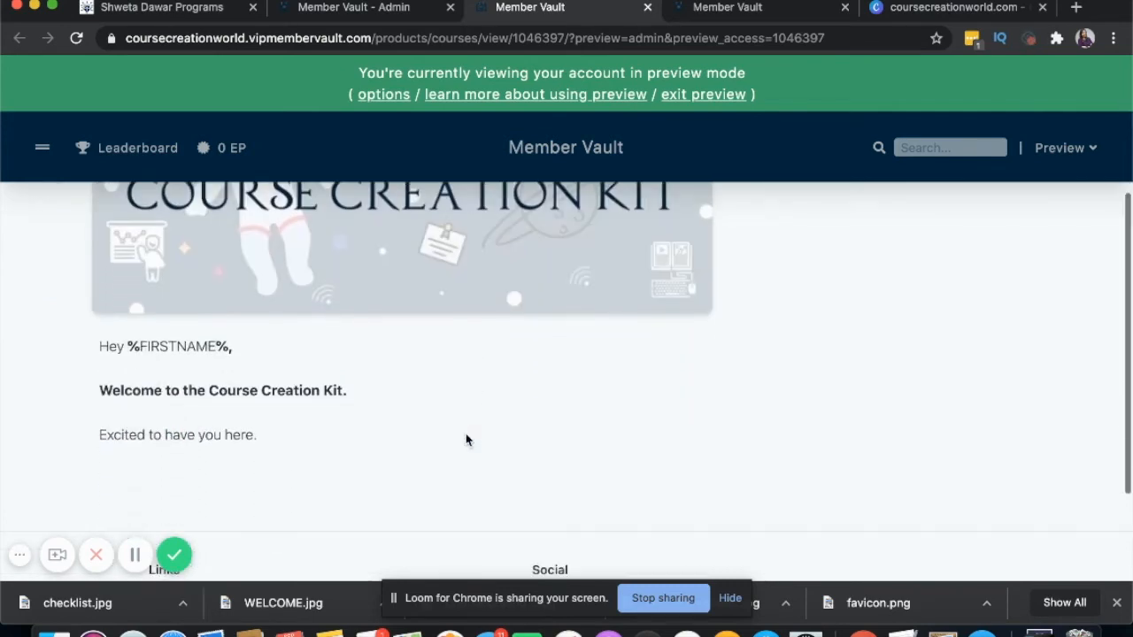
scroll(467, 440, "up", 5)
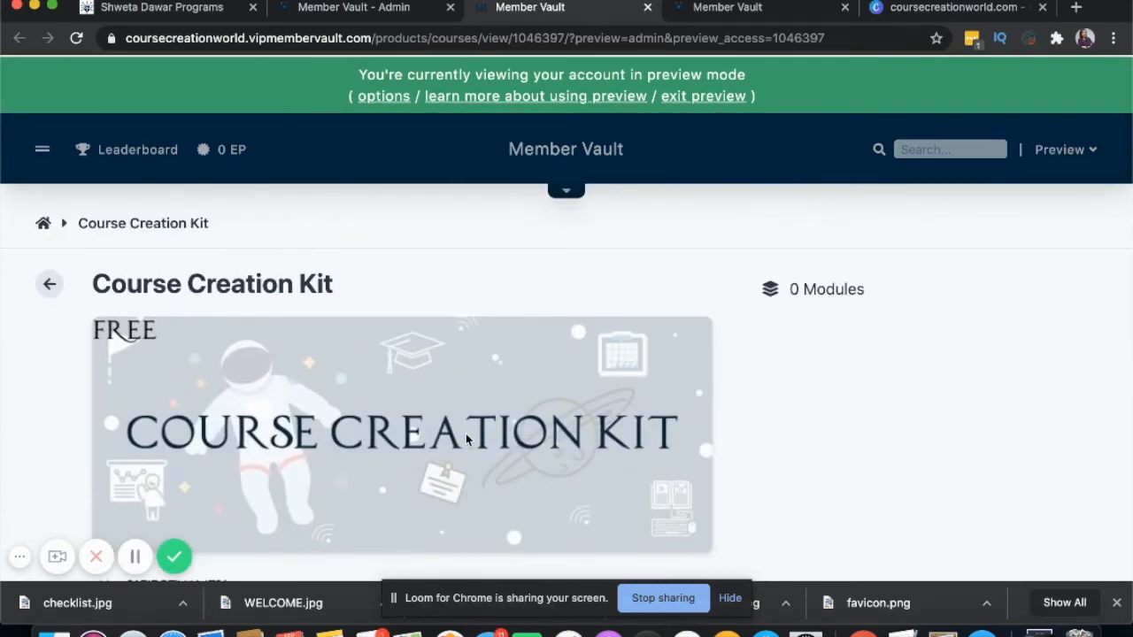
scroll(466, 440, "down", 3)
scroll(466, 439, "up", 2)
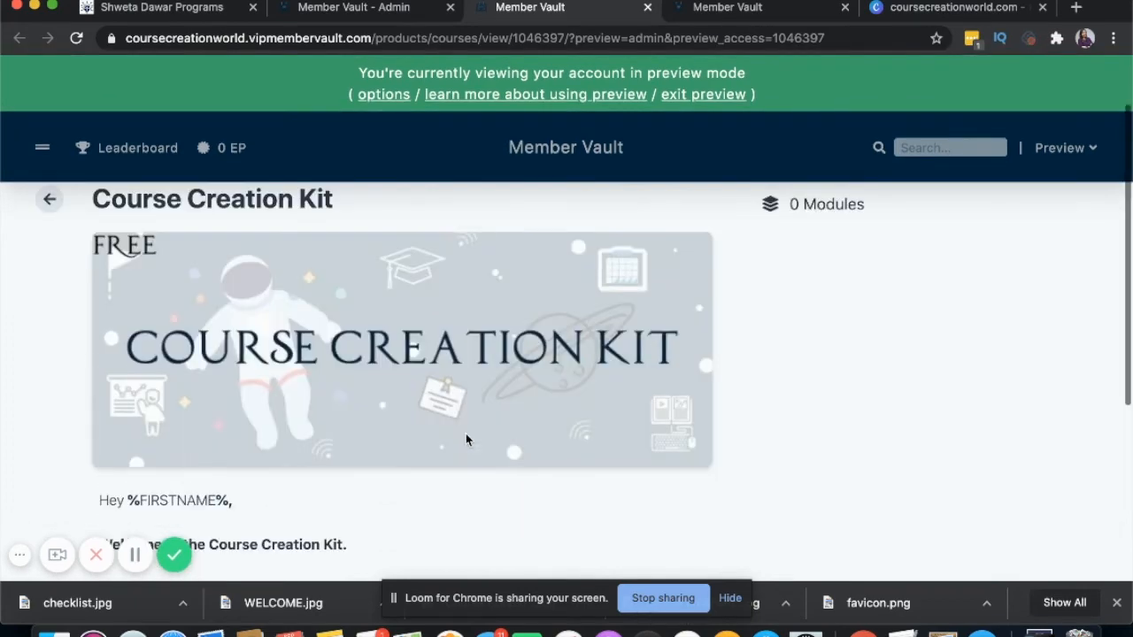
scroll(407, 398, "down", 3)
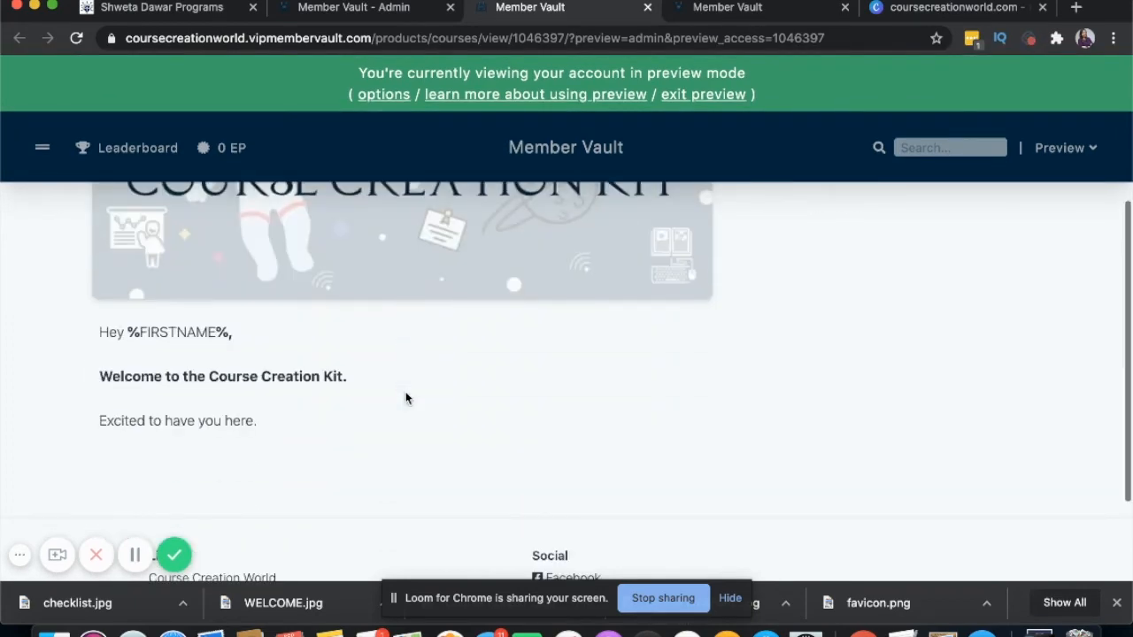
scroll(253, 450, "down", 1)
scroll(255, 452, "up", 5)
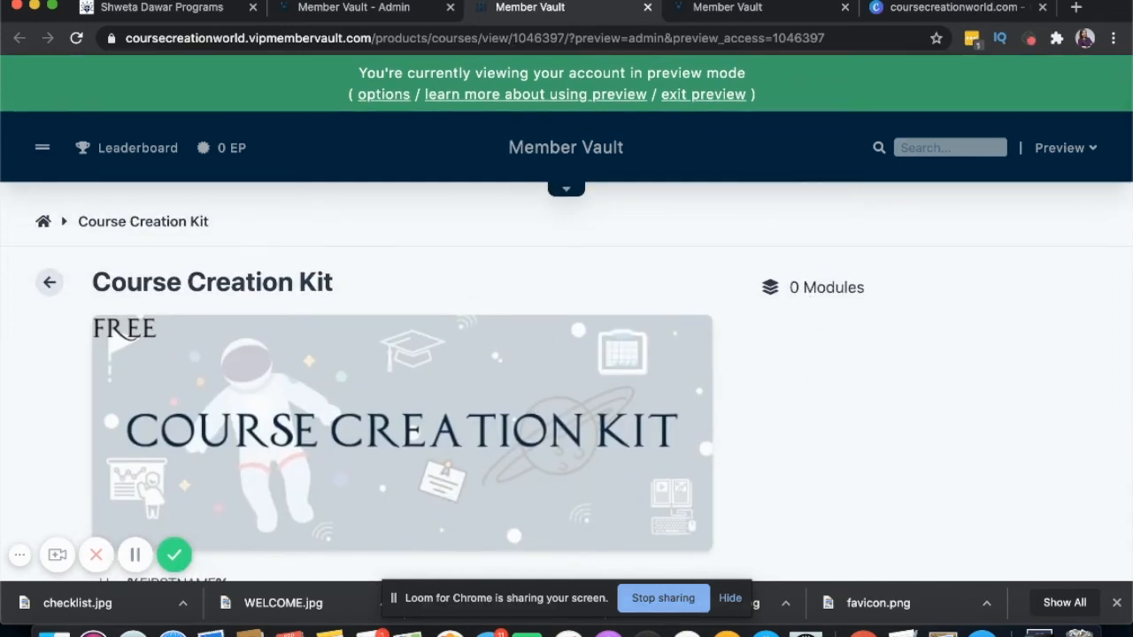
left_click(647, 7)
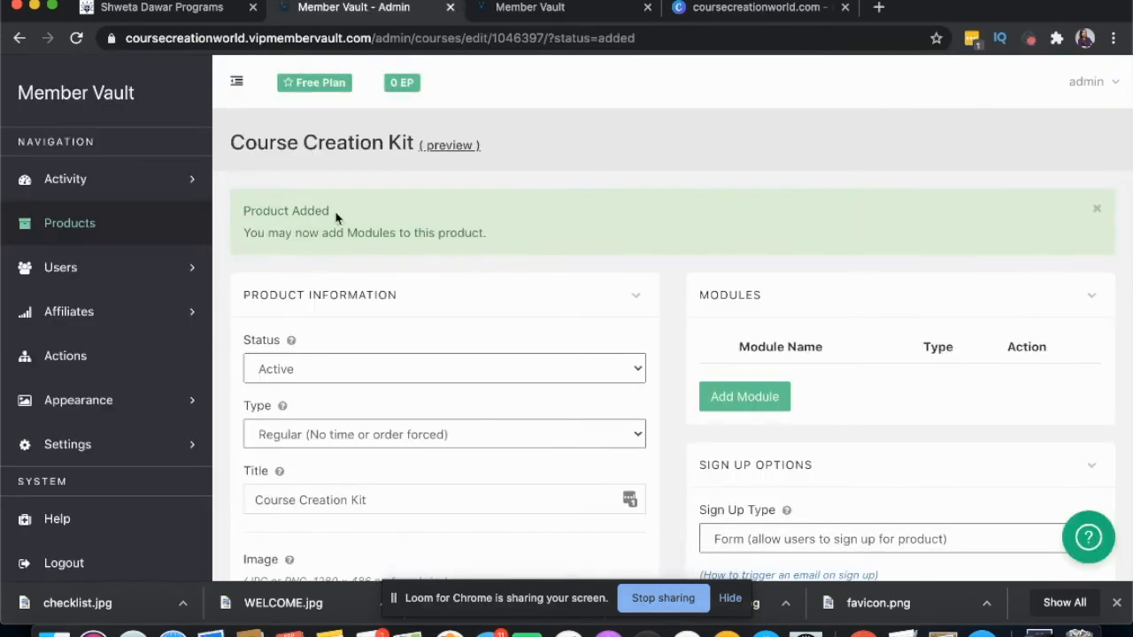
- Locate the product page URL under conversion tracking and examine the Course Creation Kit card on the reloaded public products page
scroll(422, 430, "down", 3)
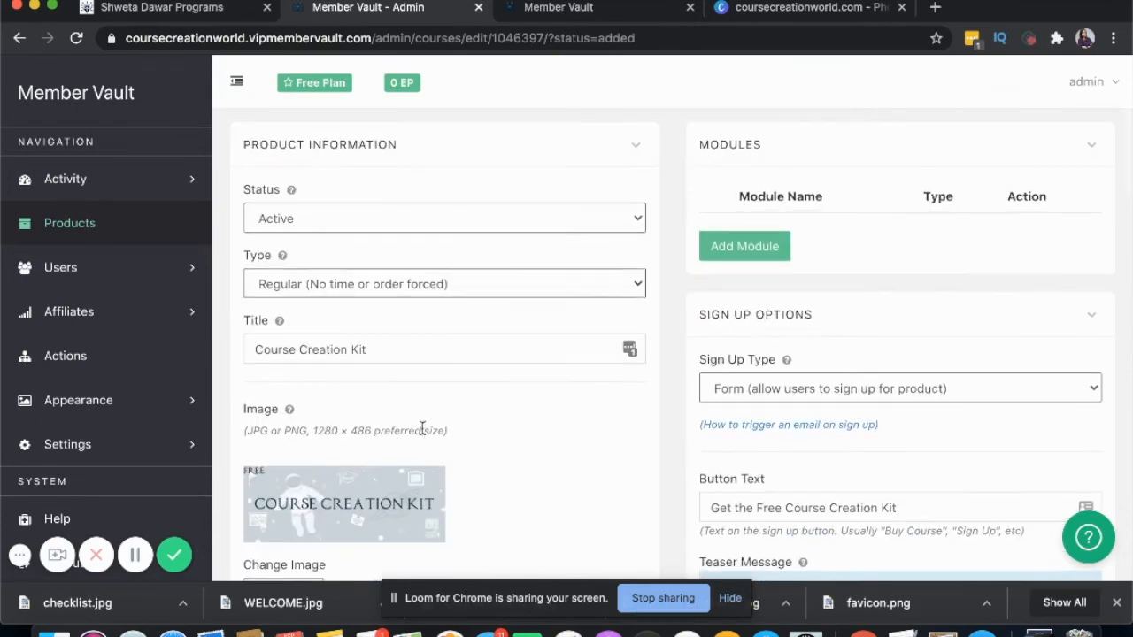
scroll(422, 431, "down", 10)
scroll(423, 427, "down", 15)
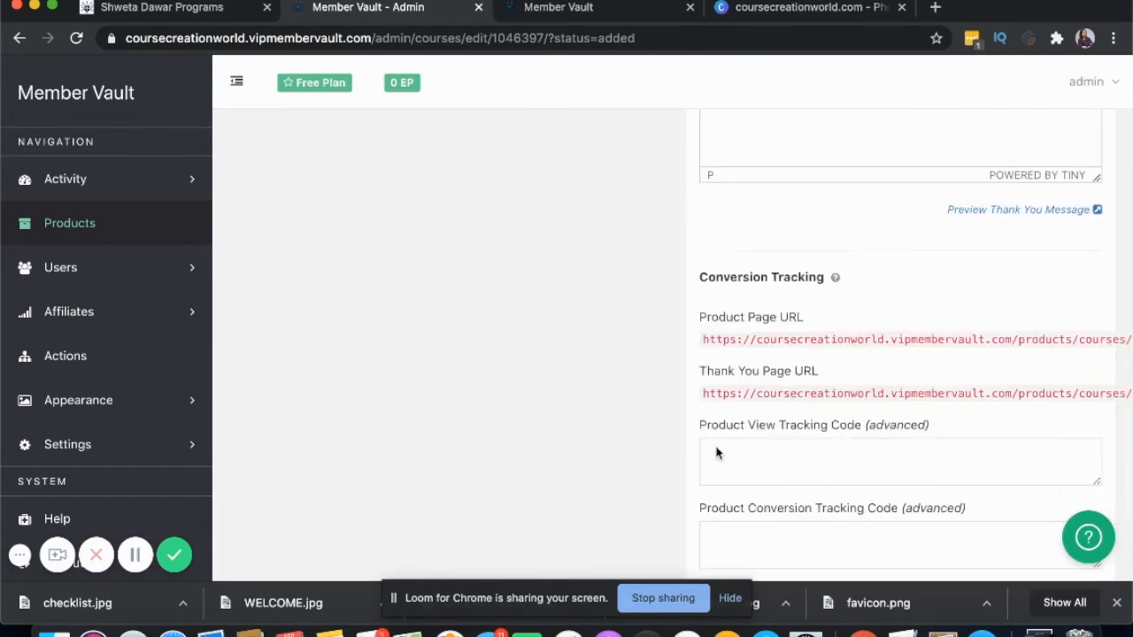
triple_click(796, 338)
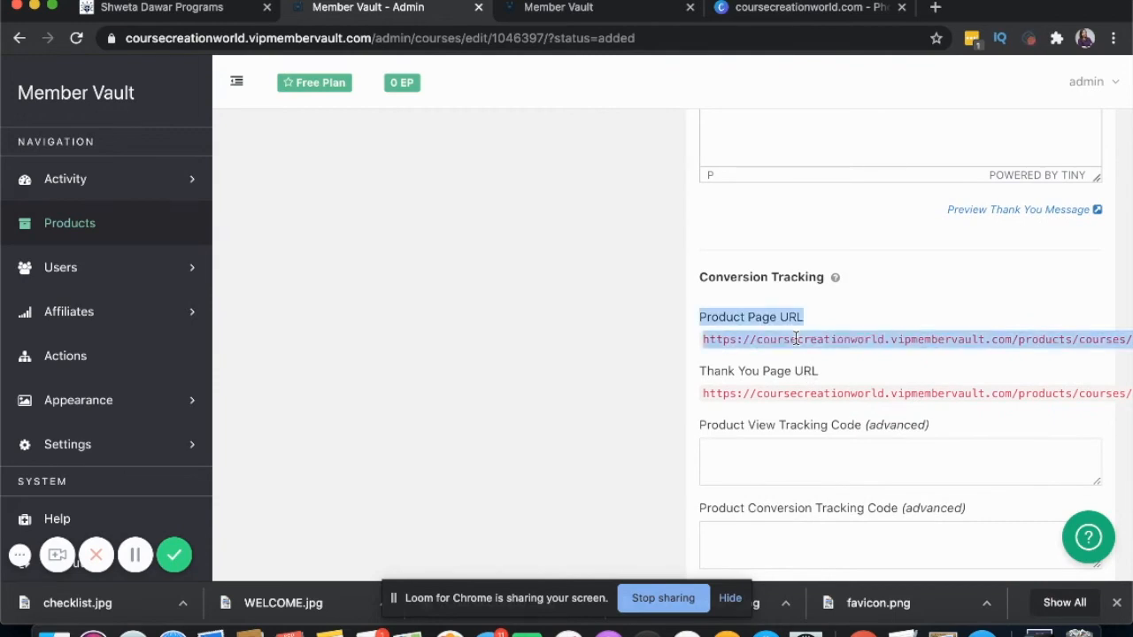
left_click(607, 15)
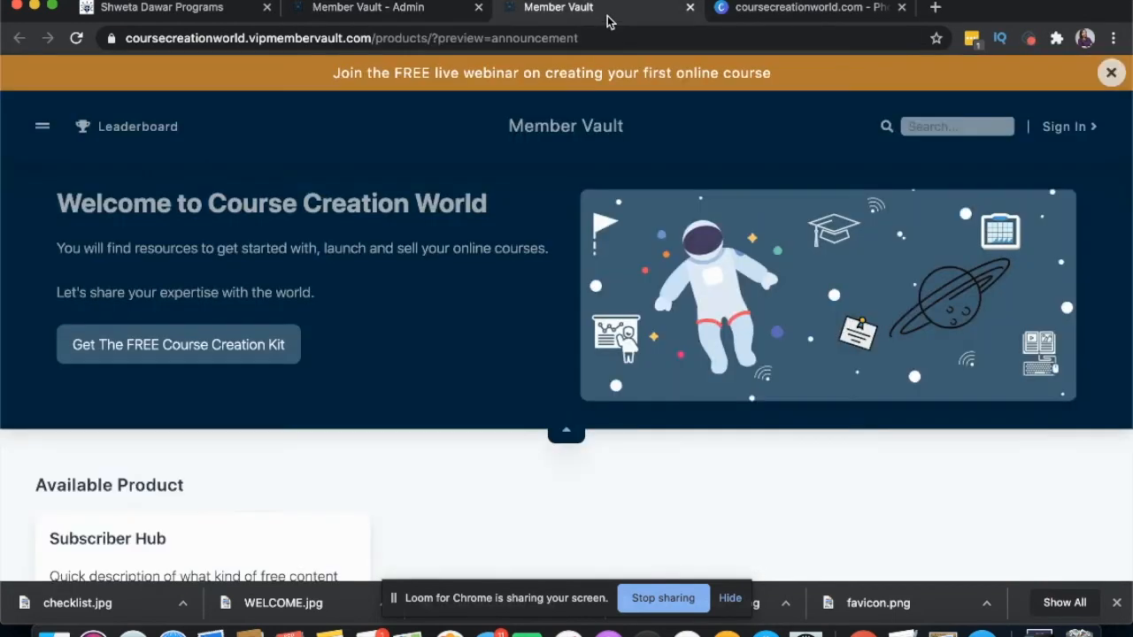
left_click(510, 35)
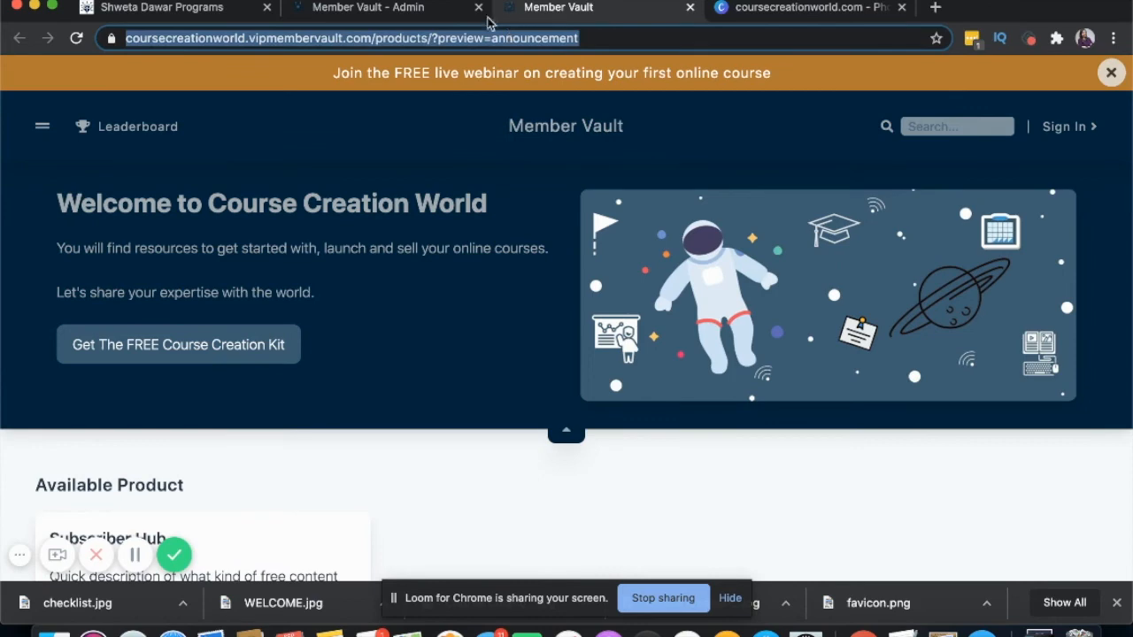
left_click(76, 38)
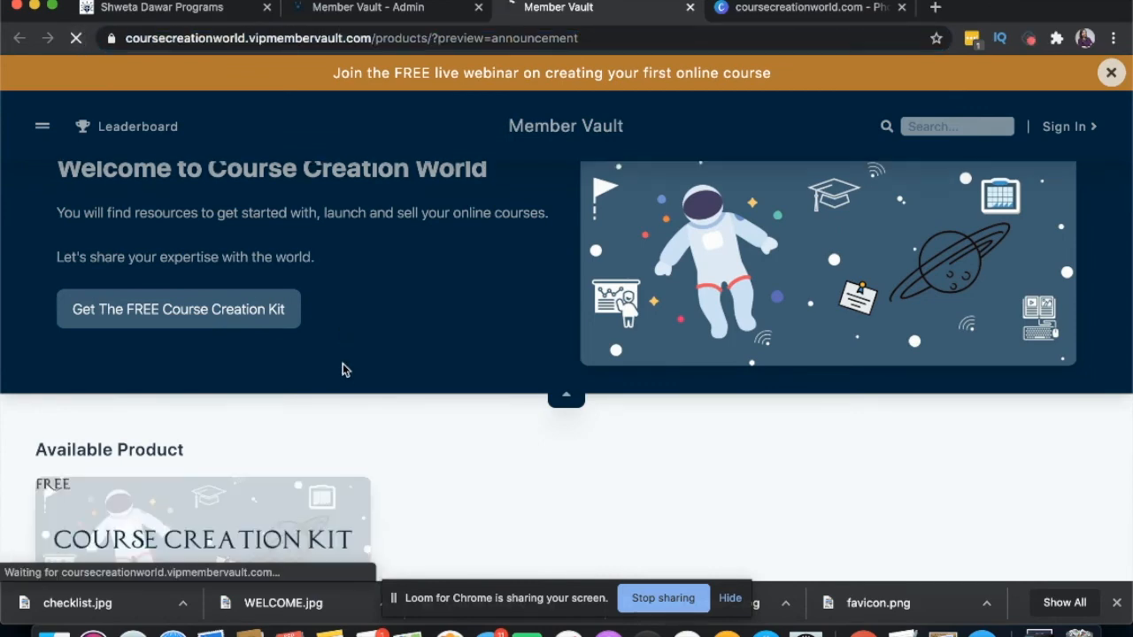
scroll(384, 385, "down", 3)
scroll(218, 367, "down", 2)
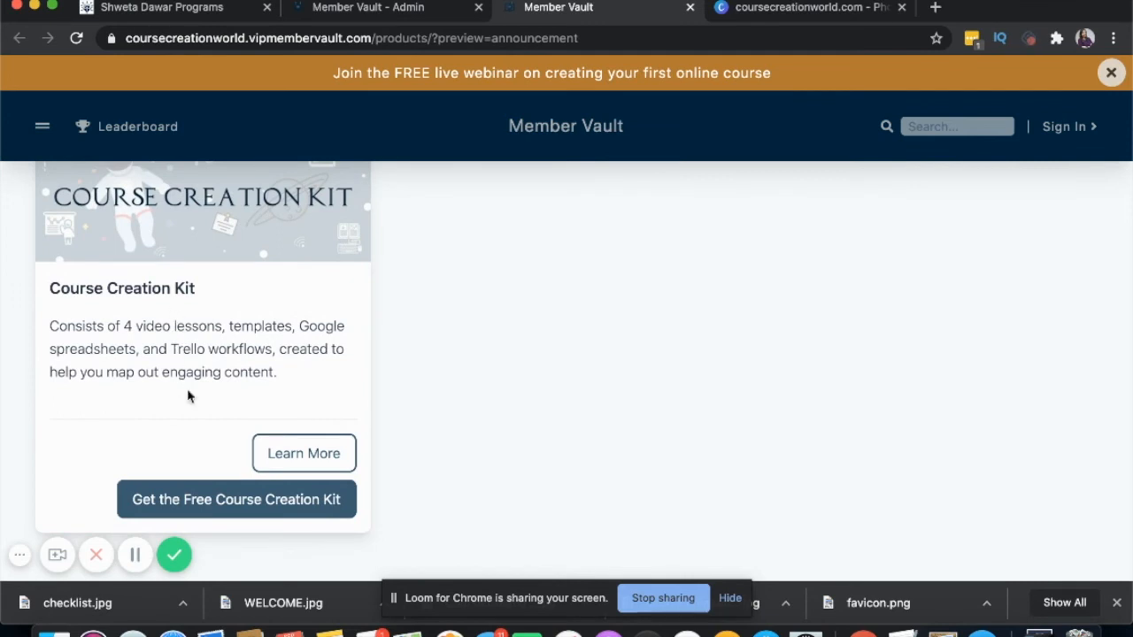
- Check the Course Creation Kit's public teaser page and its sign-up form, and return to the product's admin page
left_click(295, 461)
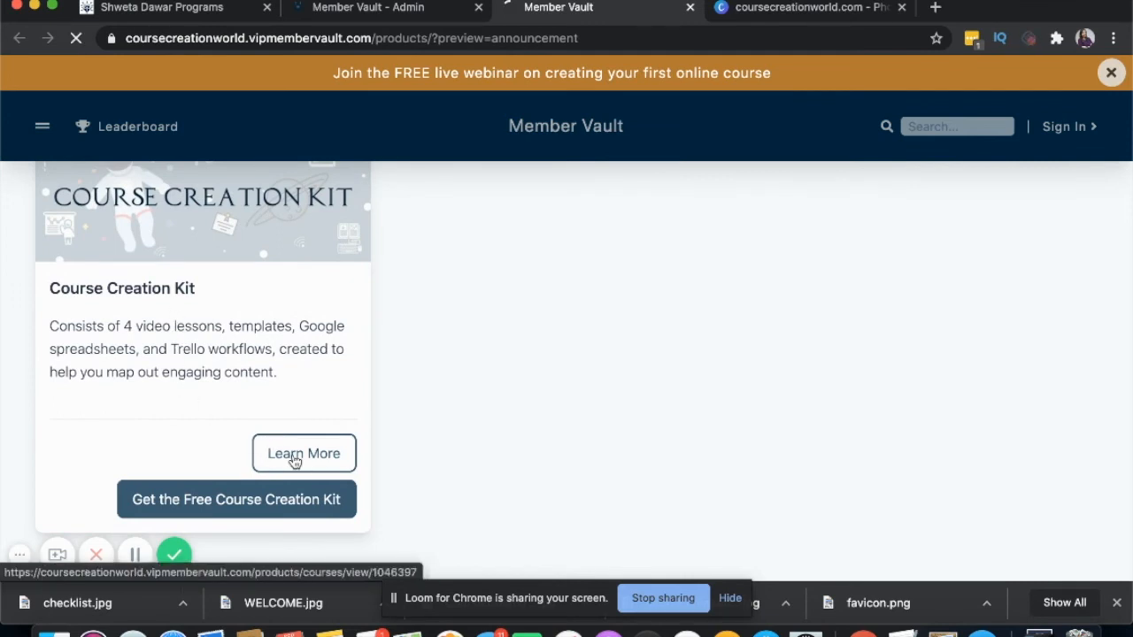
scroll(311, 404, "down", 3)
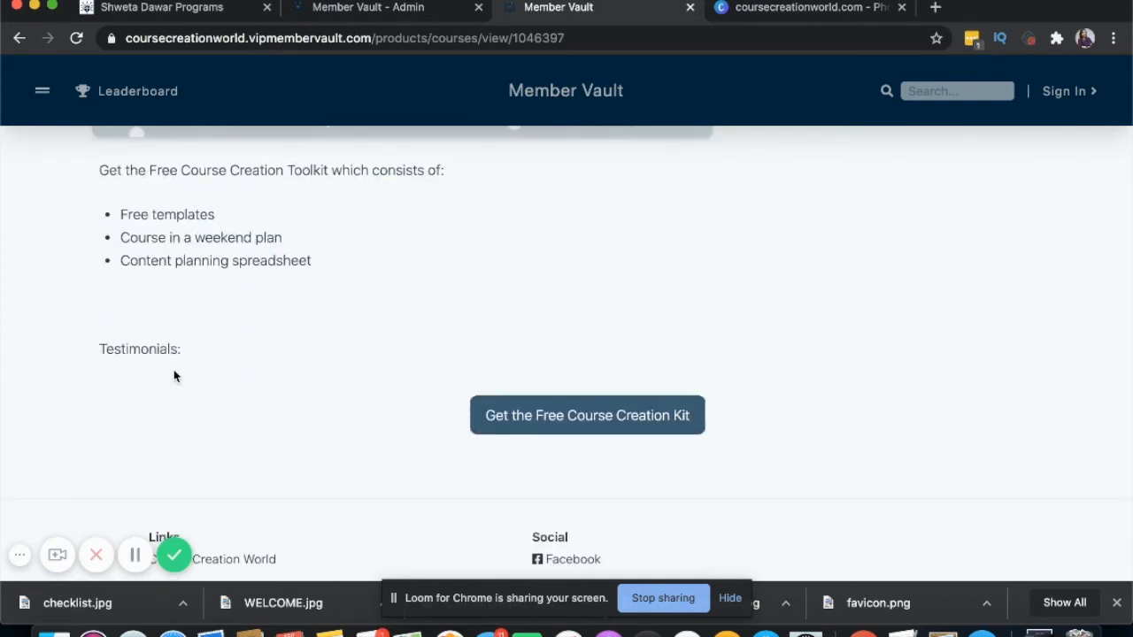
left_click(500, 414)
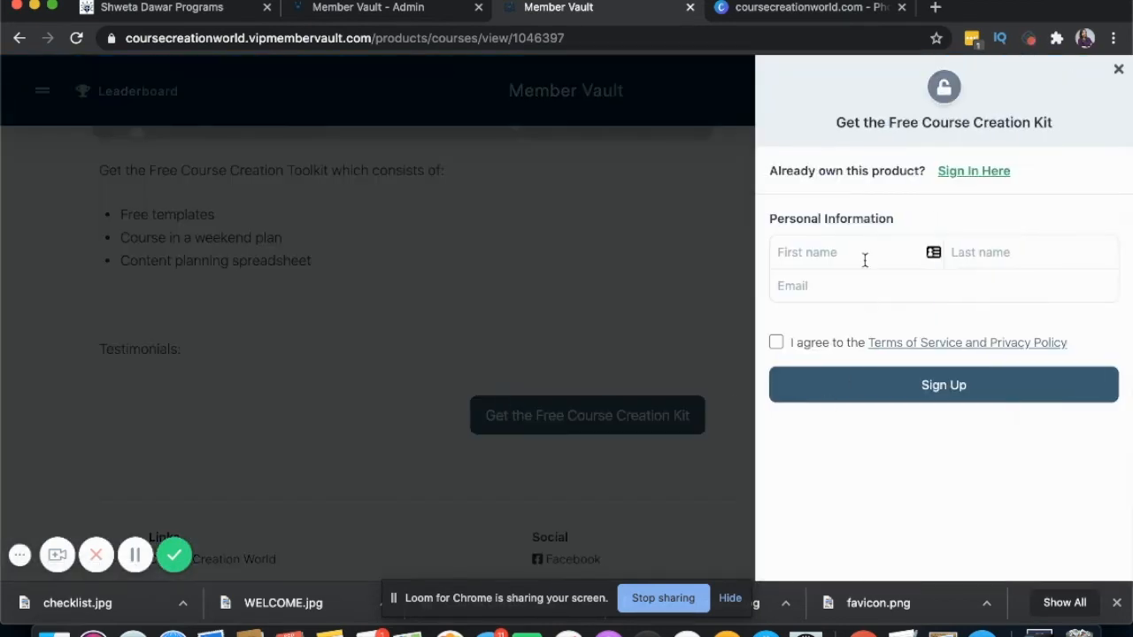
left_click(833, 253)
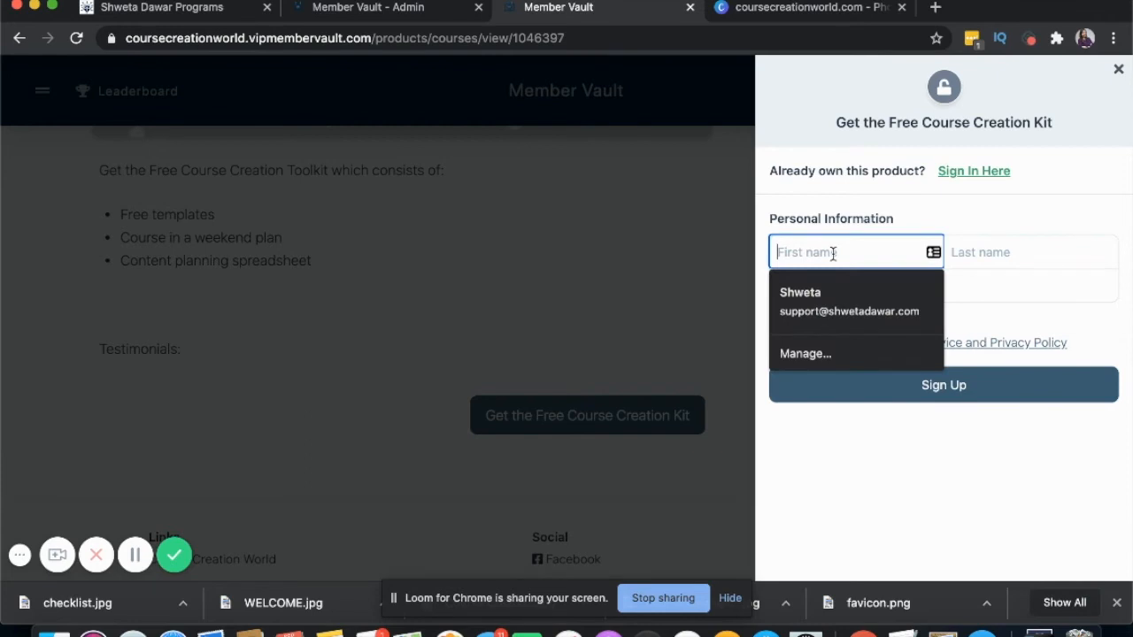
left_click(954, 218)
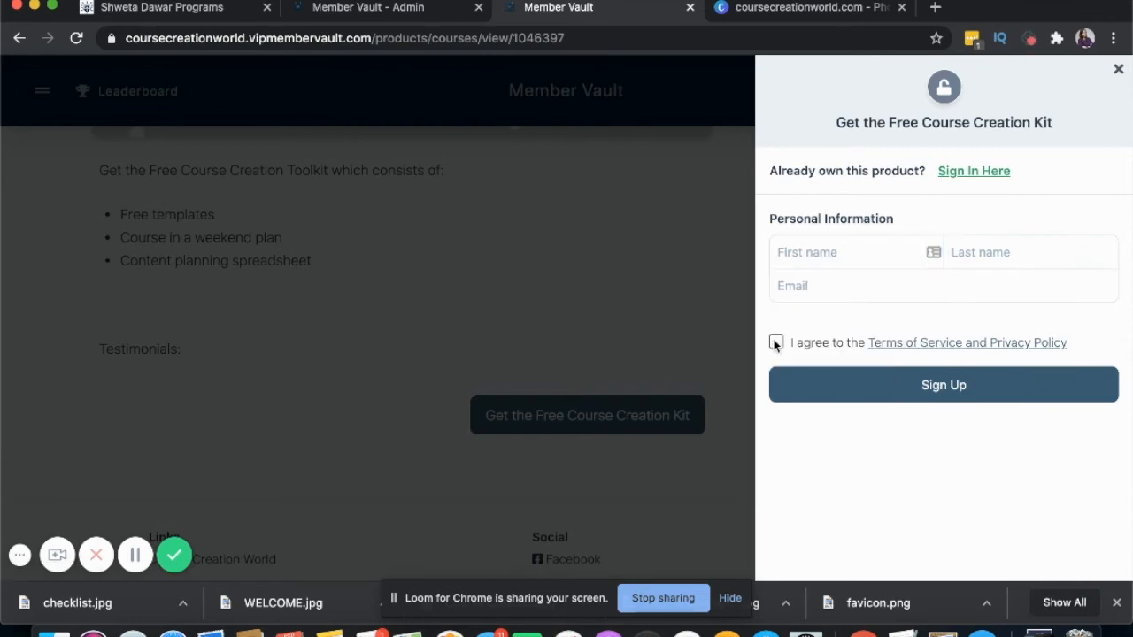
left_click(687, 12)
left_click(368, 7)
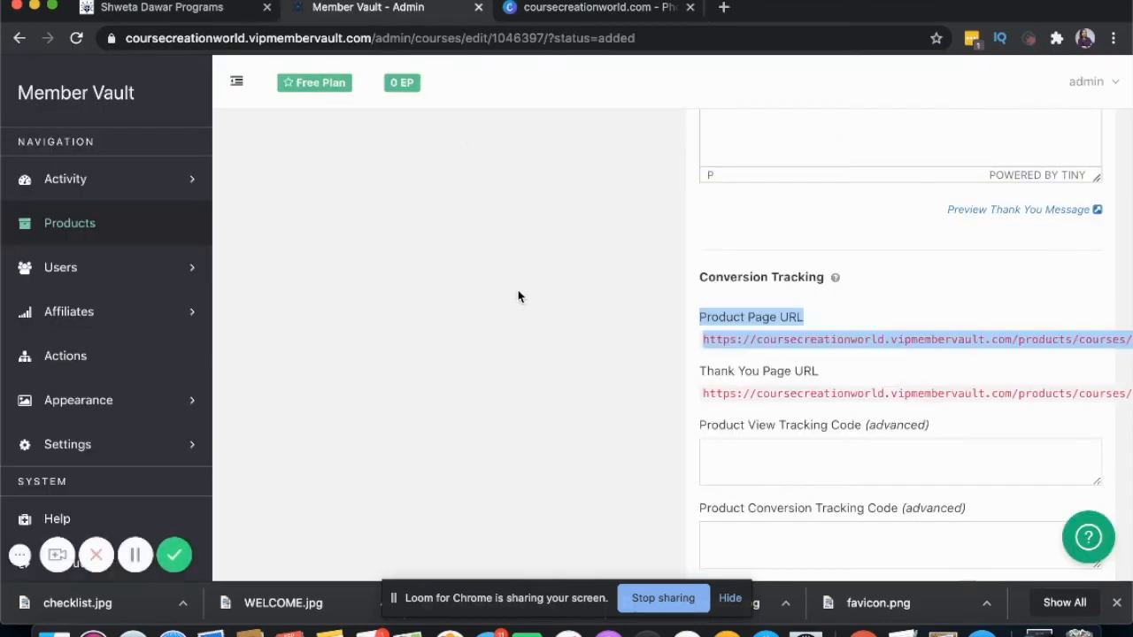
- Add a module of type Module titled "The Course Creation Kit" to the Course Creation Kit product
scroll(520, 296, "up", 20)
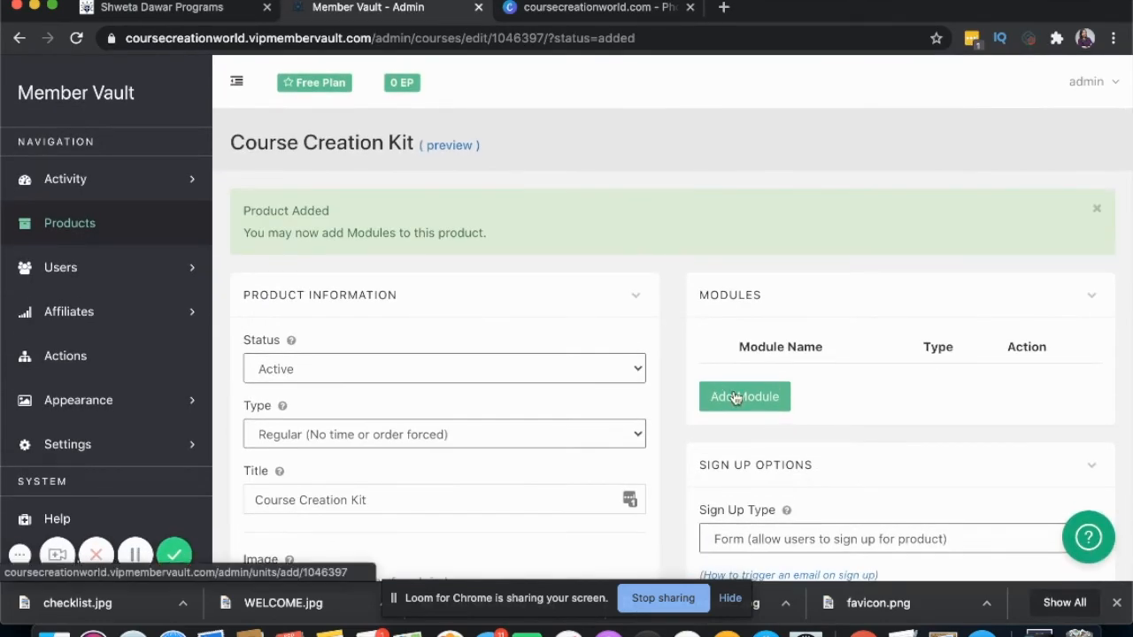
left_click(734, 398)
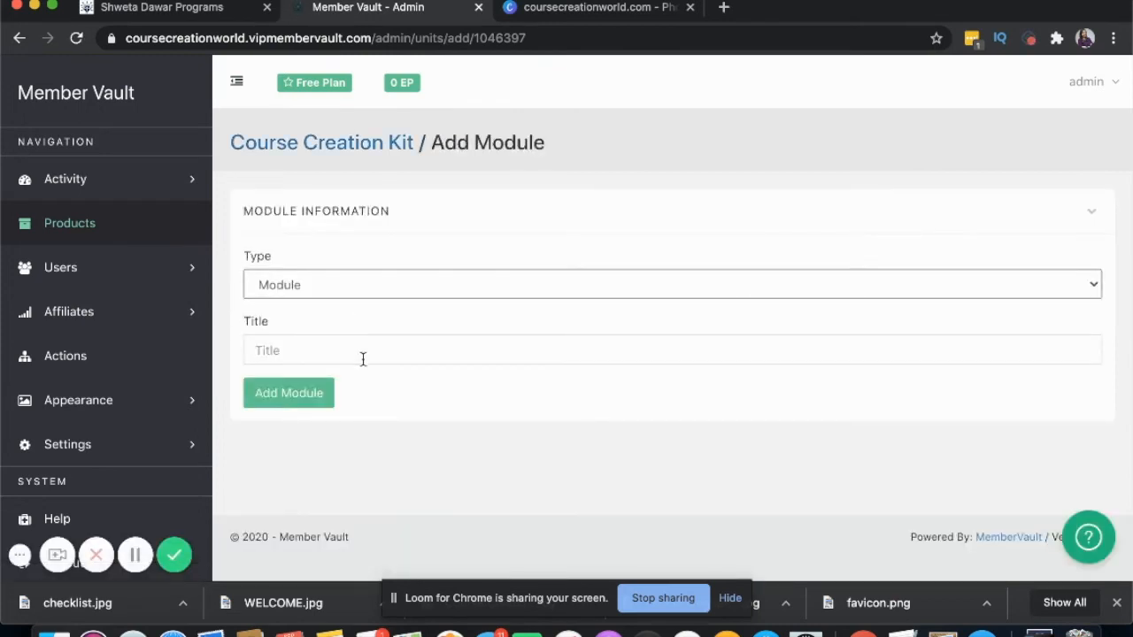
left_click(363, 358)
type("T")
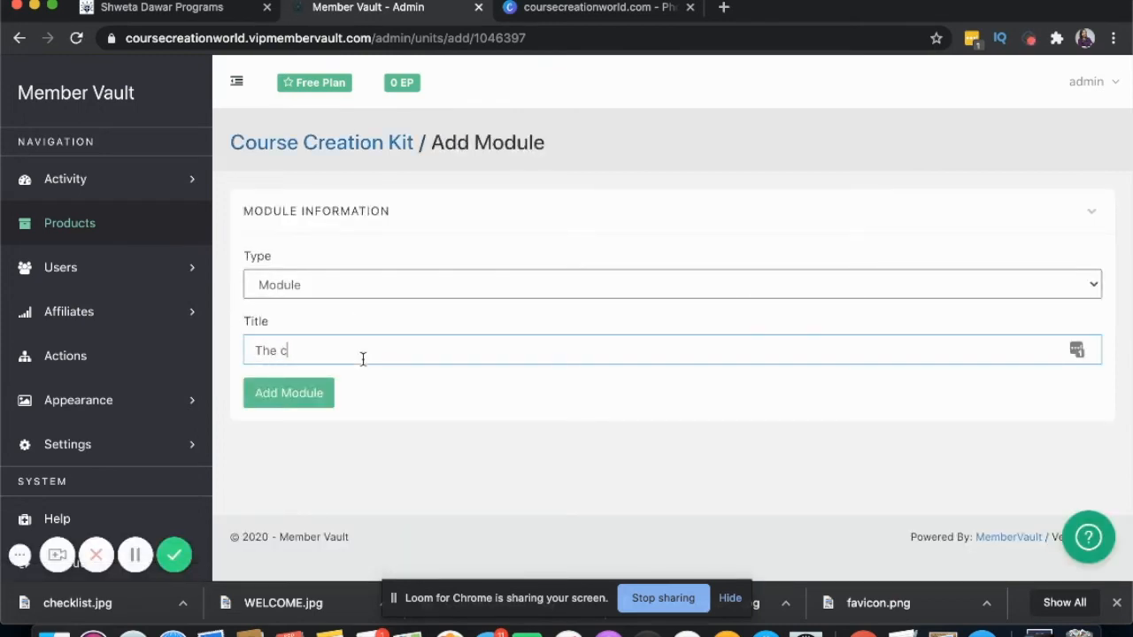
type("he Course Creation Kit")
left_click(358, 284)
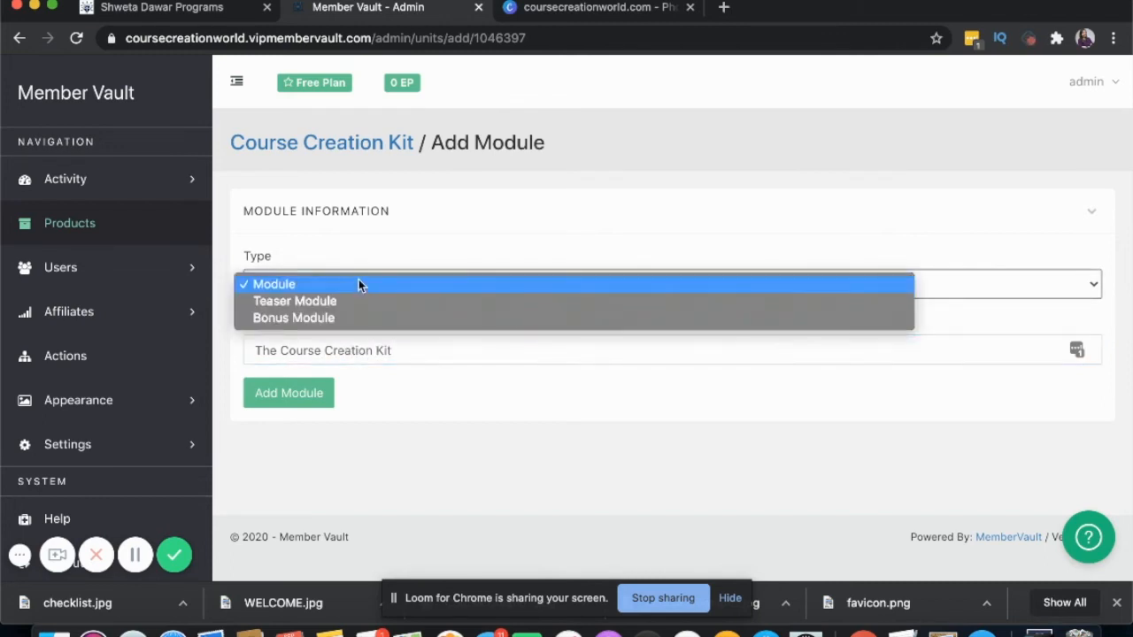
left_click(354, 285)
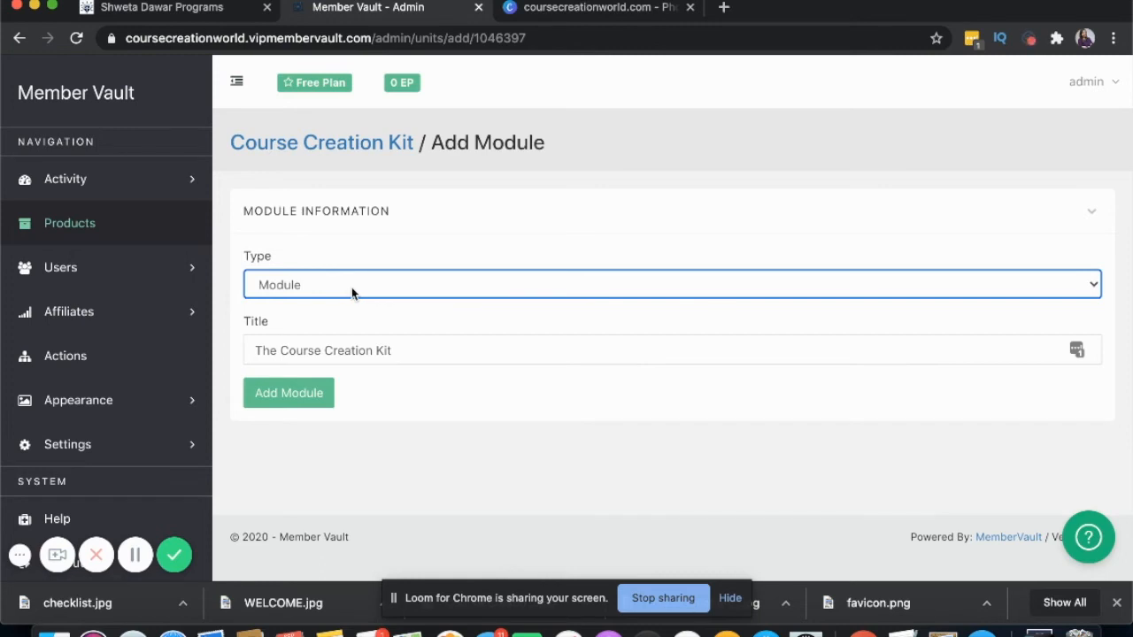
left_click(306, 288)
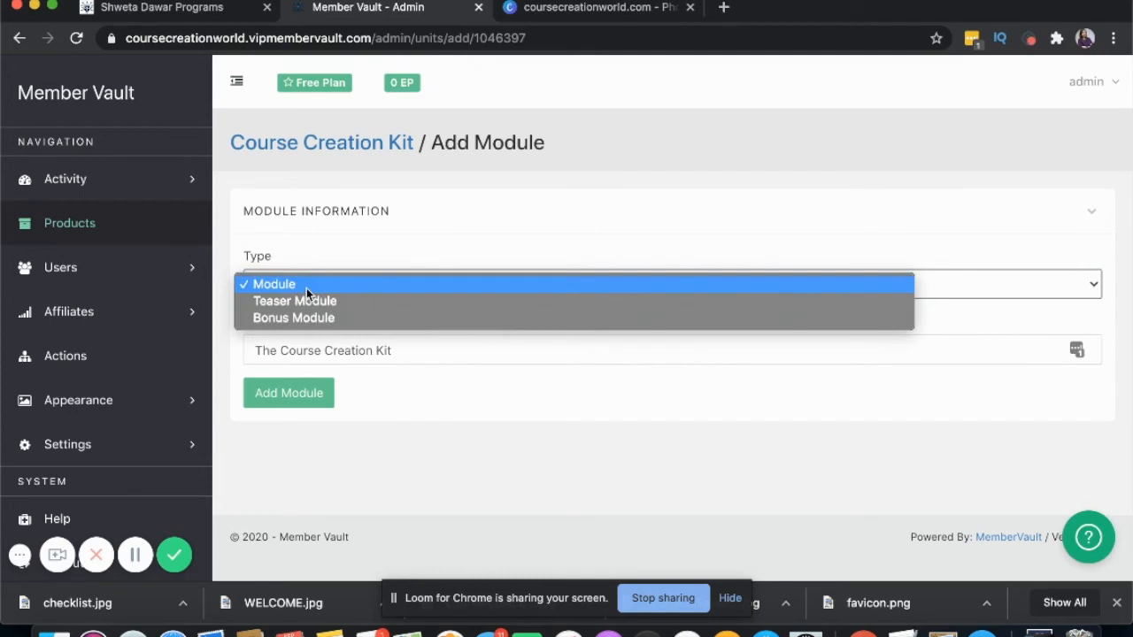
left_click(308, 287)
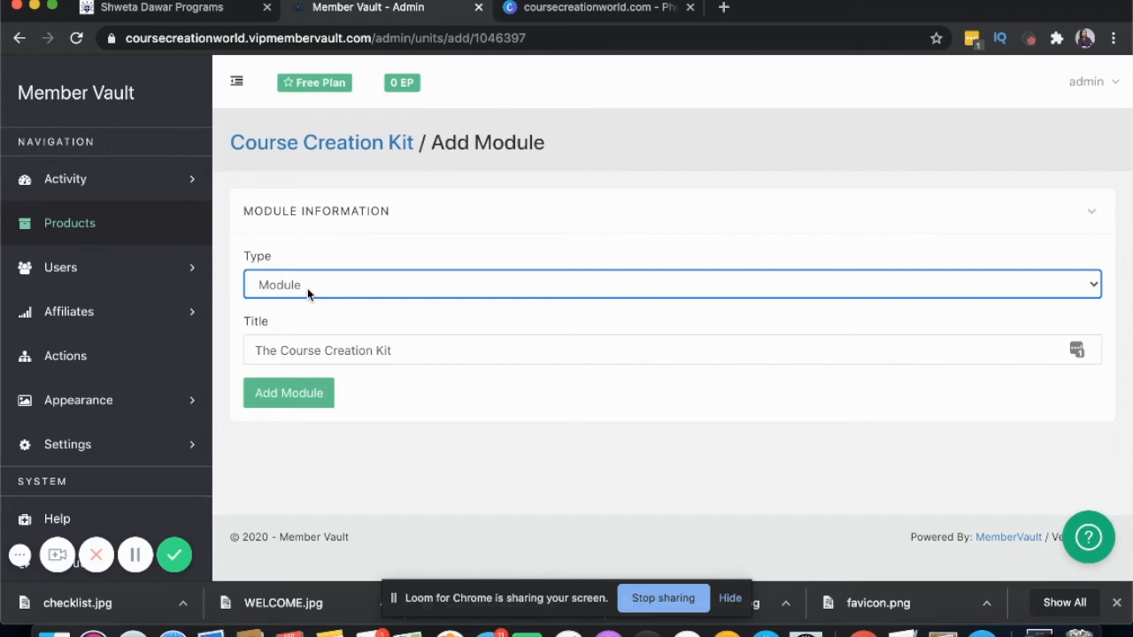
left_click(295, 398)
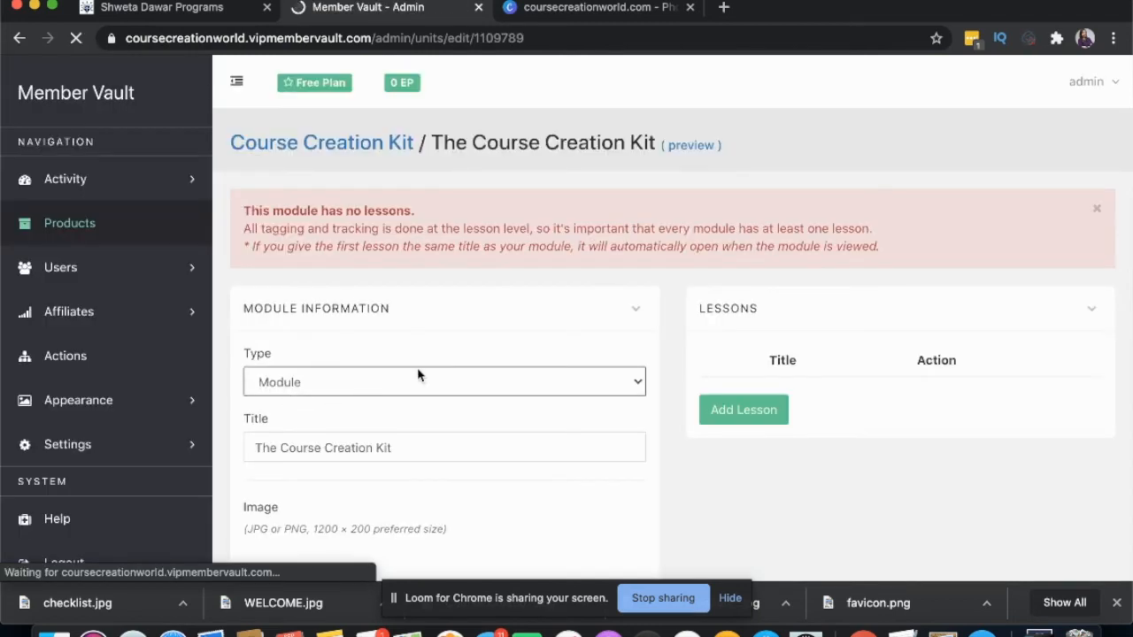
scroll(417, 367, "down", 5)
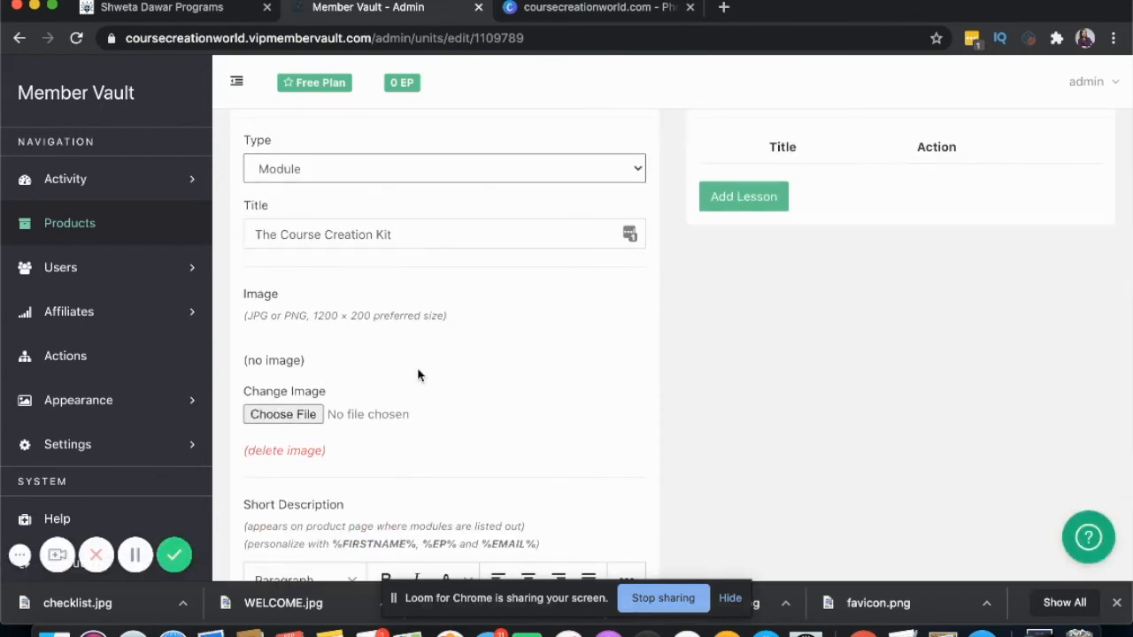
- Upload WELCOME.jpg as the image of The Course Creation Kit module
left_click(283, 414)
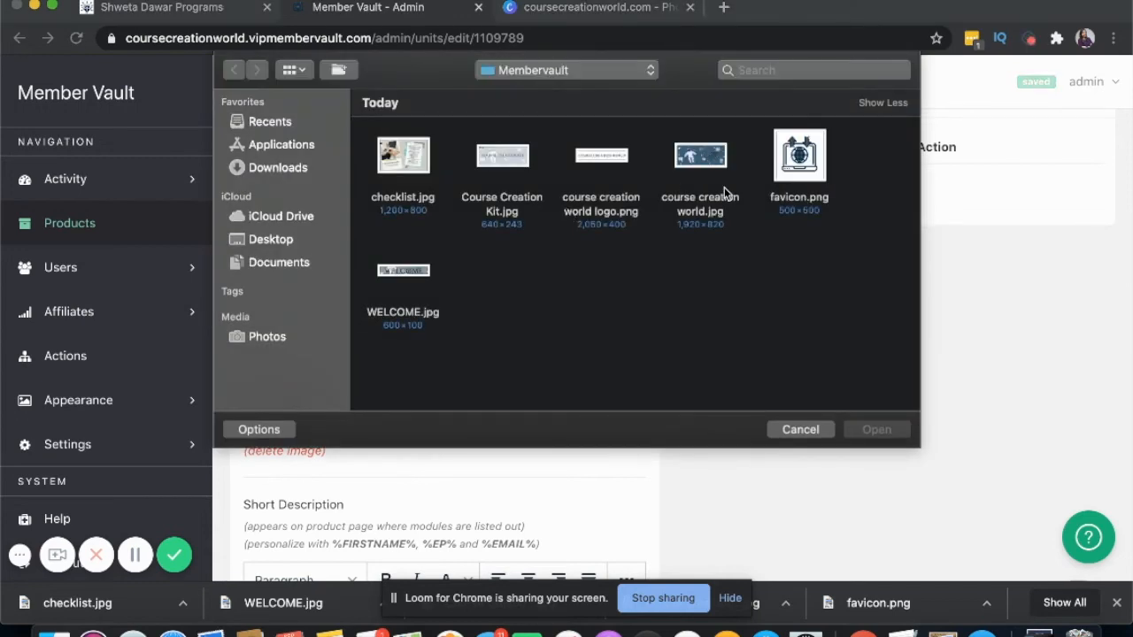
left_click(391, 315)
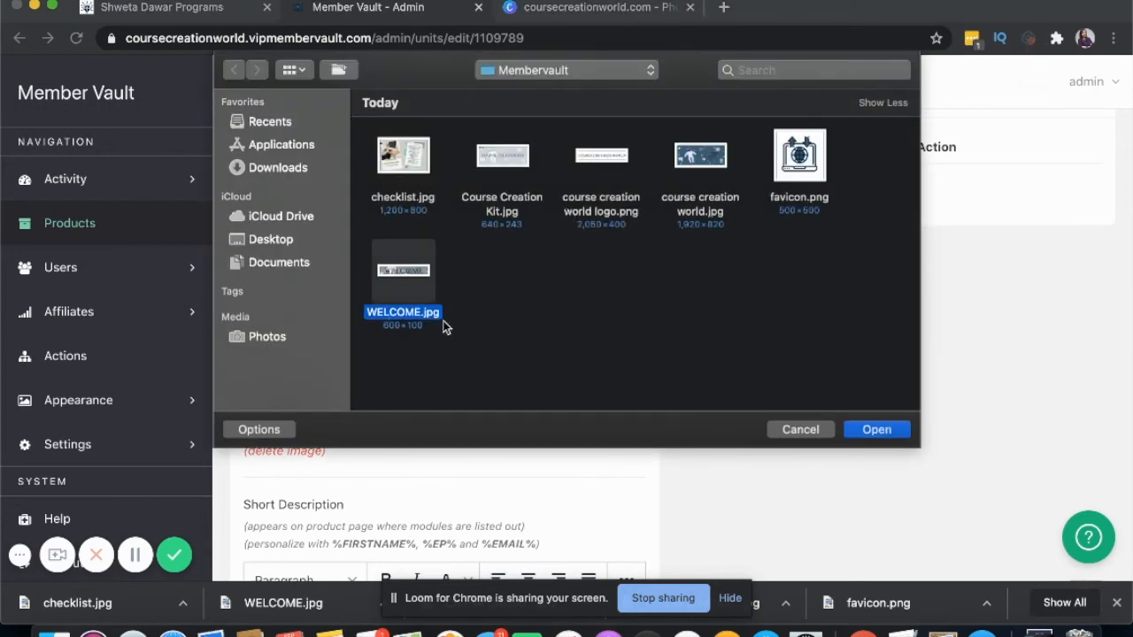
left_click(846, 429)
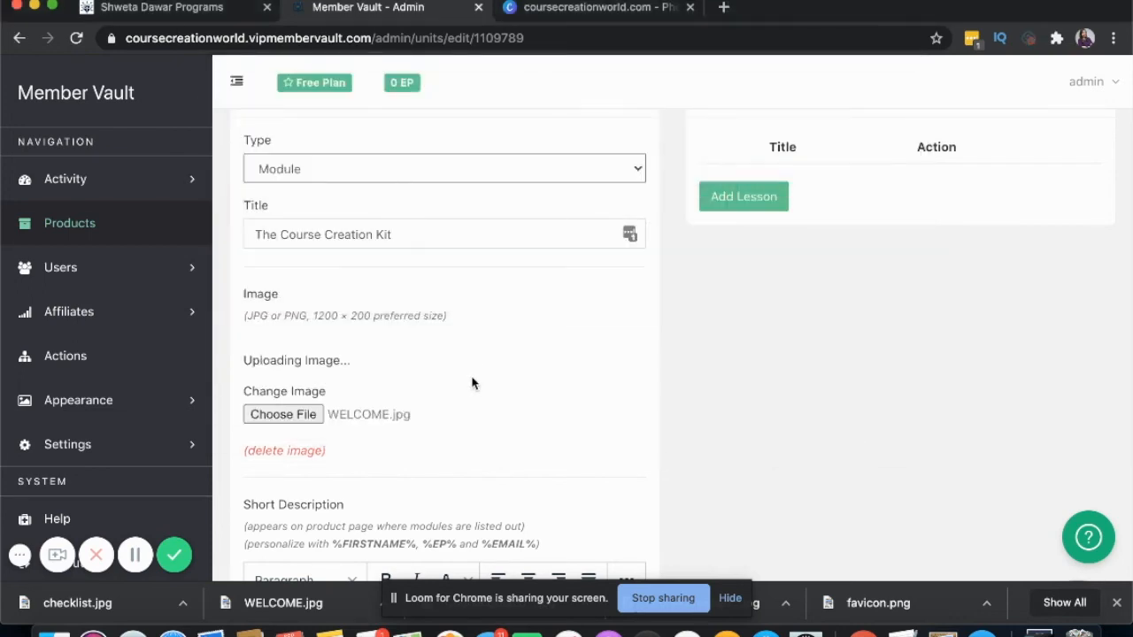
- Enter "Downlaod the course creation kit here." as the module's short description and leave the longer description empty
scroll(471, 382, "down", 5)
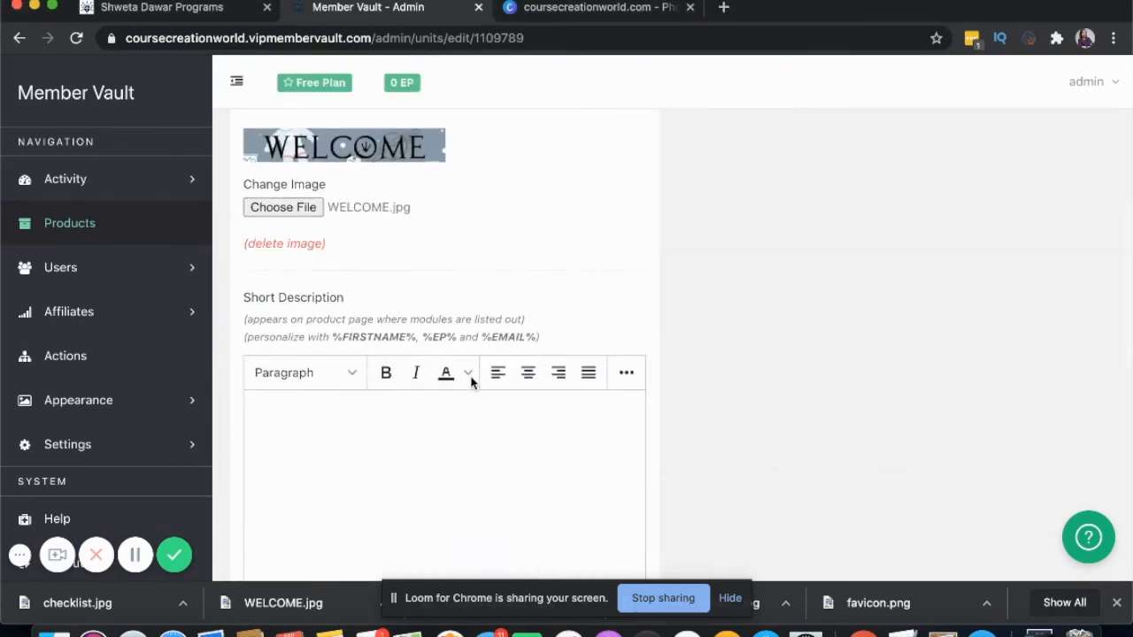
left_click(408, 472)
scroll(408, 472, "up", 4)
scroll(408, 471, "down", 4)
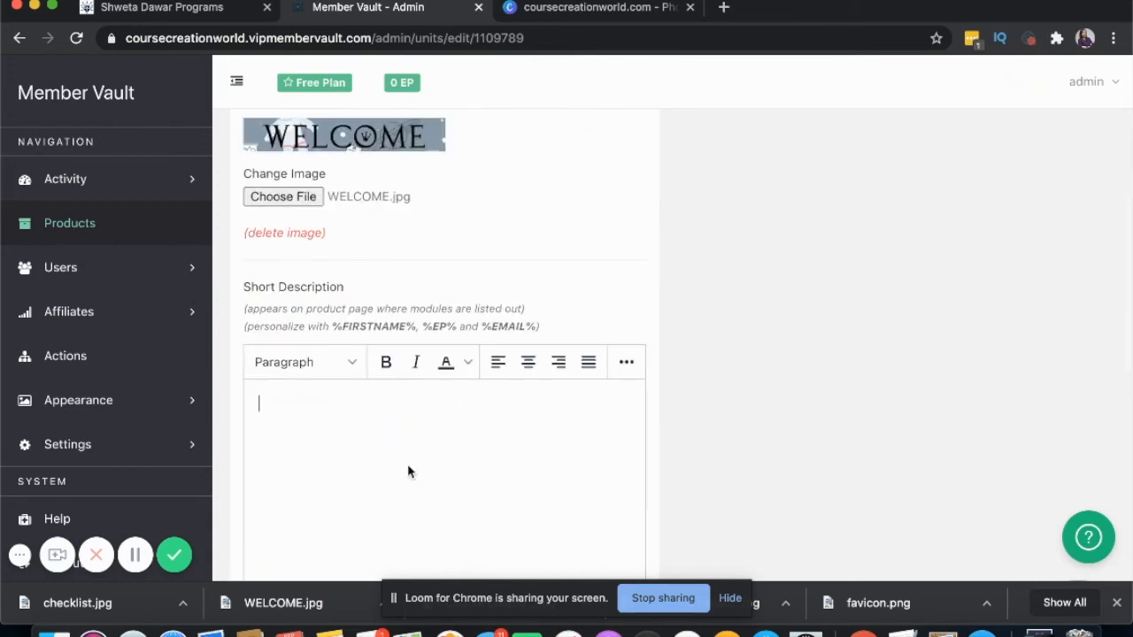
type("Downlaod the cour")
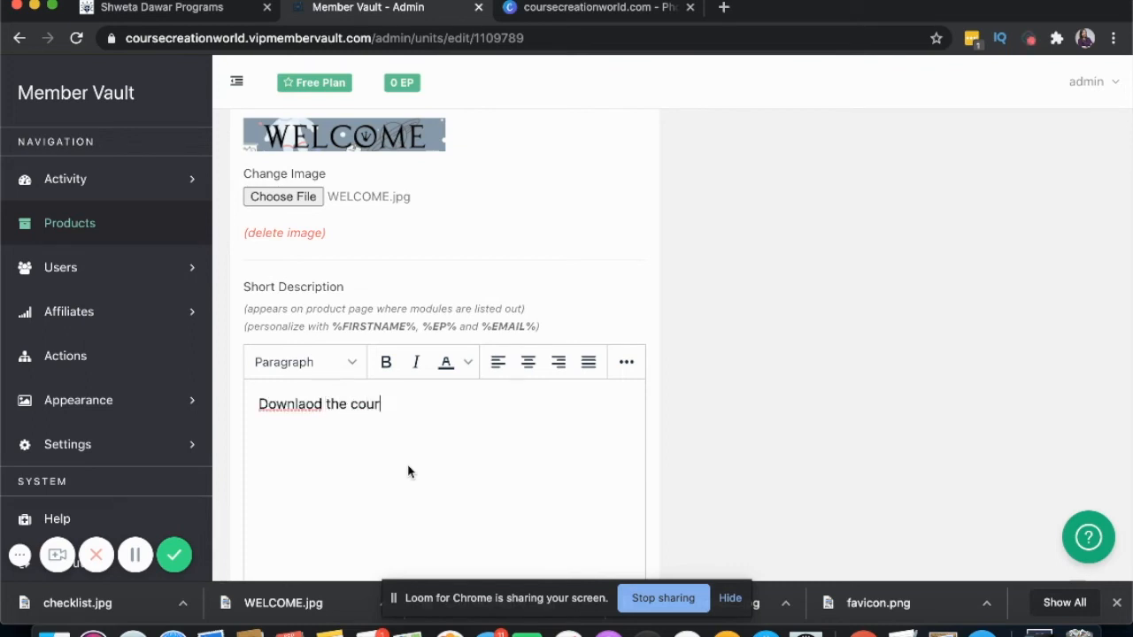
type("se creation ")
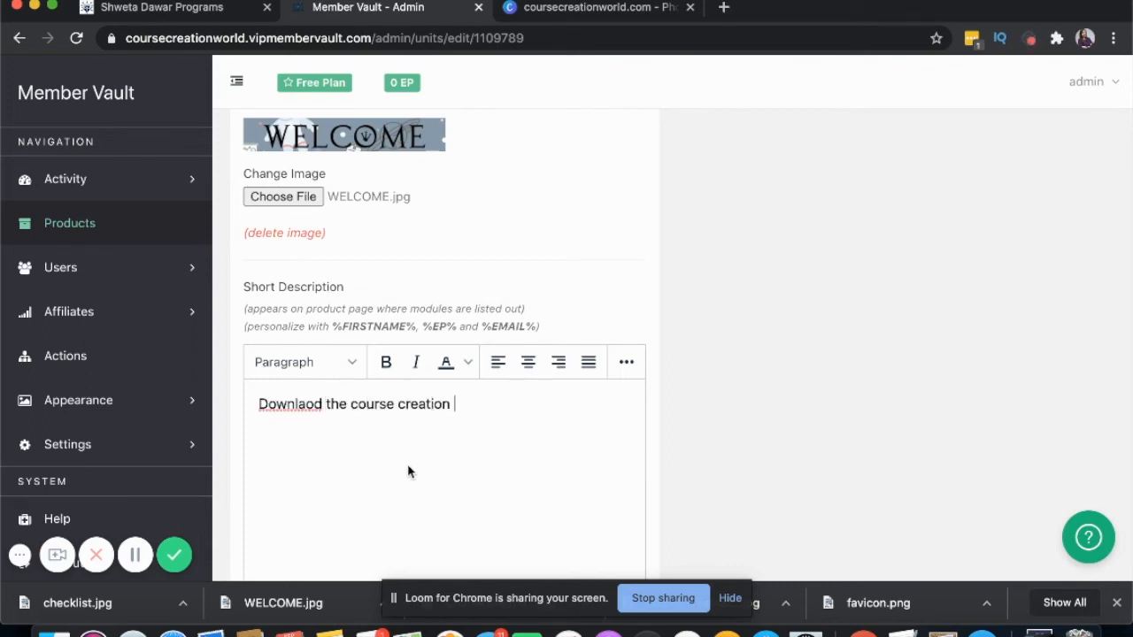
type("kit here.")
scroll(388, 522, "down", 5)
left_click(381, 489)
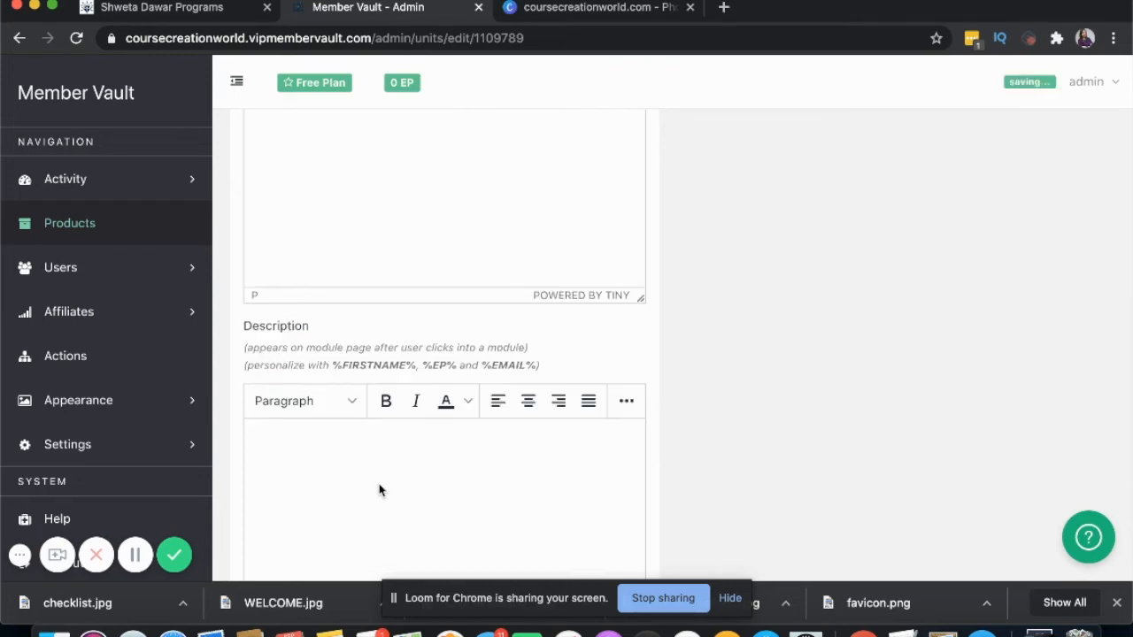
scroll(380, 490, "down", 4)
- Add a lesson titled "Content planning sheet" to The Course Creation Kit module
scroll(379, 489, "up", 15)
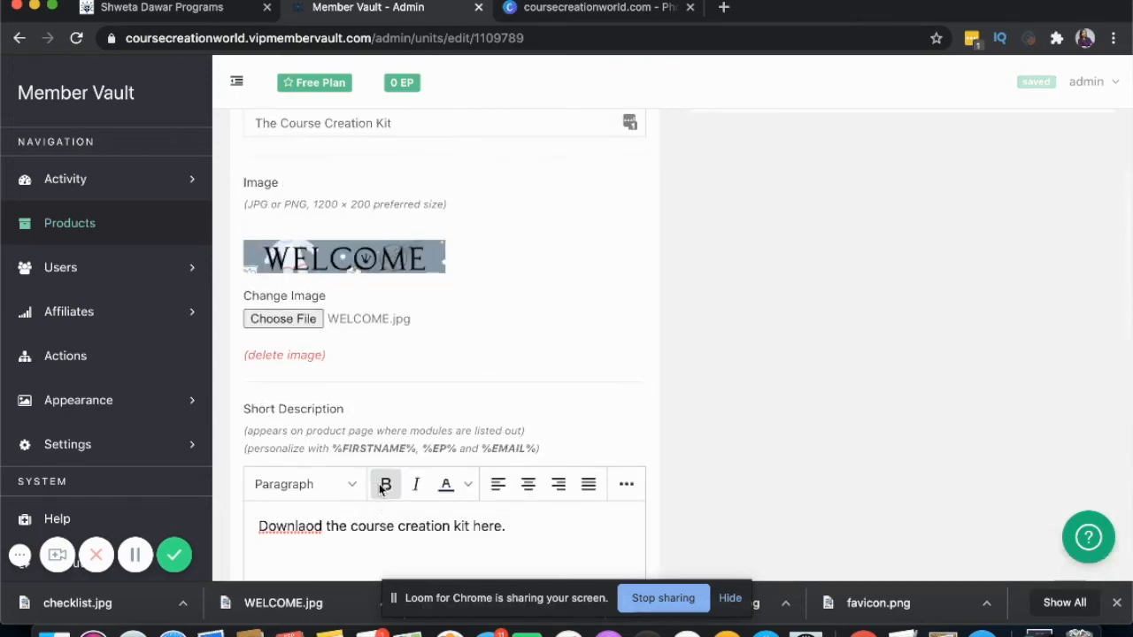
left_click(749, 410)
left_click(411, 285)
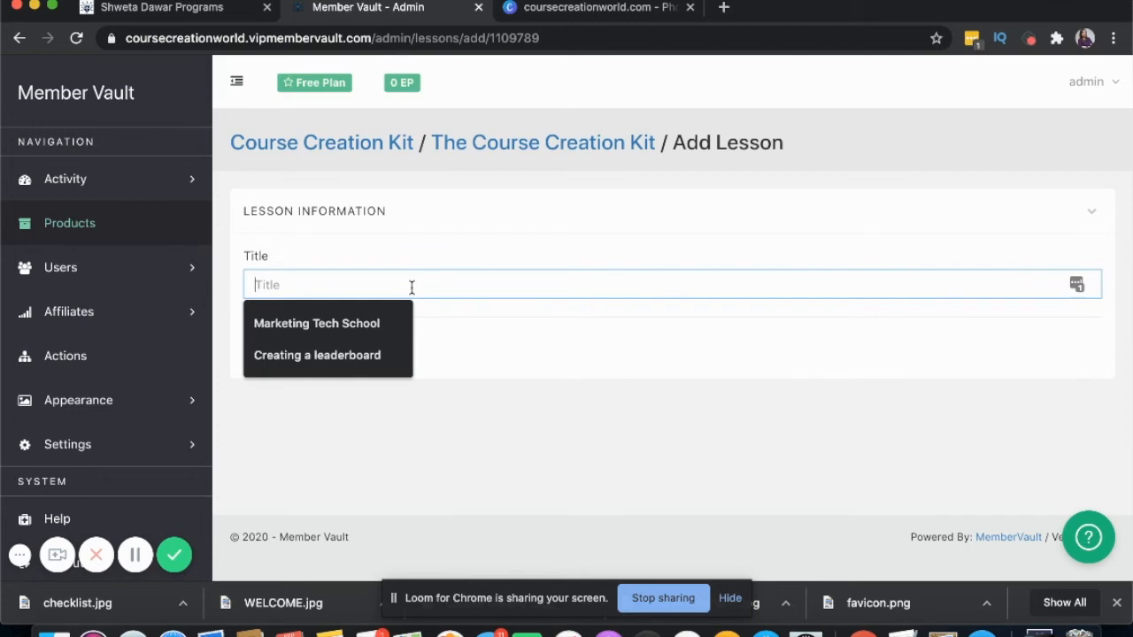
type("Content planning")
left_click(311, 354)
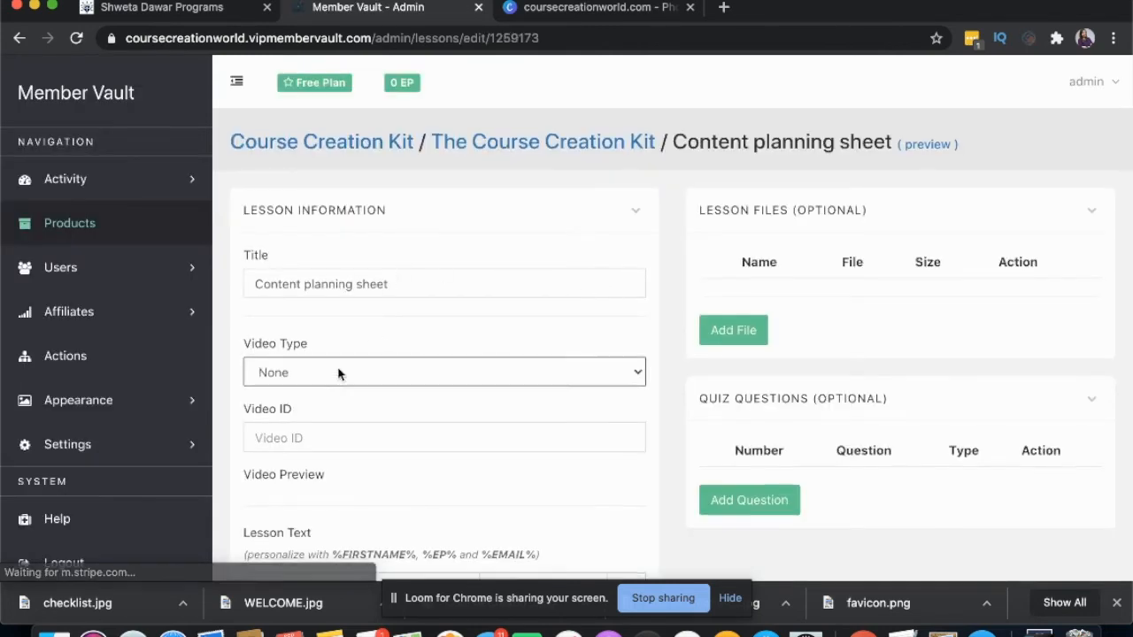
- Set the lesson's video type to YouTube and check the required video ID format, leaving the ID empty
scroll(341, 372, "down", 2)
left_click(322, 260)
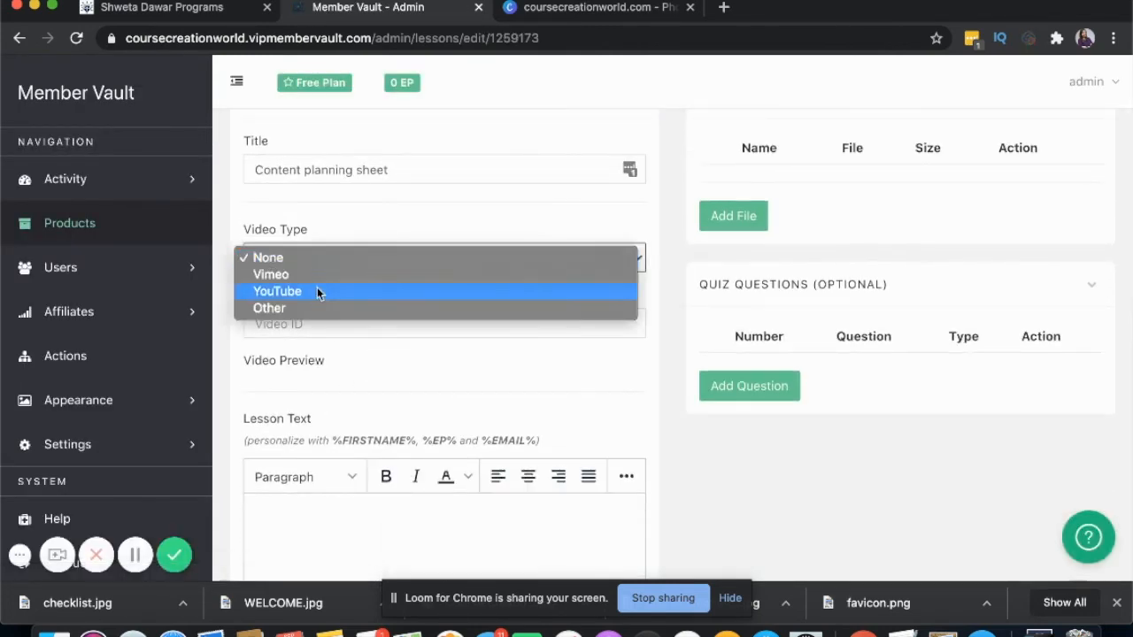
left_click(370, 407)
left_click(333, 508)
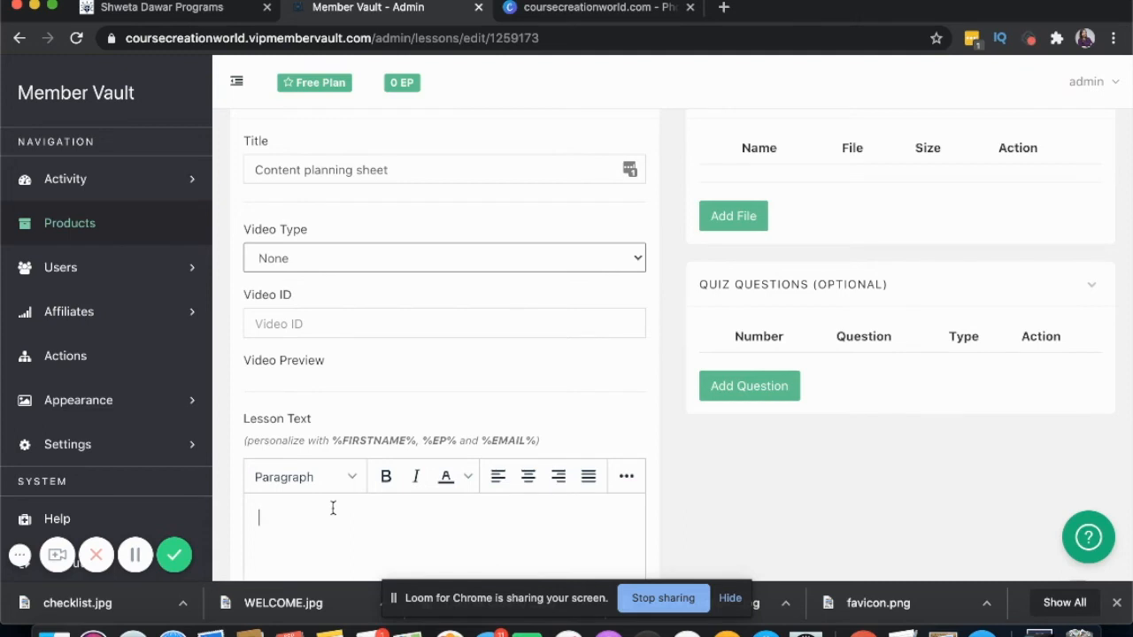
scroll(333, 511, "down", 3)
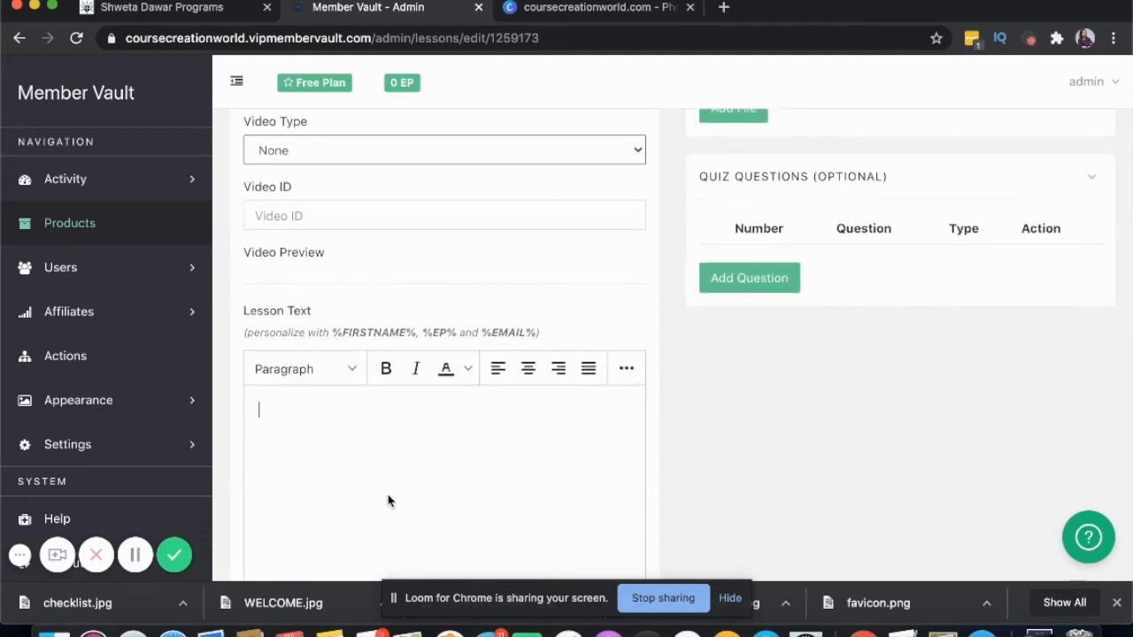
scroll(370, 298, "up", 3)
left_click(345, 255)
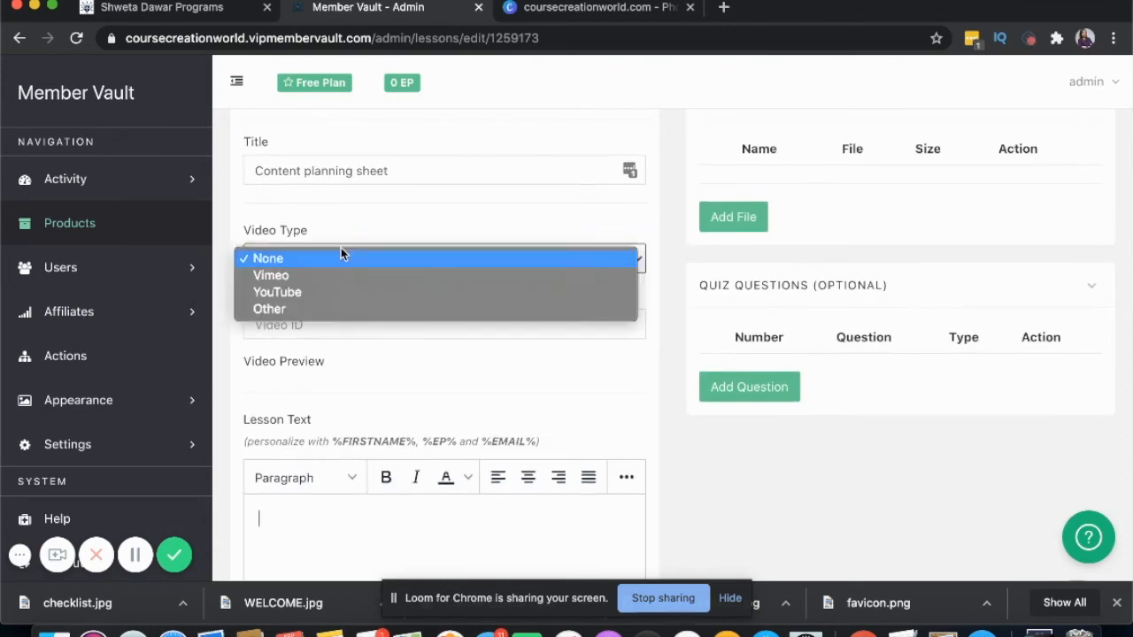
left_click(329, 292)
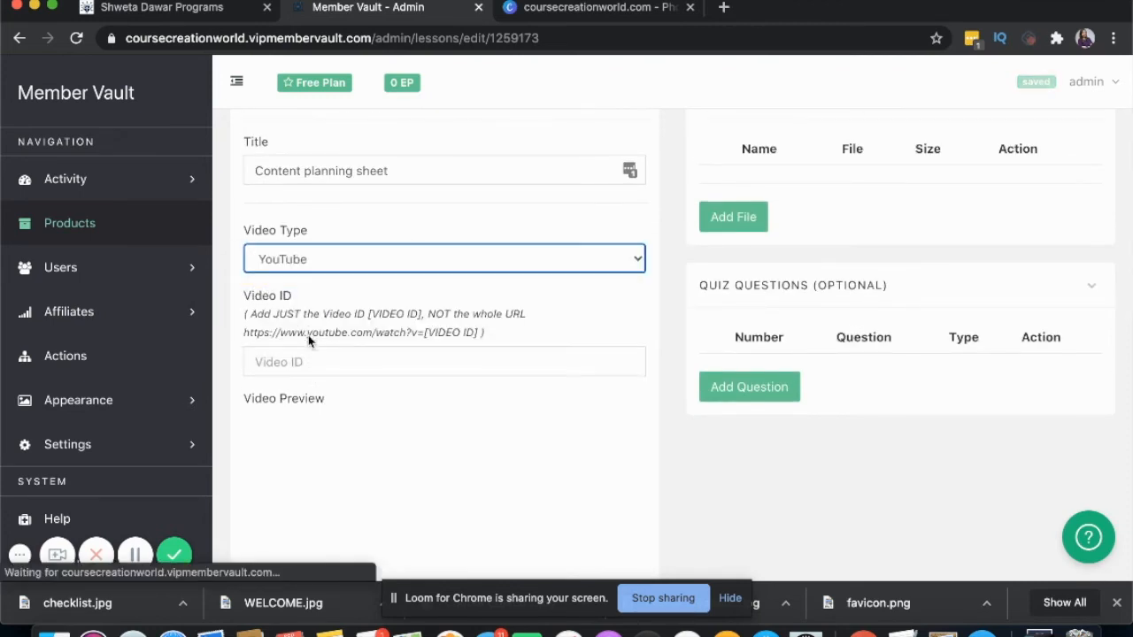
left_click(315, 358)
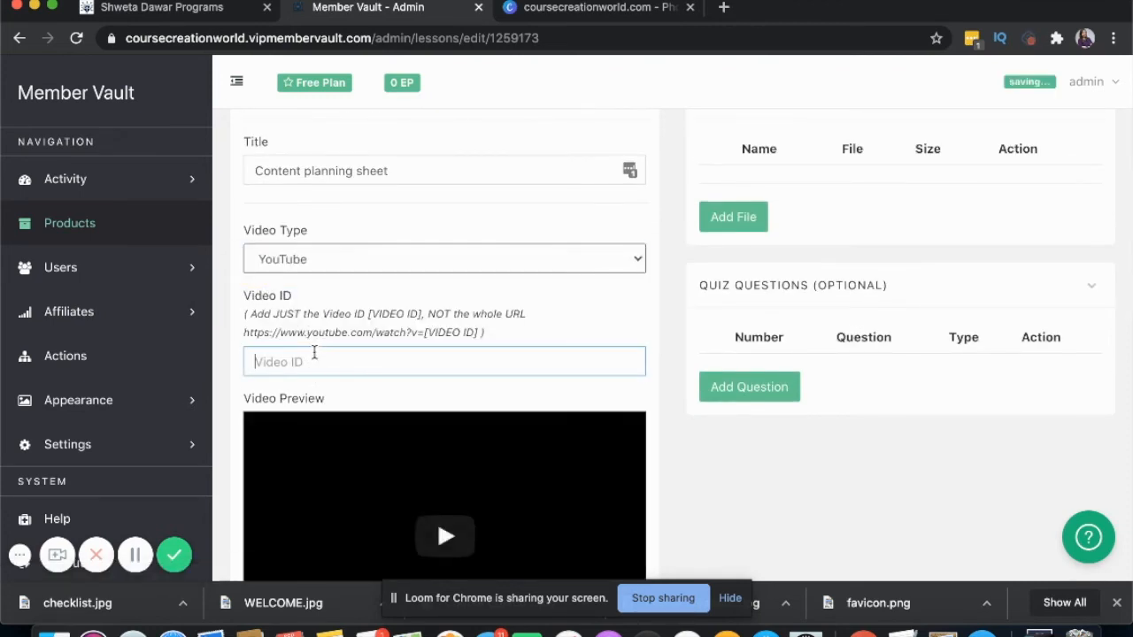
double_click(435, 332)
left_click(369, 362)
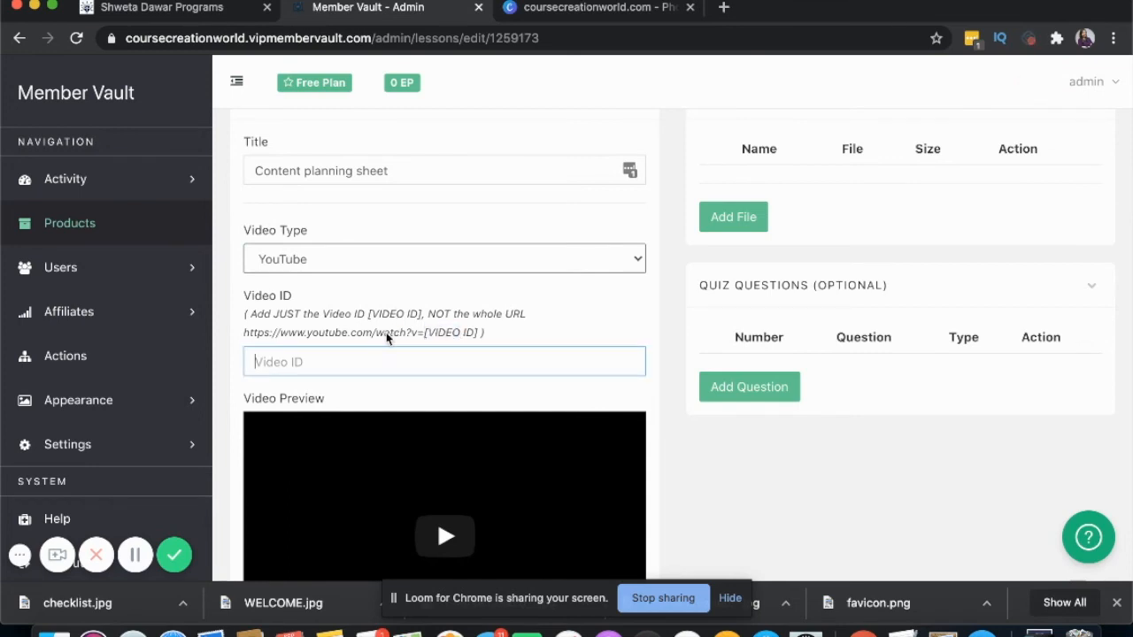
- Enter "Next steps: Download this sheet and plan out your course content." as the lesson activity / homework
scroll(385, 339, "down", 3)
scroll(386, 339, "down", 5)
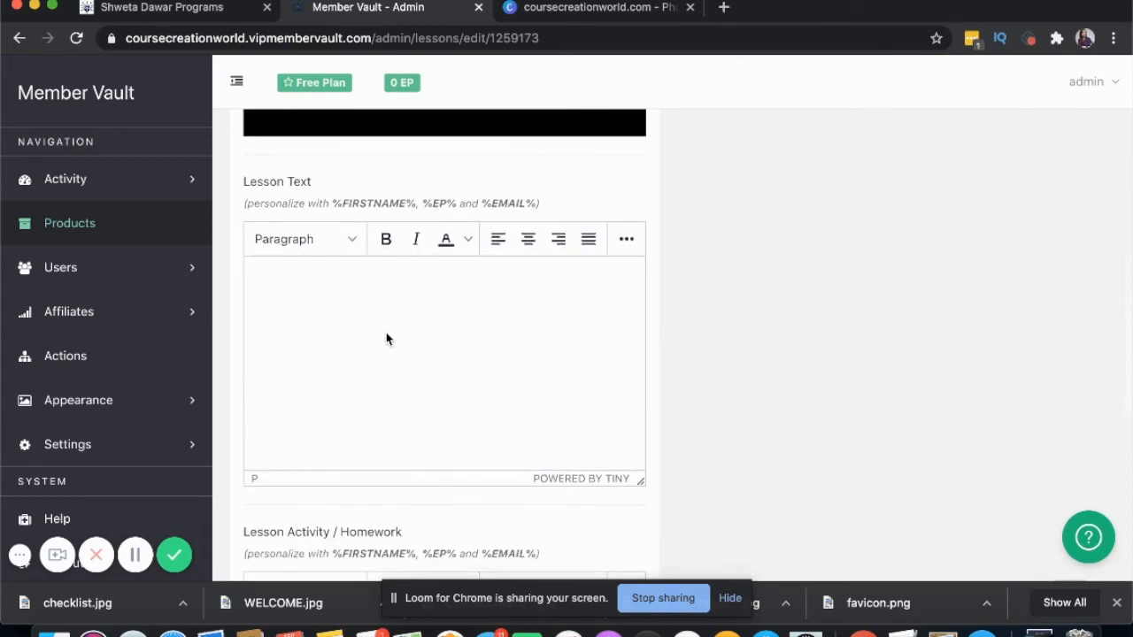
left_click(359, 435)
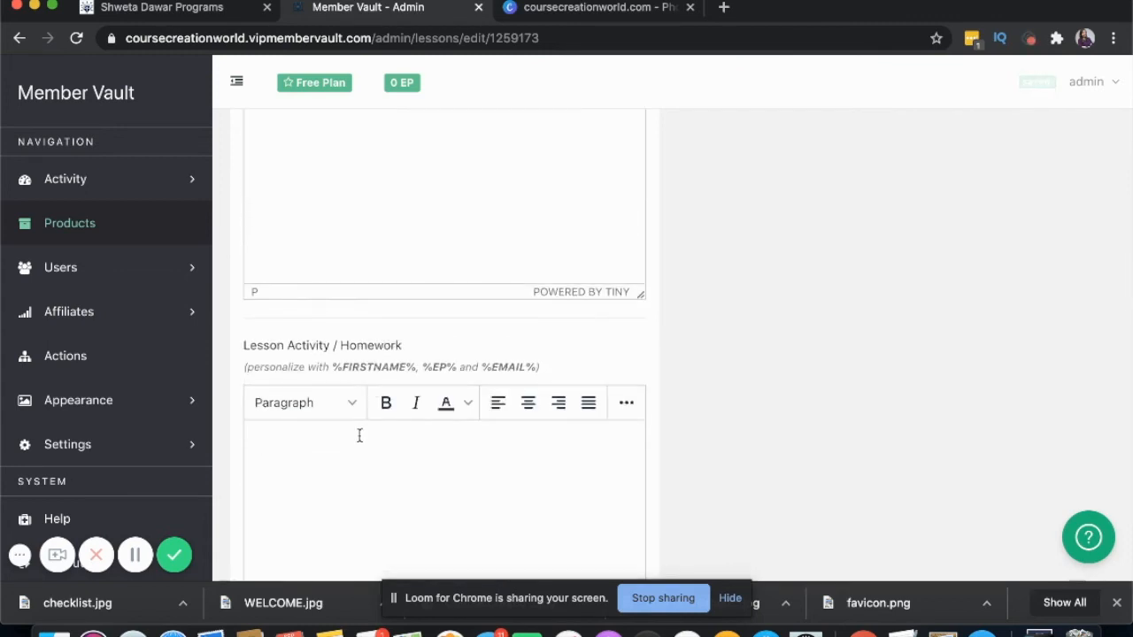
type("Download rh")
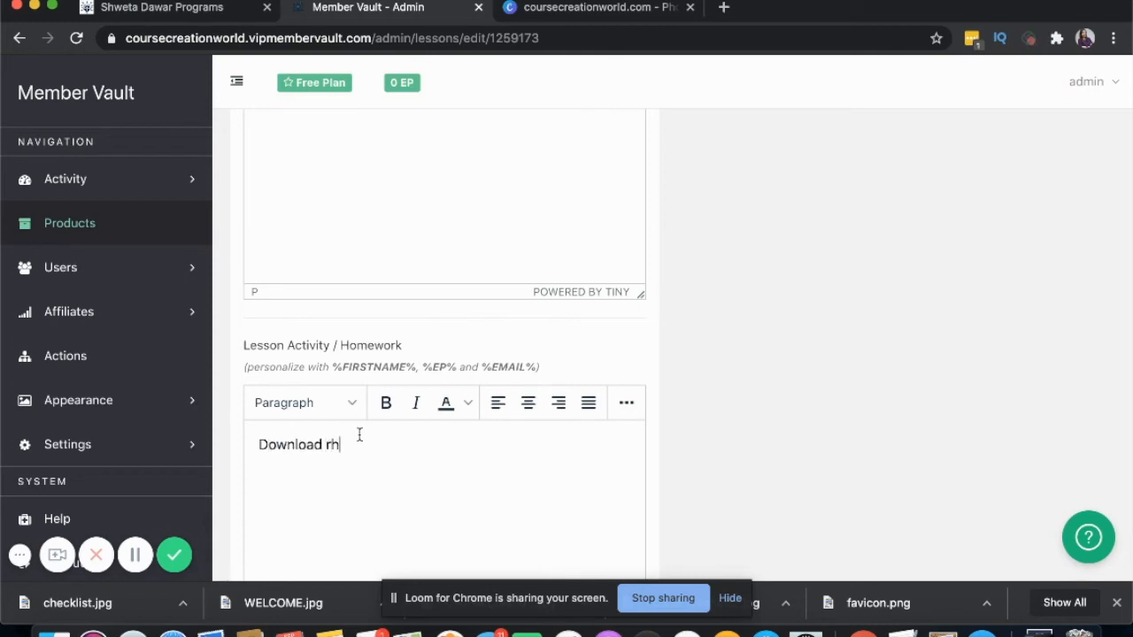
type("is sheet and plan out your course content.")
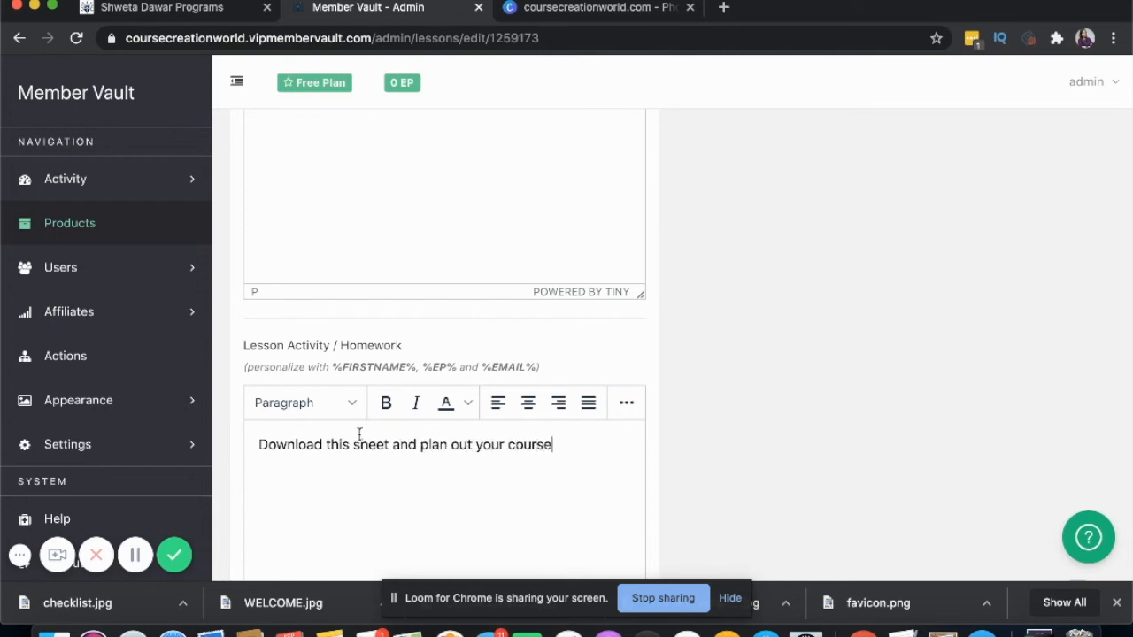
left_click(257, 444)
type("Next steps")
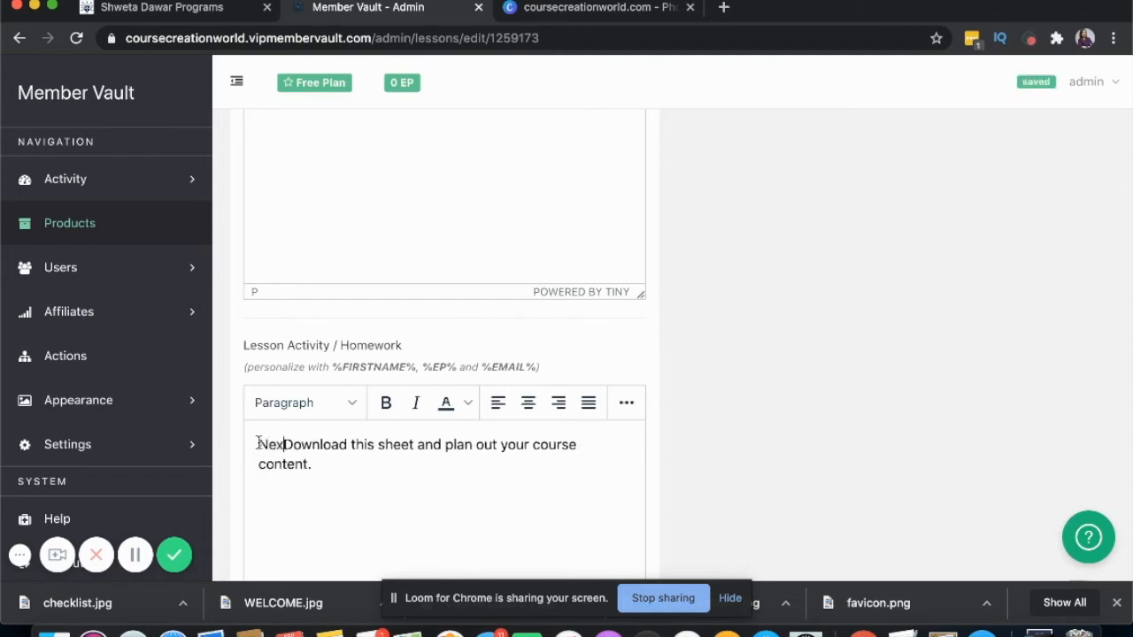
type(":")
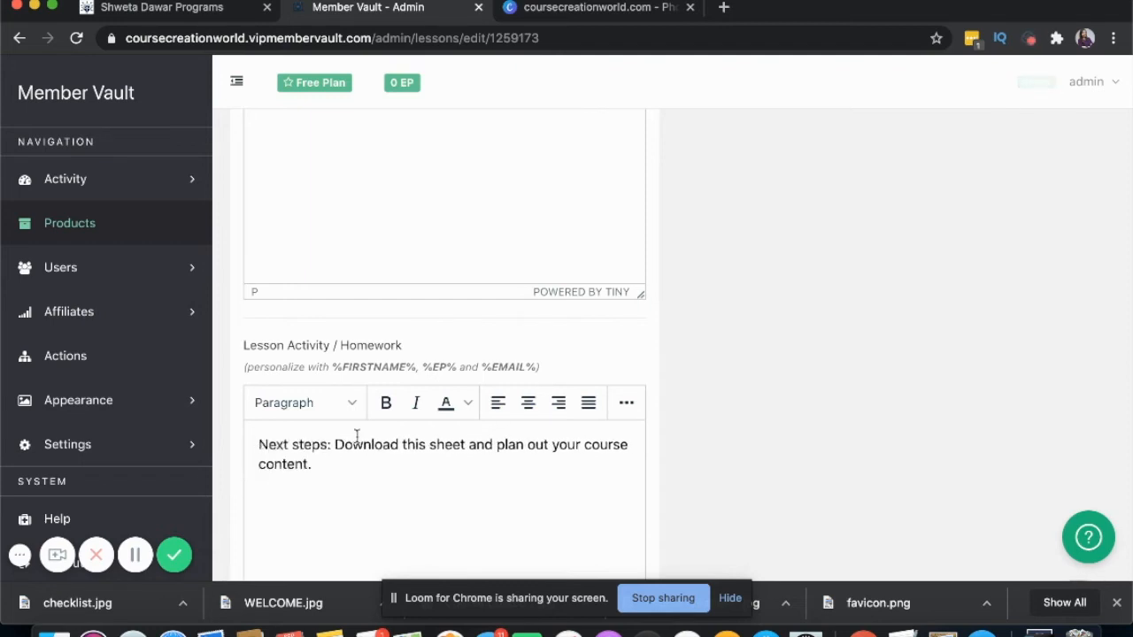
- Start adding a lesson file named "Content planning sheet", keeping it set to open in a new window/tab
scroll(357, 438, "down", 3)
scroll(356, 442, "up", 10)
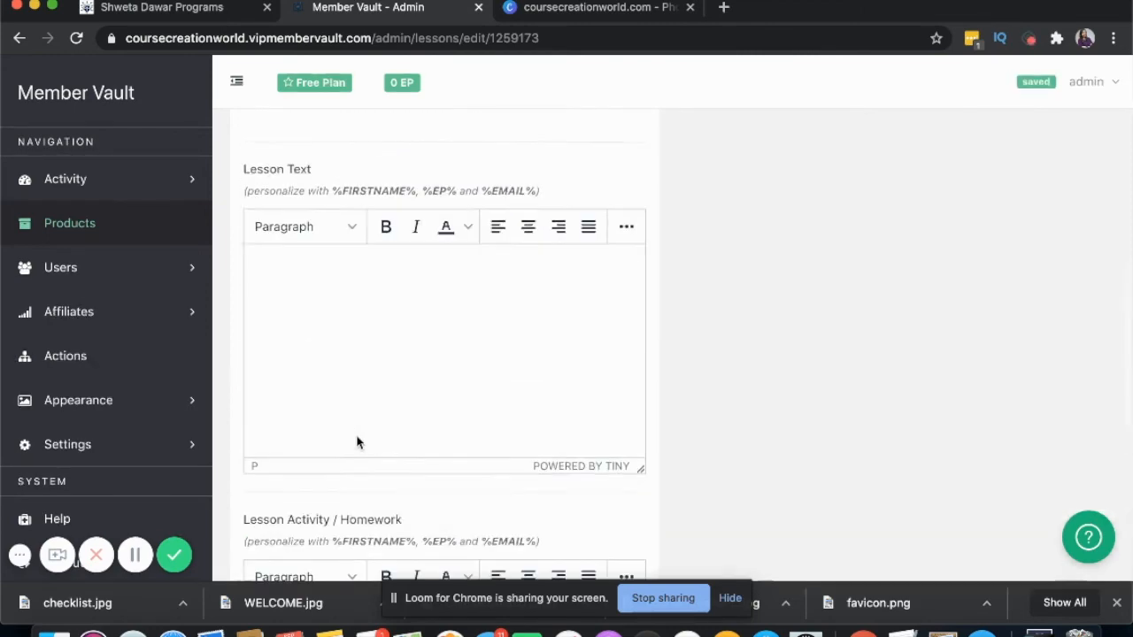
scroll(358, 438, "up", 3)
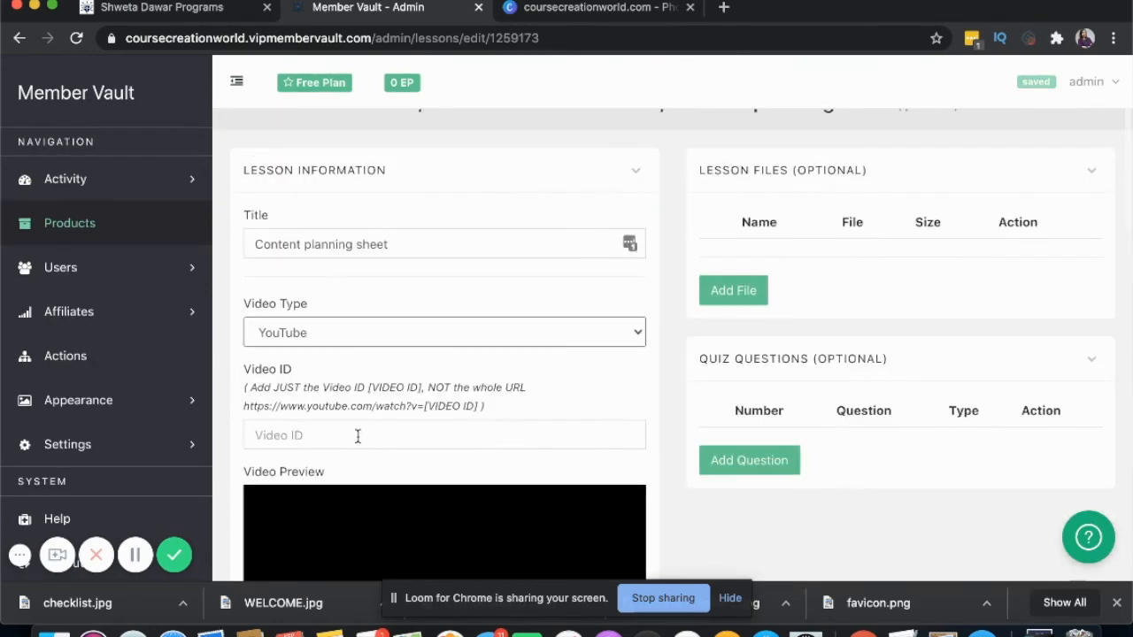
left_click(717, 302)
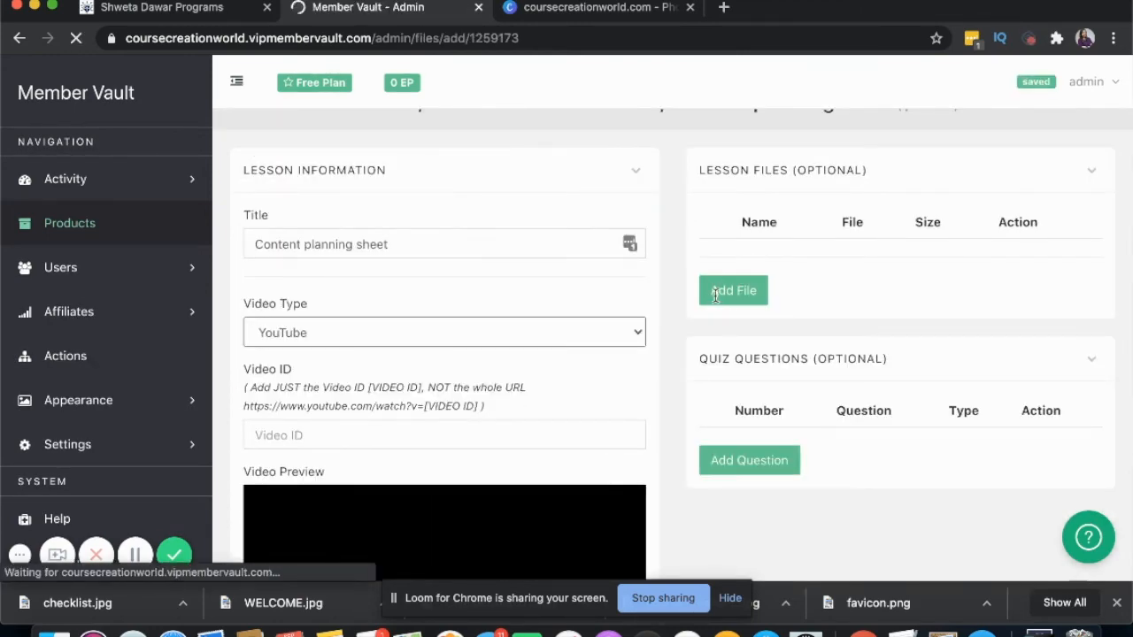
left_click(322, 279)
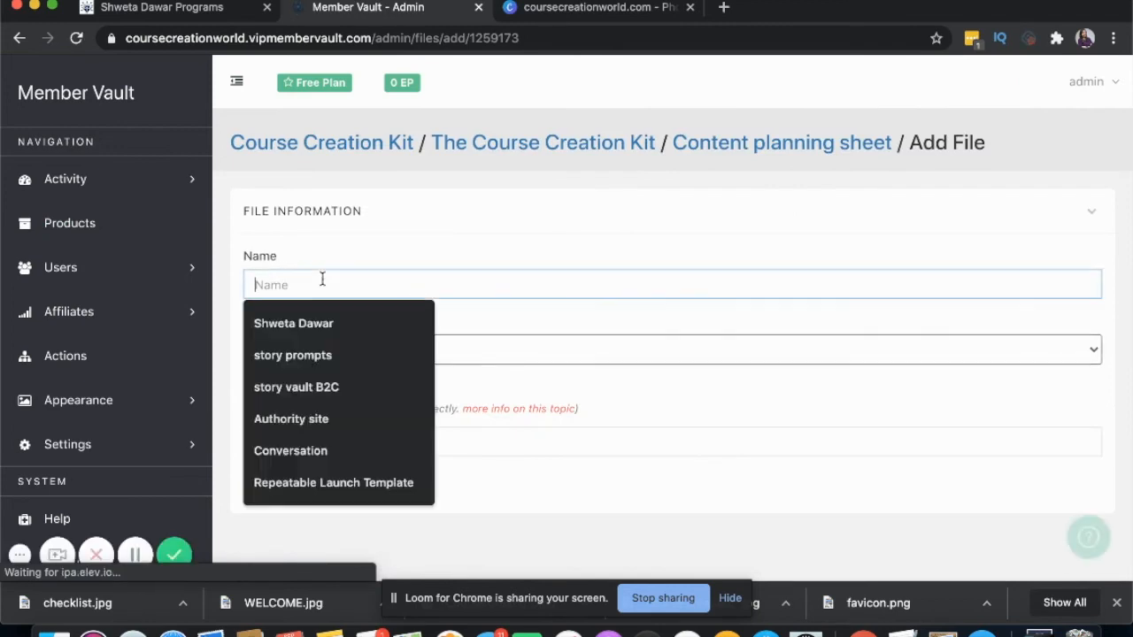
type("Con")
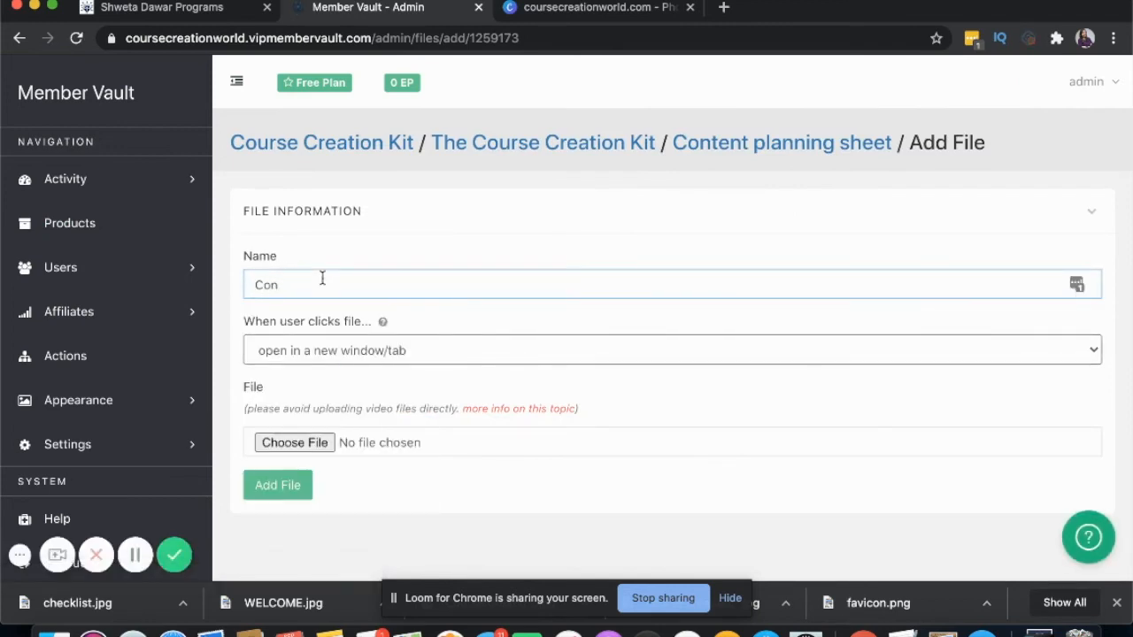
type("ntent planning sheet")
left_click(332, 356)
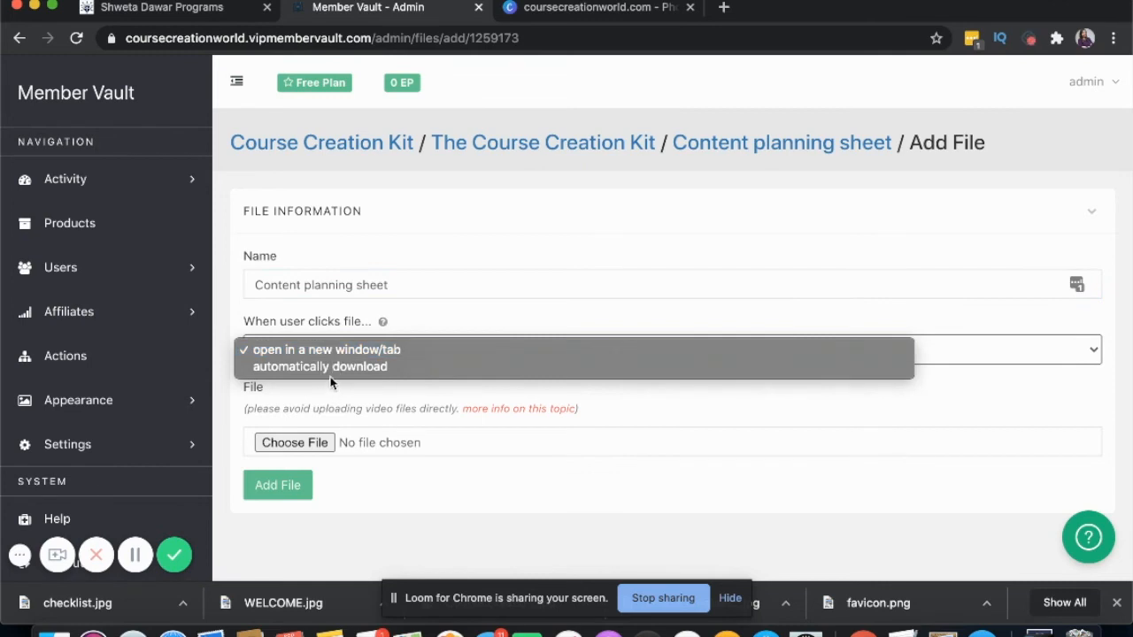
left_click(326, 394)
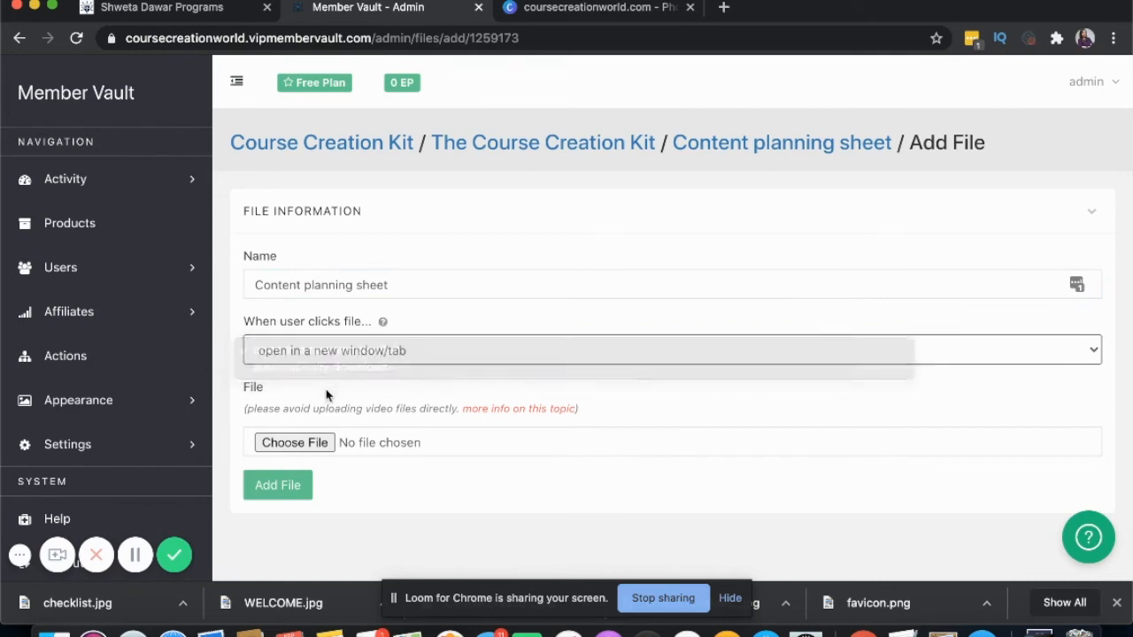
- Attach "Facebook ads for beginners.jpg" from the Downloads folder and add it as the lesson's file
left_click(295, 442)
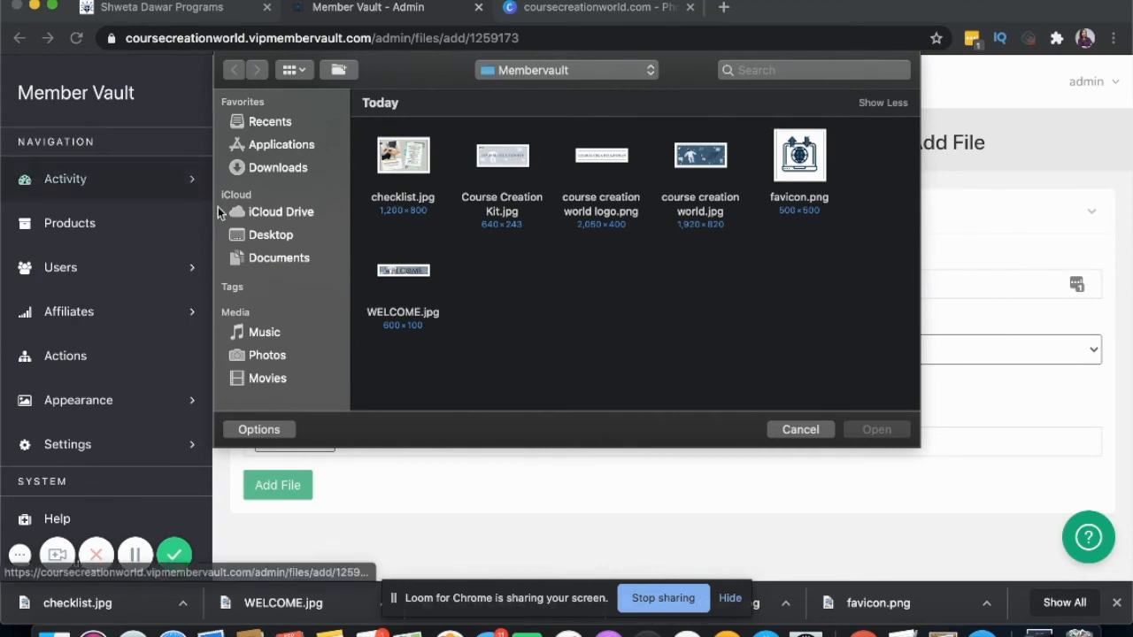
left_click(275, 172)
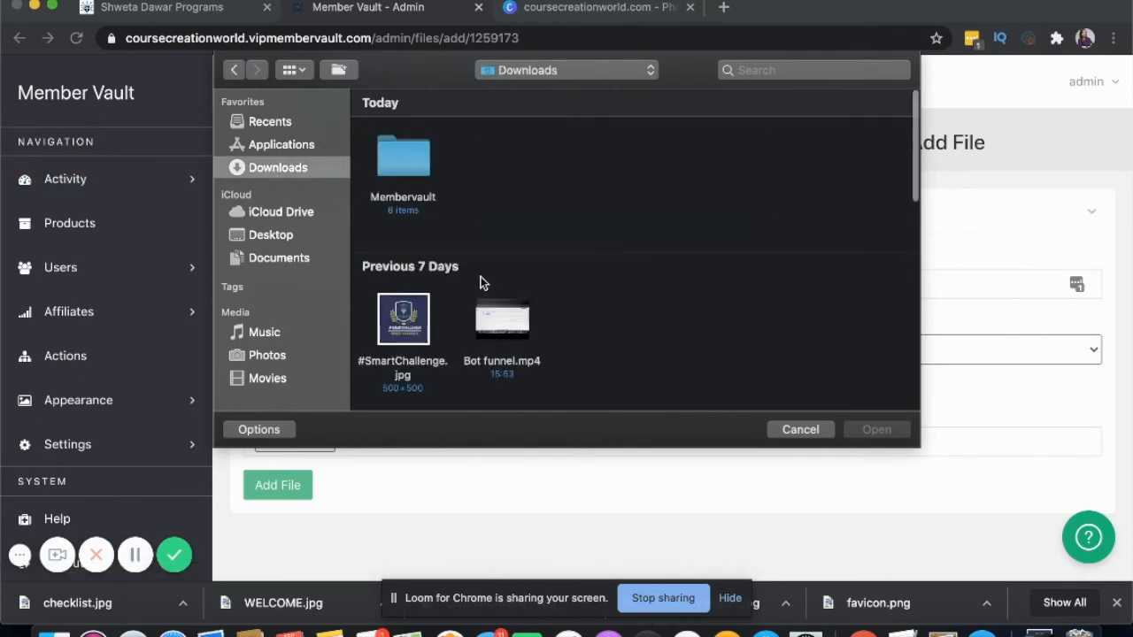
scroll(484, 283, "down", 10)
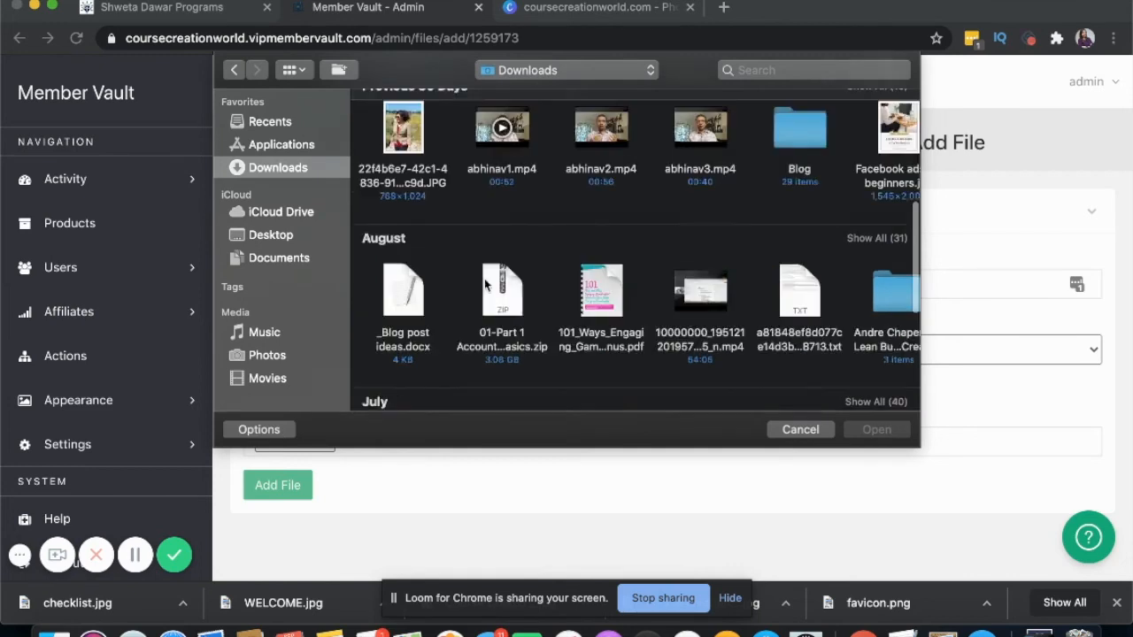
scroll(713, 290, "up", 3)
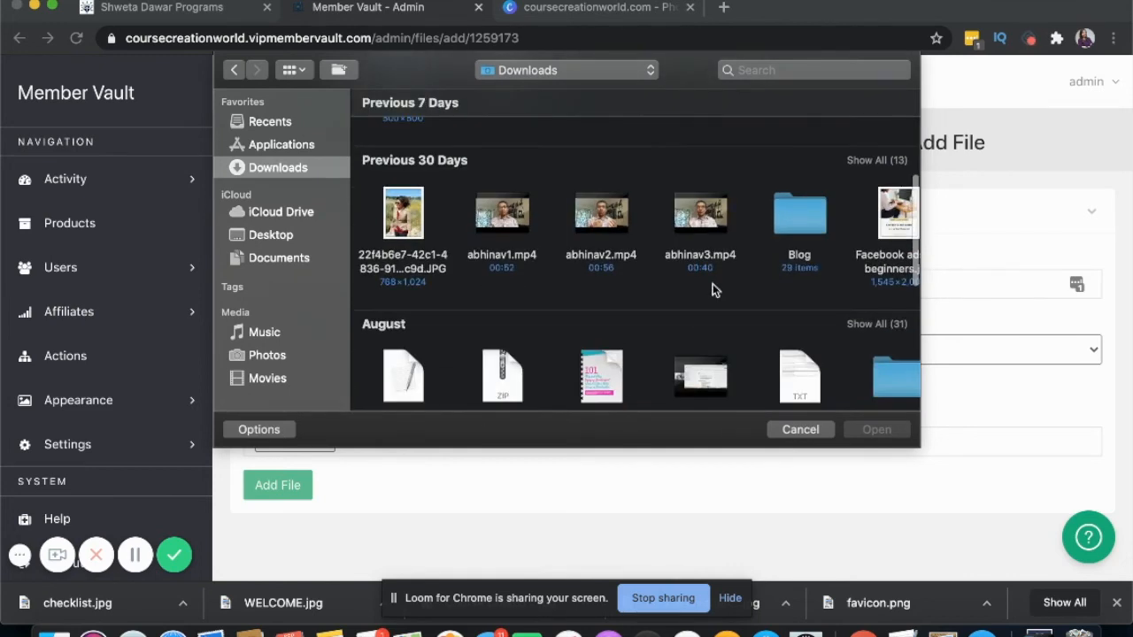
left_click(882, 230)
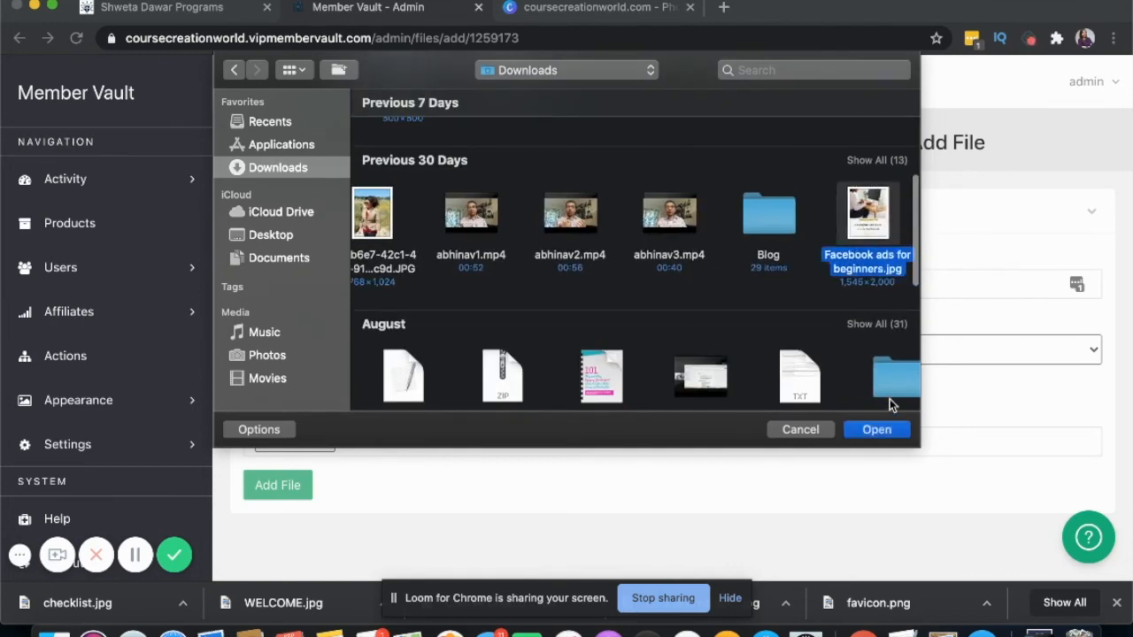
left_click(870, 428)
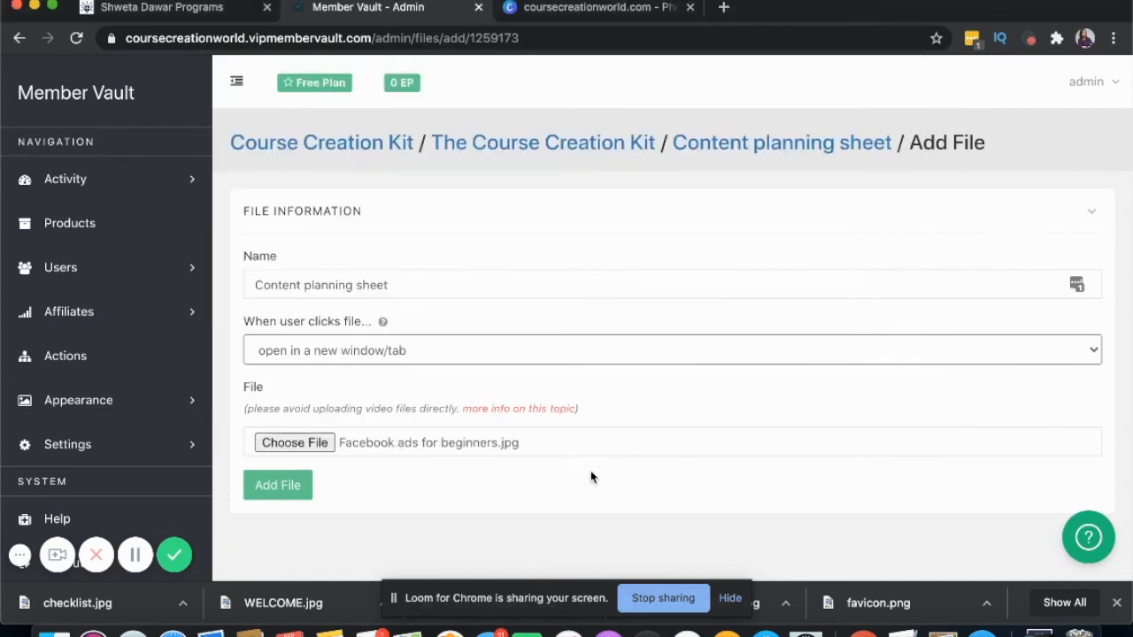
left_click(285, 486)
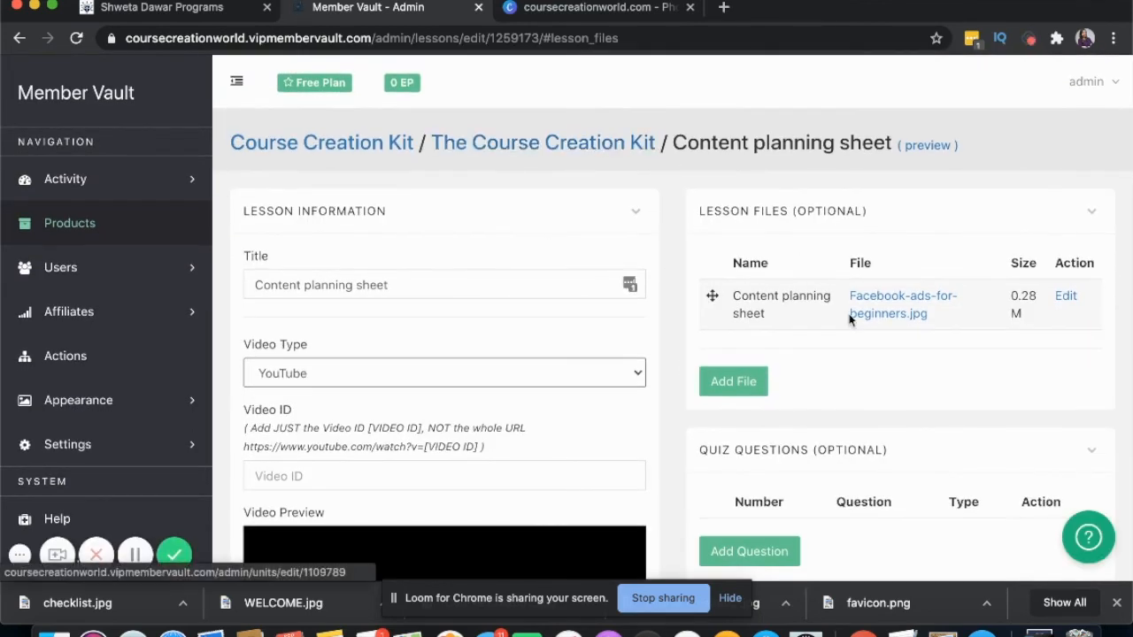
- Add a Multiple Choice quiz question to the lesson reading "What is the first step to creating the sheet?"
scroll(834, 370, "down", 2)
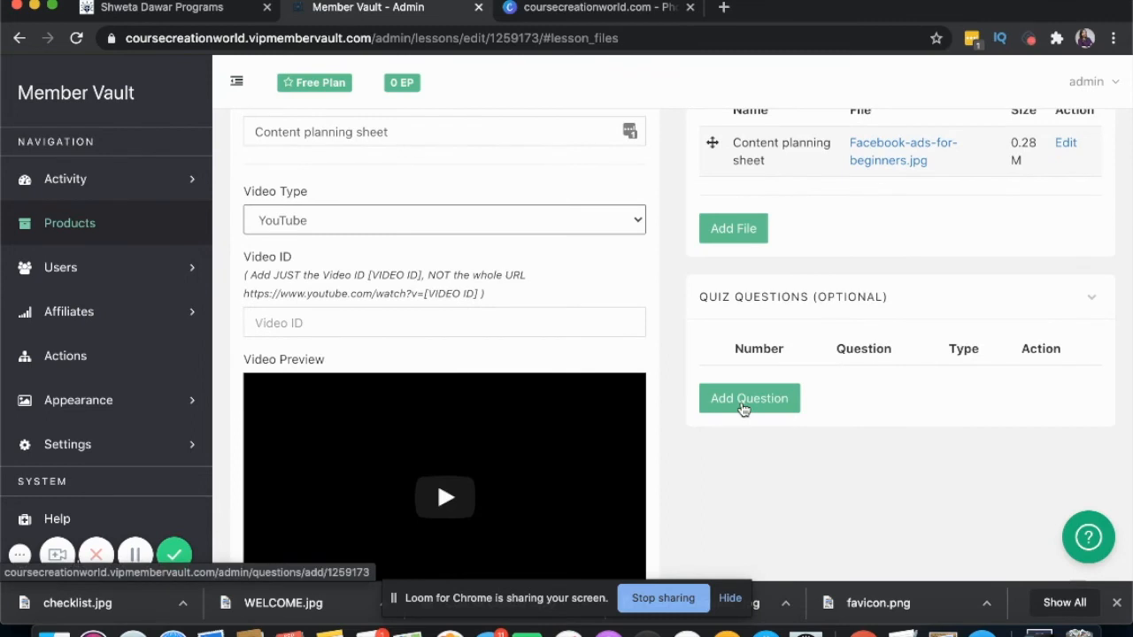
left_click(746, 400)
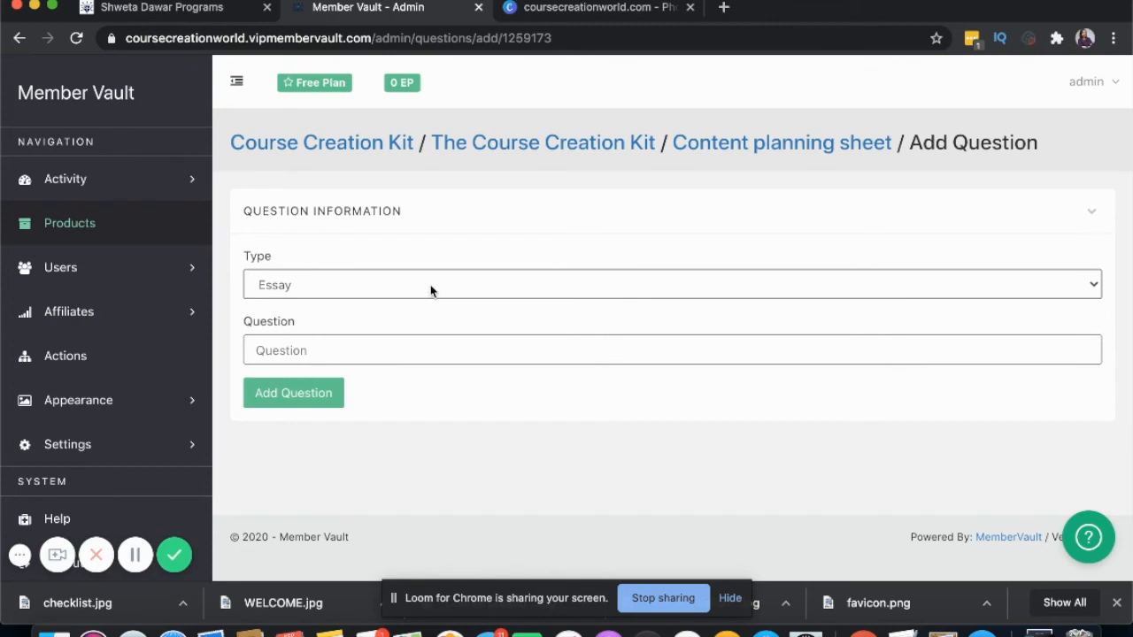
left_click(431, 291)
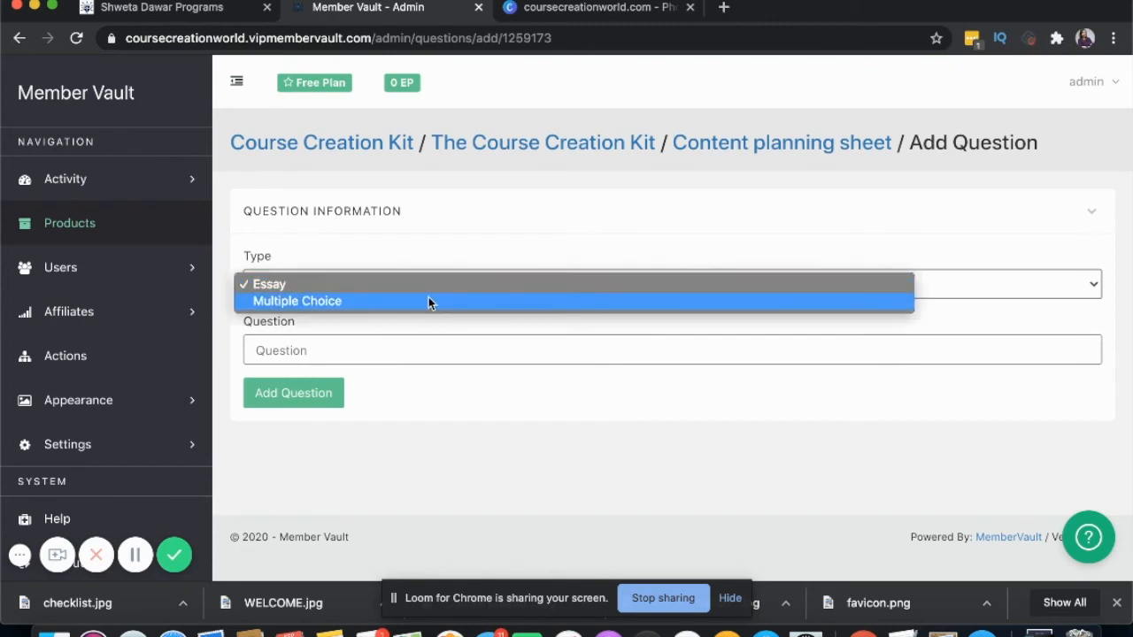
left_click(428, 301)
left_click(390, 351)
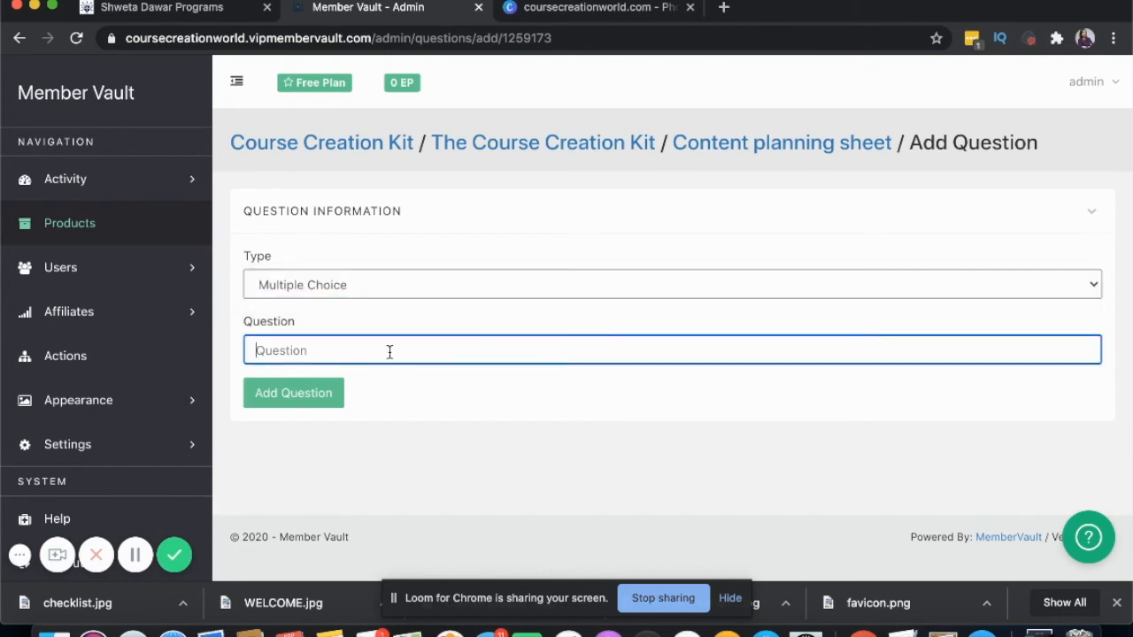
type("What is the first step to creating the")
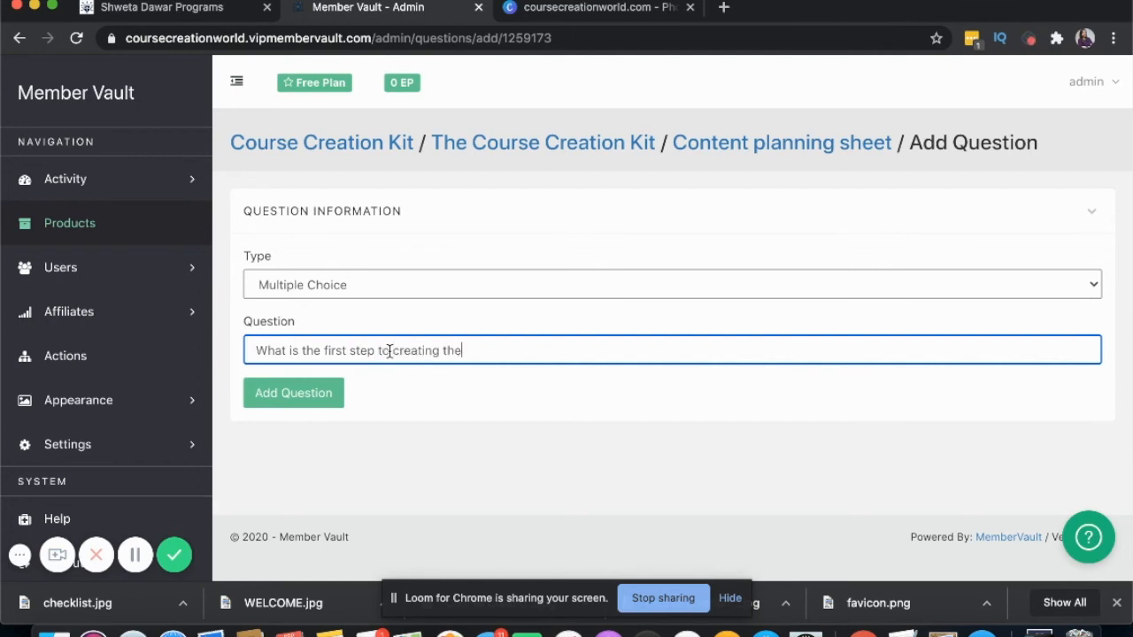
type("?")
left_click(302, 398)
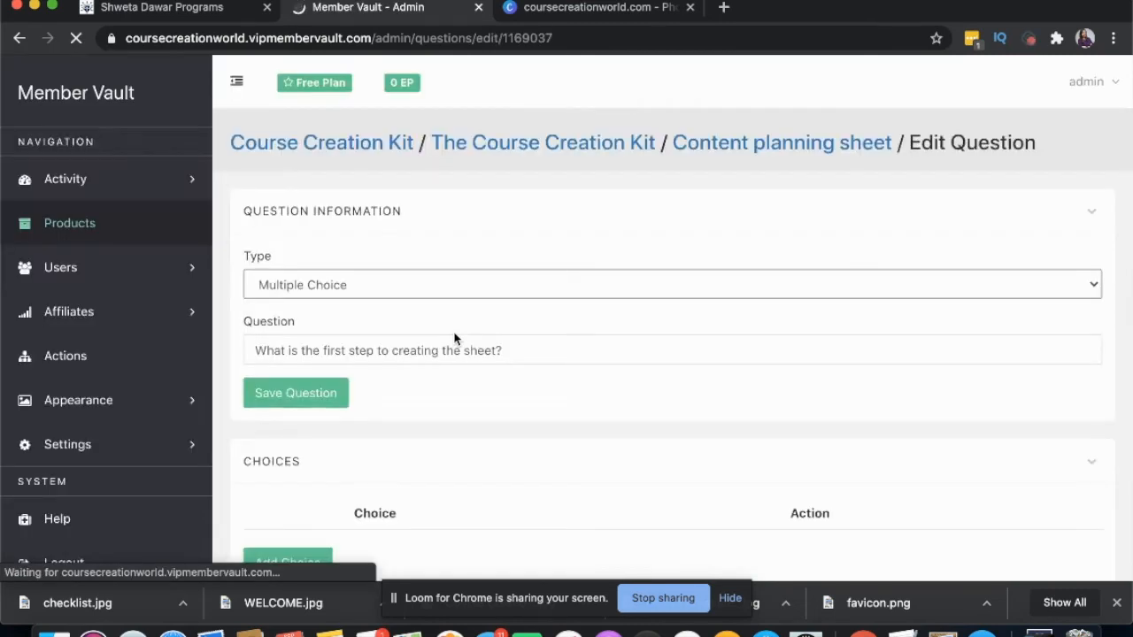
- Add "Plan out modules" as an answer choice for the question, leaving it marked as not correct
scroll(454, 339, "down", 2)
left_click(303, 423)
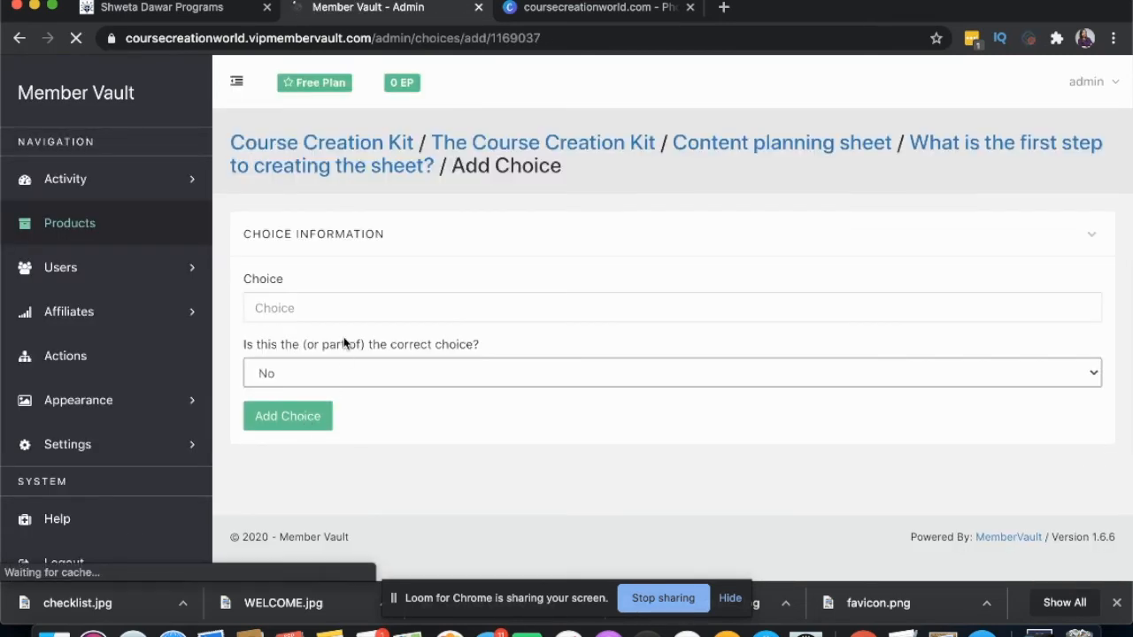
left_click(341, 304)
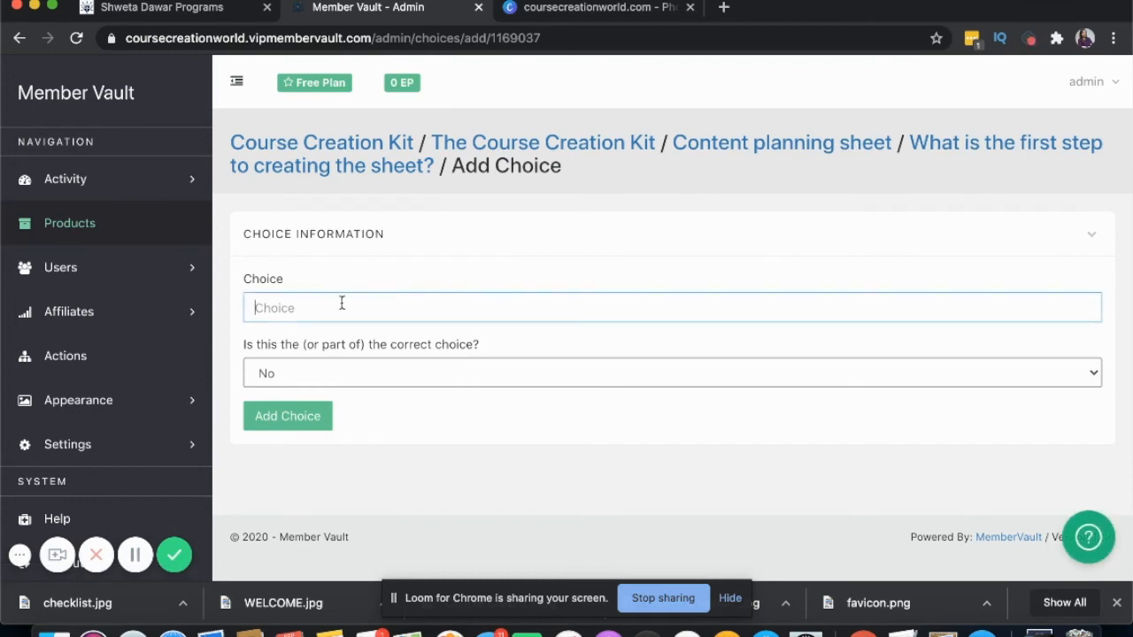
type("Plan out modules")
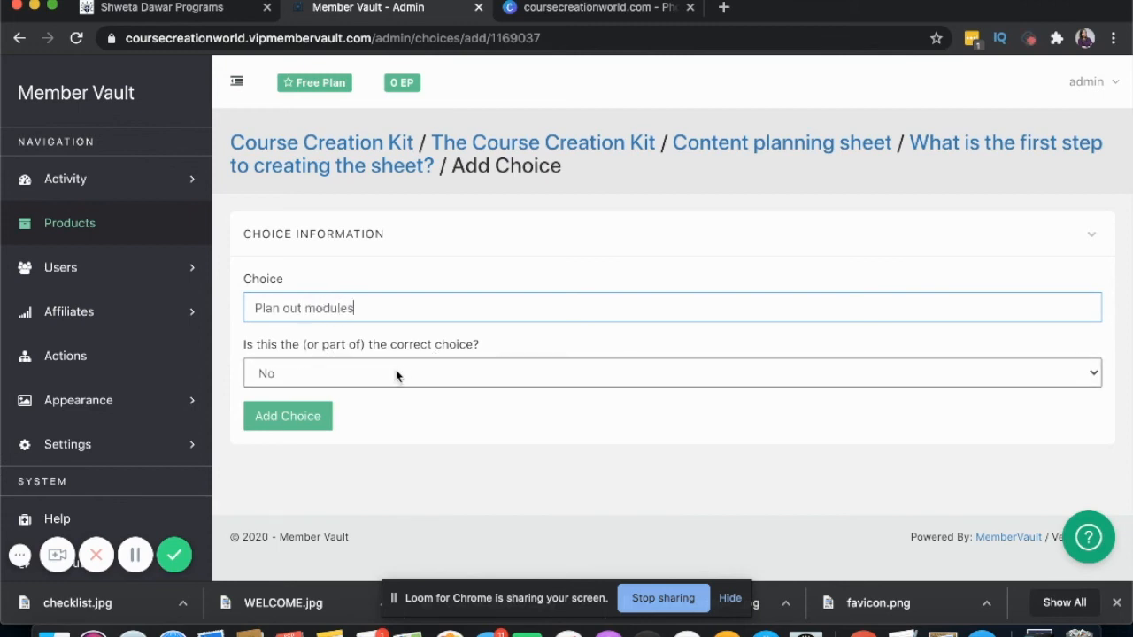
left_click(293, 425)
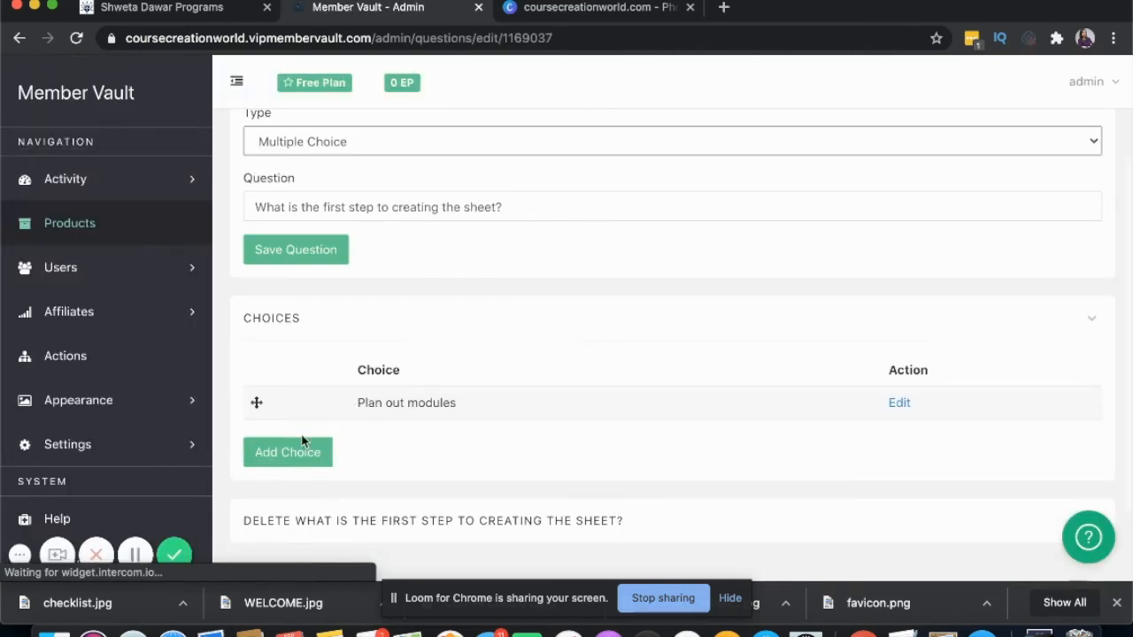
- Add a second answer choice, "Figure out your ideal customer", and mark it as the correct one
left_click(302, 442)
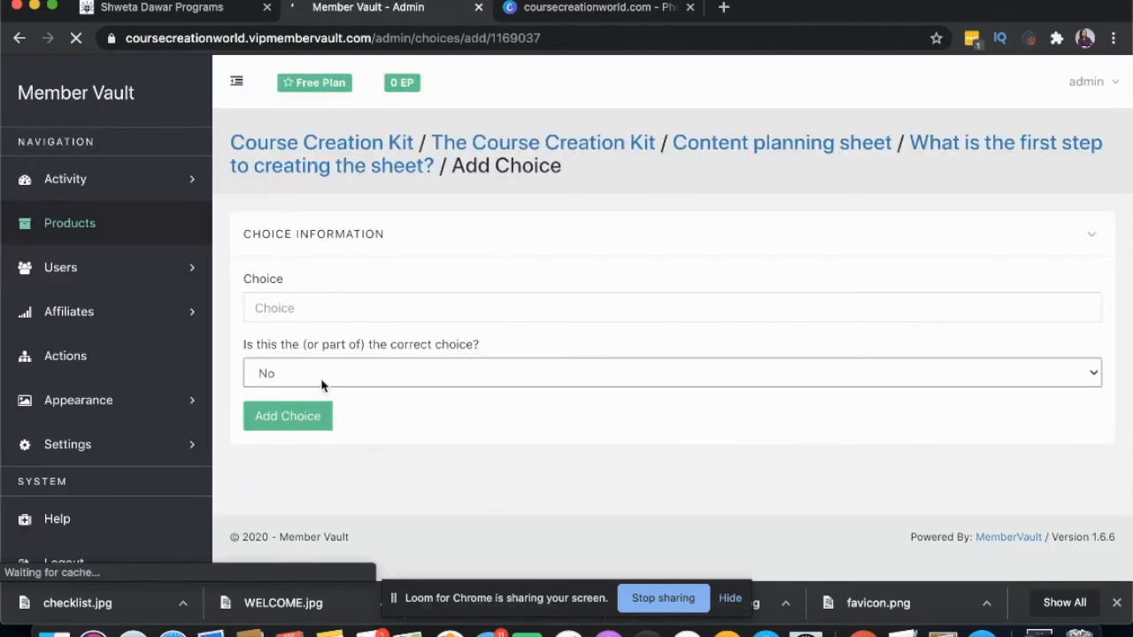
left_click(316, 312)
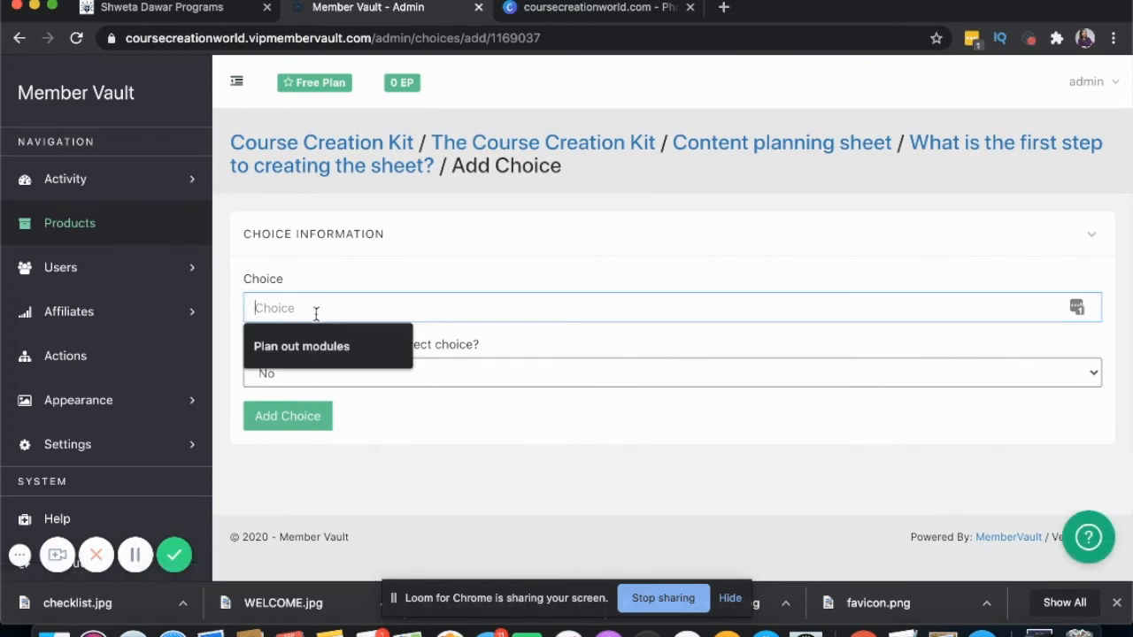
type("Figure out your ideal customer")
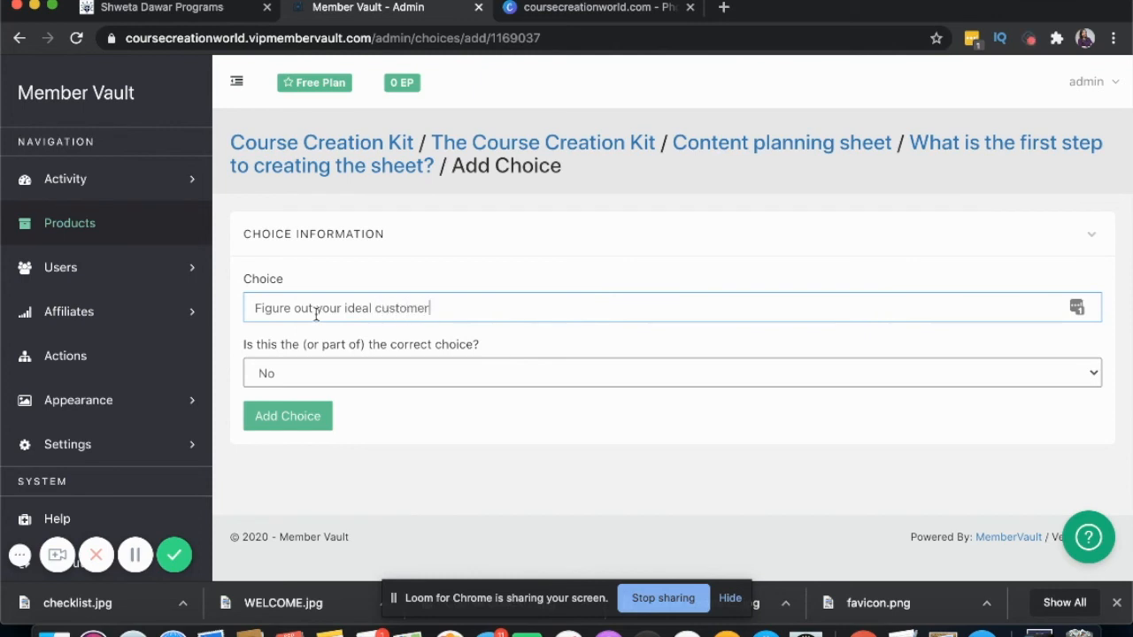
left_click(267, 376)
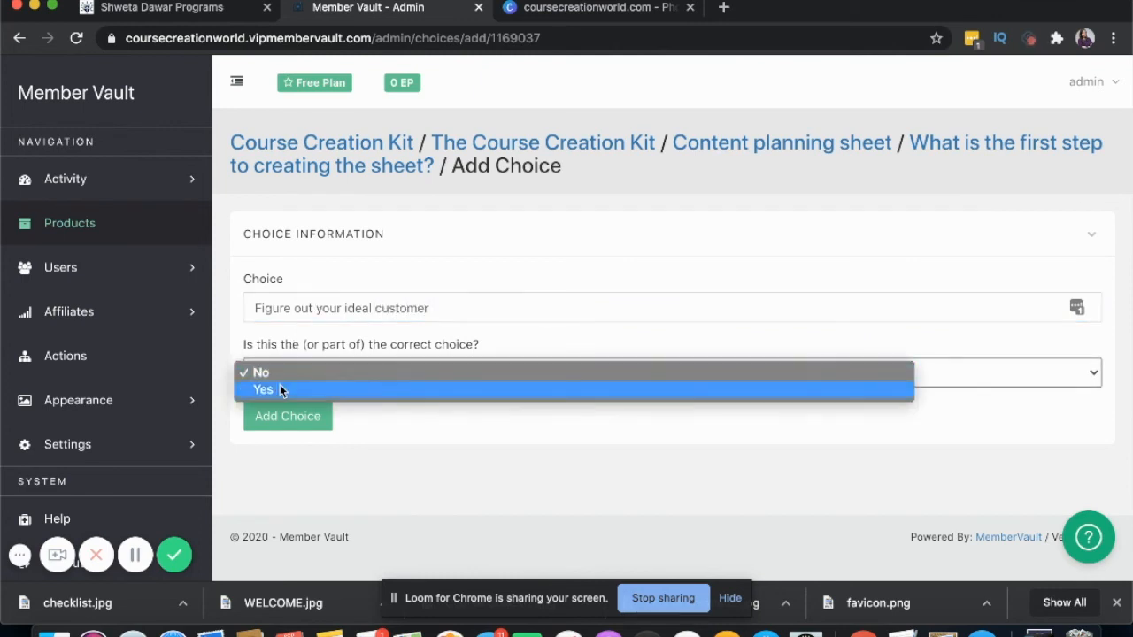
left_click(279, 385)
left_click(281, 411)
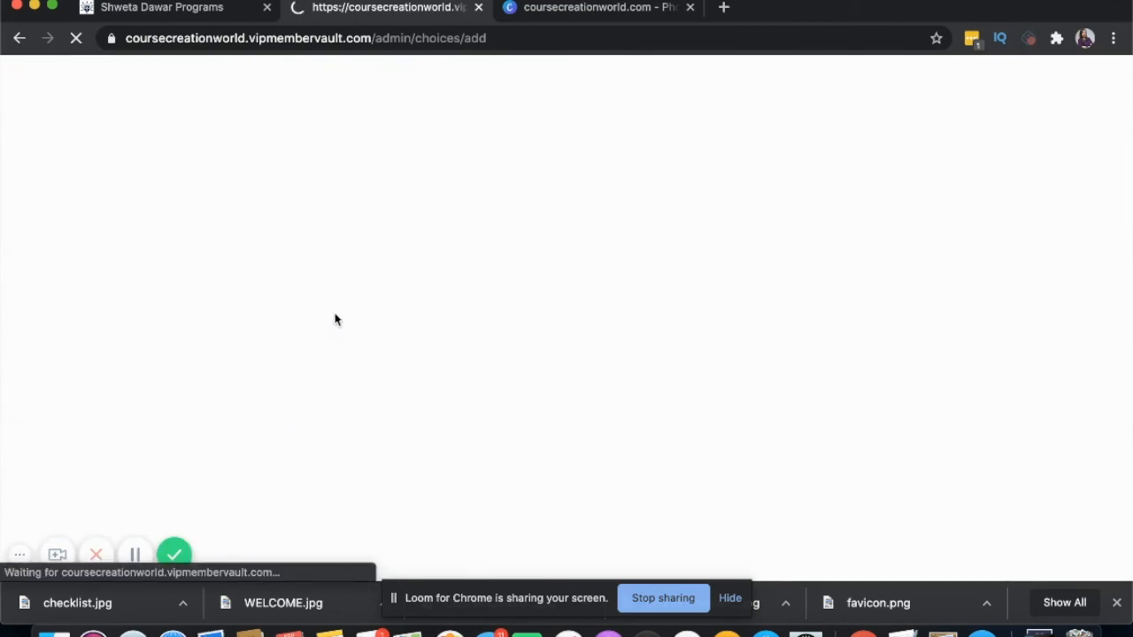
- Review the question's choices, return to The Course Creation Kit module and open its preview
scroll(447, 341, "down", 3)
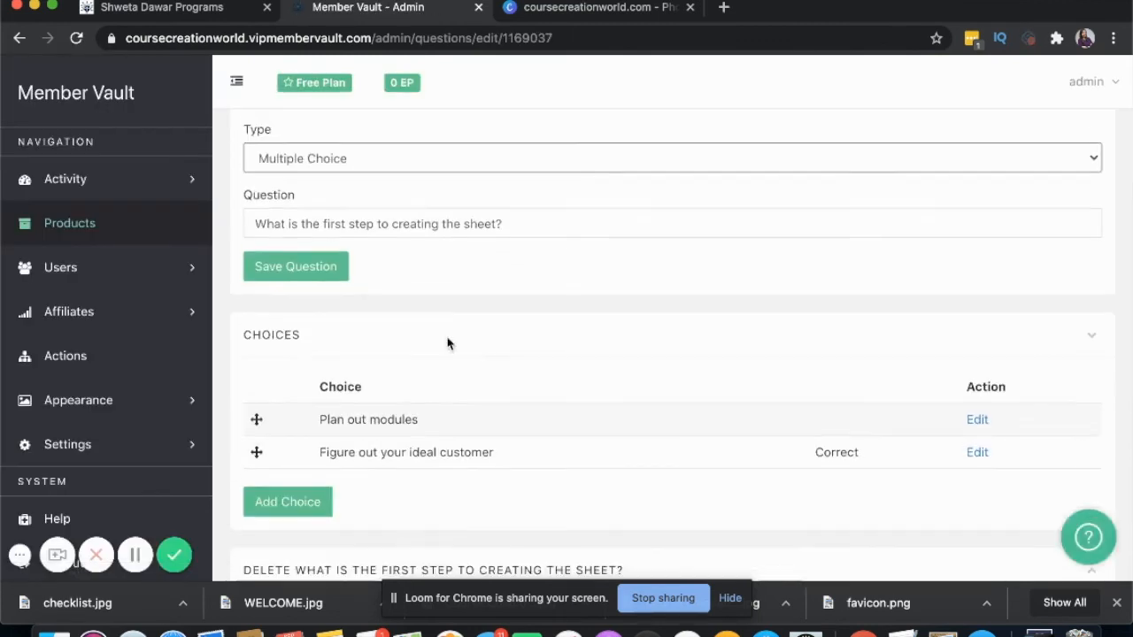
scroll(779, 438, "down", 3)
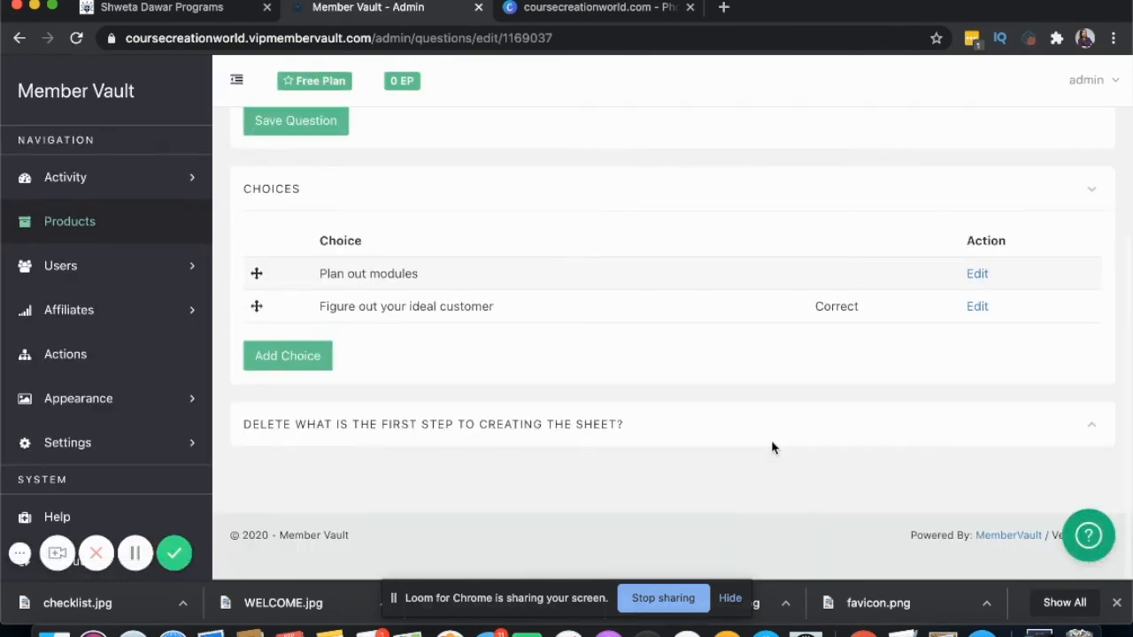
scroll(771, 440, "up", 5)
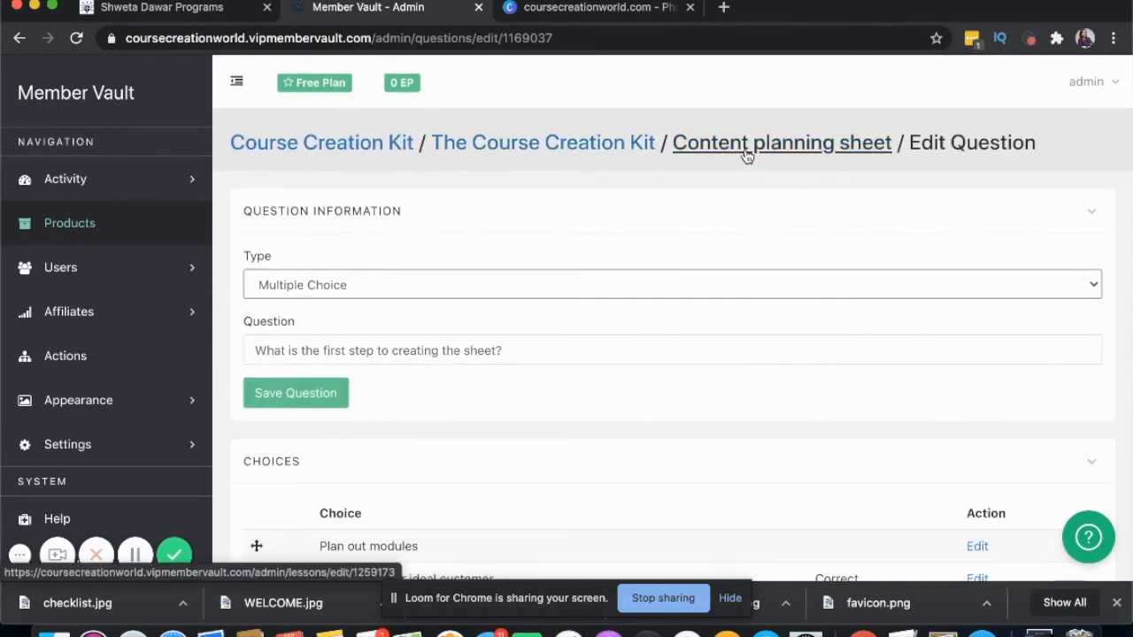
left_click(600, 139)
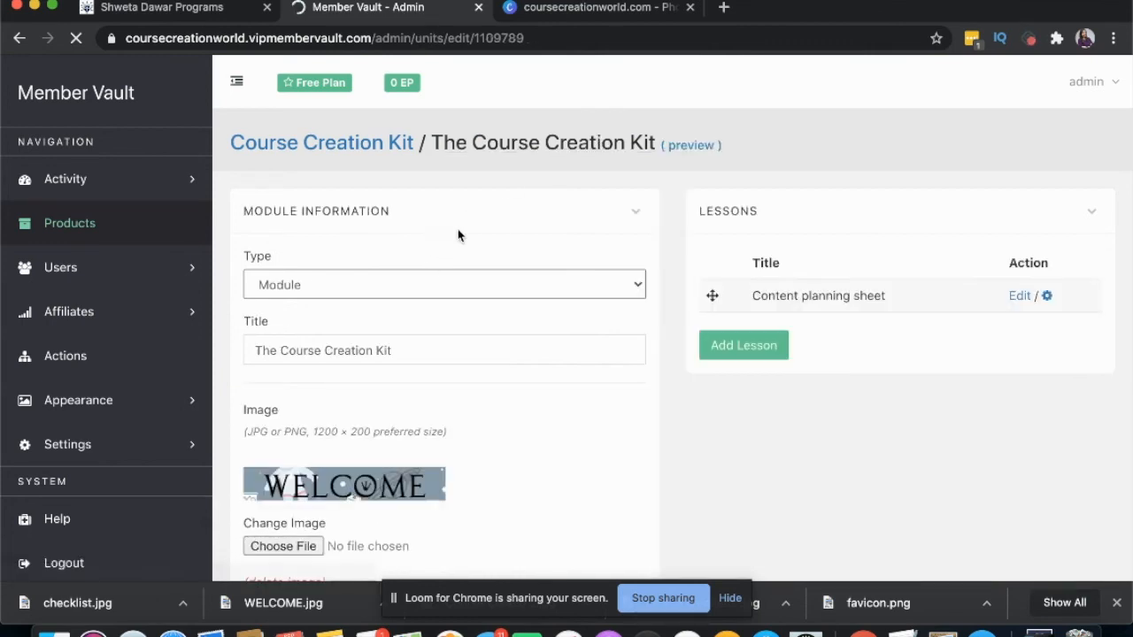
left_click(695, 146)
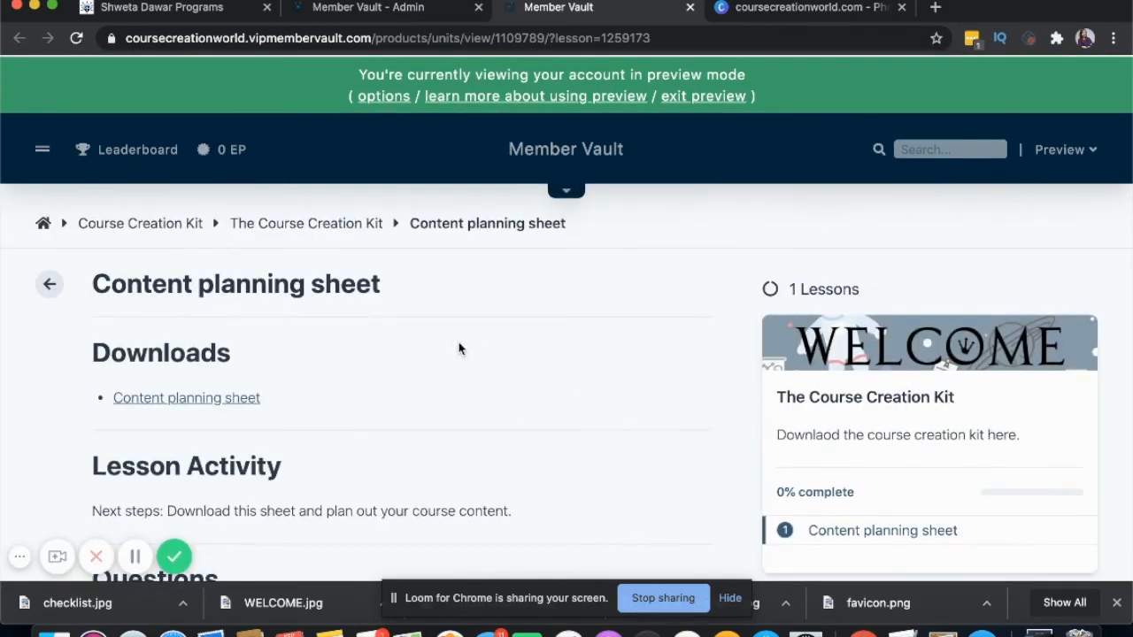
- Examine the previewed lesson's download, activity and quiz, try the "Plan out modules" answer without submitting, and return to the module's admin page
scroll(458, 345, "down", 3)
scroll(458, 349, "up", 3)
left_click(282, 227)
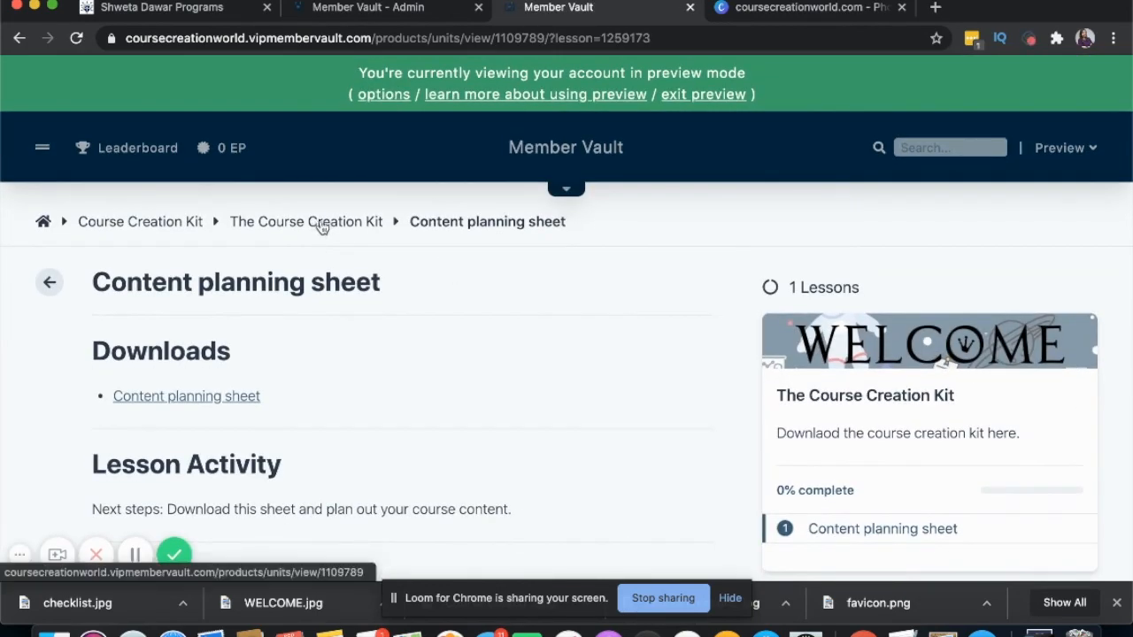
scroll(834, 410, "down", 1)
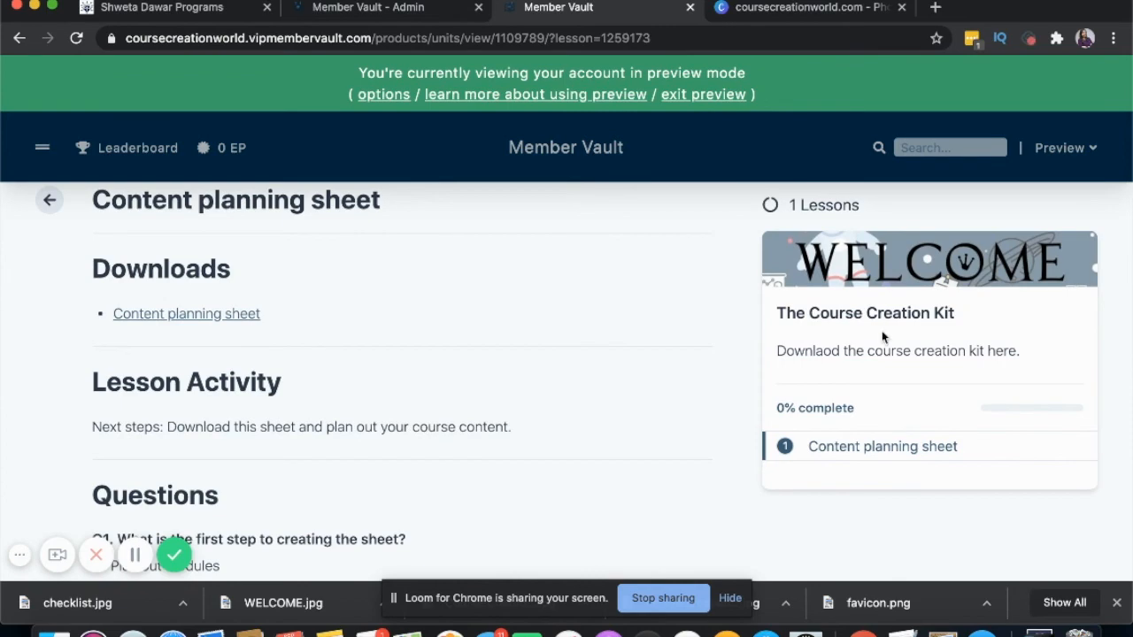
left_click(879, 290)
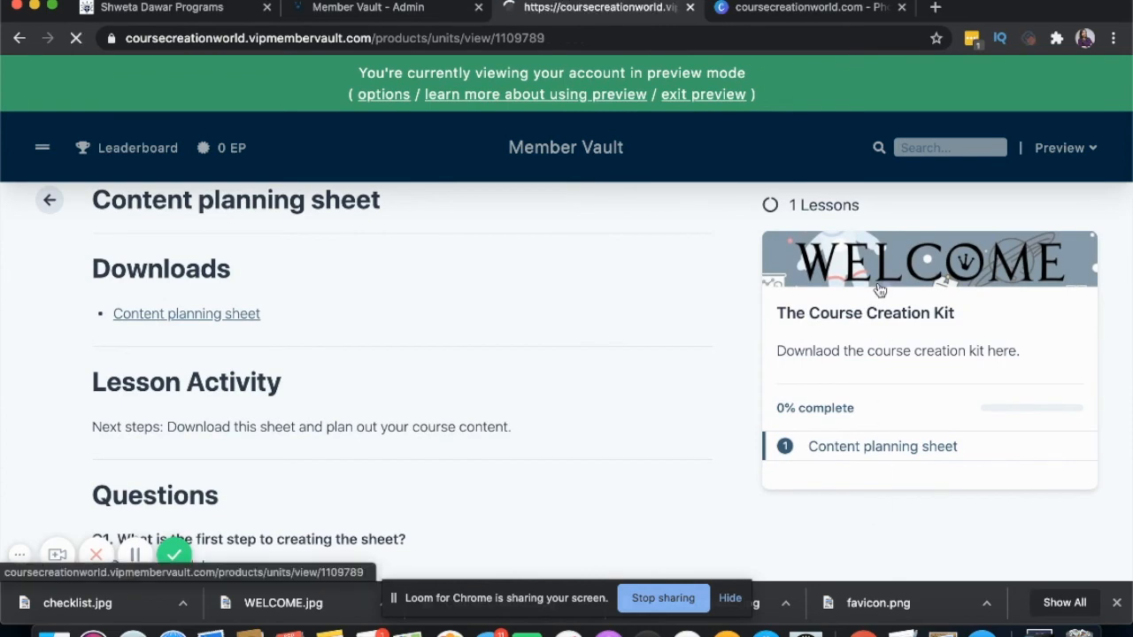
scroll(354, 425, "down", 1)
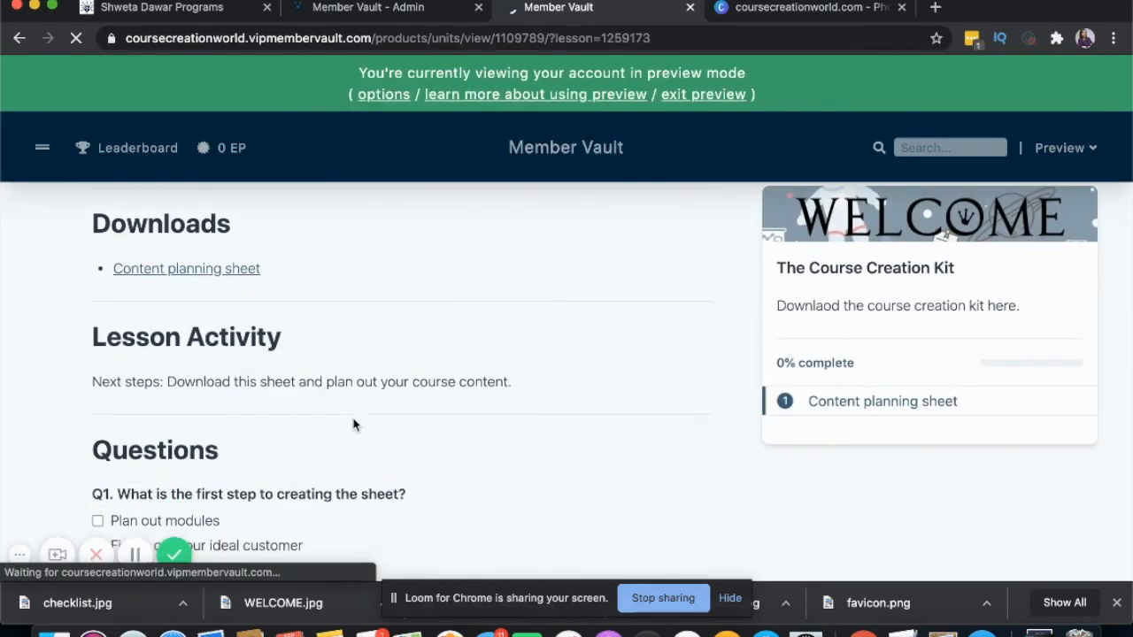
scroll(353, 425, "up", 1)
scroll(372, 399, "down", 1)
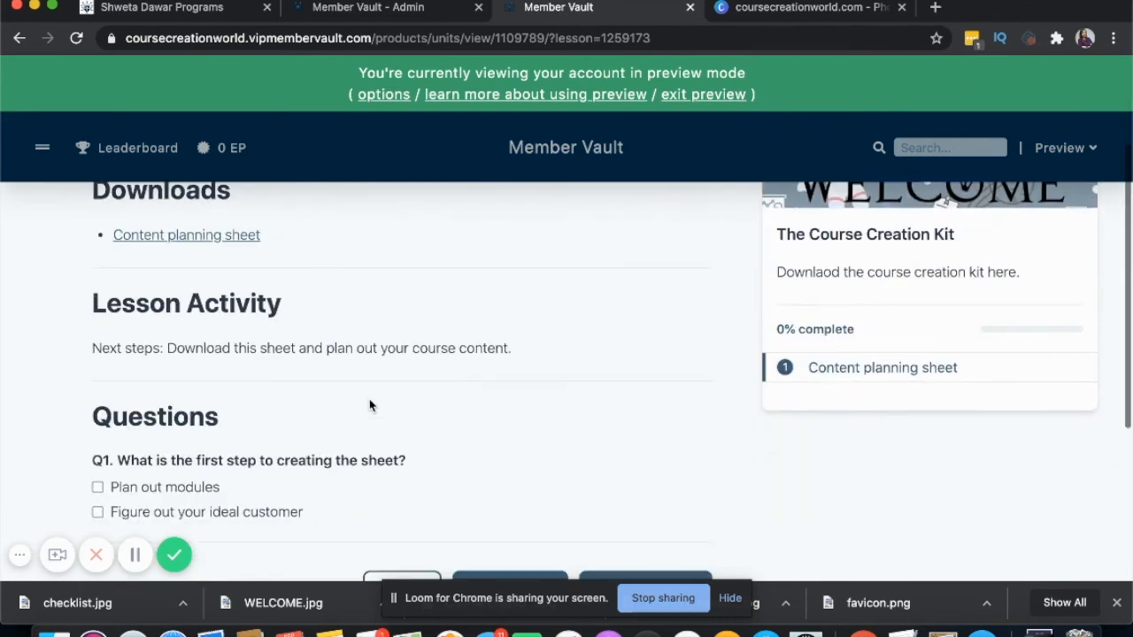
scroll(298, 361, "down", 1)
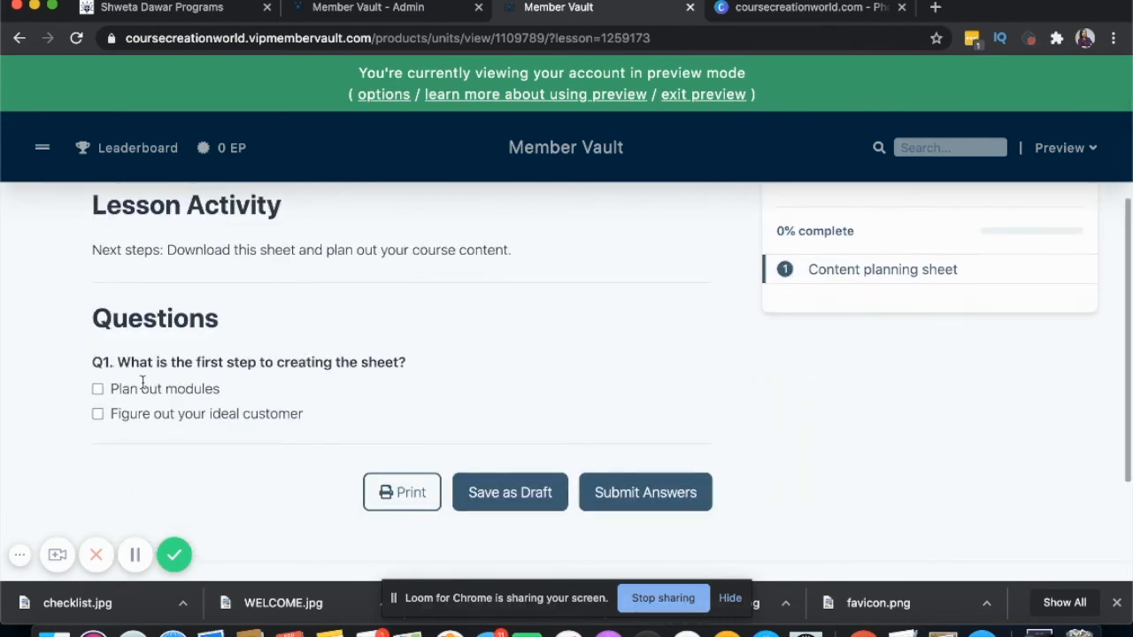
left_click(97, 388)
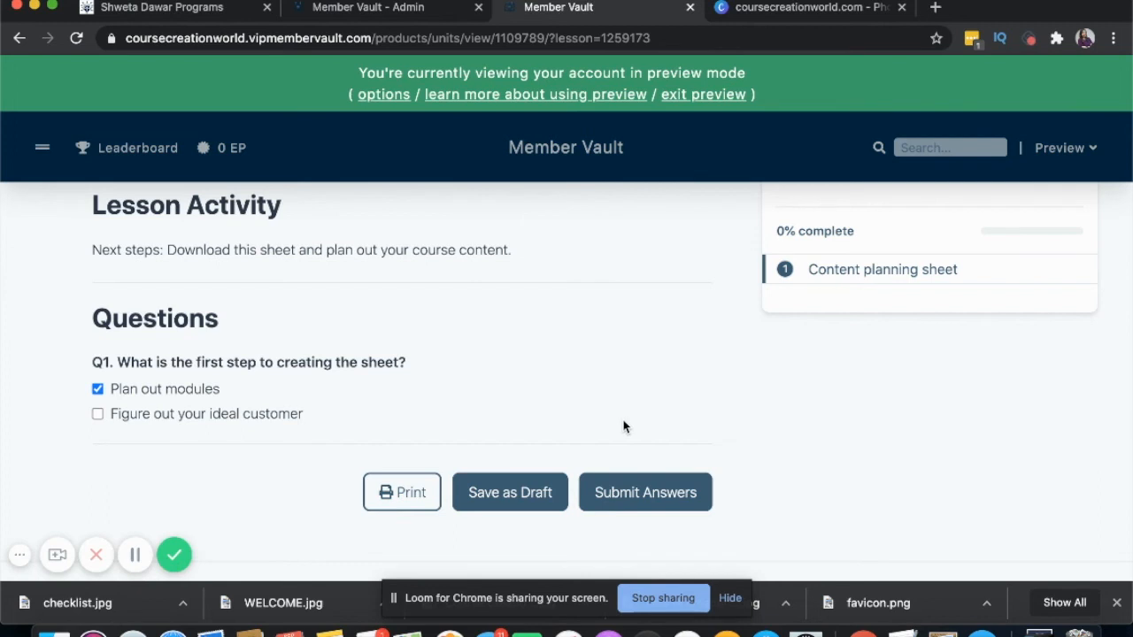
left_click(381, 9)
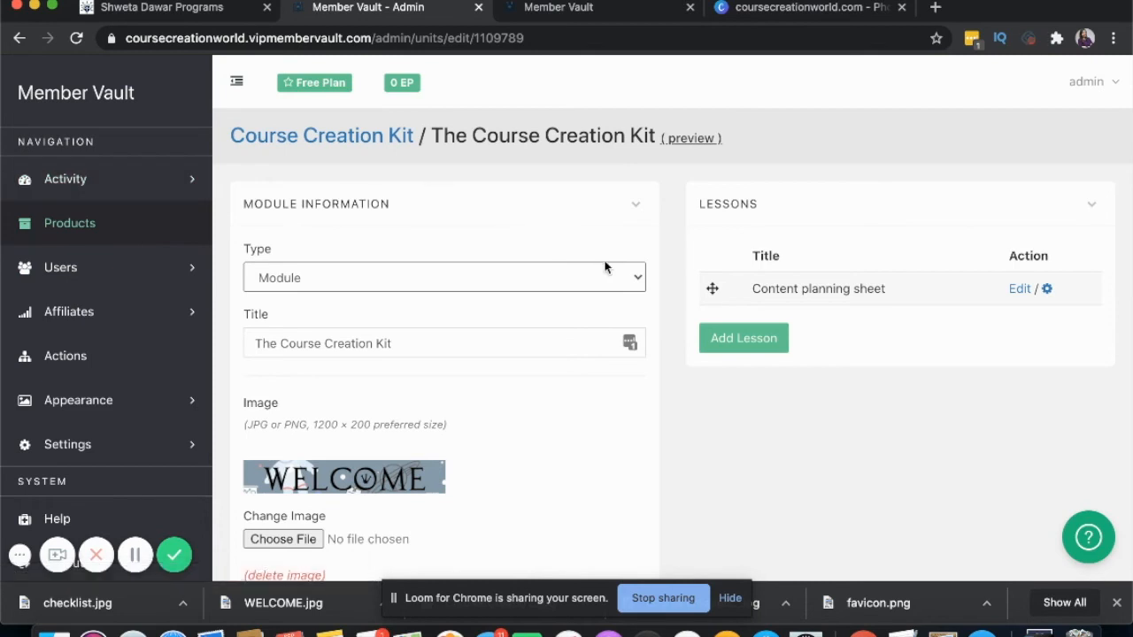
- Check the Content planning sheet lesson in the preview, and look over The Course Creation Kit module's settings in the admin
left_click(586, 21)
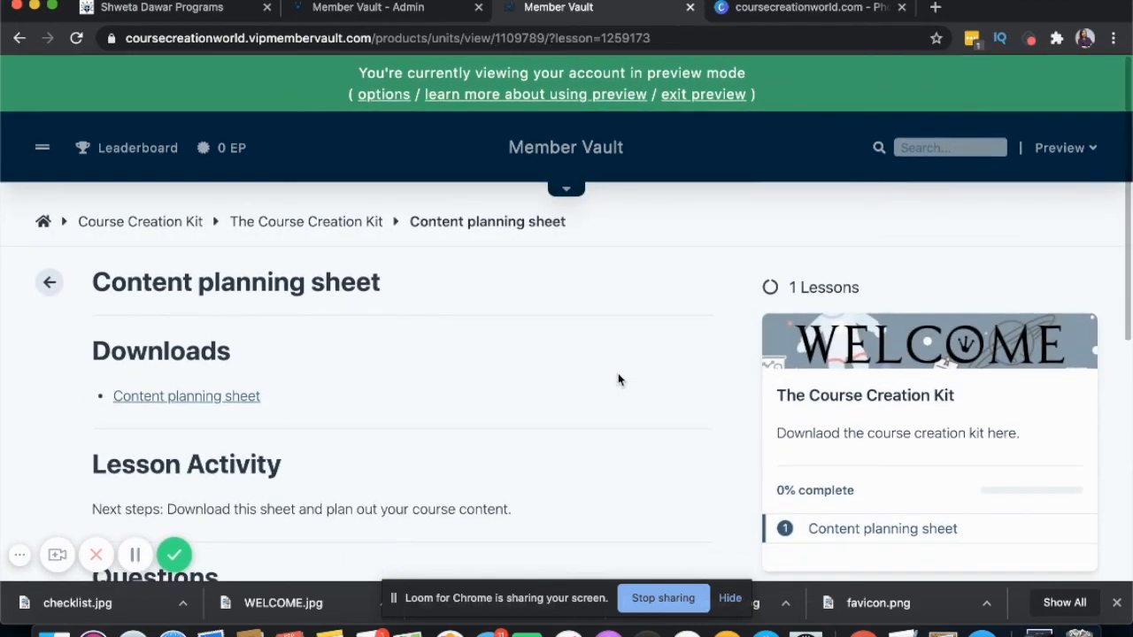
left_click(402, 19)
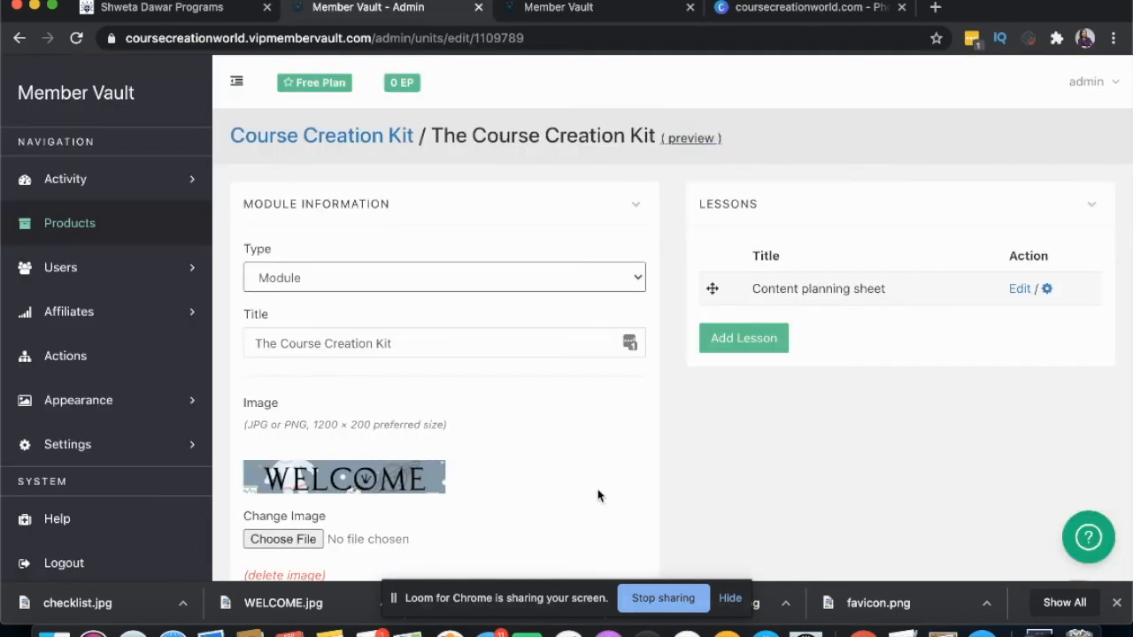
scroll(668, 380, "down", 6)
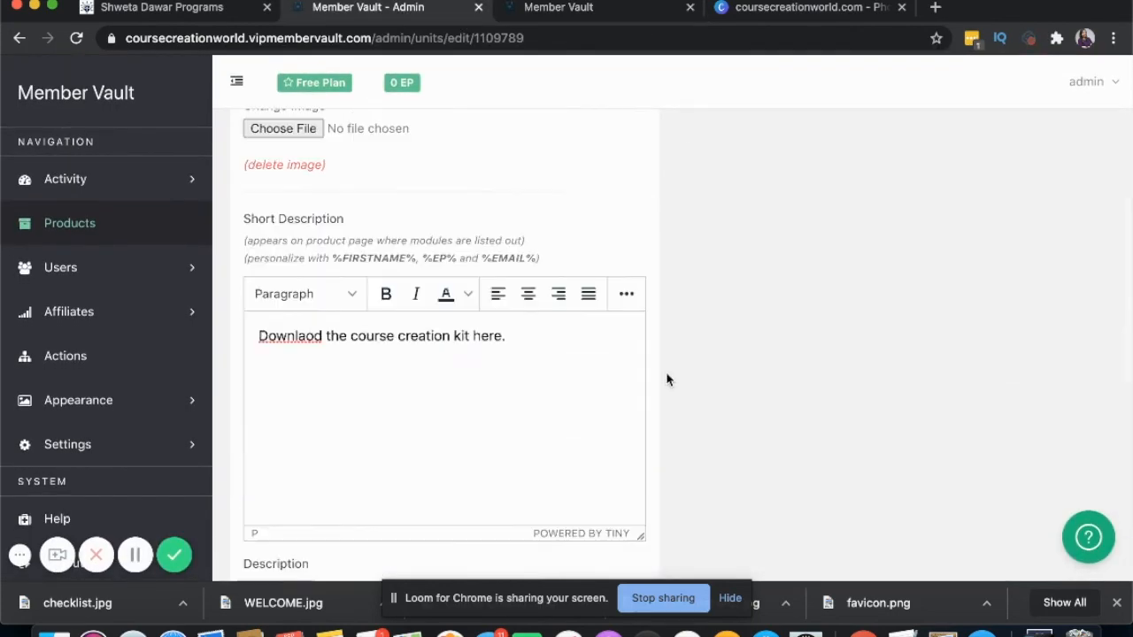
scroll(667, 379, "down", 2)
scroll(668, 380, "up", 9)
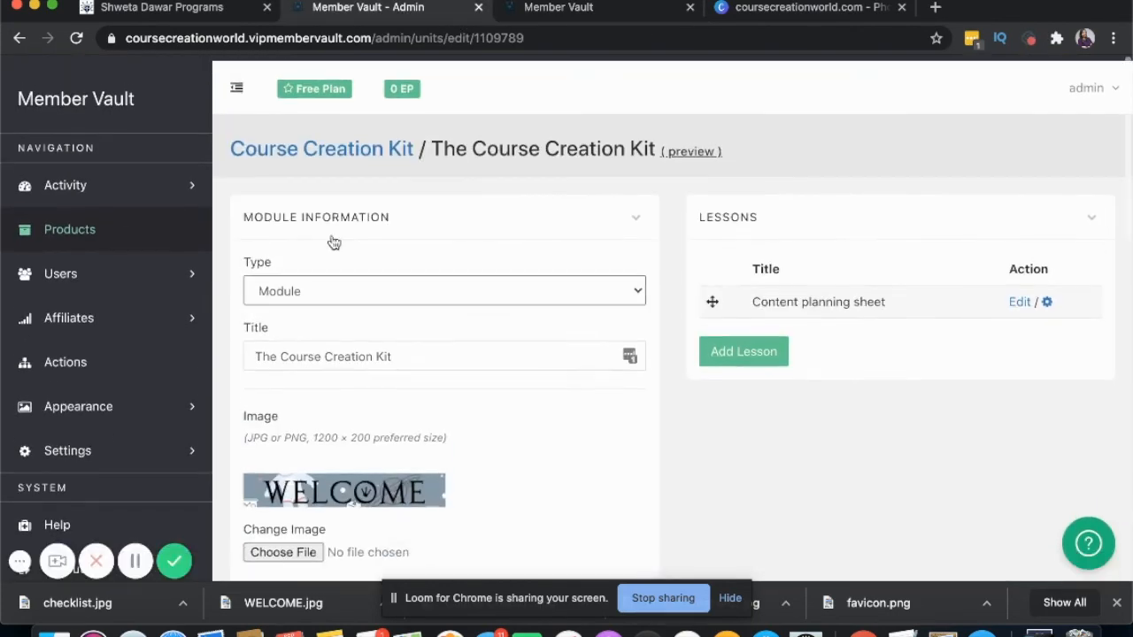
- Open the products list and look through the available, hidden, bonus and inactive product sections
left_click(70, 226)
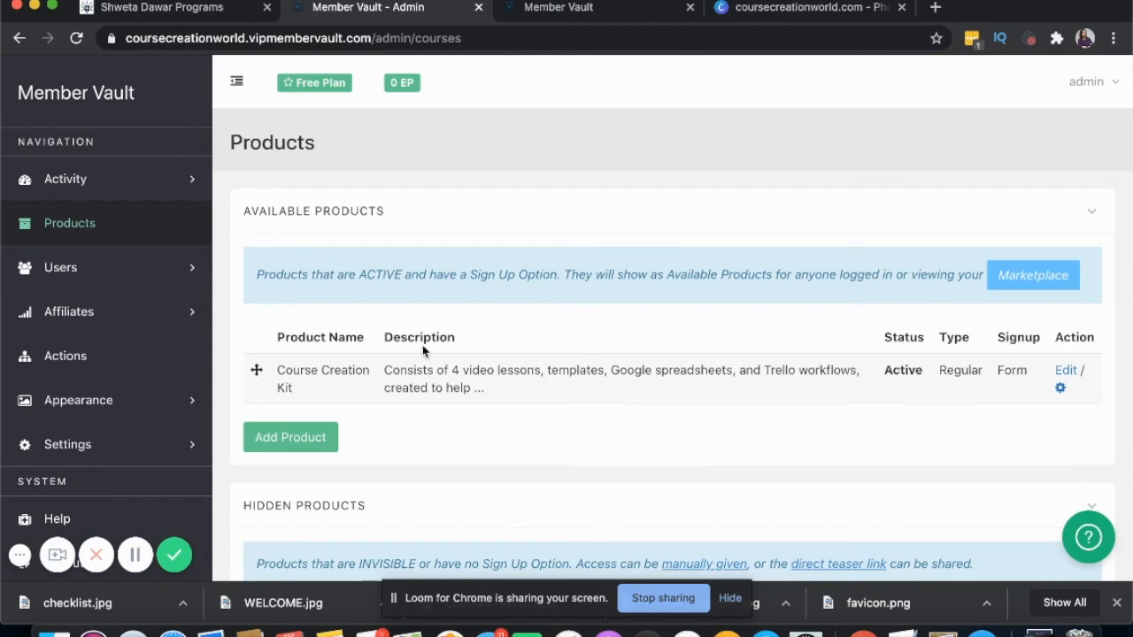
scroll(469, 372, "down", 1)
scroll(528, 369, "down", 3)
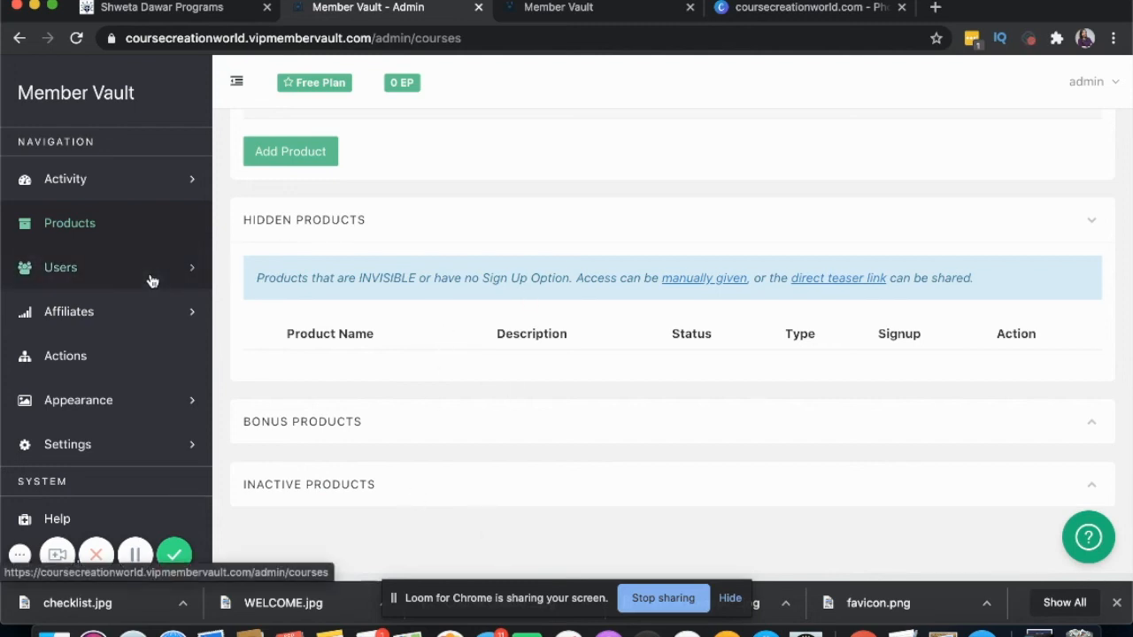
- Open the activity dashboard and review its most engaged accounts, totals, daily active users and hot and warm leads
left_click(124, 182)
left_click(70, 211)
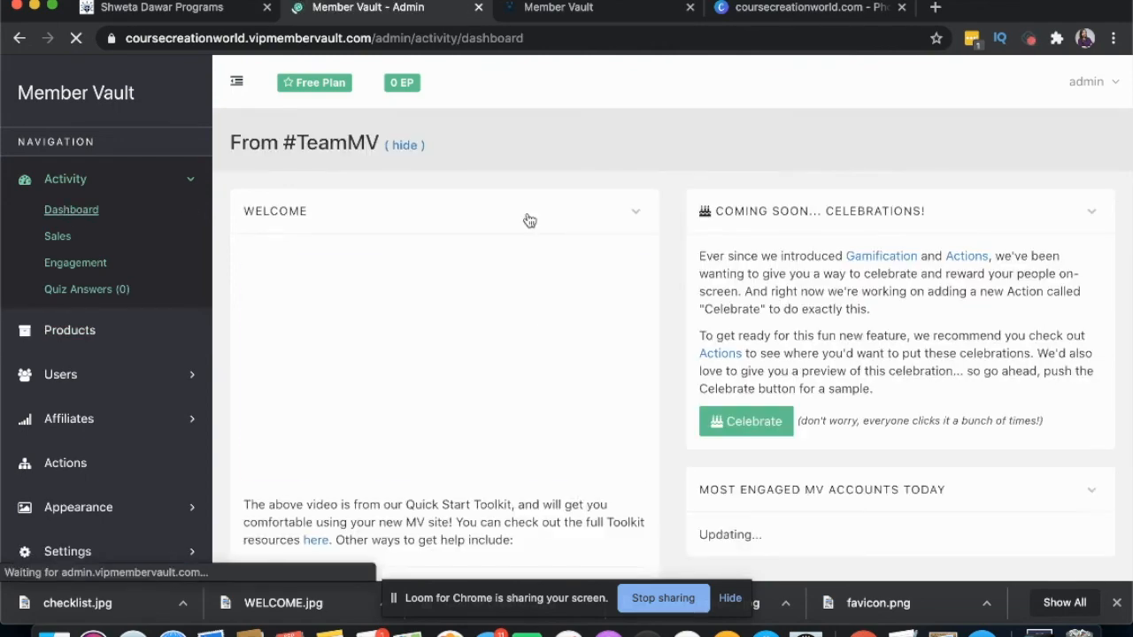
scroll(733, 350, "down", 5)
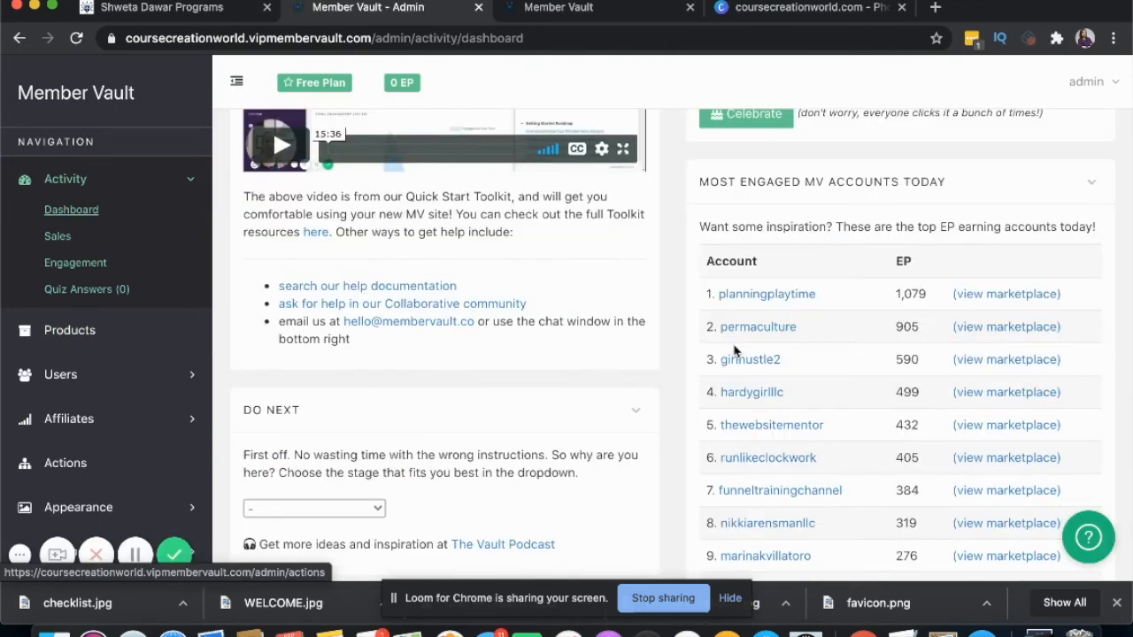
scroll(733, 352, "down", 8)
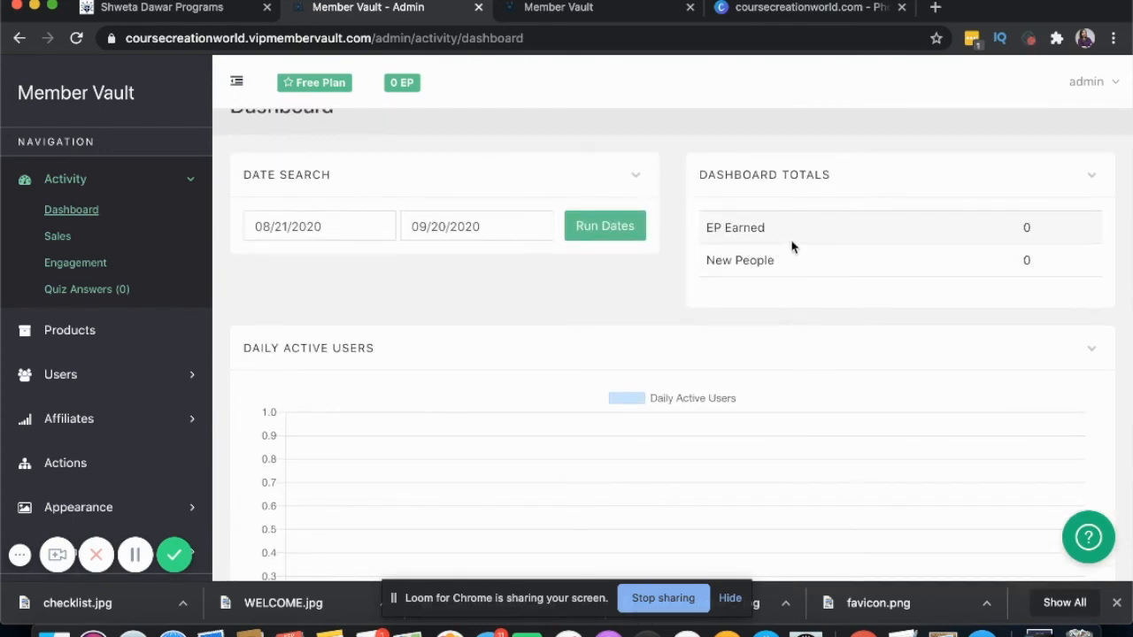
scroll(783, 274, "down", 5)
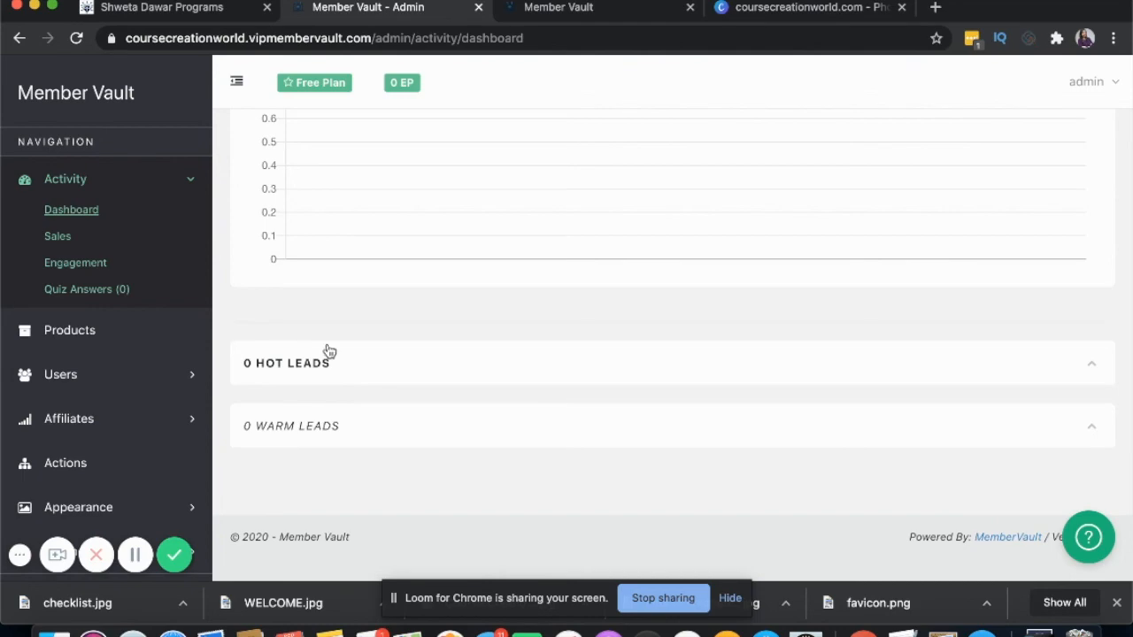
- Look at the available products on the example consulting marketplace, and return to the Member Vault admin dashboard
left_click(531, 7)
left_click(202, 16)
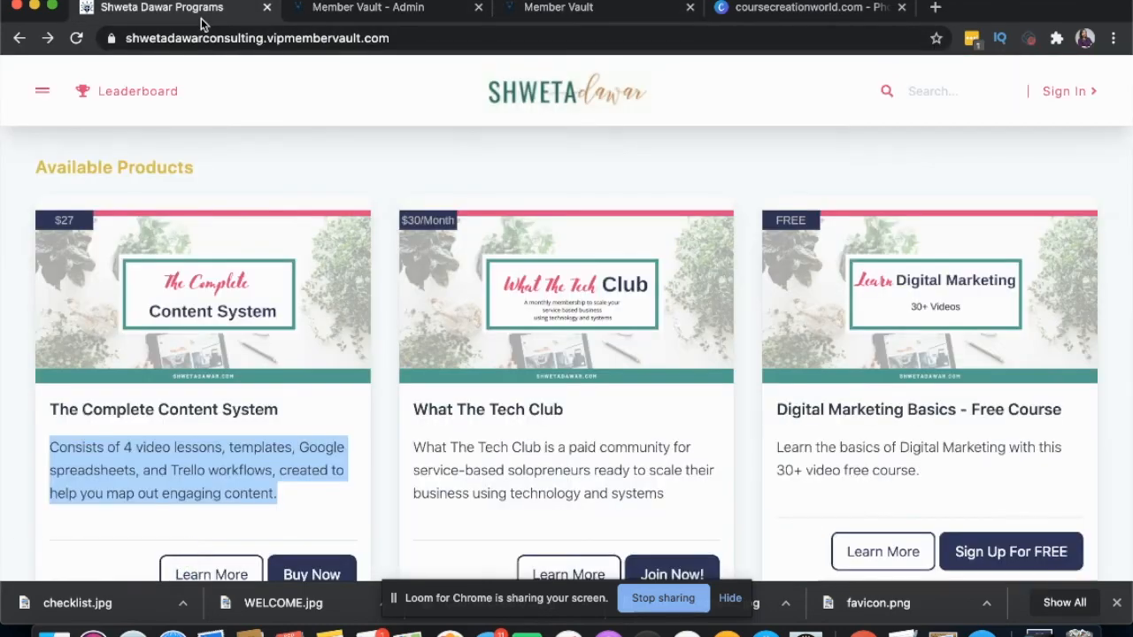
scroll(631, 387, "down", 1)
scroll(631, 388, "down", 1)
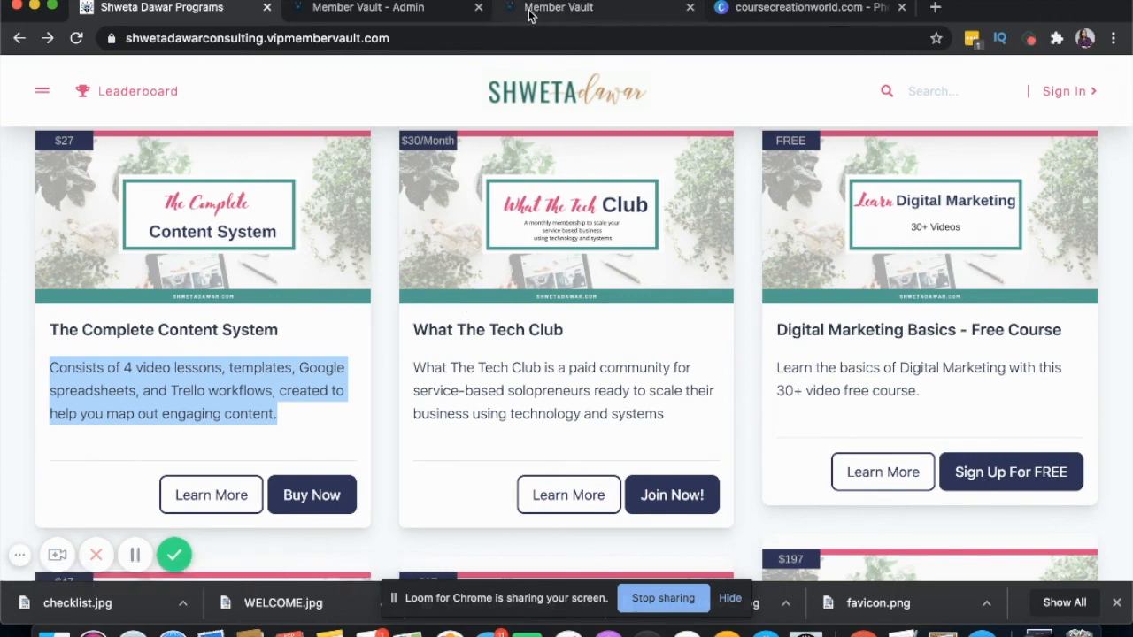
left_click(336, 8)
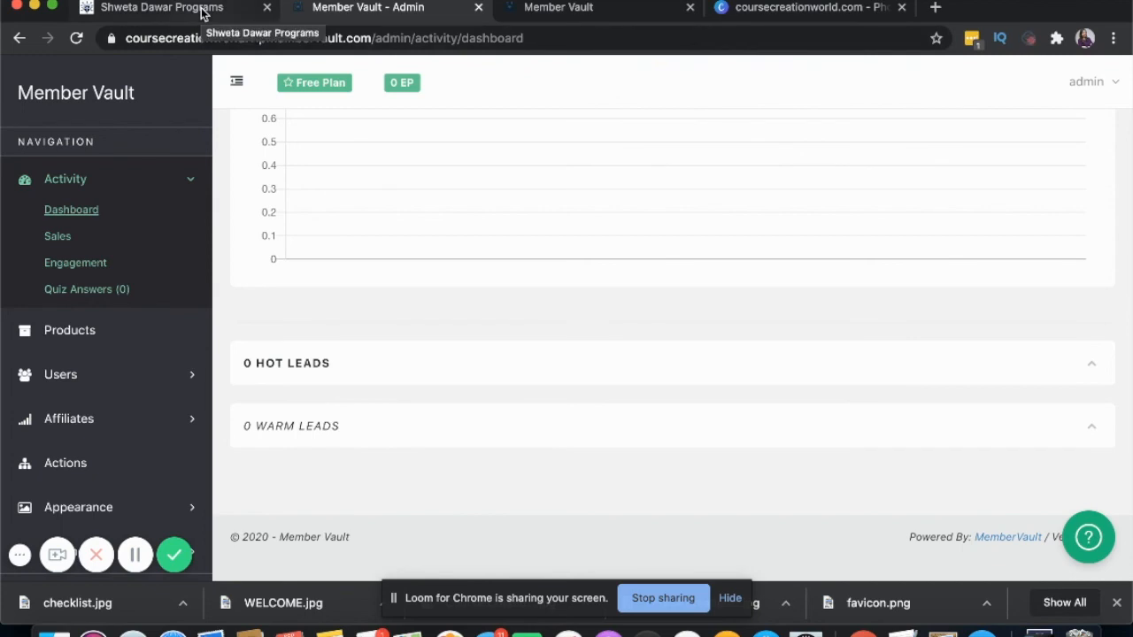
- Review the Sales, Engagement and Quiz Answers activity reports, including the product filter for quiz answers
left_click(48, 240)
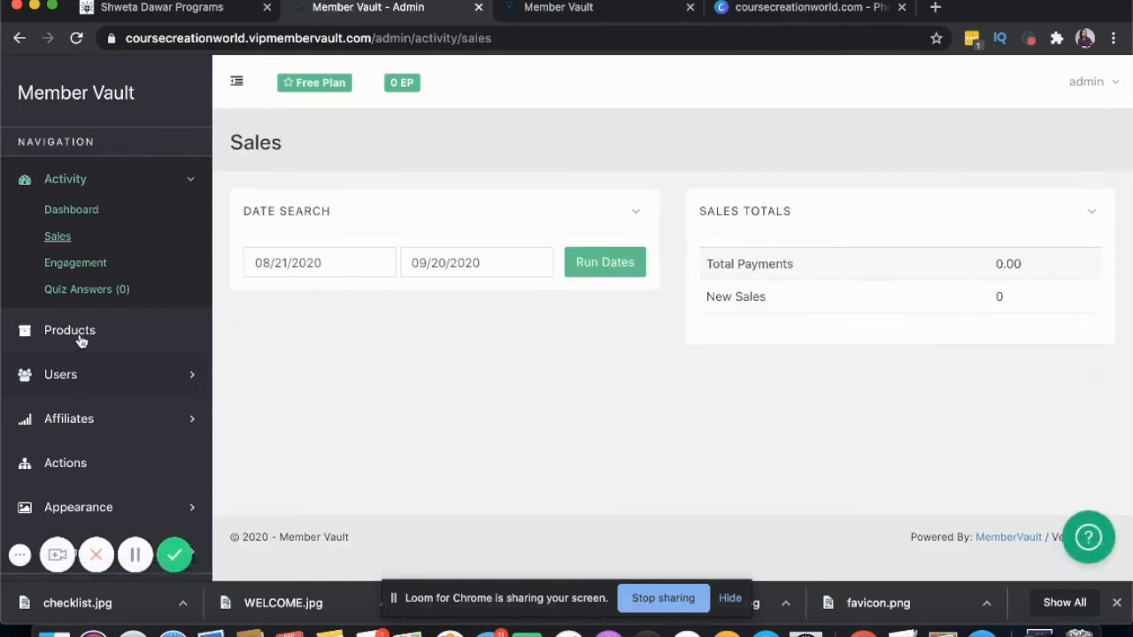
left_click(81, 264)
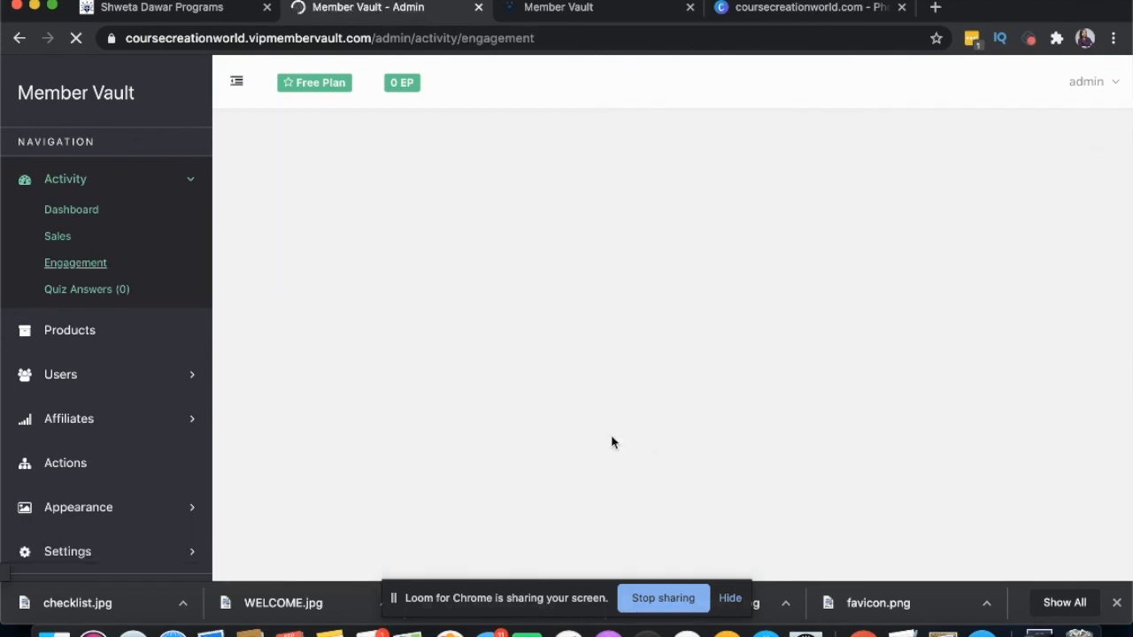
scroll(611, 438, "down", 2)
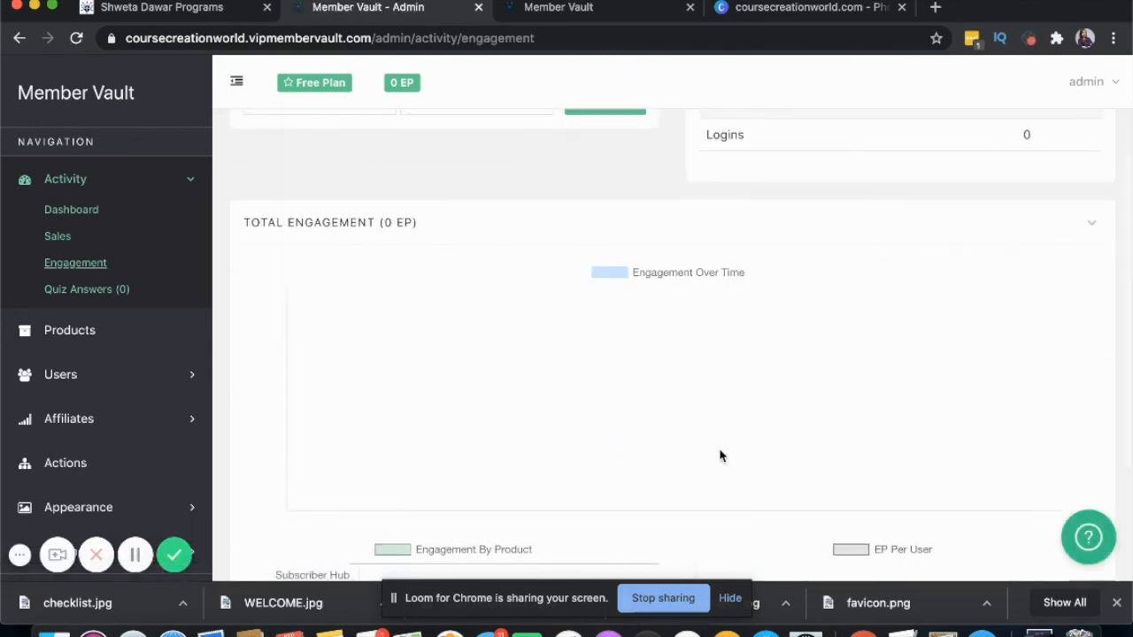
scroll(720, 456, "down", 3)
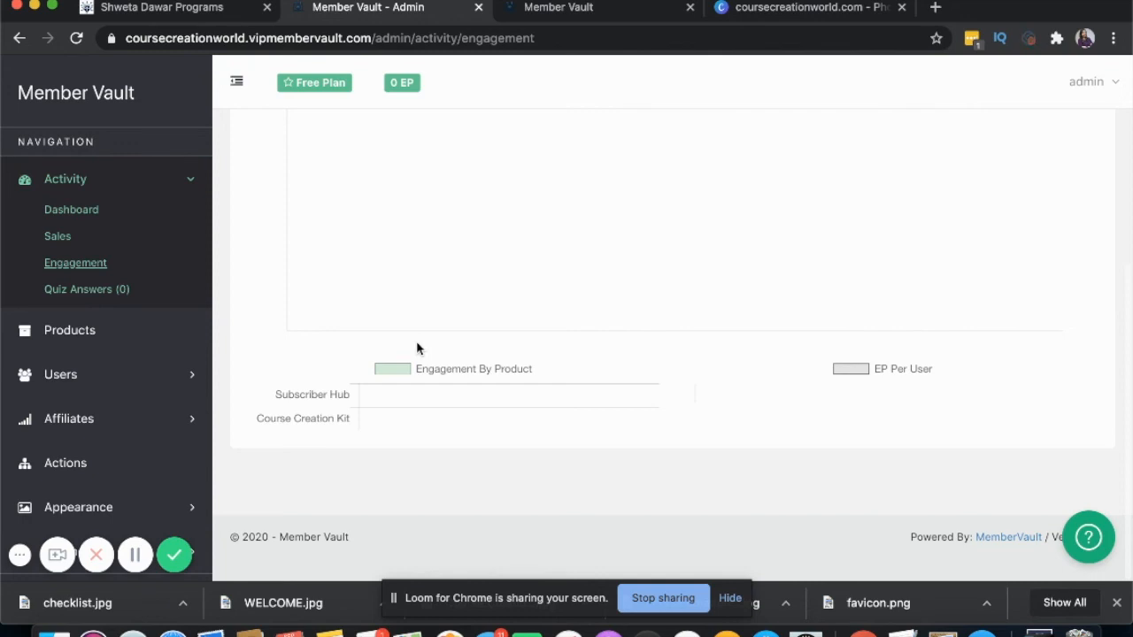
left_click(91, 289)
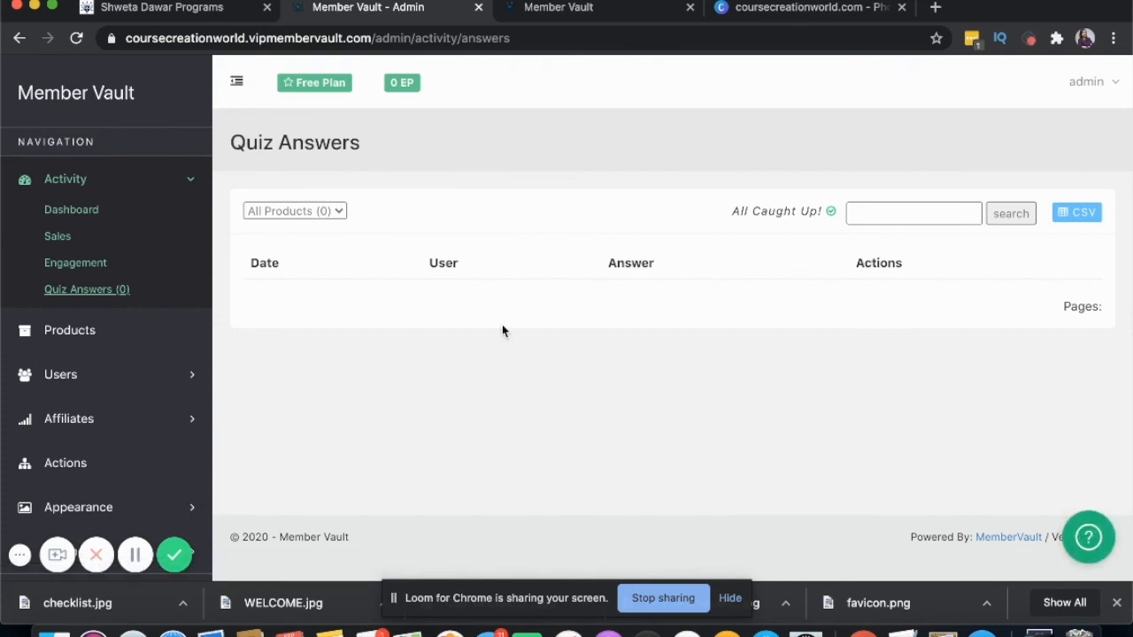
left_click(273, 217)
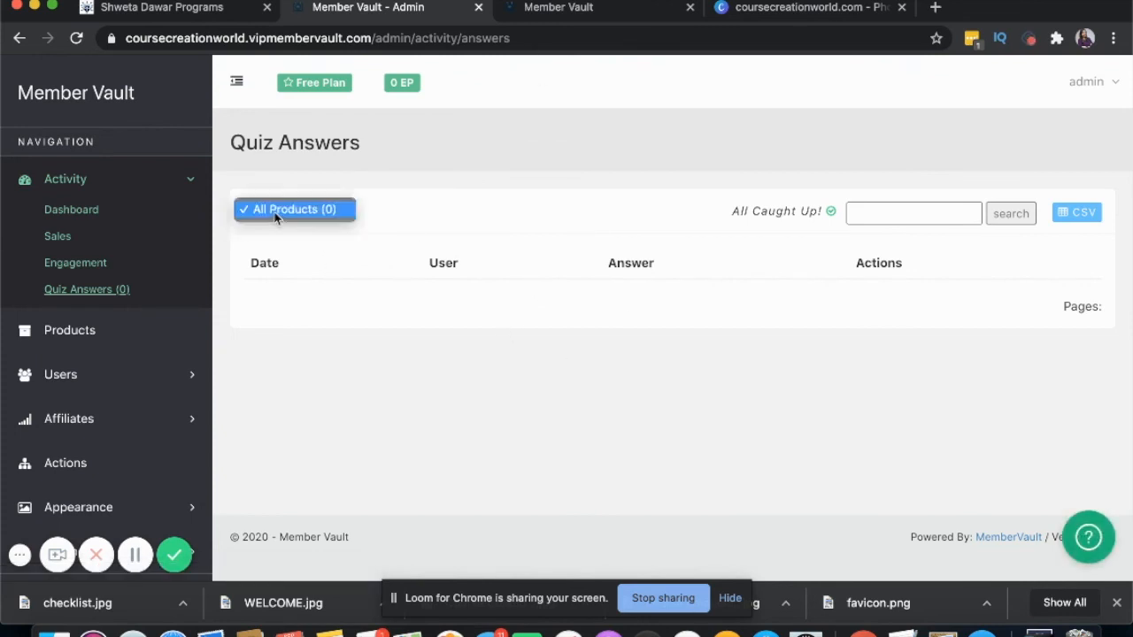
left_click(299, 340)
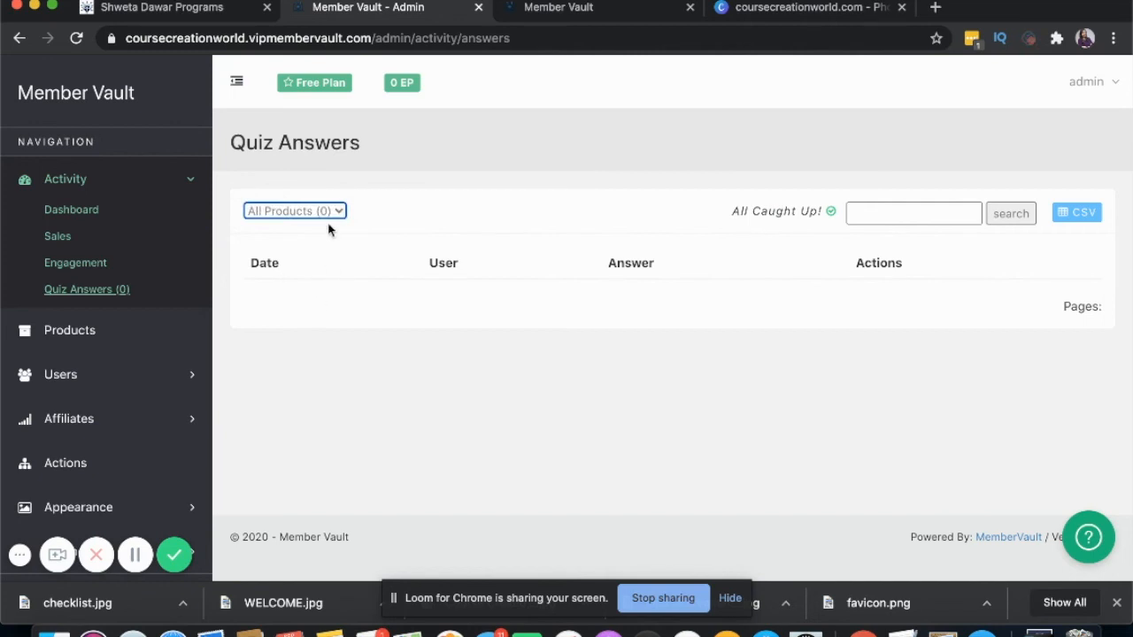
- View the users list and the list of site admins
left_click(146, 378)
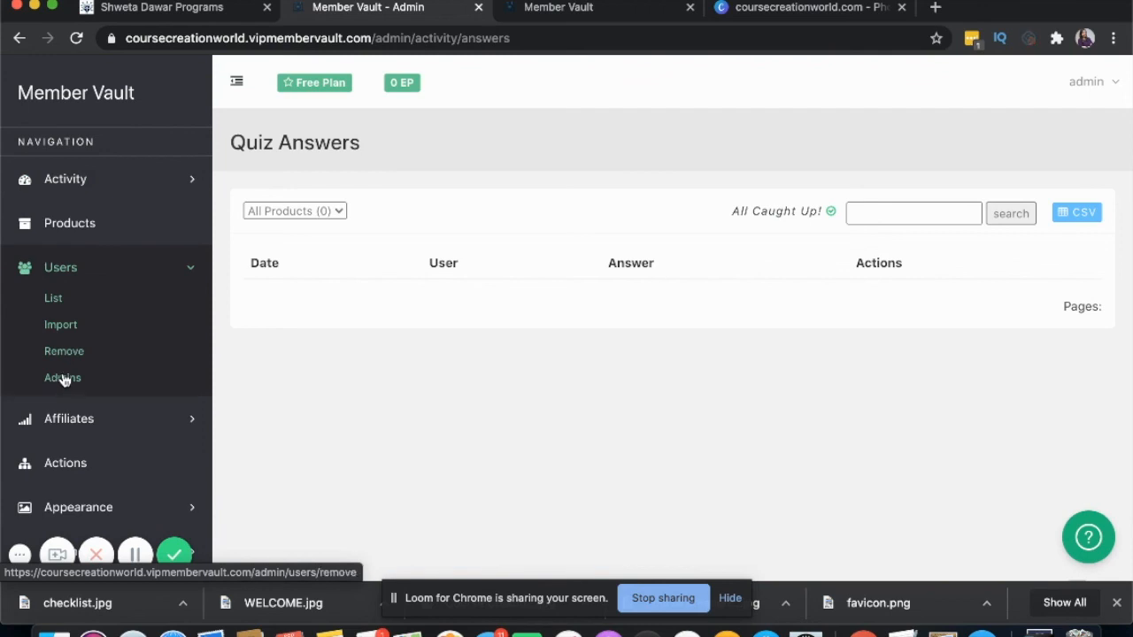
left_click(53, 300)
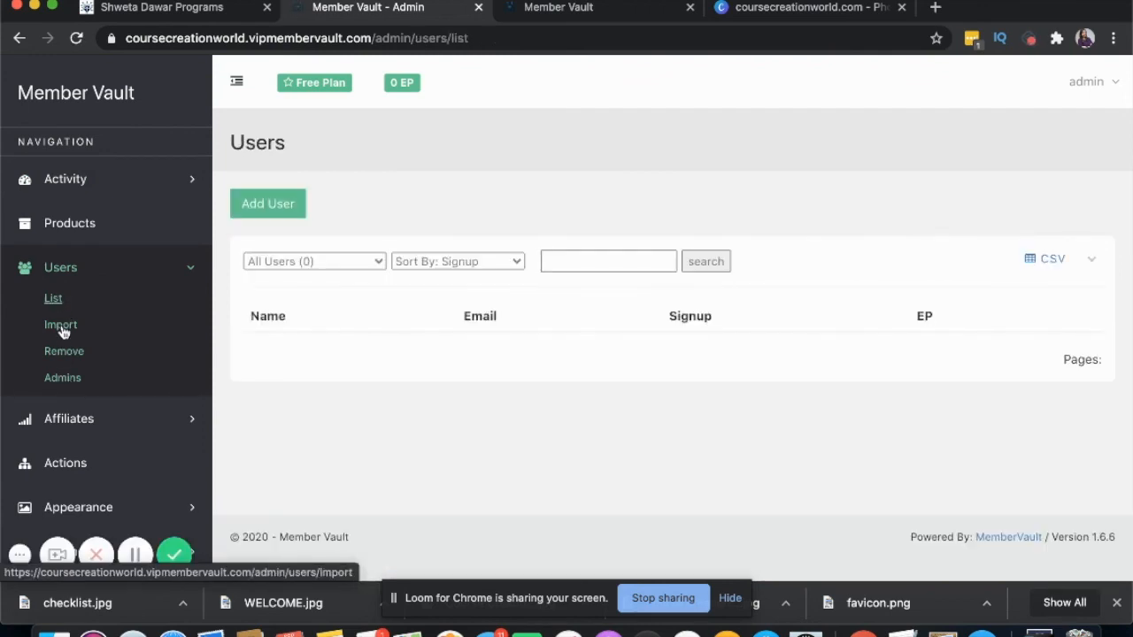
left_click(69, 386)
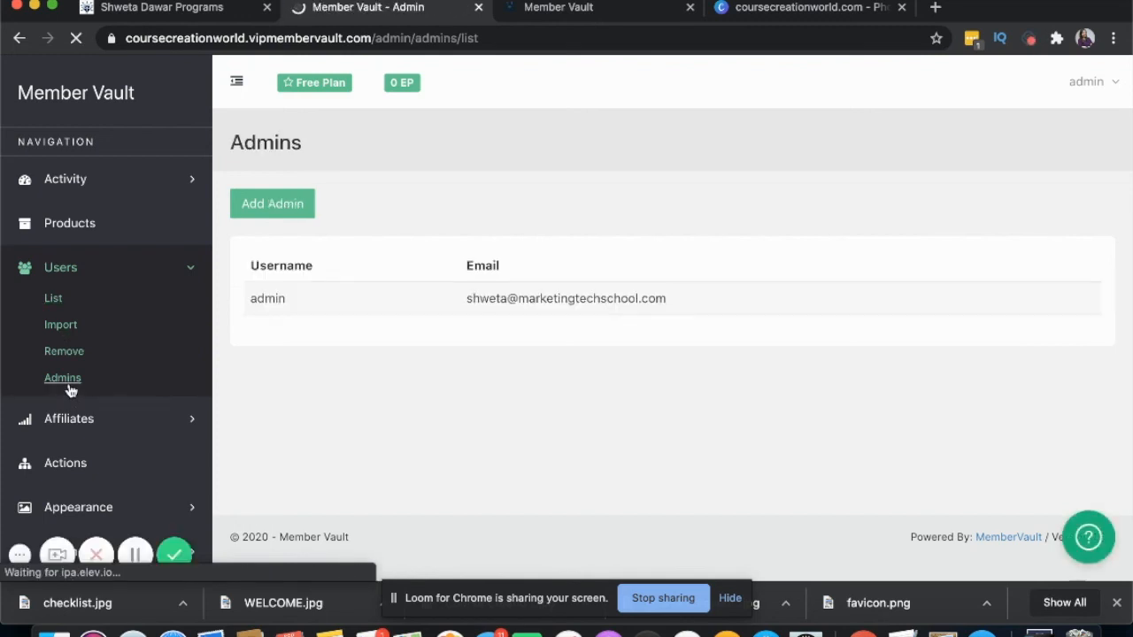
- Open the Course Creation Kit's affiliate settings and set the status to Active
left_click(82, 333)
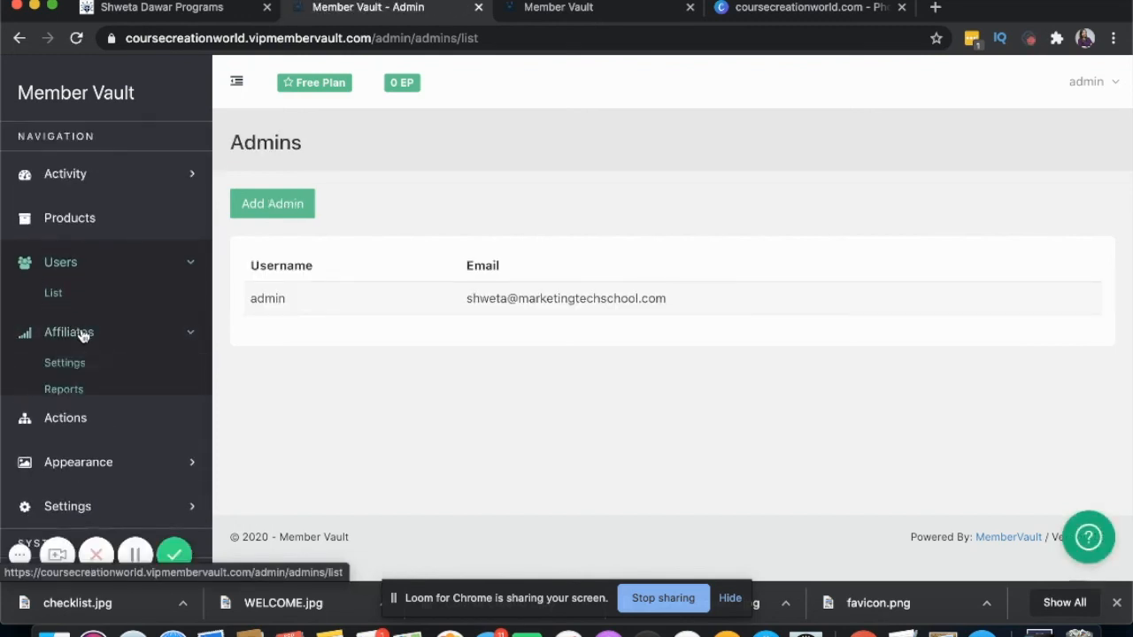
left_click(75, 352)
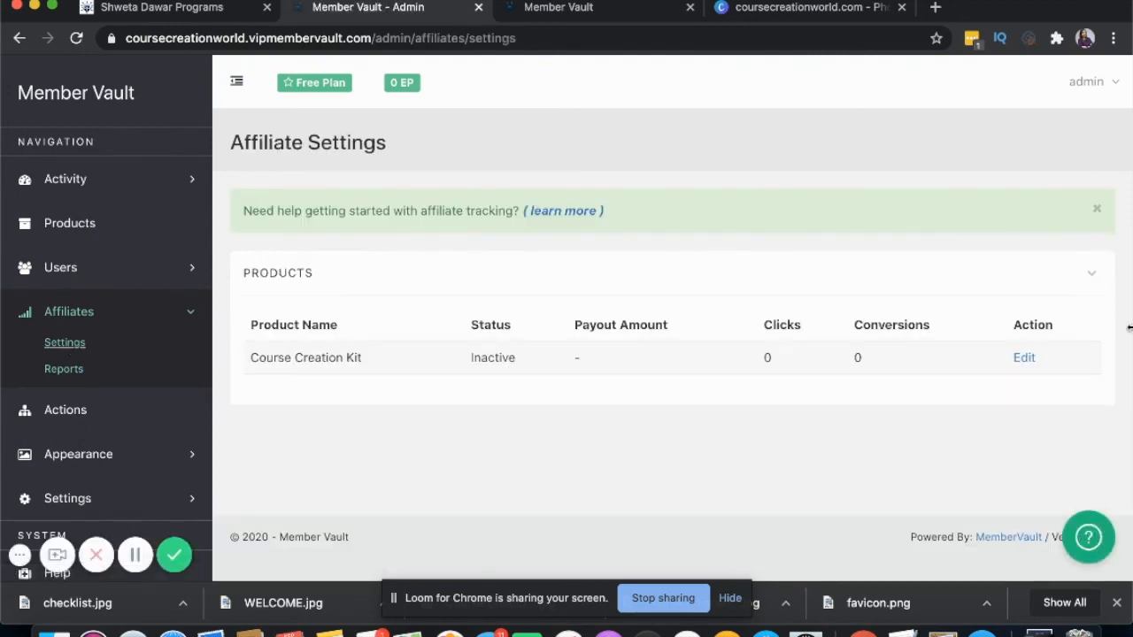
left_click(1023, 359)
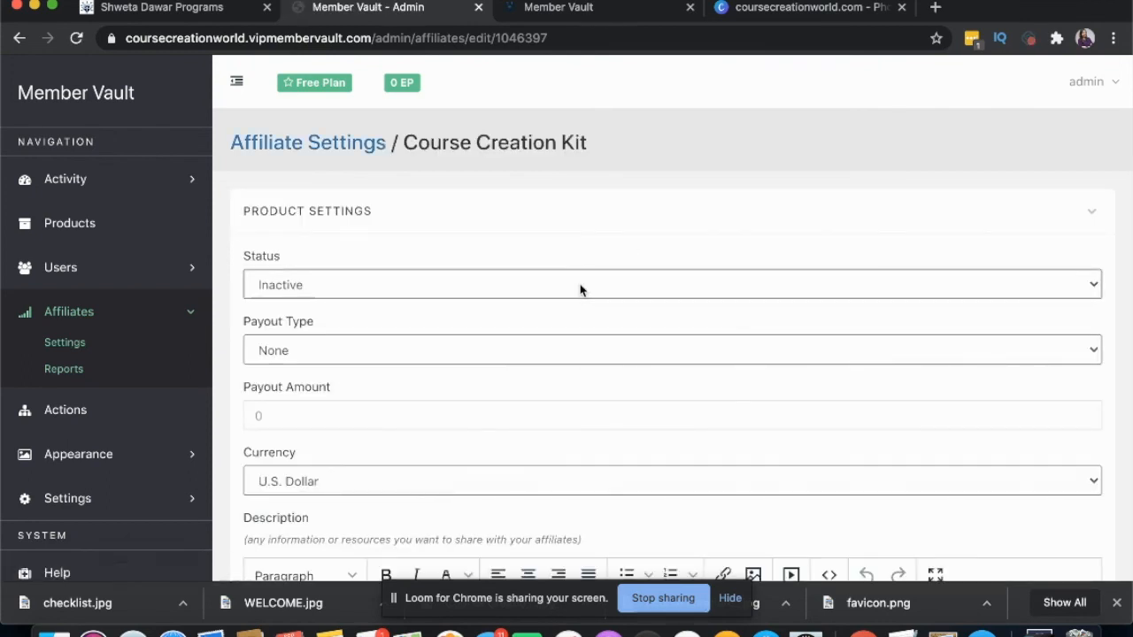
left_click(580, 291)
left_click(576, 303)
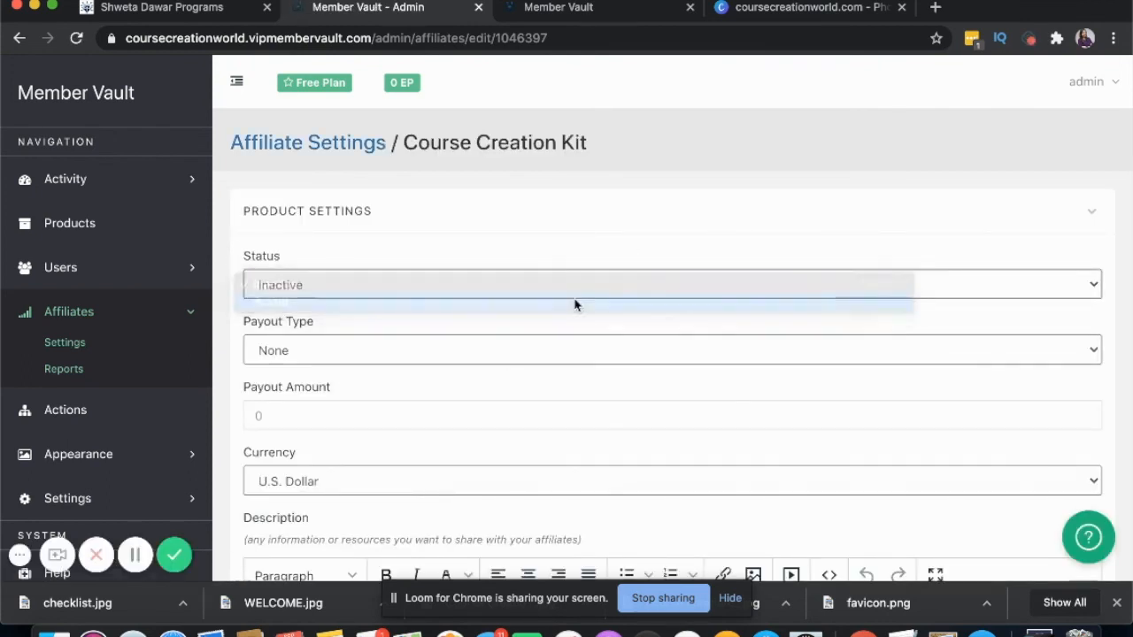
- Set the affiliate payout type to Percentage with a payout percentage of 30, and save the affiliate settings
left_click(561, 345)
left_click(548, 382)
left_click(548, 362)
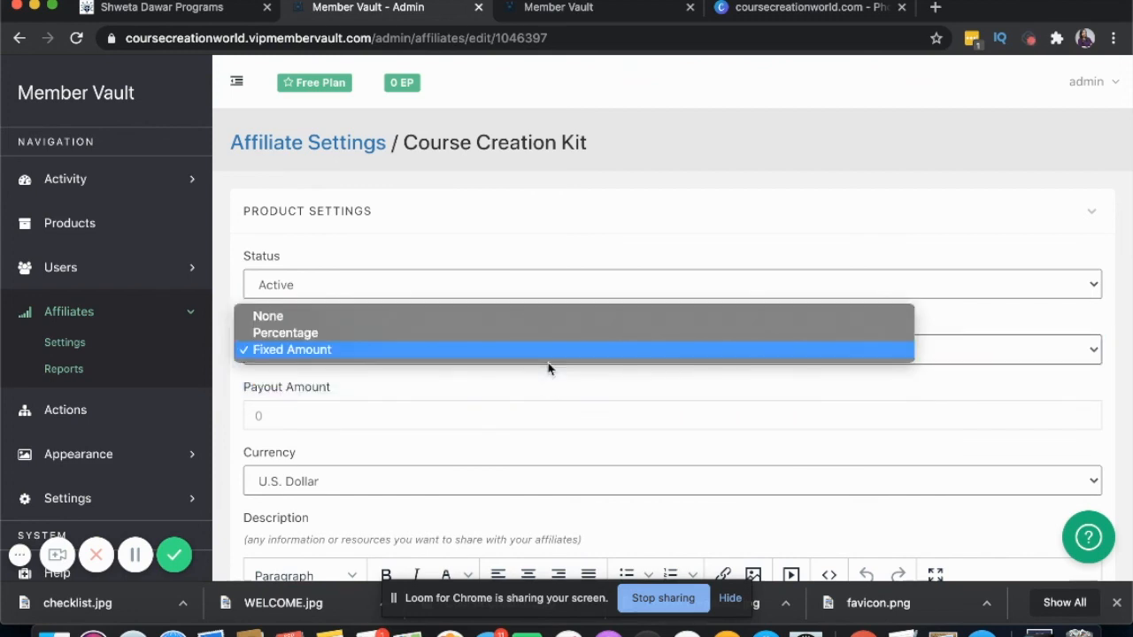
left_click(530, 334)
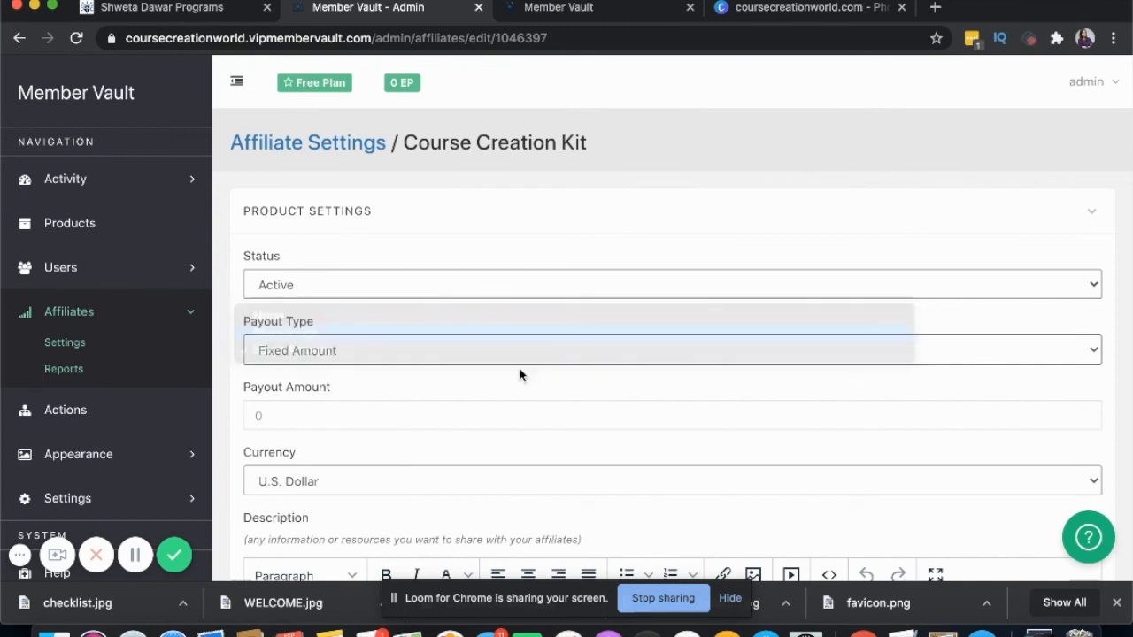
left_click(499, 406)
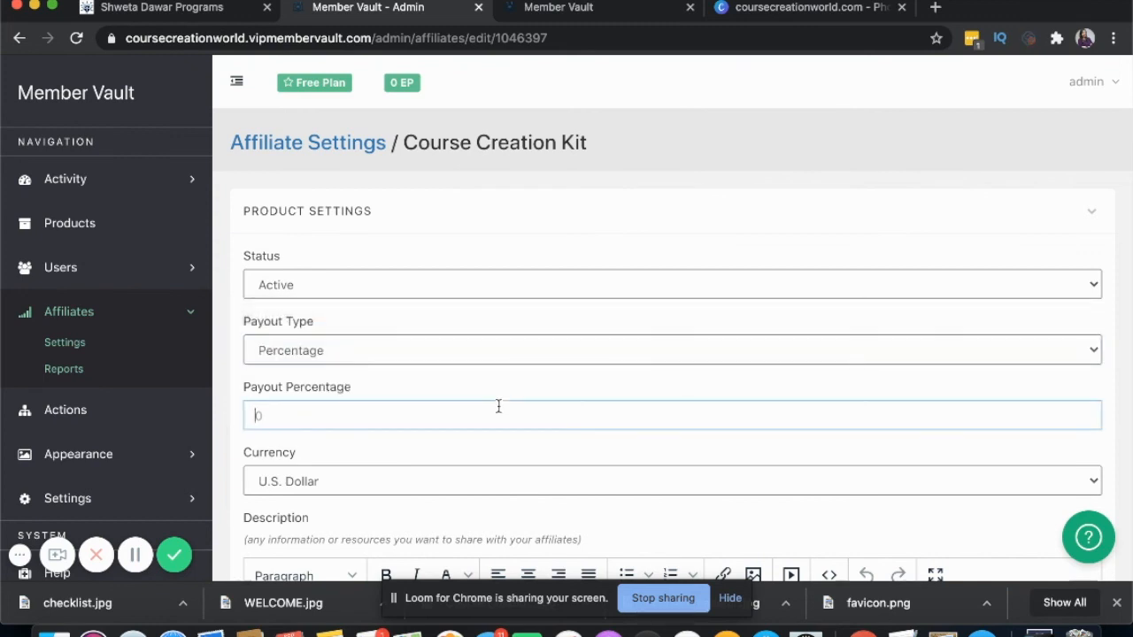
scroll(500, 451, "down", 2)
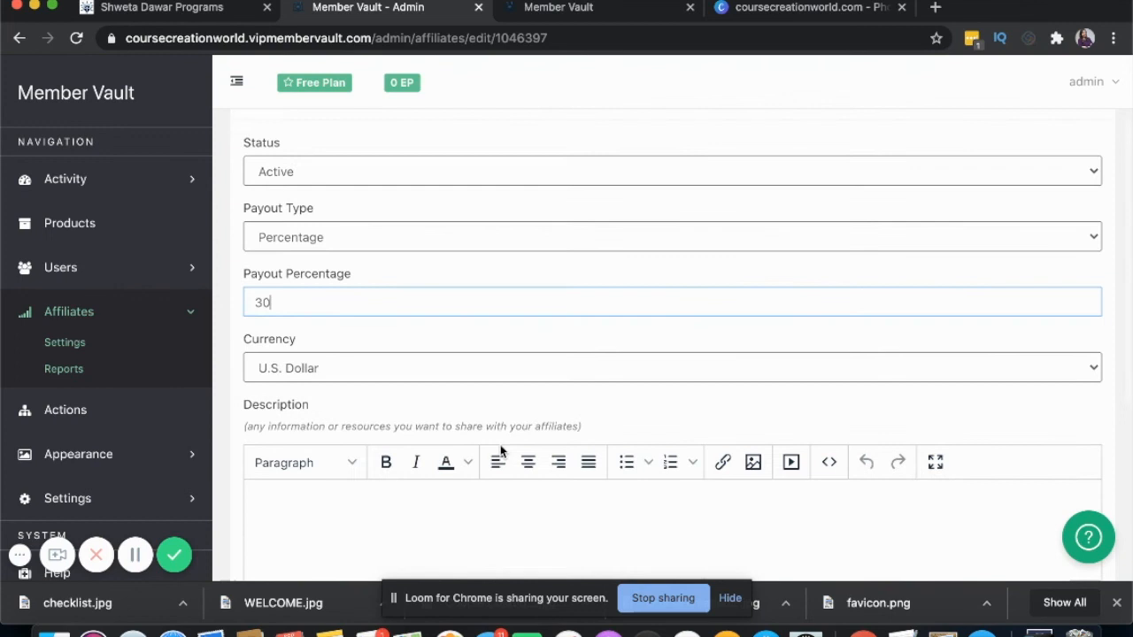
scroll(505, 502, "down", 3)
left_click(280, 531)
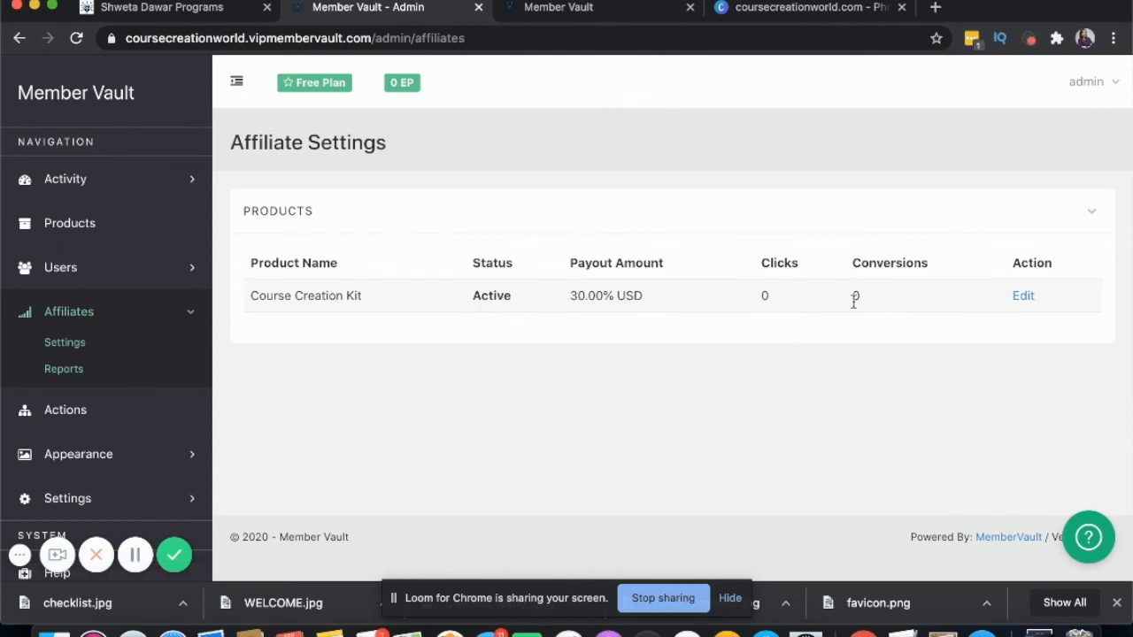
- Open the affiliate reports and review the pending and paid commissions
left_click(60, 370)
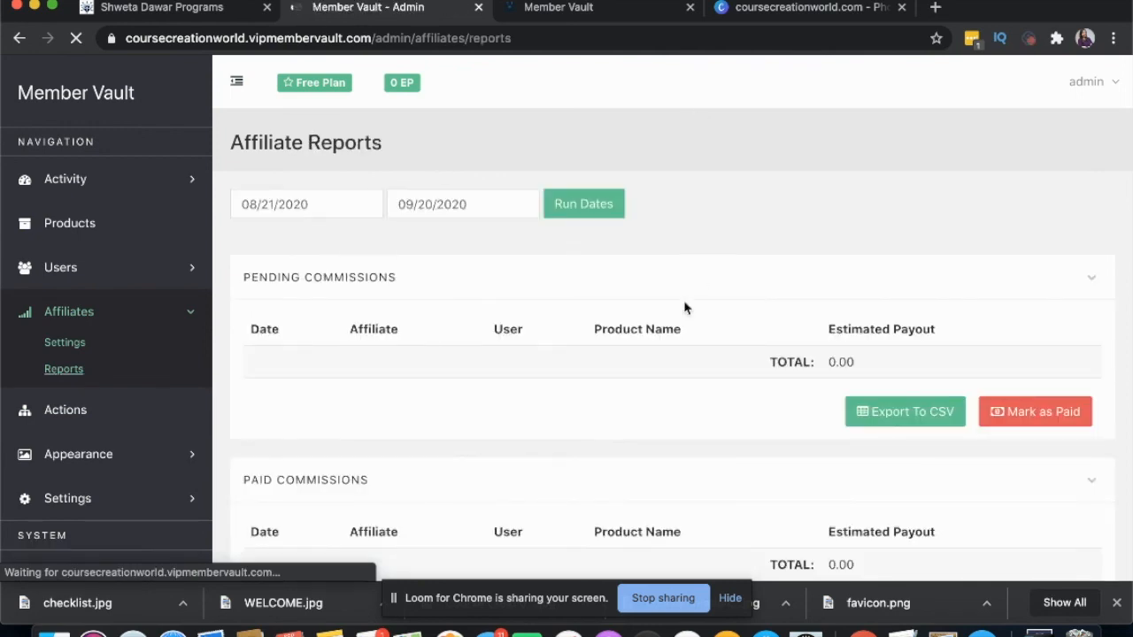
scroll(784, 406, "down", 3)
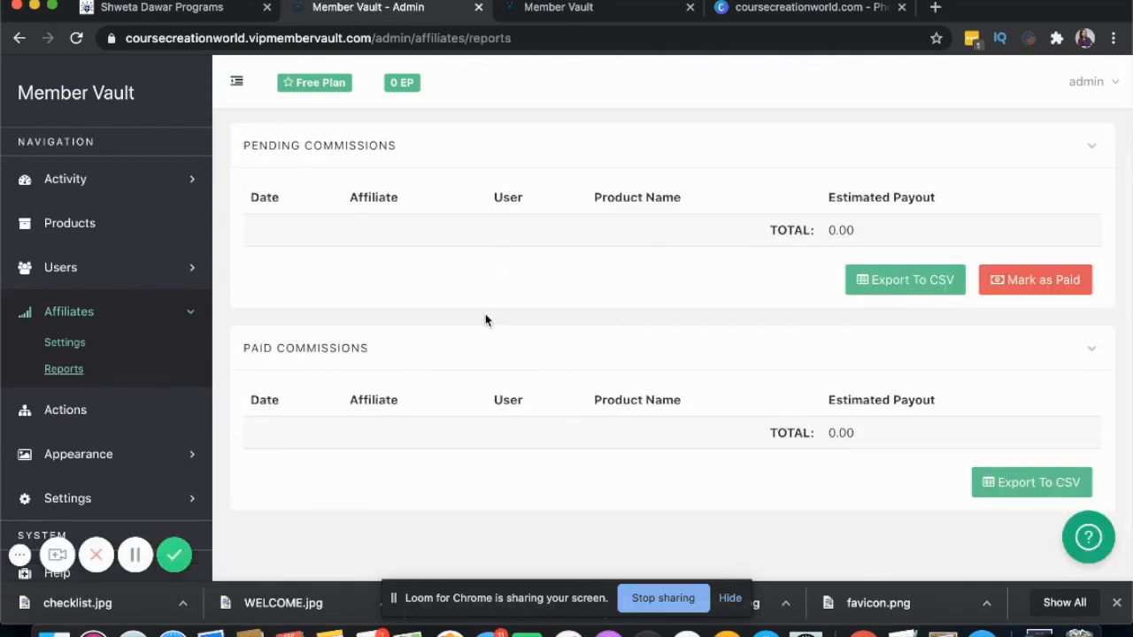
scroll(496, 320, "up", 3)
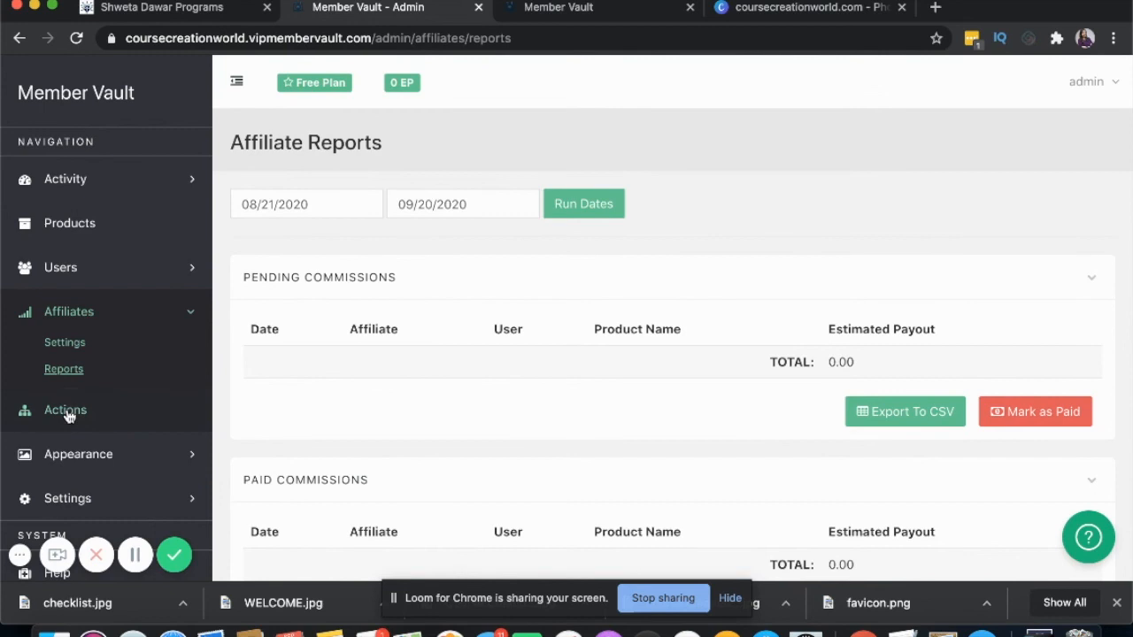
- Open the Actions page and add a user action with the trigger Creates Account and the response Add a Tag
left_click(67, 411)
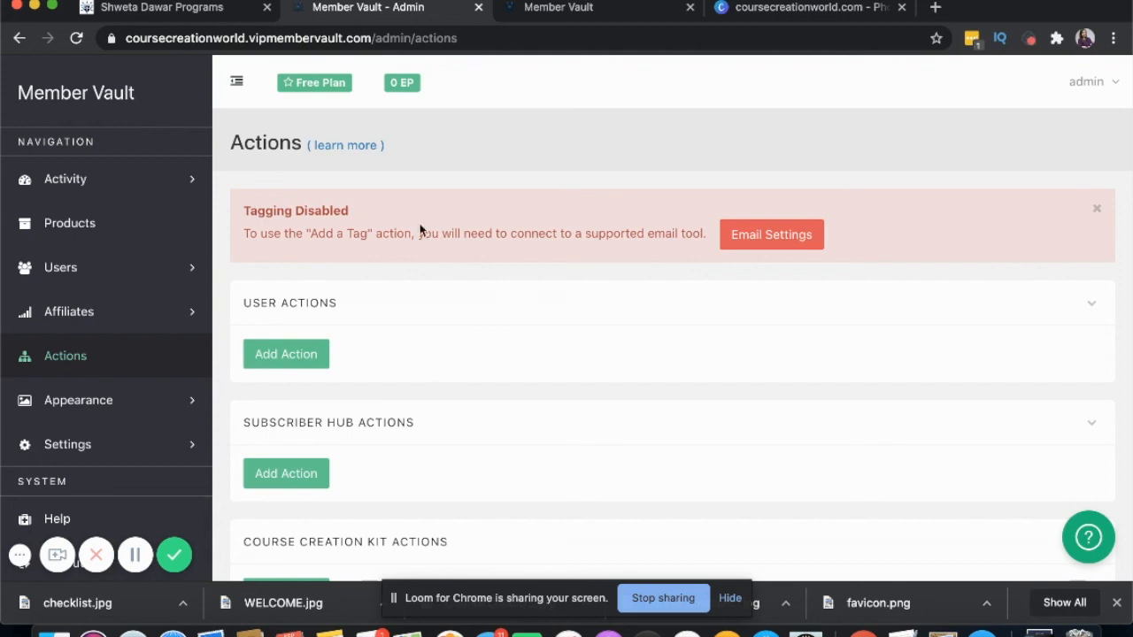
left_click(271, 366)
left_click(321, 386)
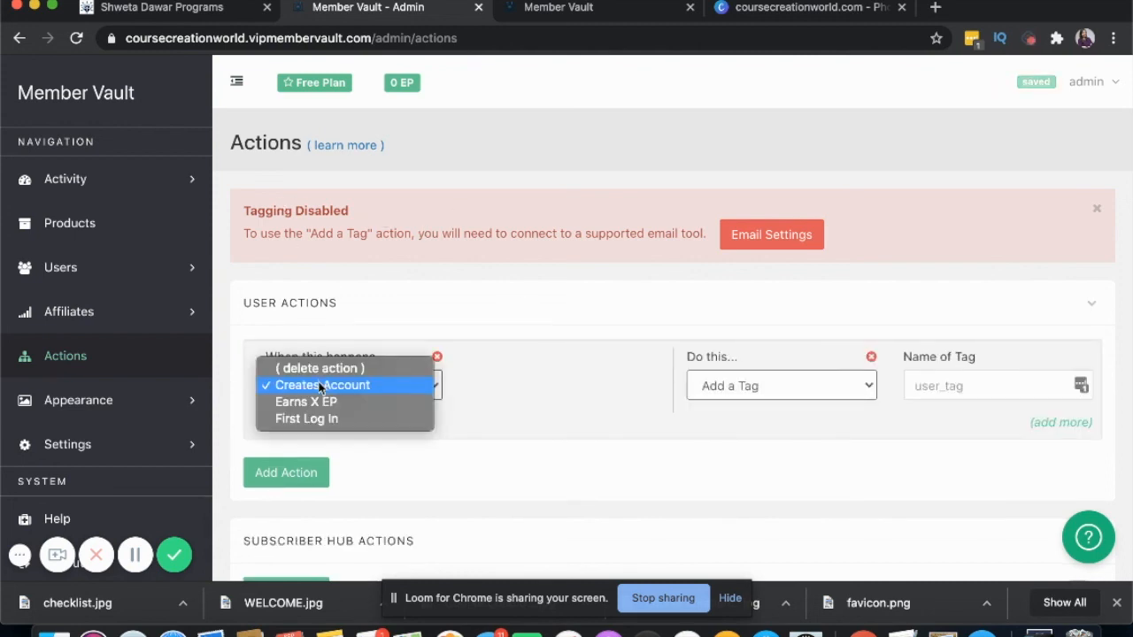
left_click(321, 386)
left_click(747, 386)
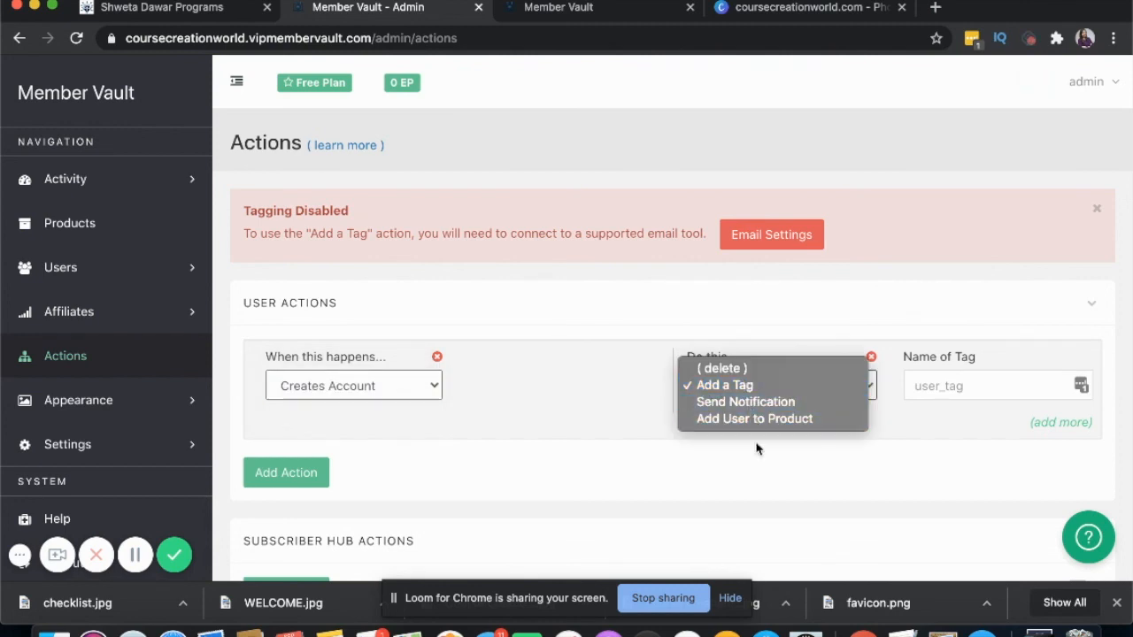
left_click(643, 467)
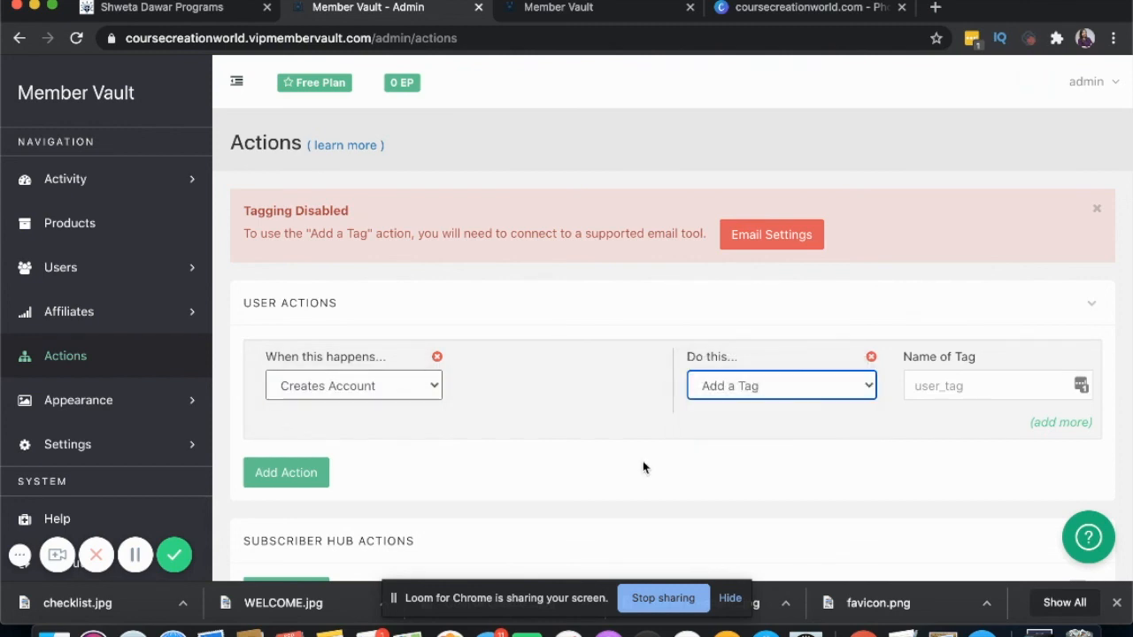
- Add a Course Creation Kit action with the trigger Added to Product and the response Add a Tag
scroll(643, 467, "down", 3)
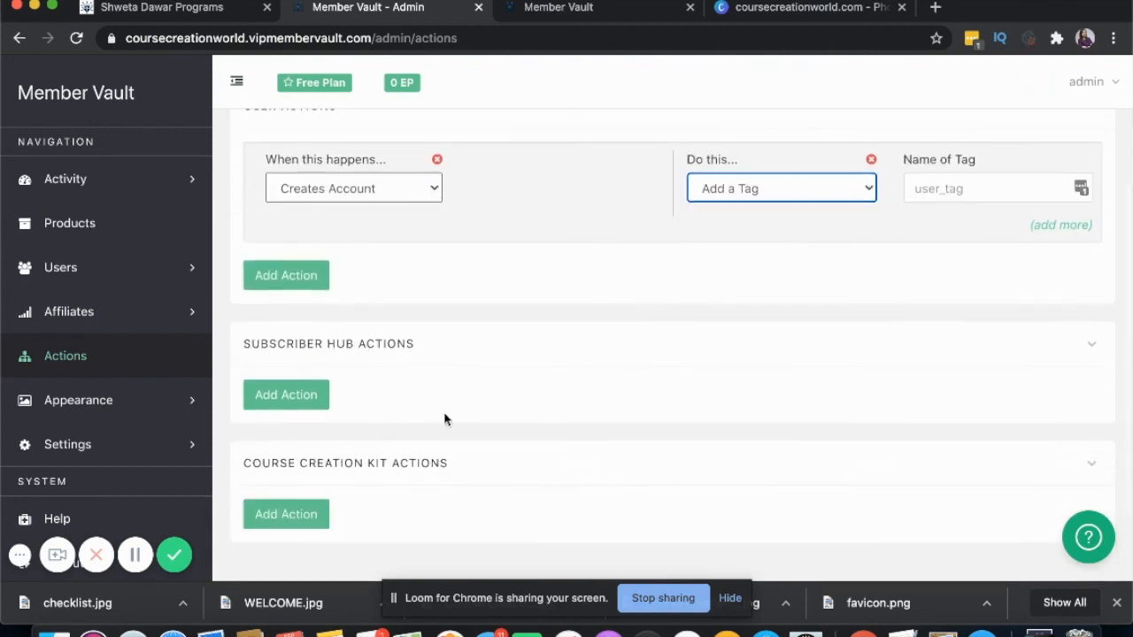
scroll(281, 478, "down", 1)
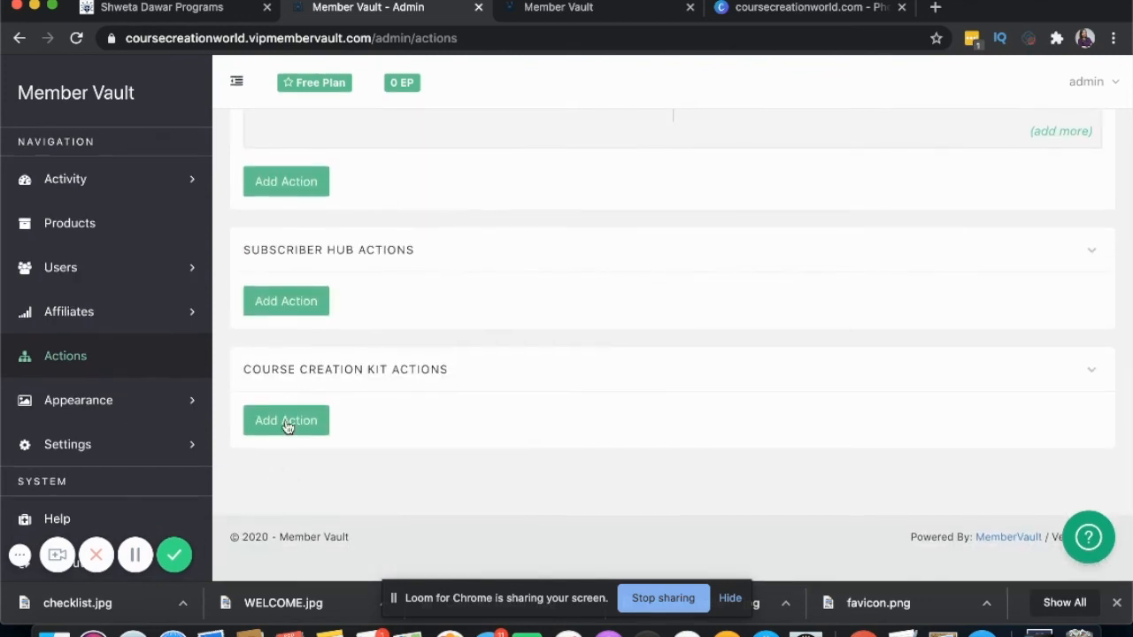
left_click(289, 423)
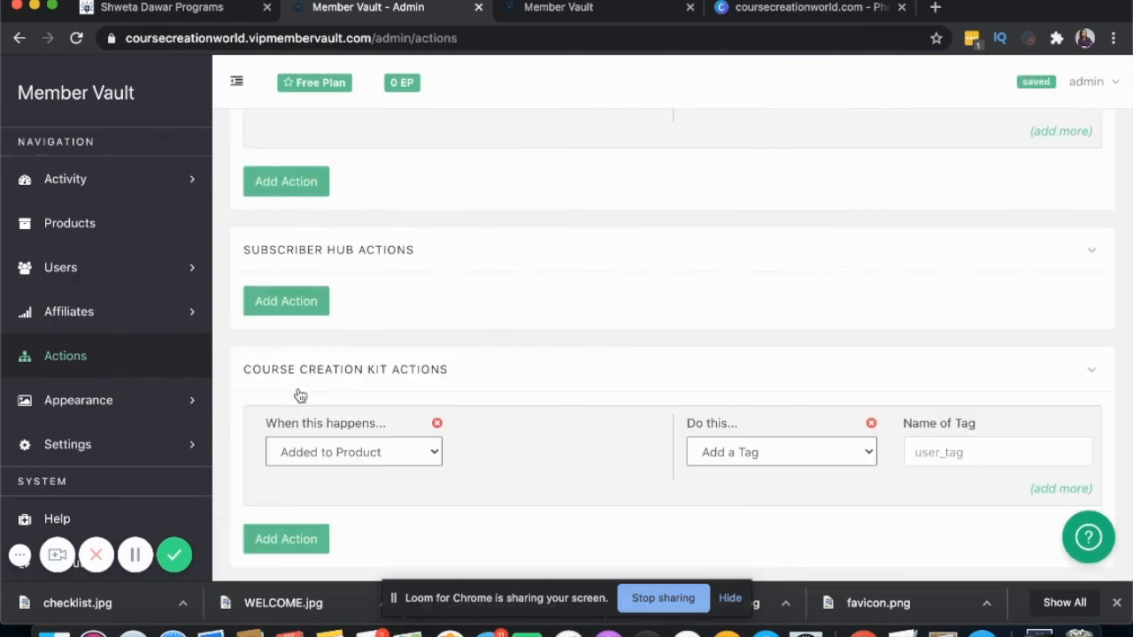
left_click(348, 456)
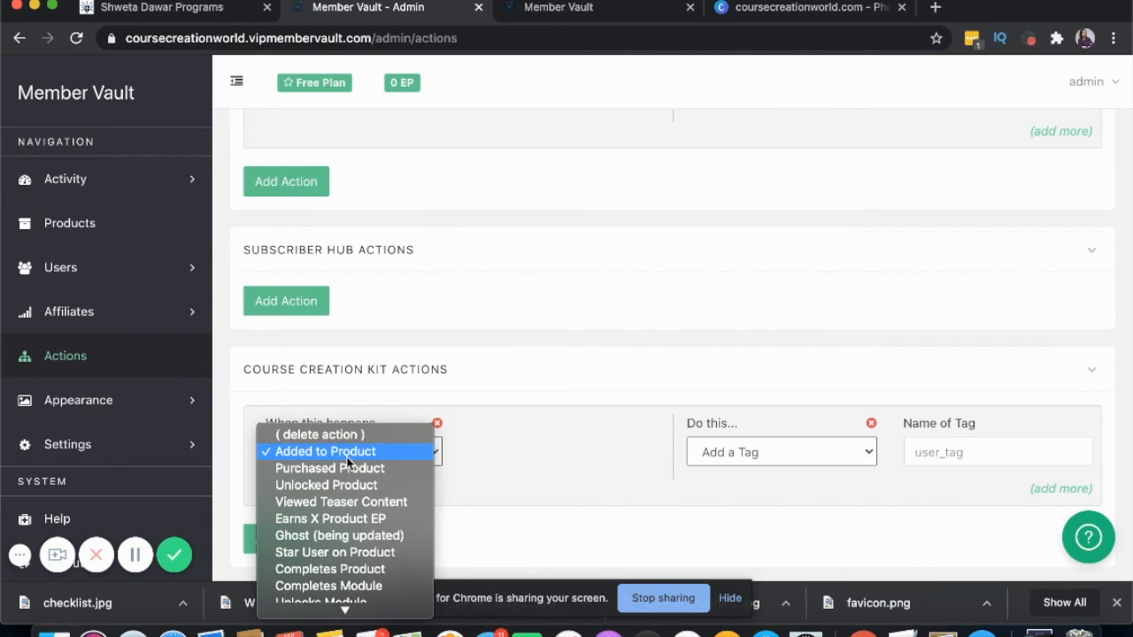
left_click(749, 453)
left_click(748, 452)
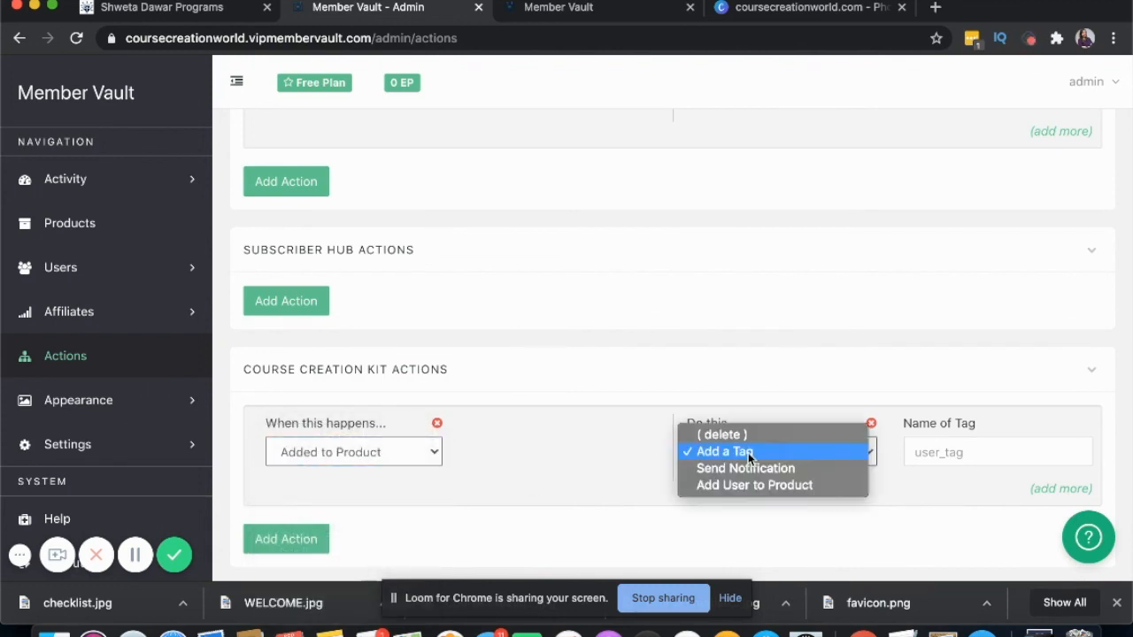
left_click(929, 510)
scroll(927, 511, "down", 2)
scroll(927, 510, "up", 5)
- Switch to the consulting Member Vault site in the other browser tab and log in to its admin area
left_click(203, 20)
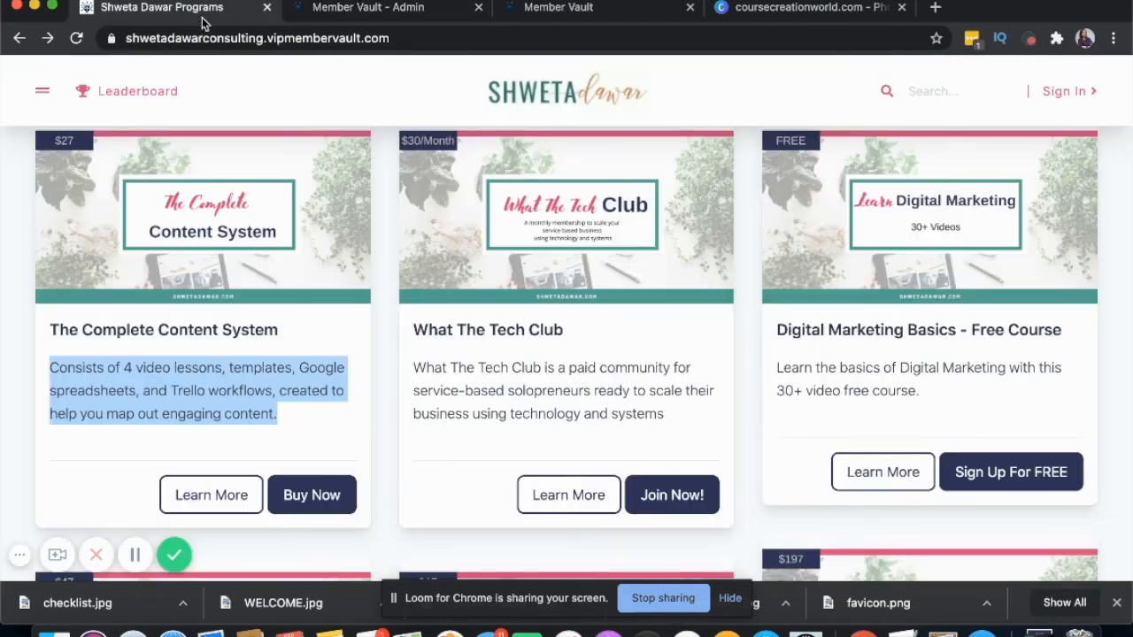
left_click(1062, 91)
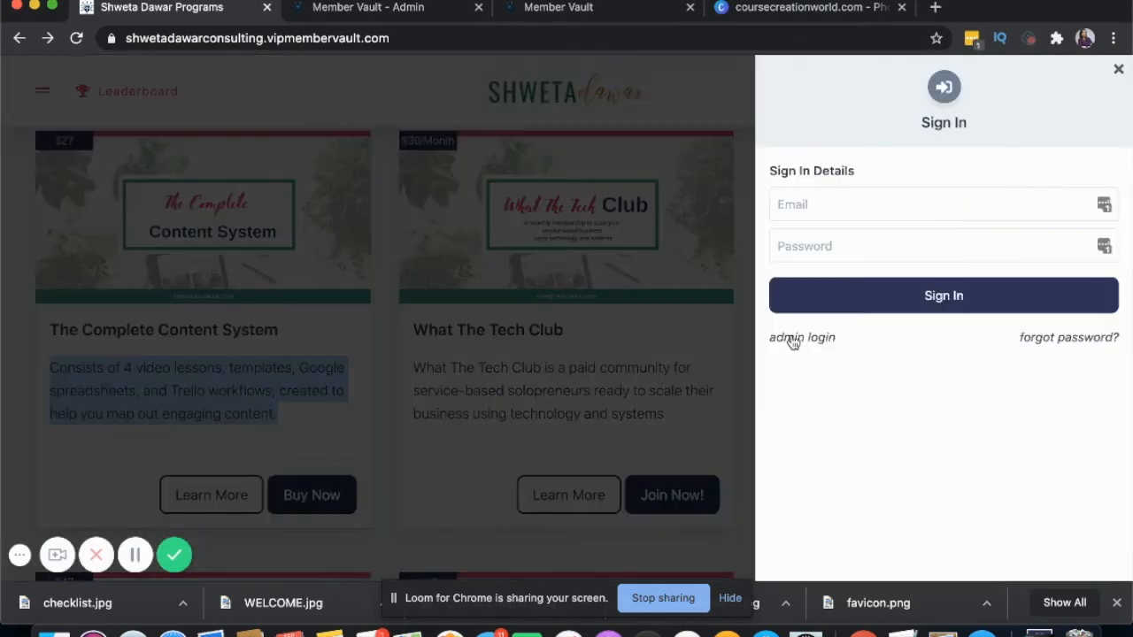
left_click(793, 340)
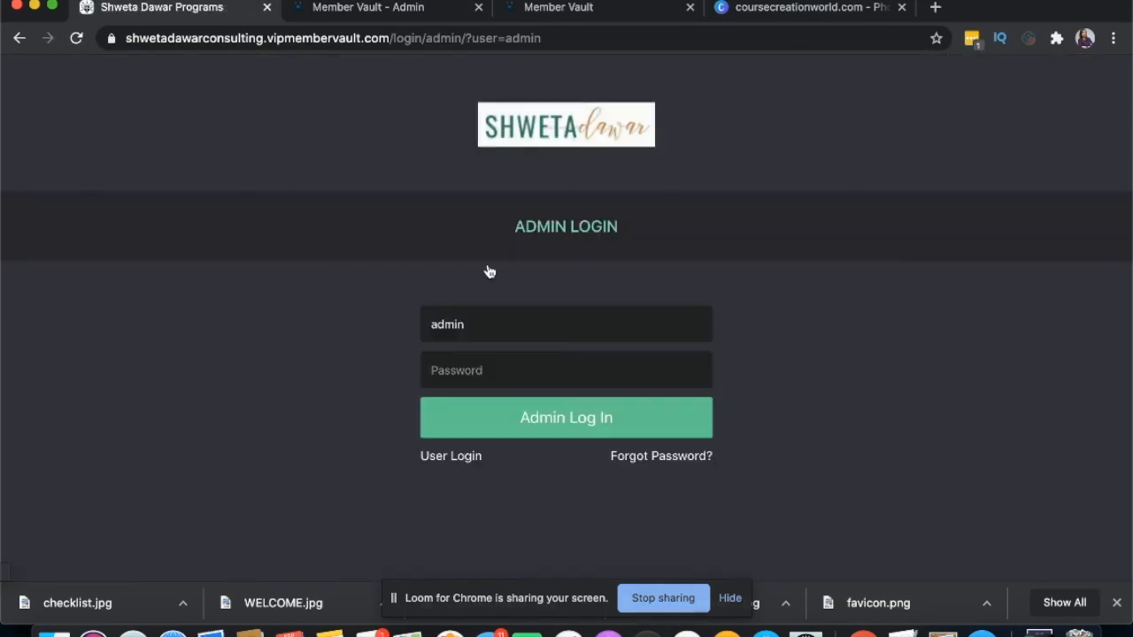
left_click(494, 431)
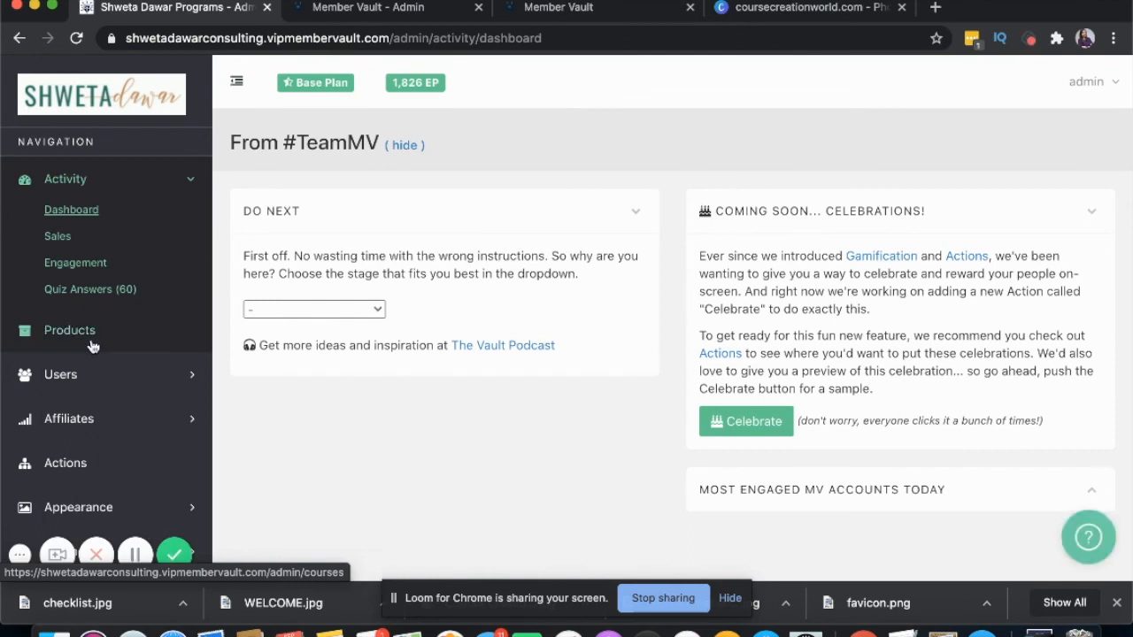
- Open the consulting site's Actions page, decline saving the login to LastPass, and examine the Earns X EP user action
scroll(93, 345, "down", 1)
left_click(80, 385)
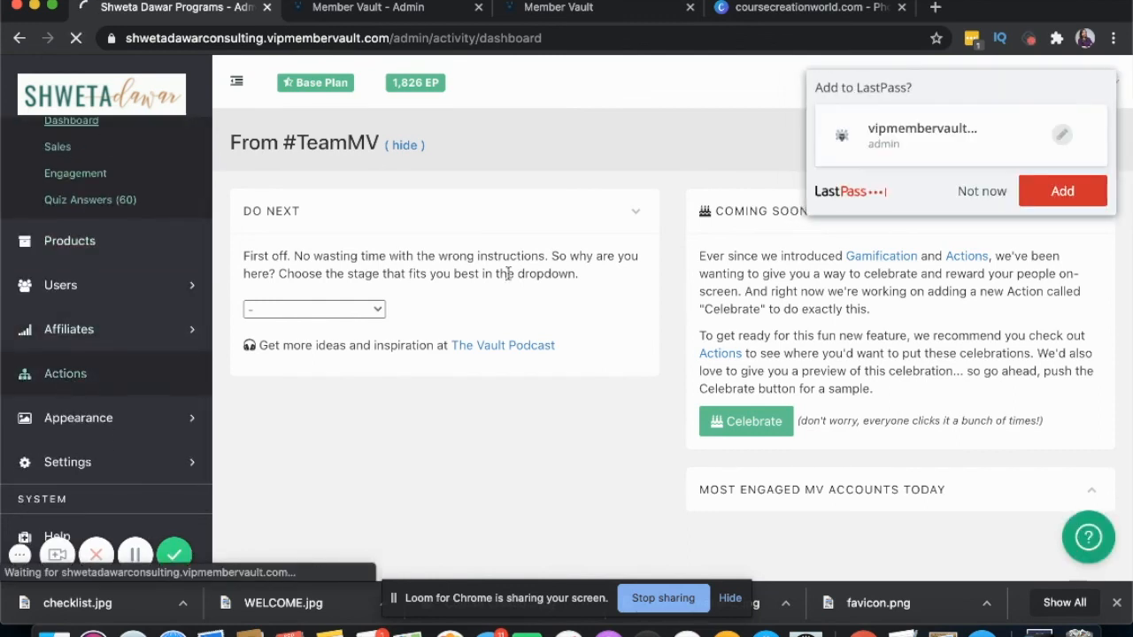
left_click(982, 194)
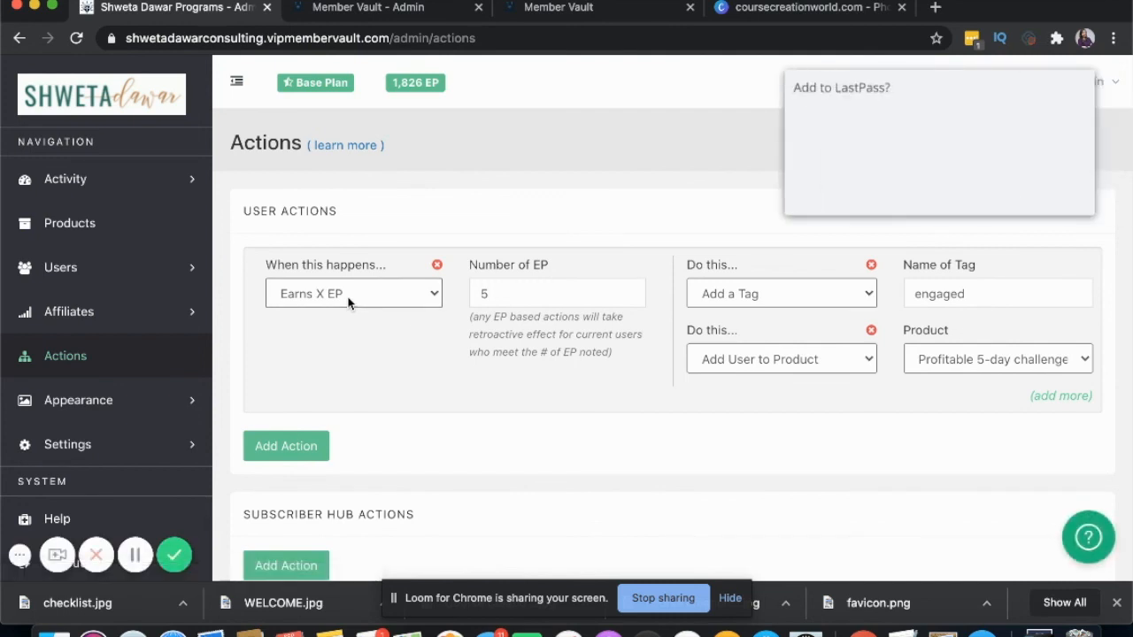
left_click(978, 193)
left_click(299, 301)
left_click(299, 294)
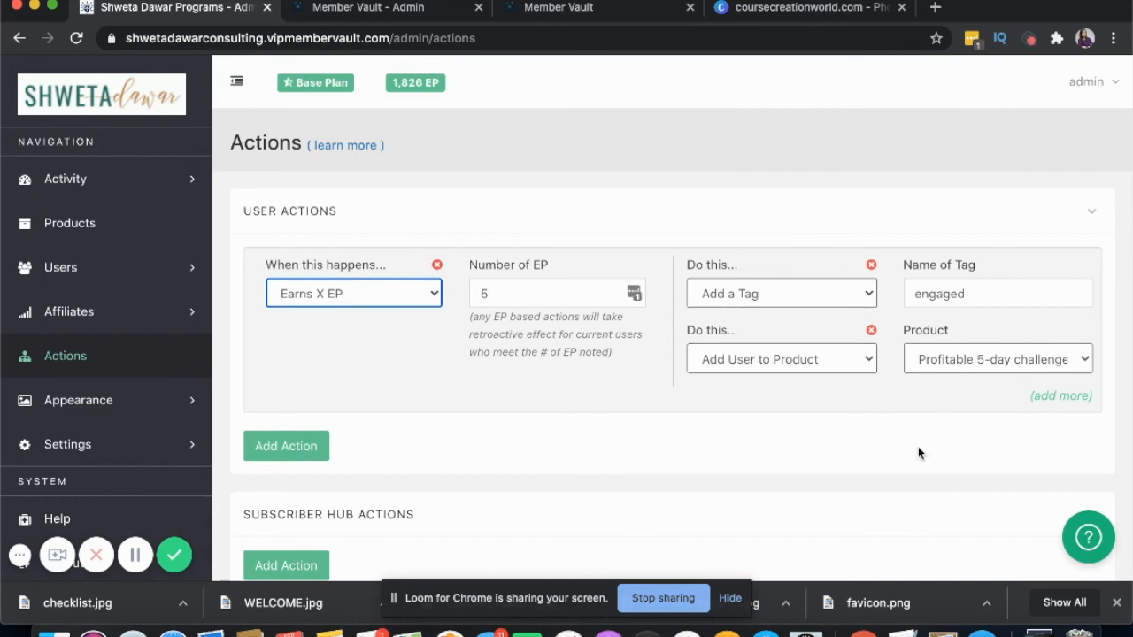
- Review the triggers and responses configured for each product on the consulting site's Actions page
scroll(893, 445, "down", 5)
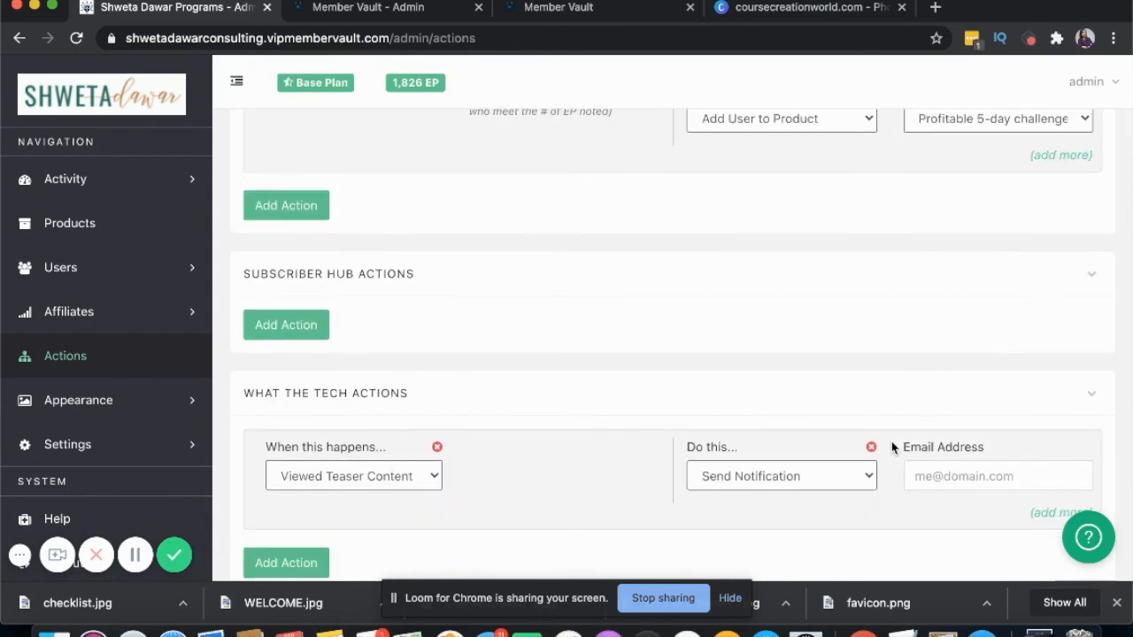
scroll(893, 447, "down", 3)
scroll(893, 447, "down", 5)
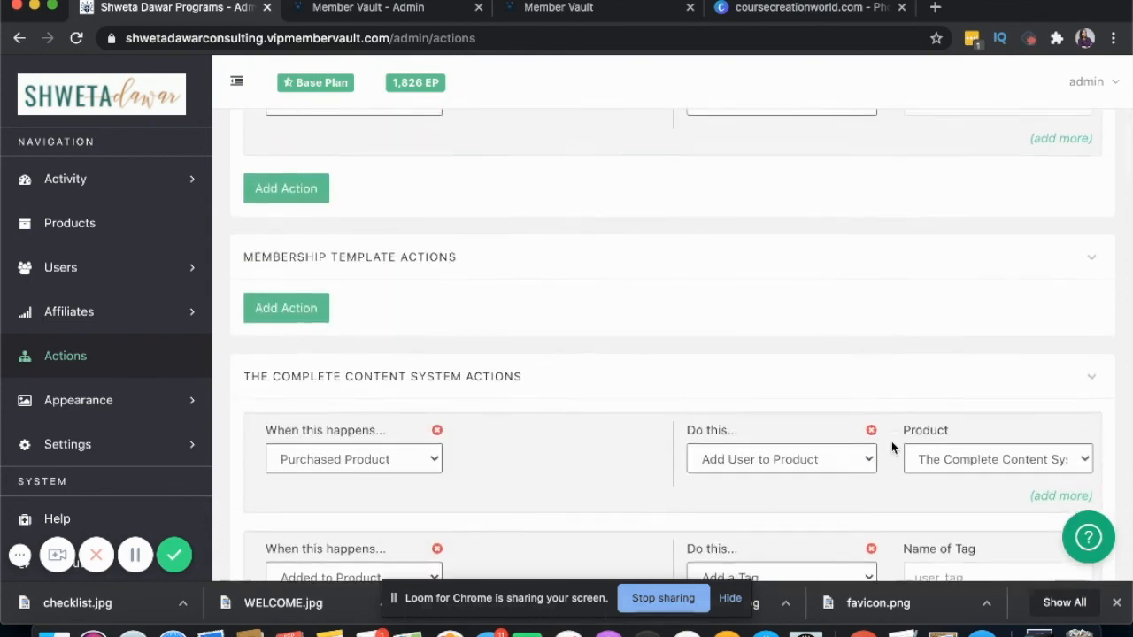
scroll(893, 447, "down", 5)
scroll(892, 447, "down", 1)
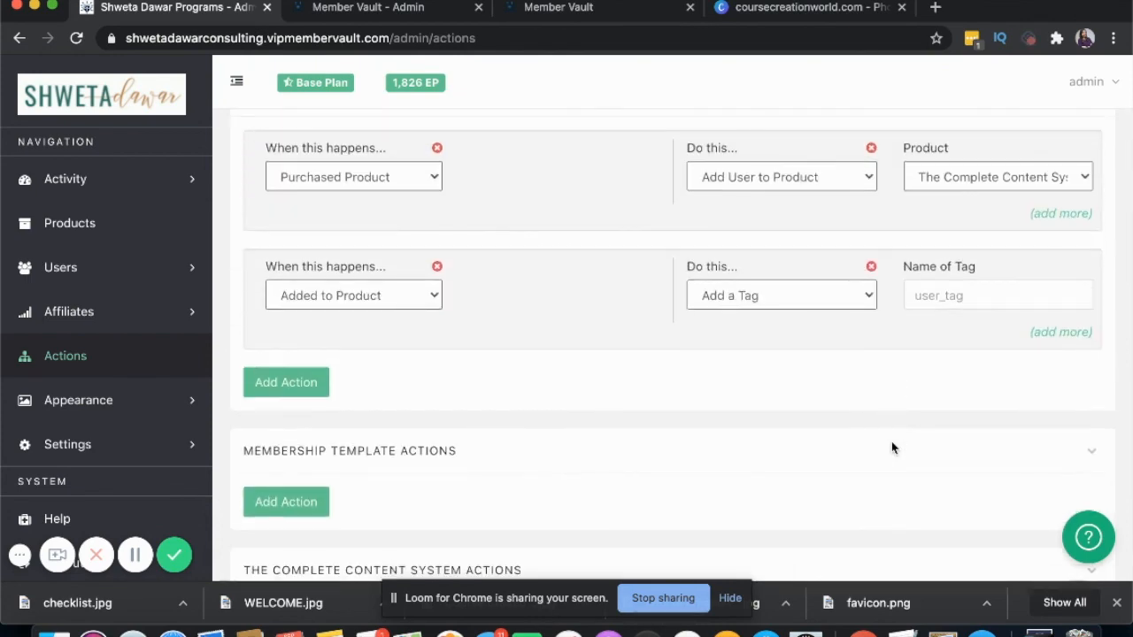
scroll(892, 447, "down", 6)
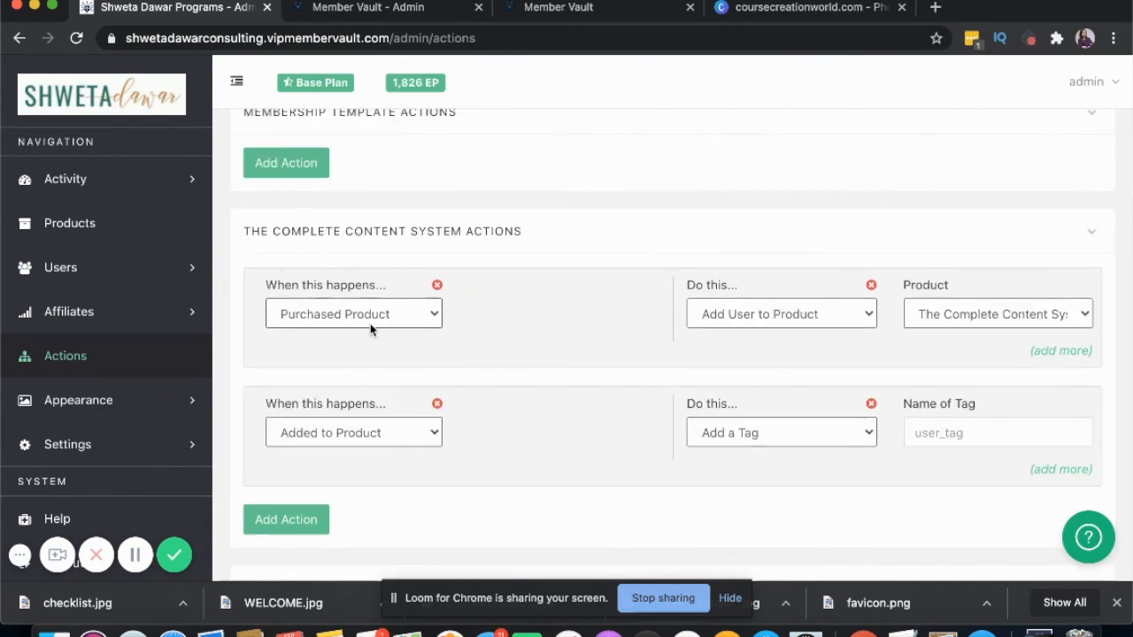
scroll(370, 323, "down", 10)
scroll(372, 330, "down", 6)
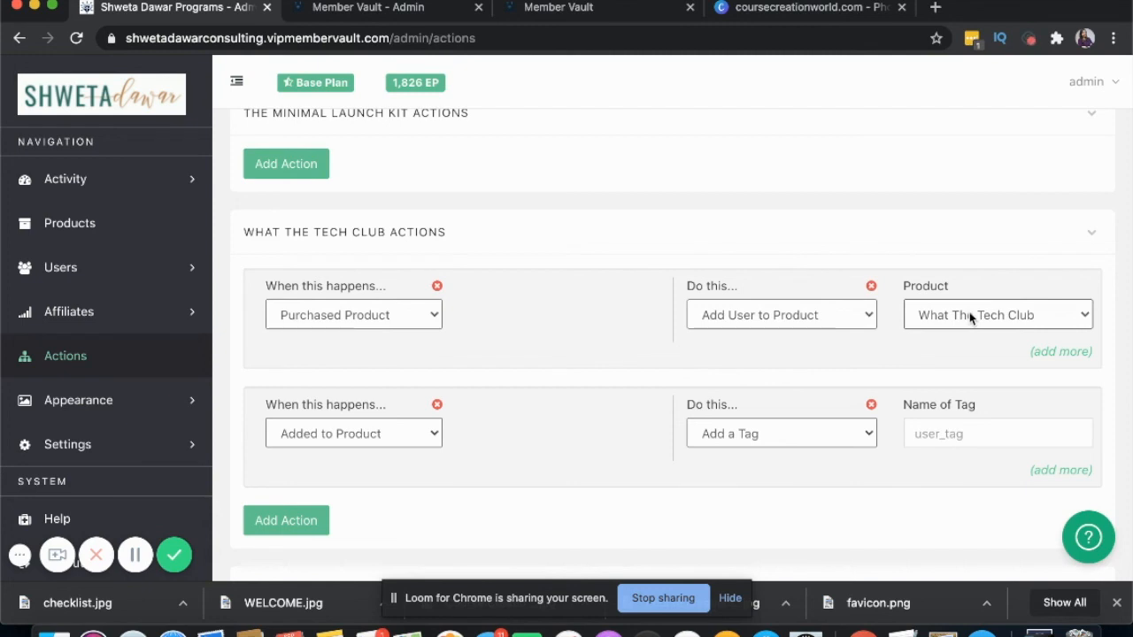
scroll(614, 384, "down", 9)
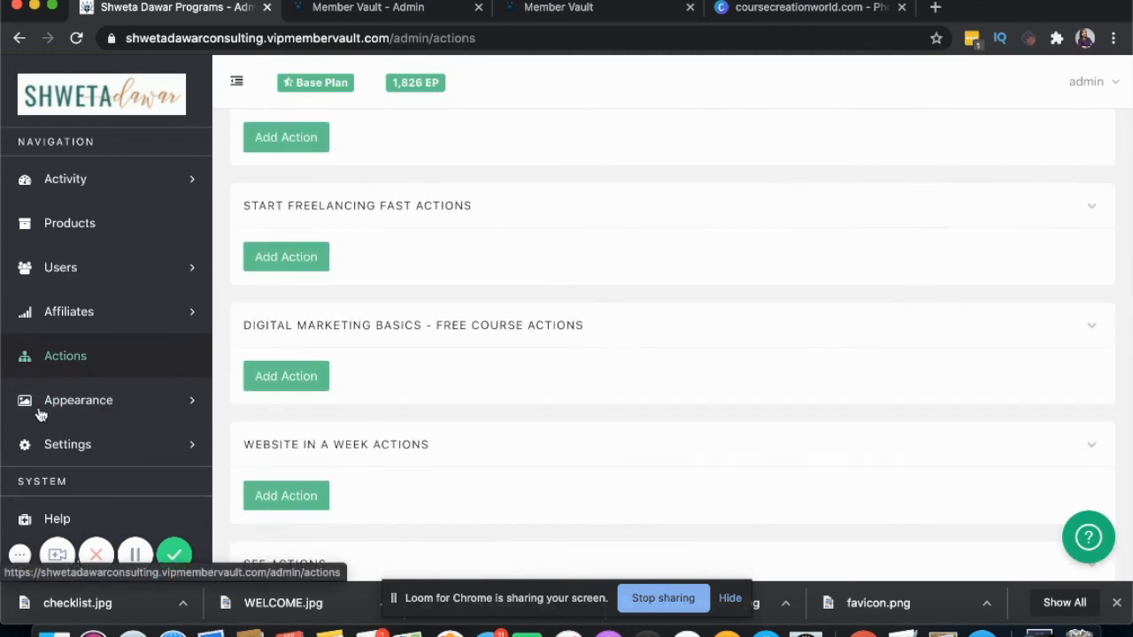
scroll(115, 331, "down", 5)
scroll(431, 253, "up", 15)
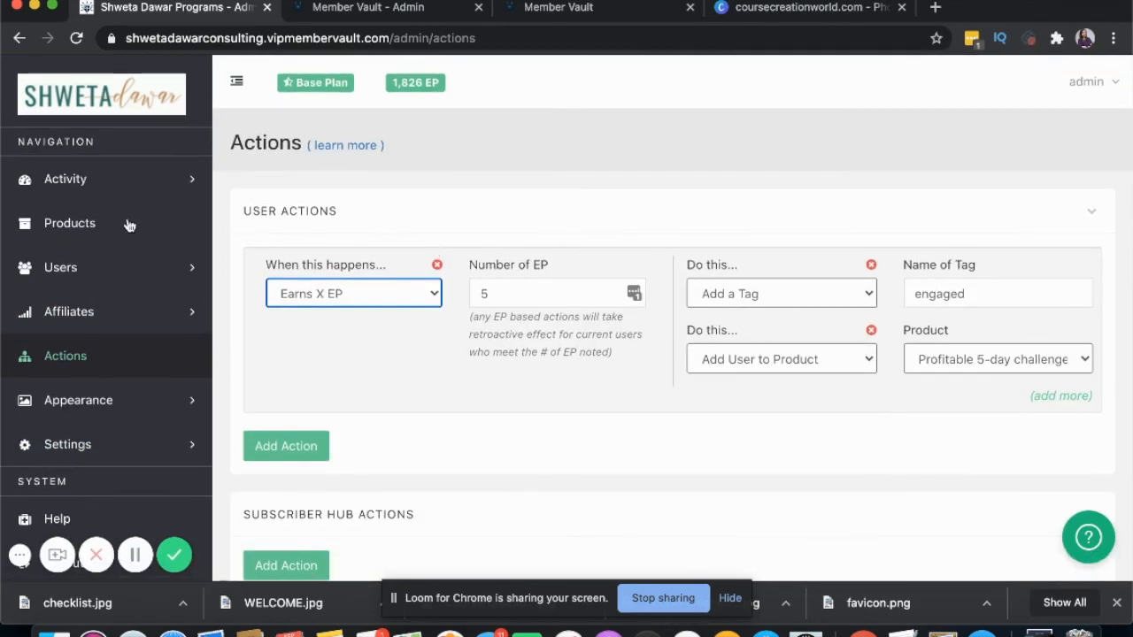
- Open the activity dashboard and review the daily active users, payments, sales and leads sections
left_click(69, 181)
left_click(72, 214)
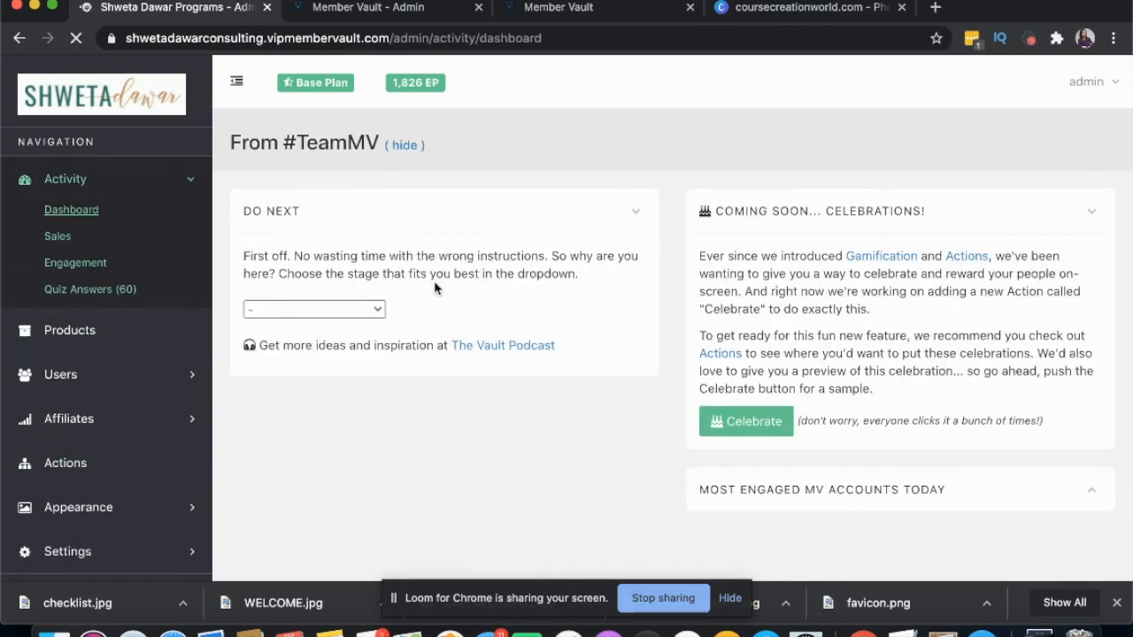
scroll(434, 288, "down", 10)
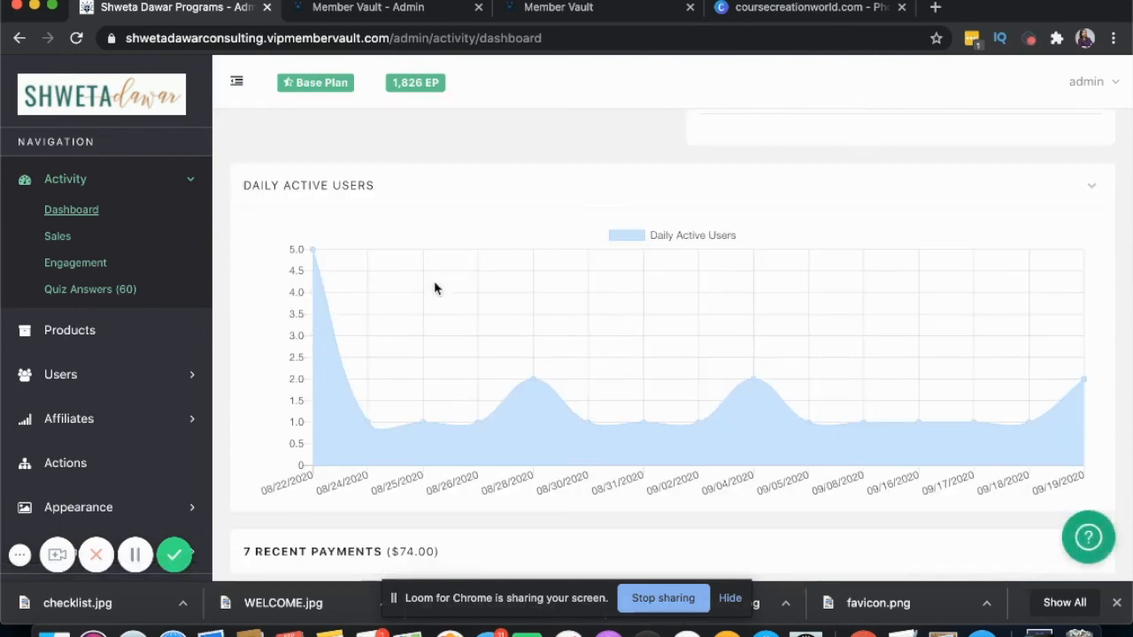
scroll(748, 455, "down", 3)
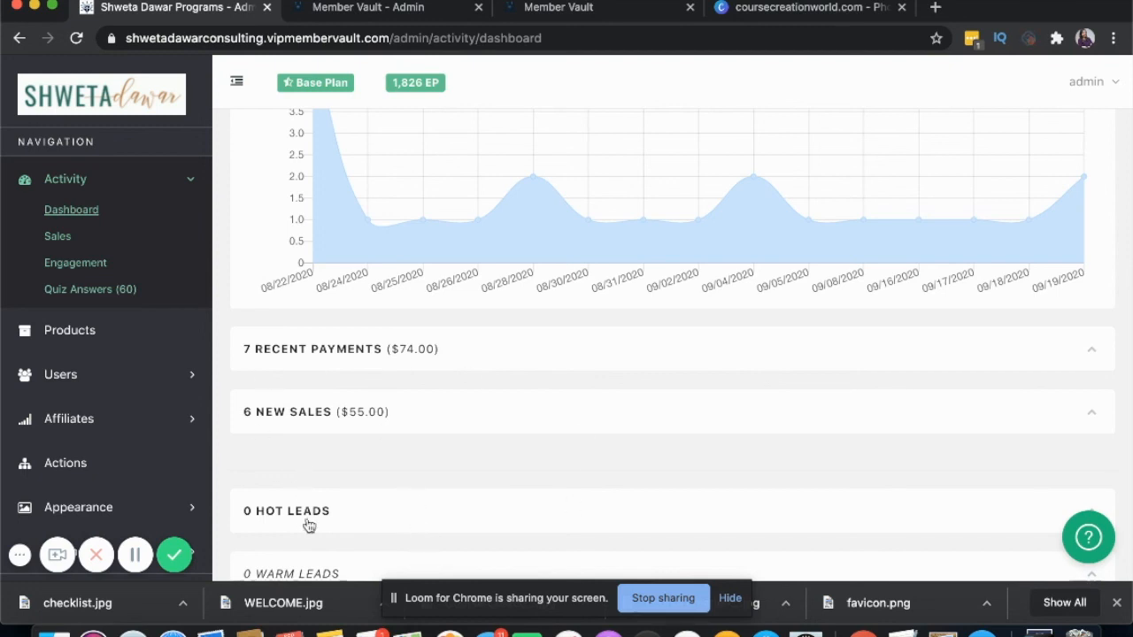
left_click(66, 262)
left_click(76, 264)
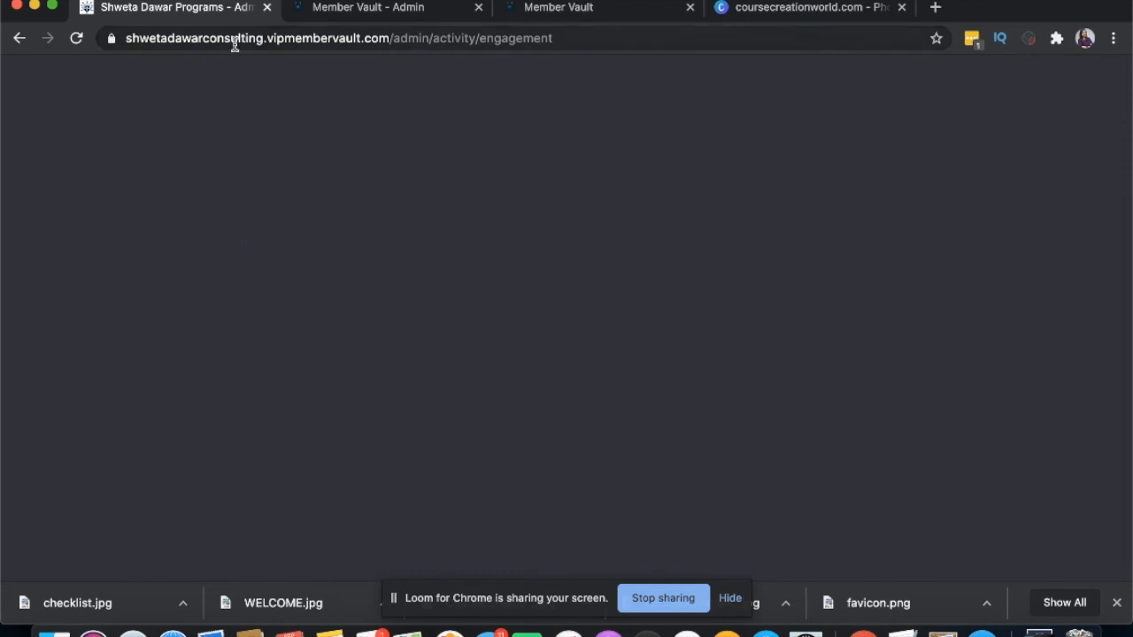
left_click(77, 39)
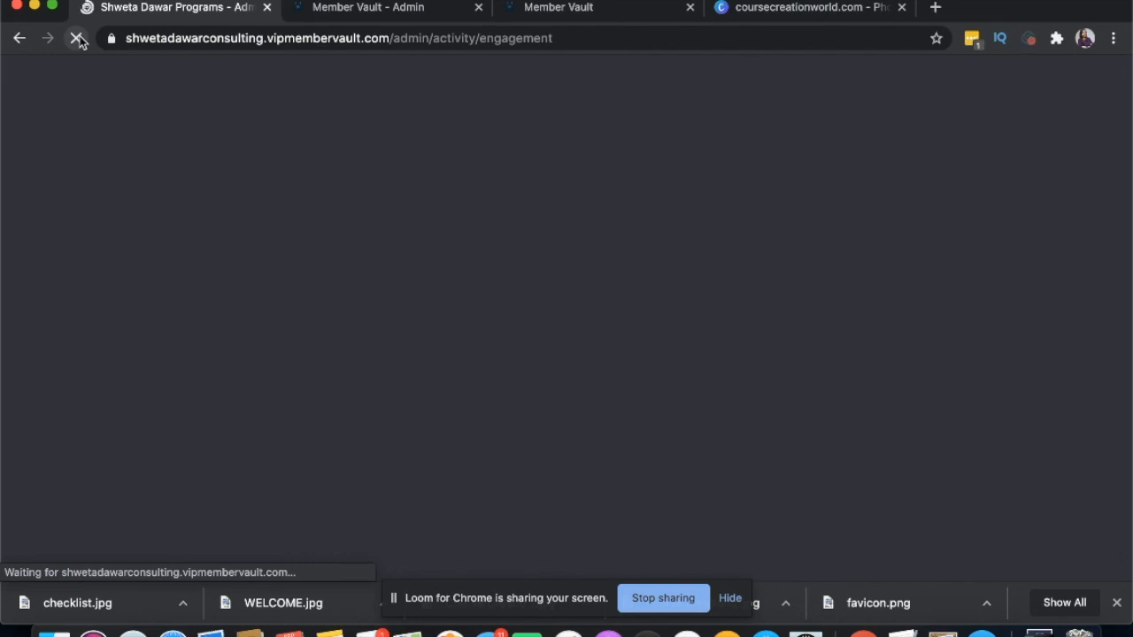
left_click(22, 39)
left_click(27, 49)
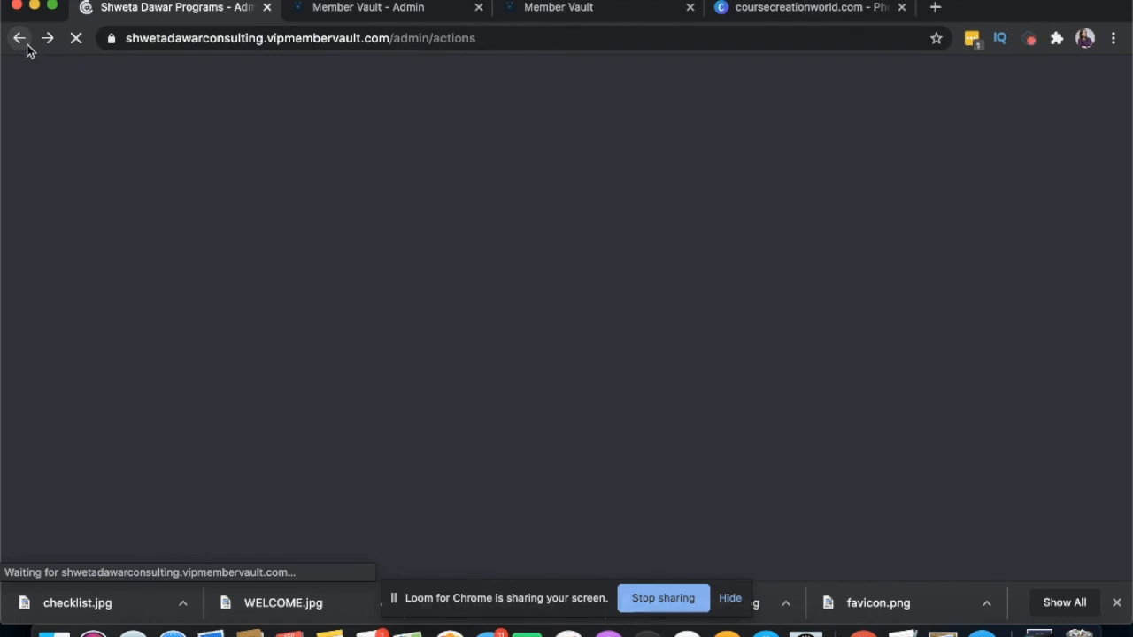
left_click(327, 16)
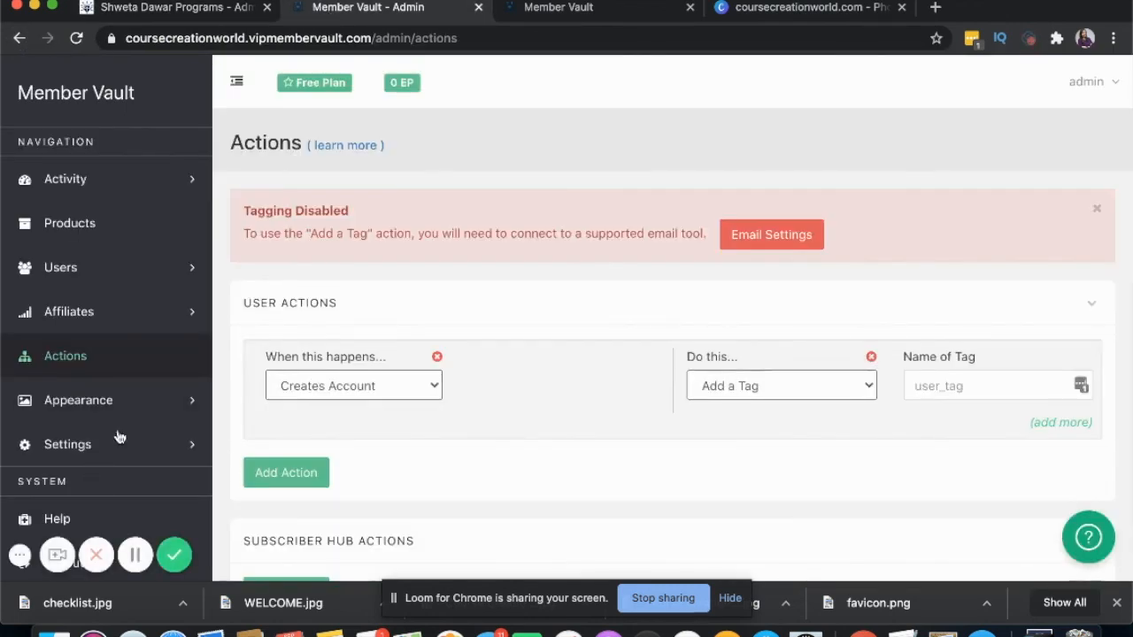
left_click(177, 14)
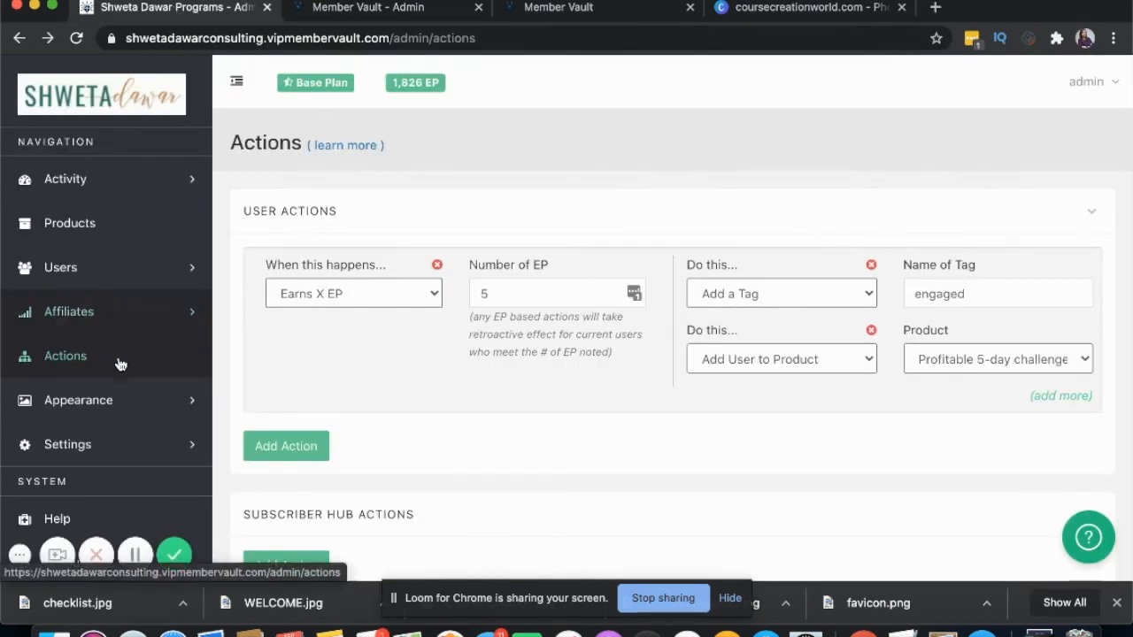
- Open the engagement report and review engagement over time, by product and per user
left_click(65, 184)
left_click(60, 265)
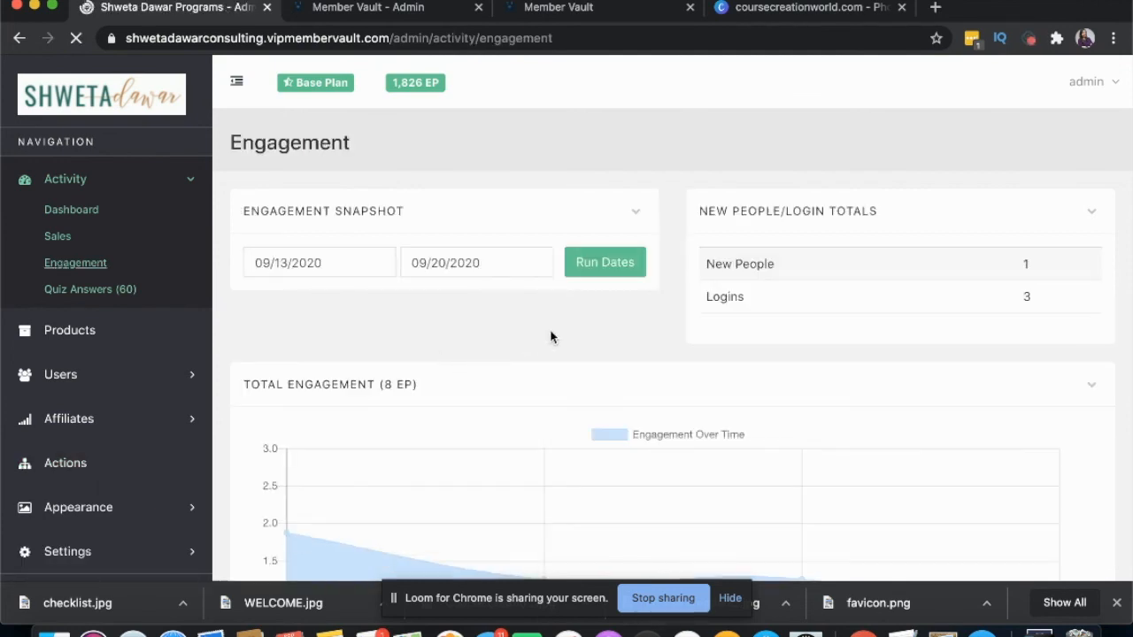
scroll(710, 320, "down", 3)
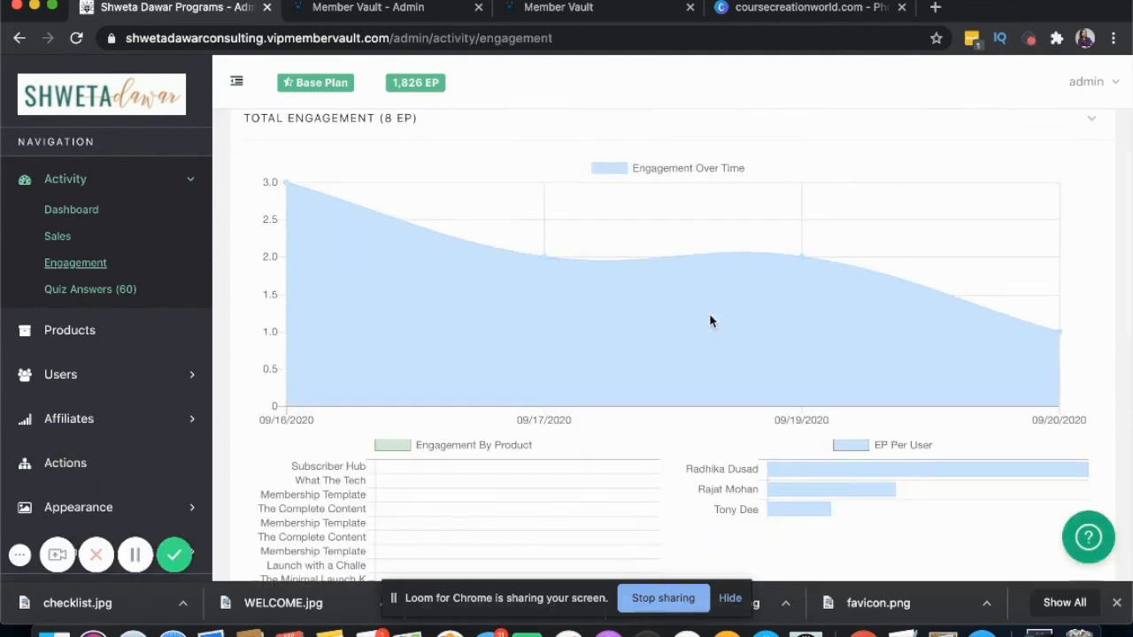
scroll(709, 321, "down", 2)
scroll(492, 451, "down", 3)
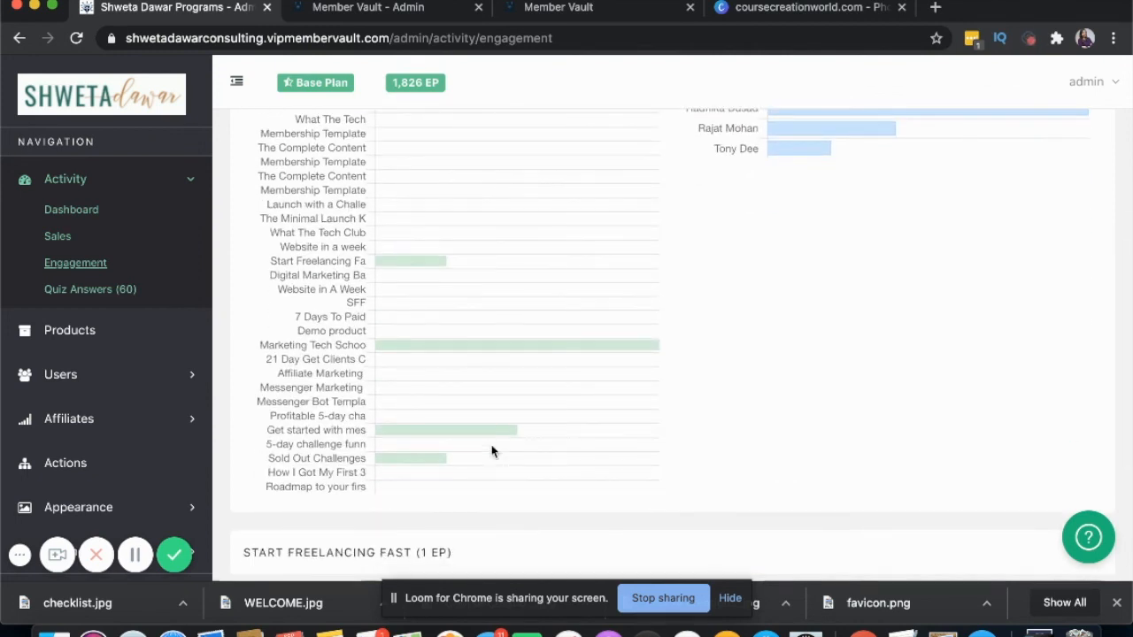
scroll(492, 451, "down", 4)
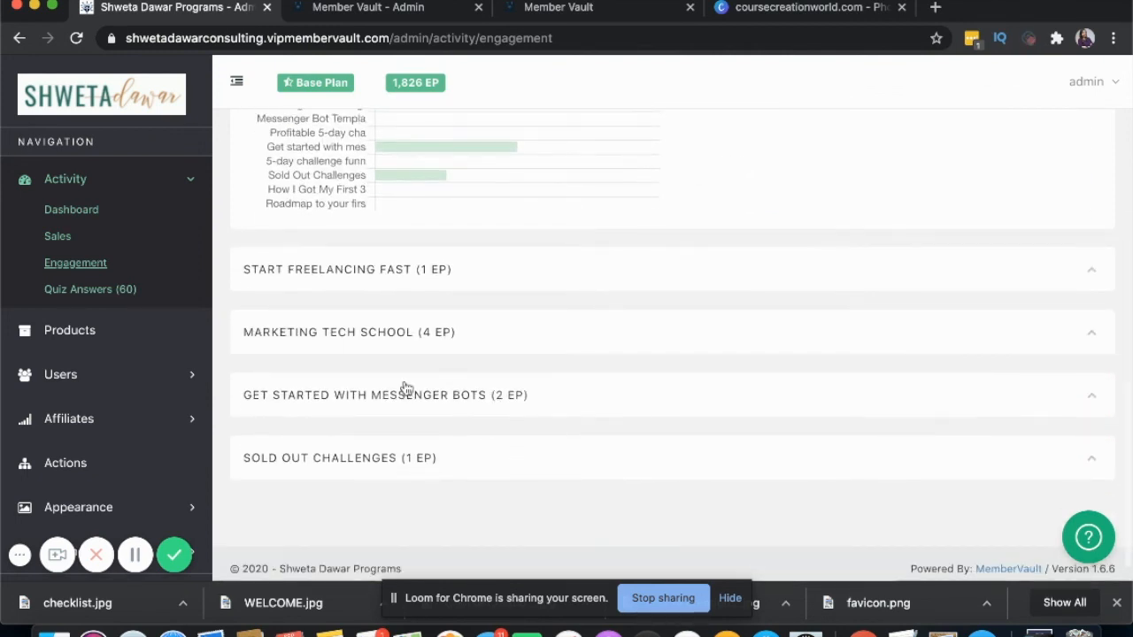
- Expand the Sold Out Challenges section of the engagement report and review its engagement over time, per user and by lesson
left_click(396, 459)
scroll(395, 460, "down", 5)
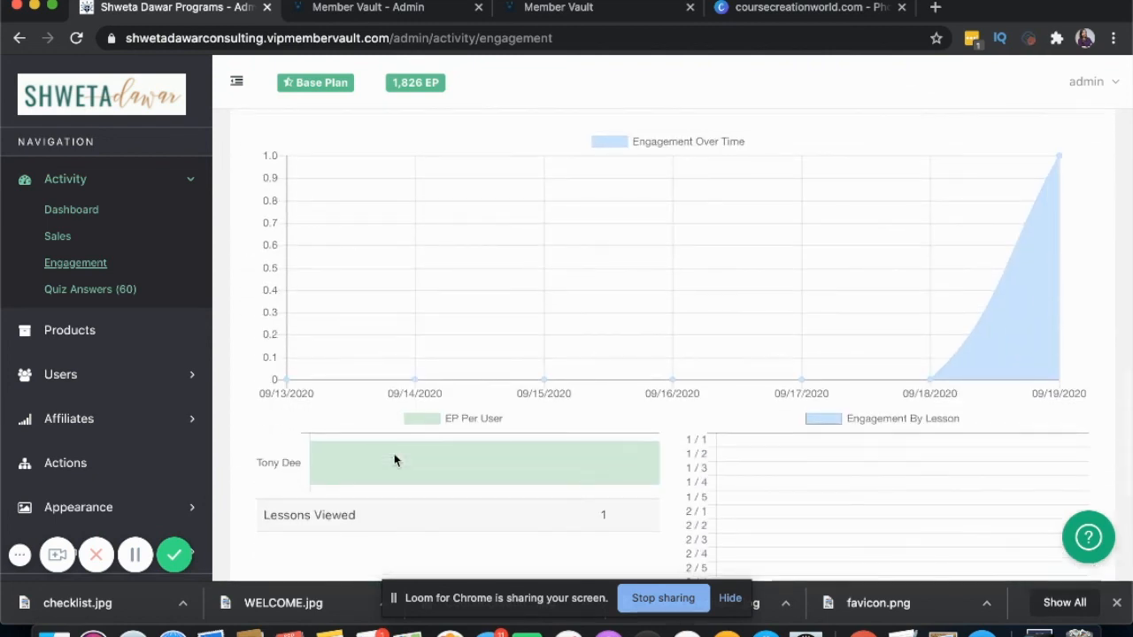
scroll(395, 461, "down", 3)
scroll(394, 229, "down", 2)
- Set the engagement snapshot's start date to 06/01/2020 and run the report for the new date range
scroll(393, 228, "up", 15)
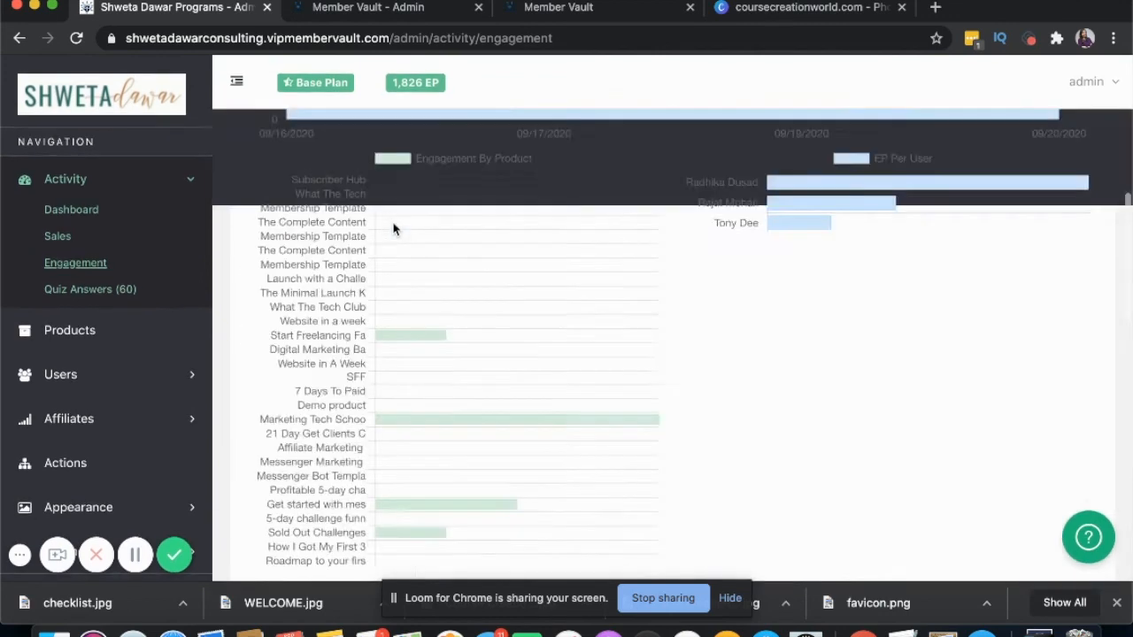
left_click(345, 263)
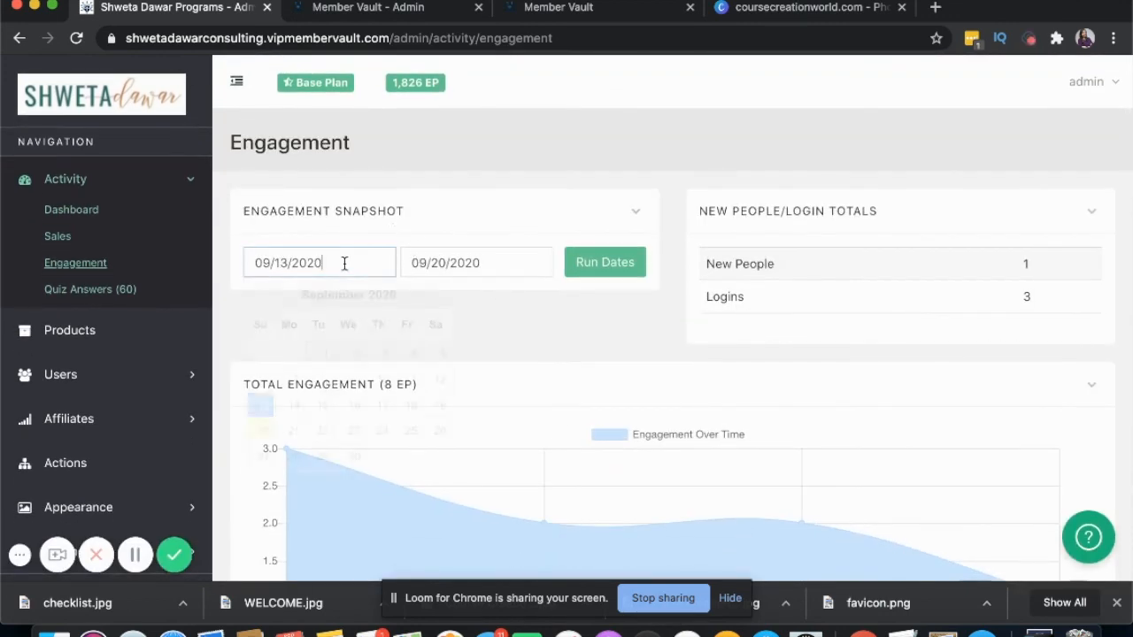
left_click(260, 295)
left_click(260, 295)
left_click(260, 295)
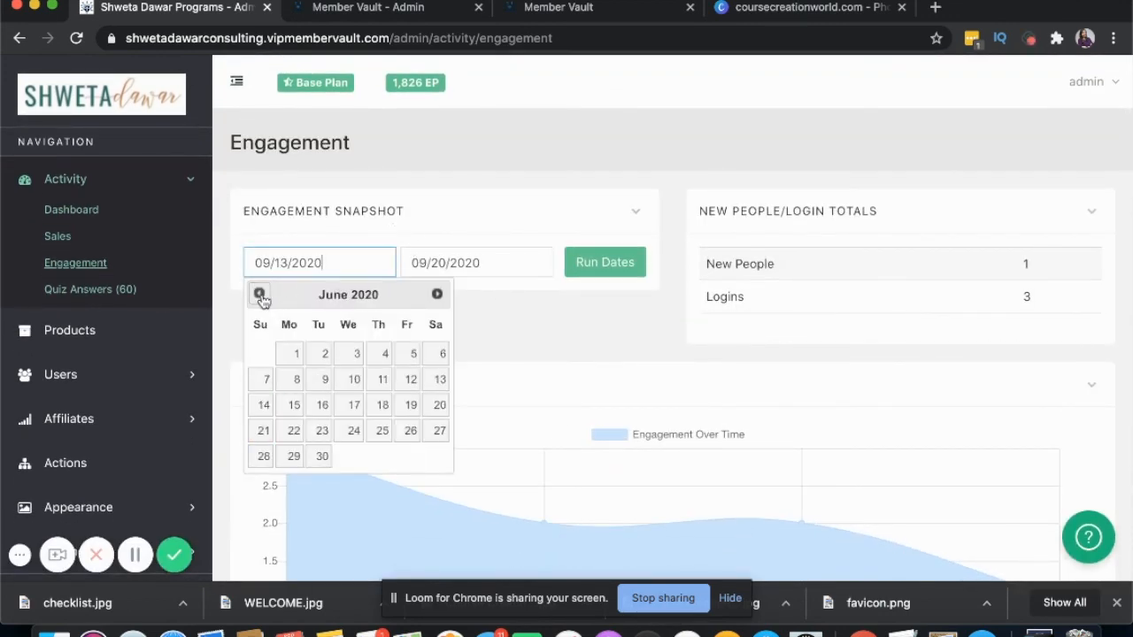
left_click(290, 351)
left_click(615, 270)
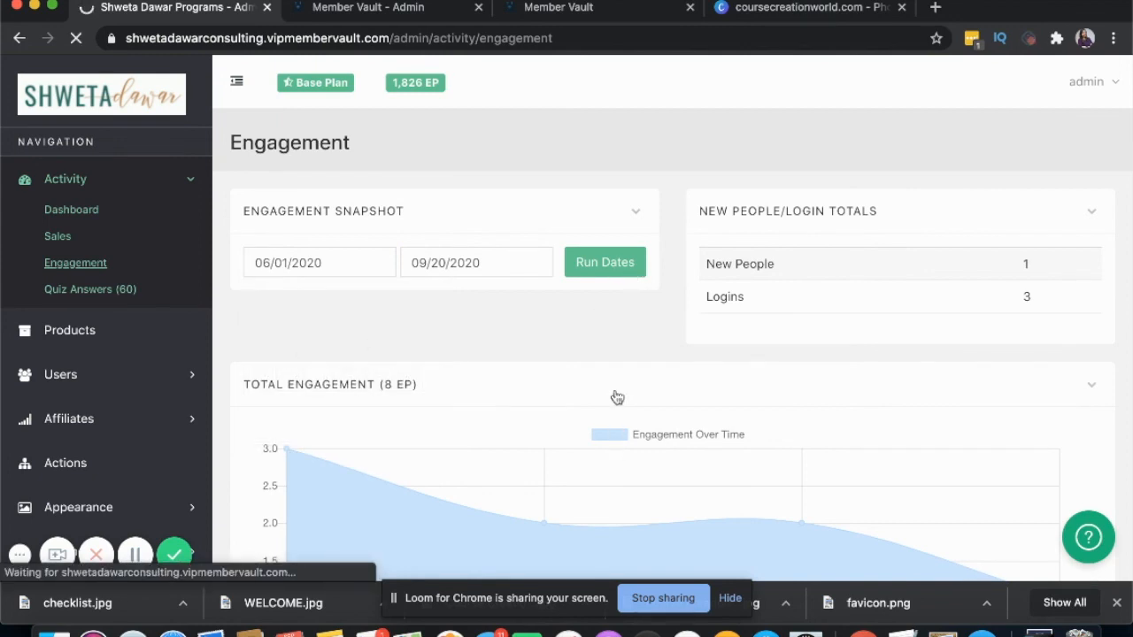
- Review the rerun report's login totals, engagement over time, product and user charts, and the list of individual product sections
scroll(615, 398, "down", 3)
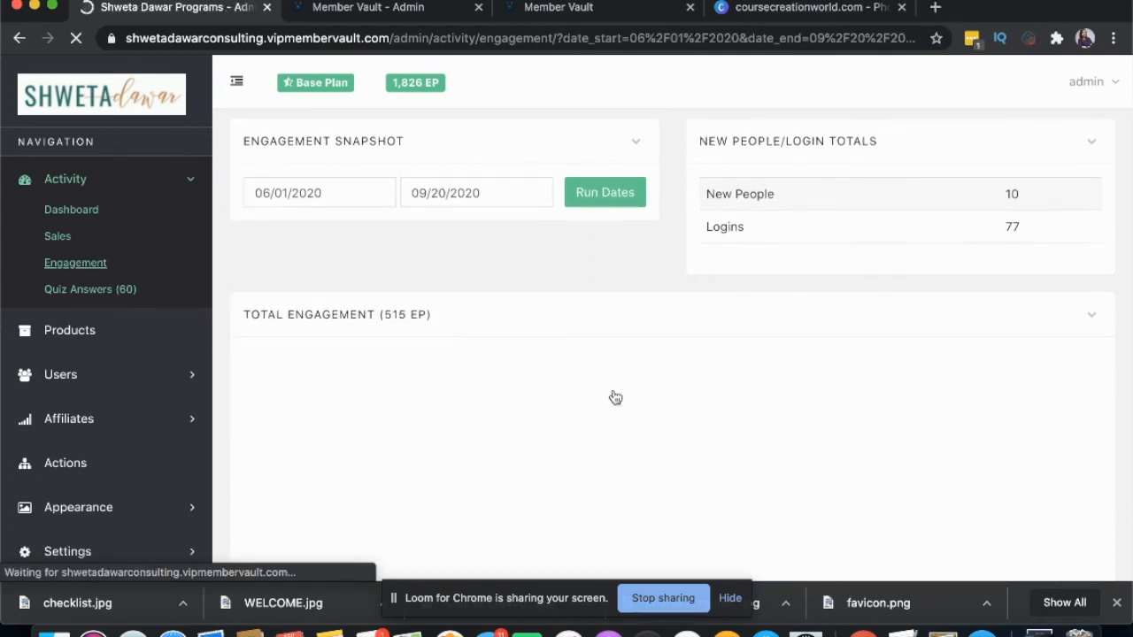
scroll(645, 372, "up", 2)
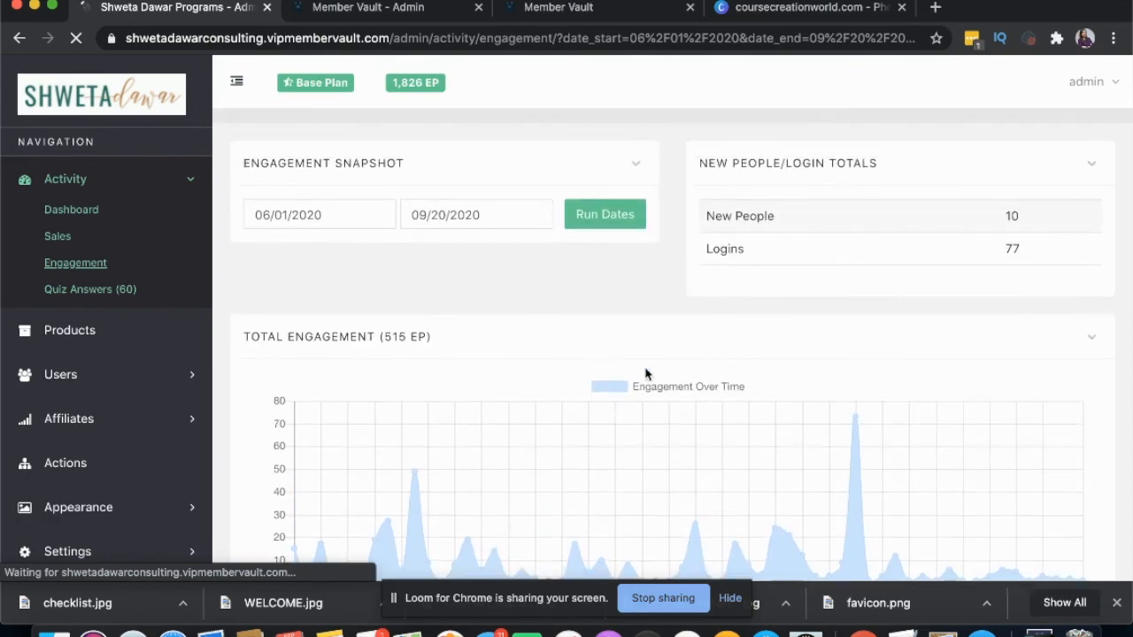
scroll(752, 284, "down", 3)
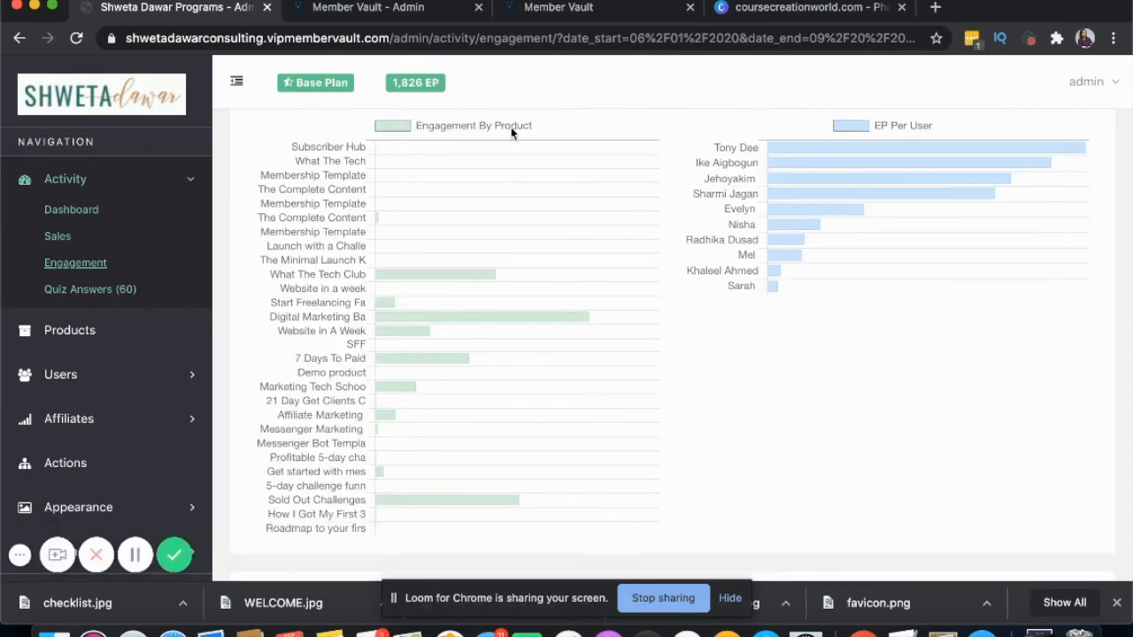
scroll(479, 413, "down", 3)
scroll(481, 421, "down", 2)
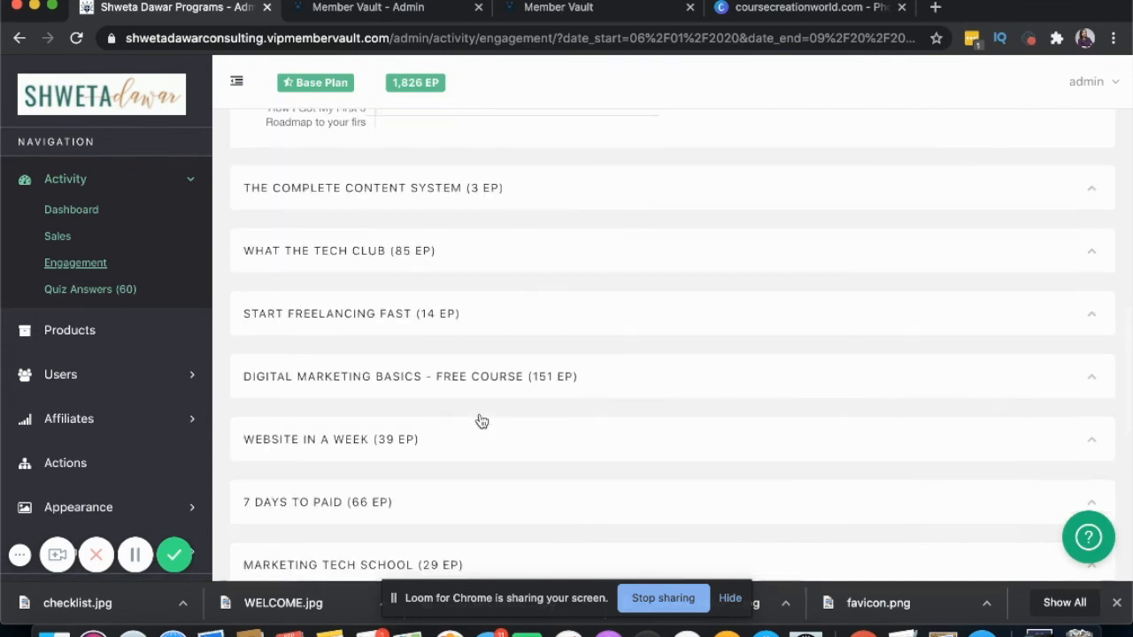